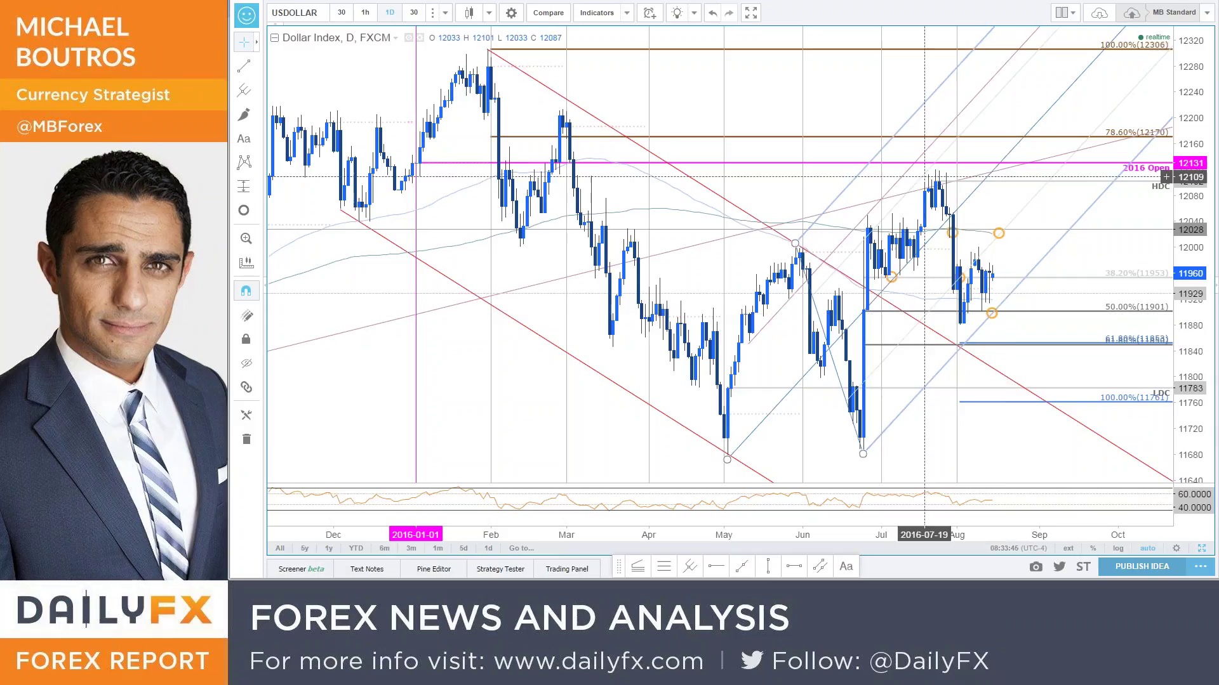
Examine the daily Dollar Index chart around the late-June rally and select the slower moving average near the mid-August bars
left_click_drag(1073, 281, 1065, 296)
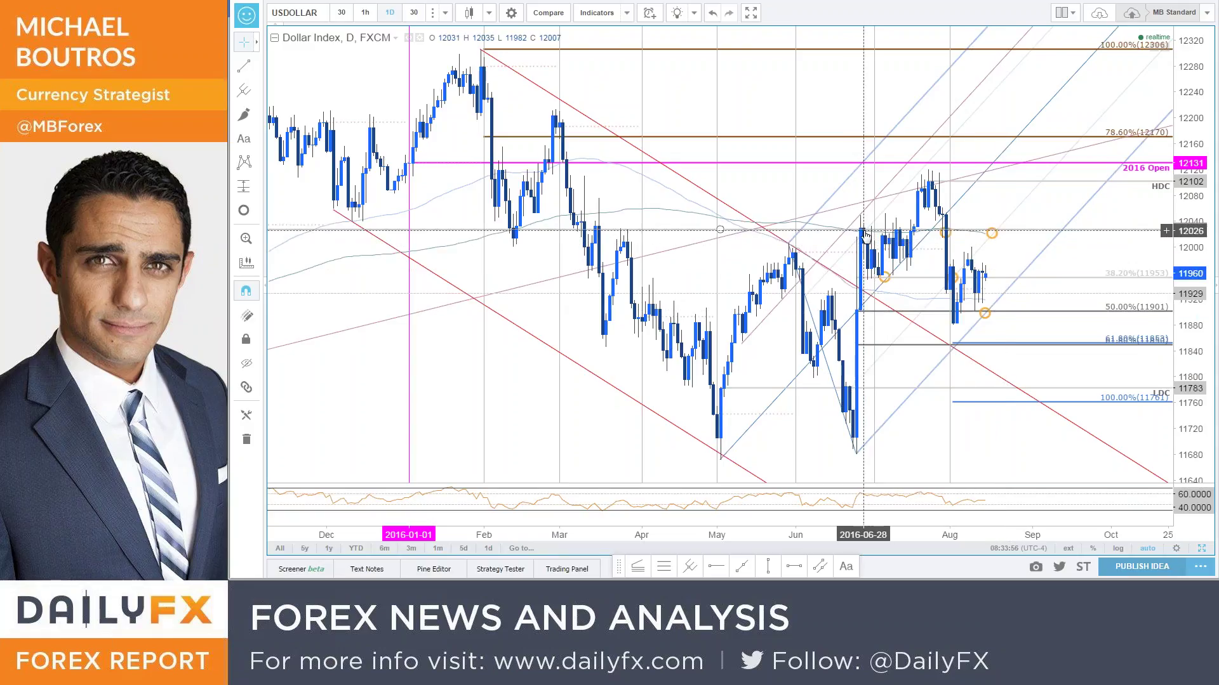
scroll(617, 246, "down", 2)
scroll(614, 279, "up", 3)
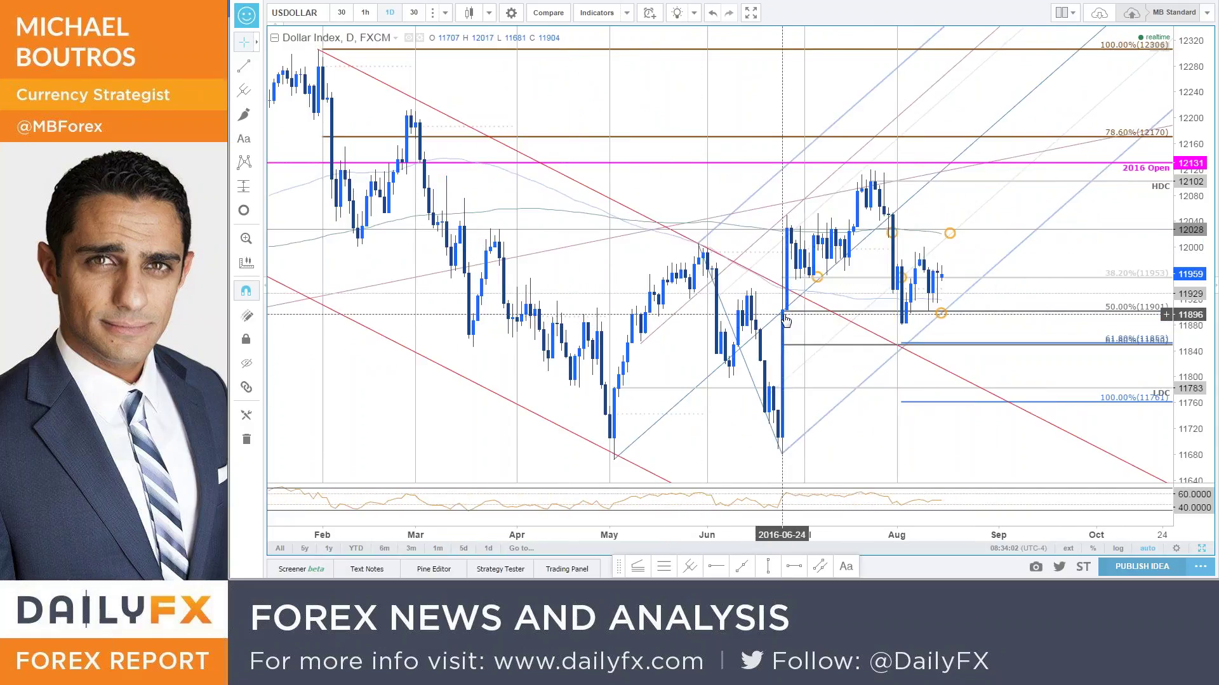
mouse_move(789, 316)
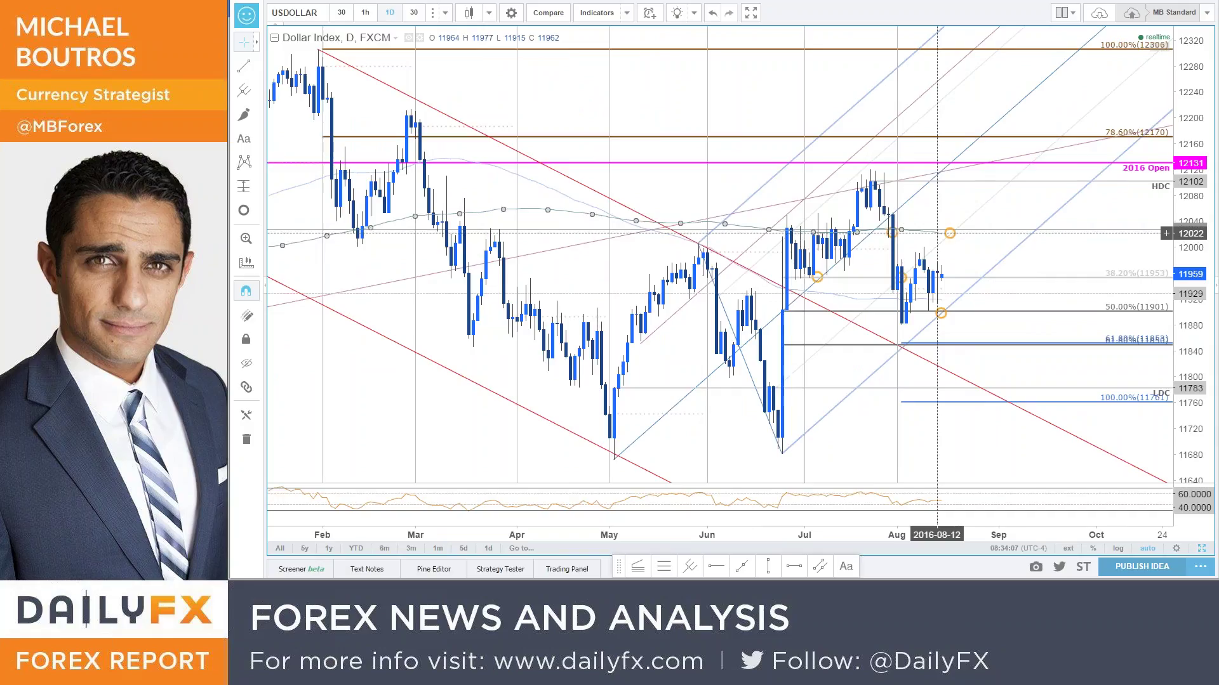
left_click(935, 233)
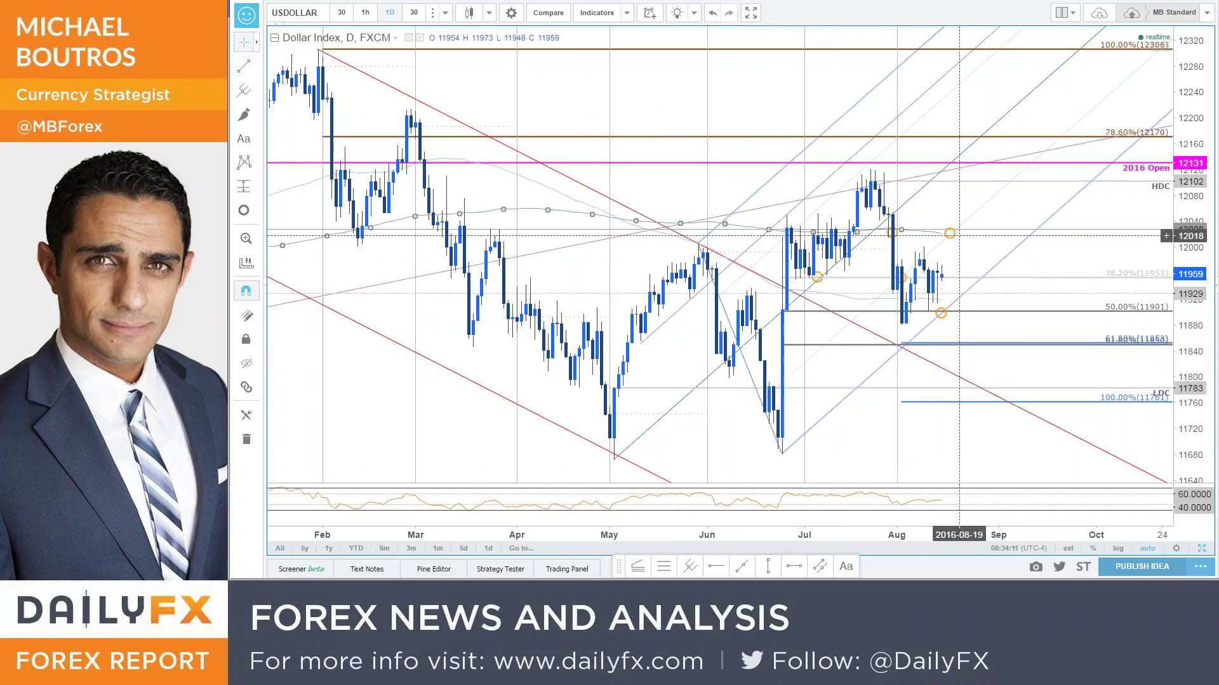
Show the daily Dollar Index as a line chart to inspect closes near the moving average, and switch back to candles
left_click(487, 14)
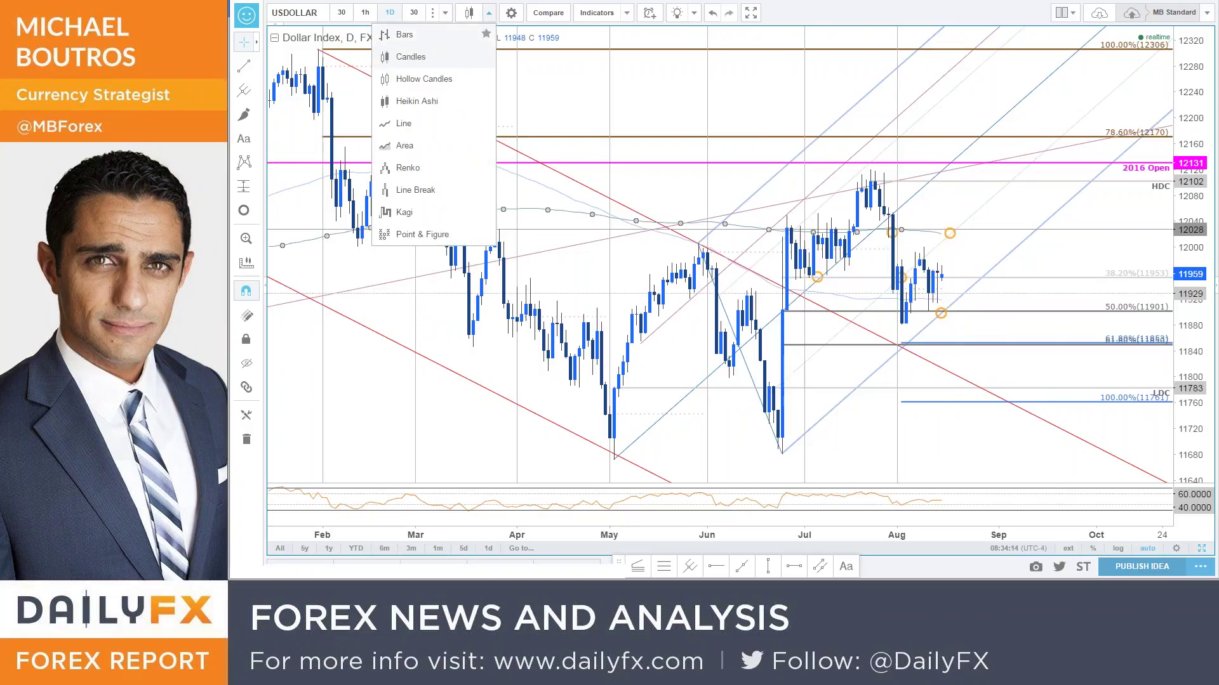
left_click(434, 130)
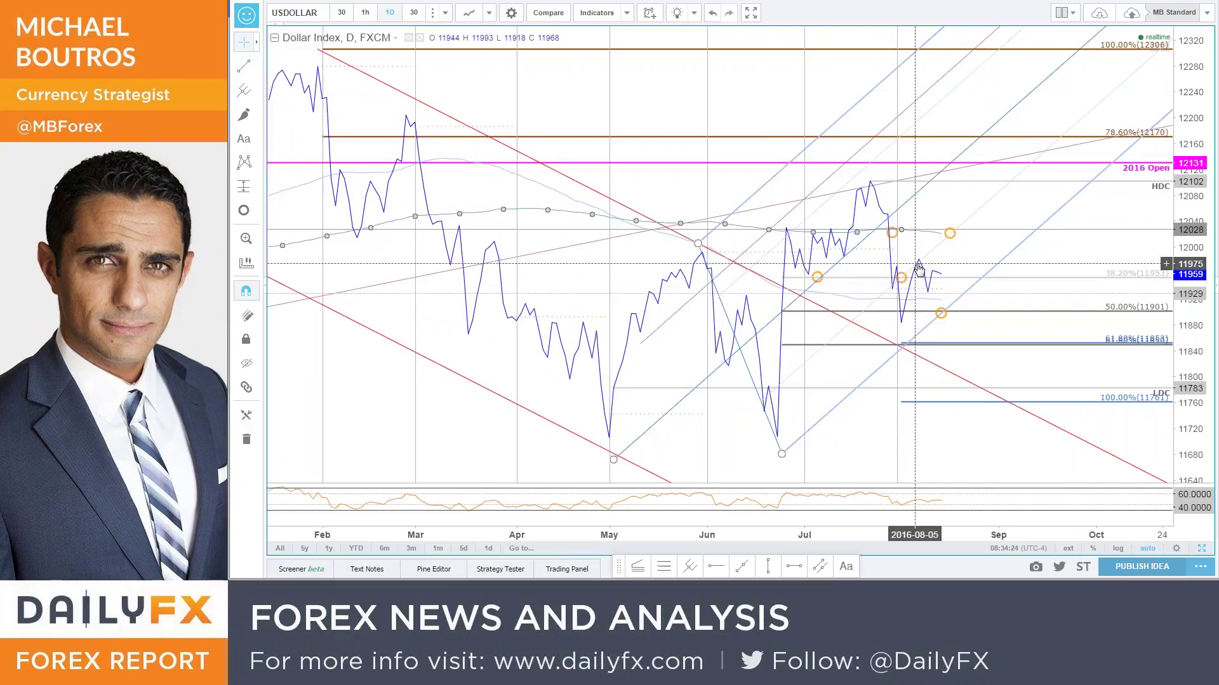
left_click(952, 234)
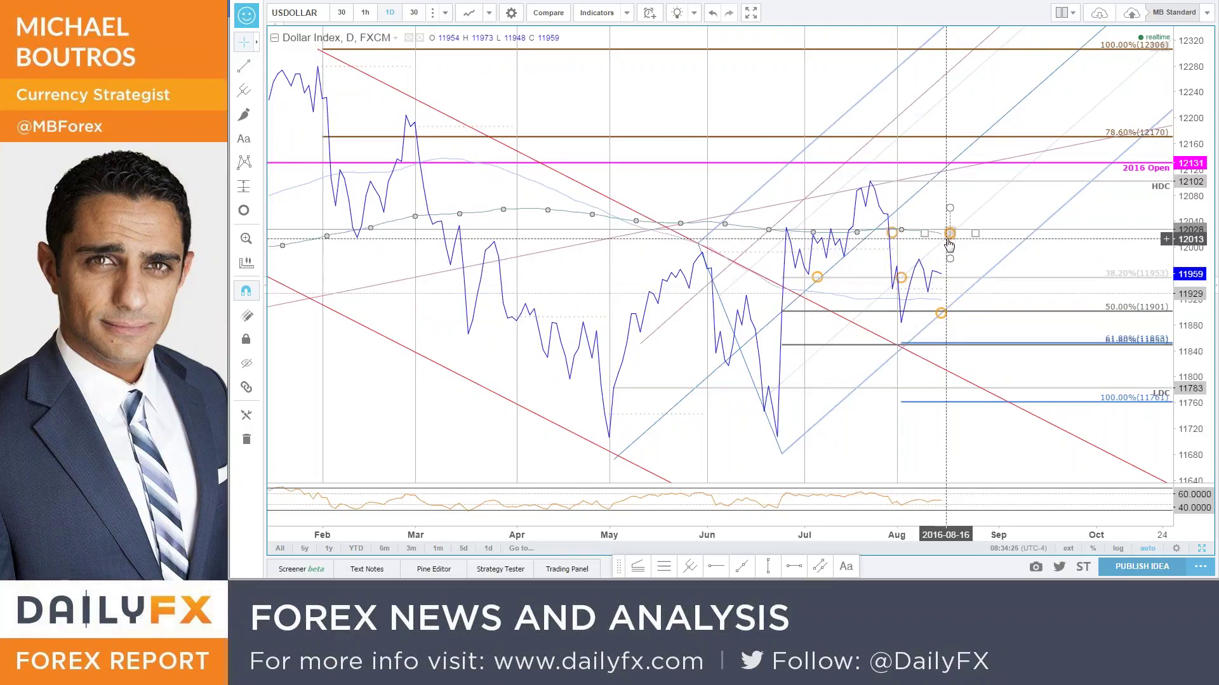
left_click(1024, 460)
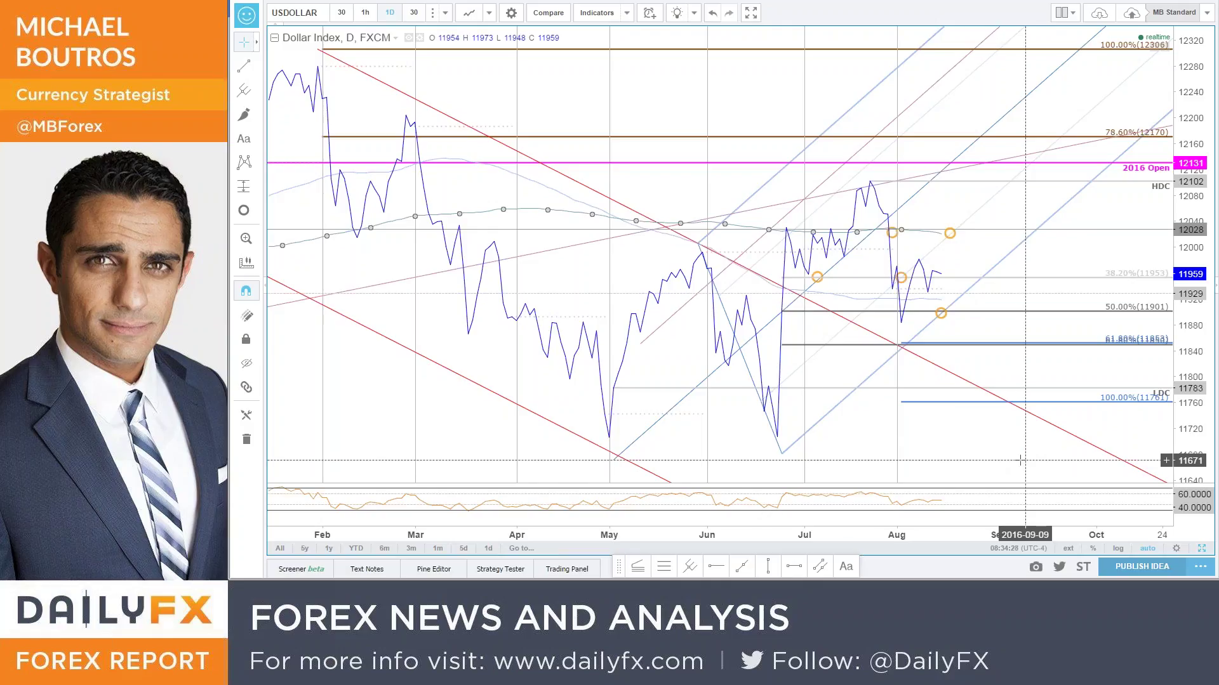
left_click(489, 13)
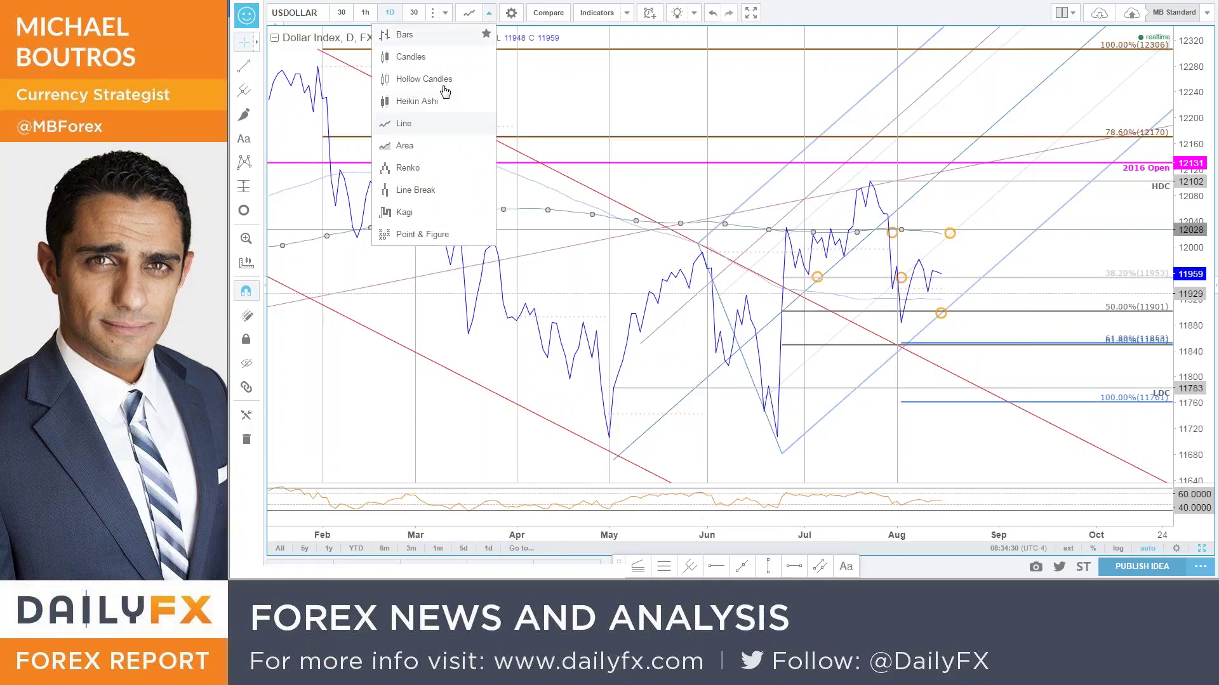
left_click(454, 56)
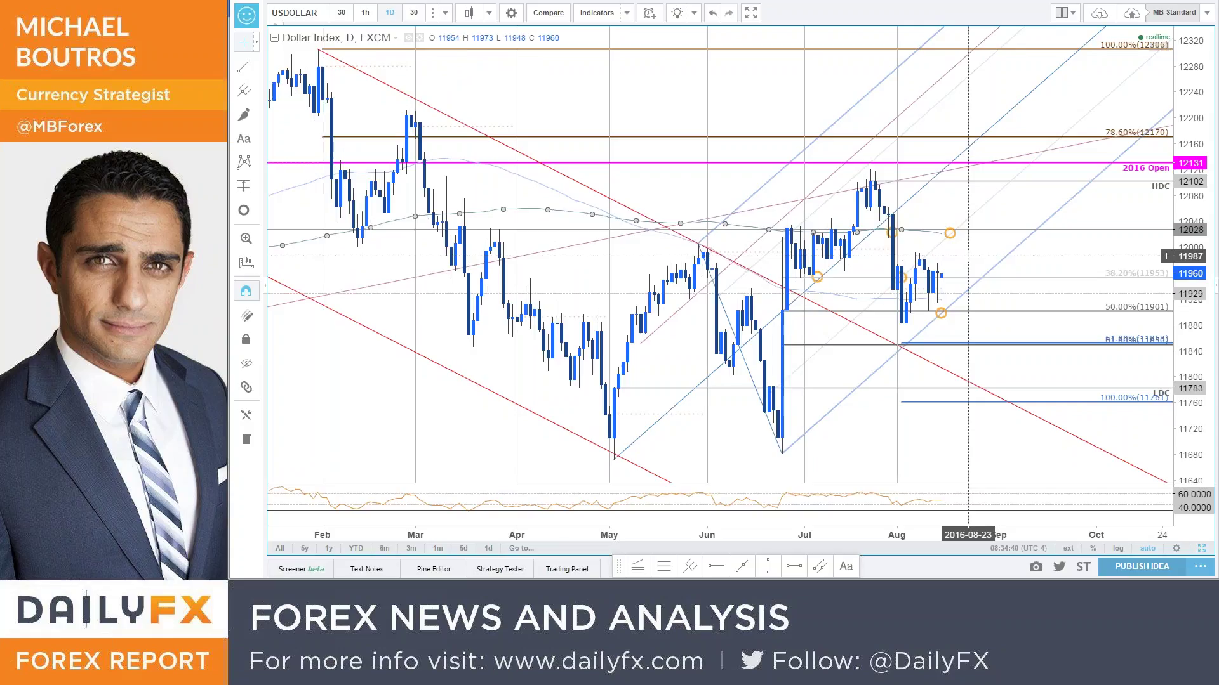
Examine the August price action on the daily Dollar Index against the 50% retracement, the rising channel support and the 2016 high
scroll(968, 256, "up", 3)
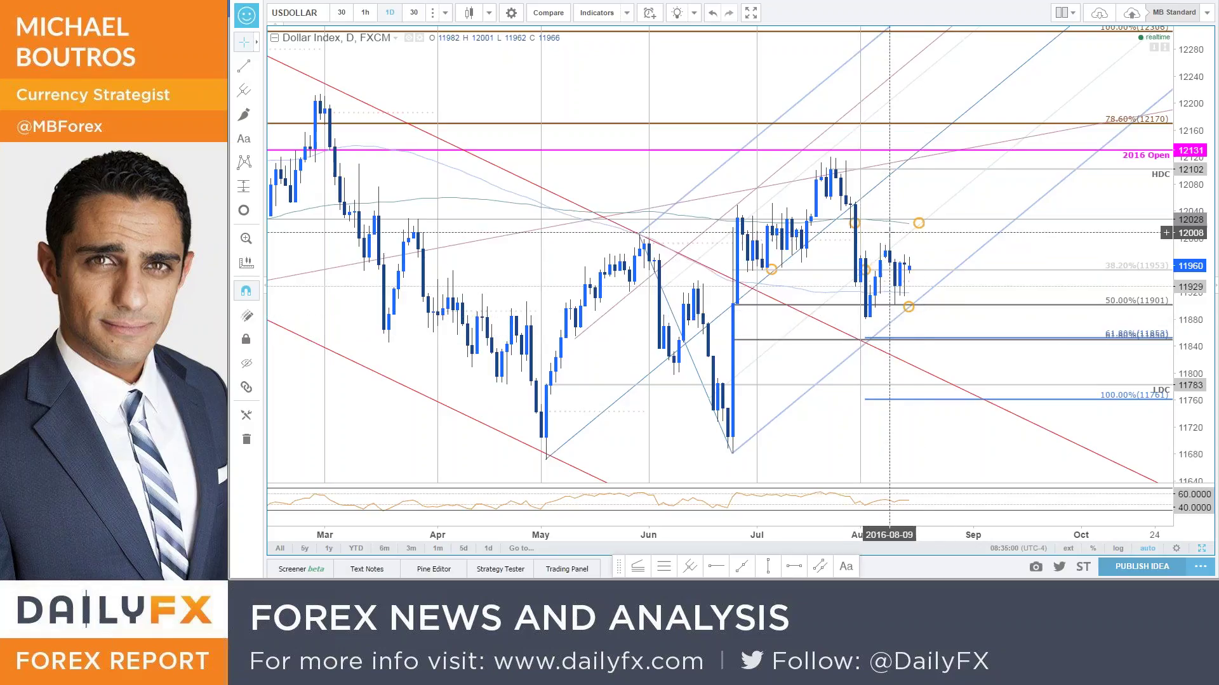
left_click(913, 311)
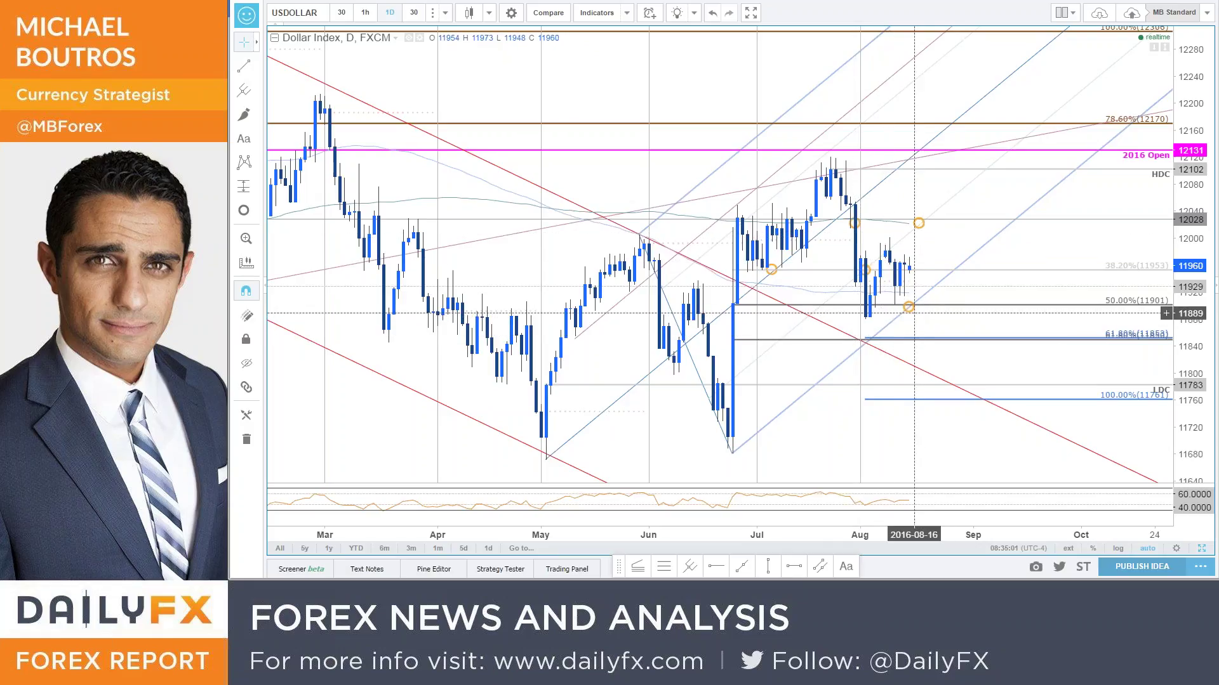
left_click(898, 279)
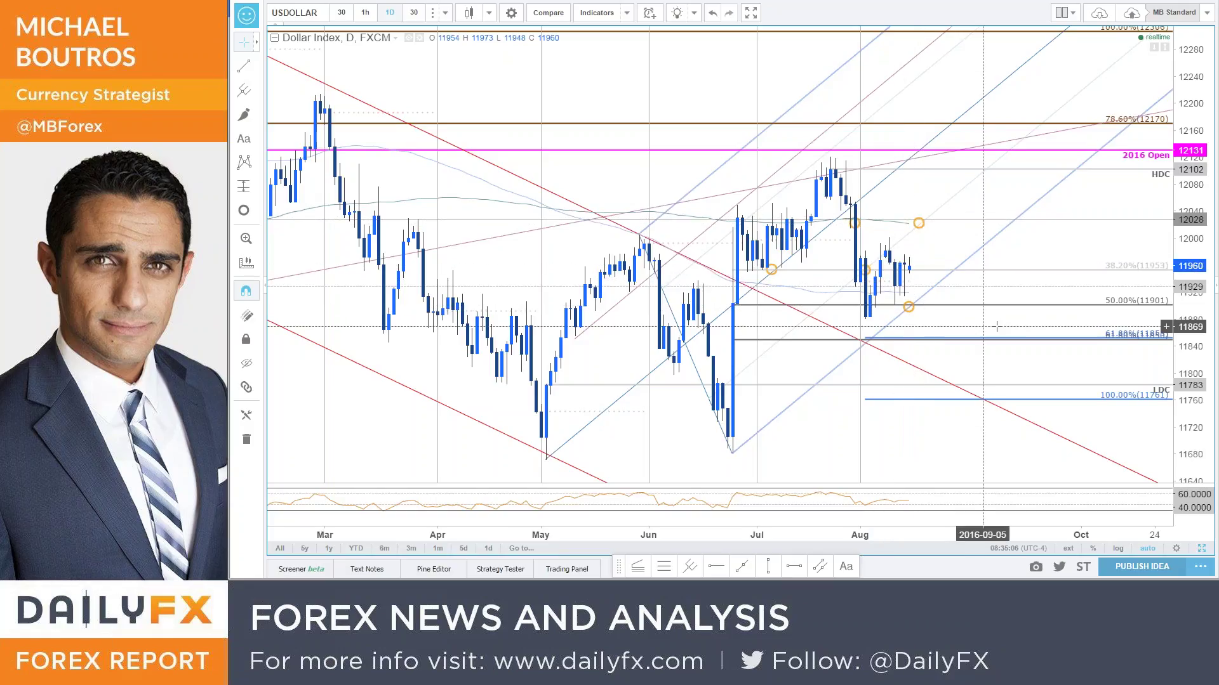
left_click_drag(1059, 255, 1050, 256)
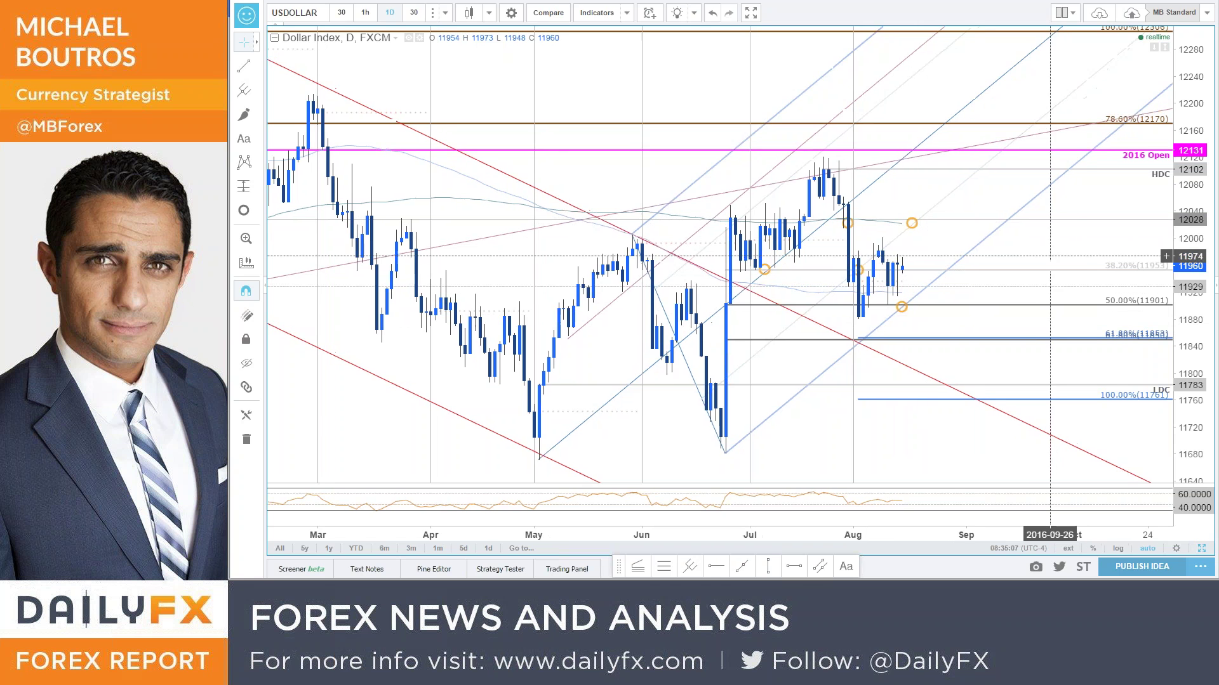
scroll(1055, 254, "down", 3)
scroll(1116, 251, "up", 2)
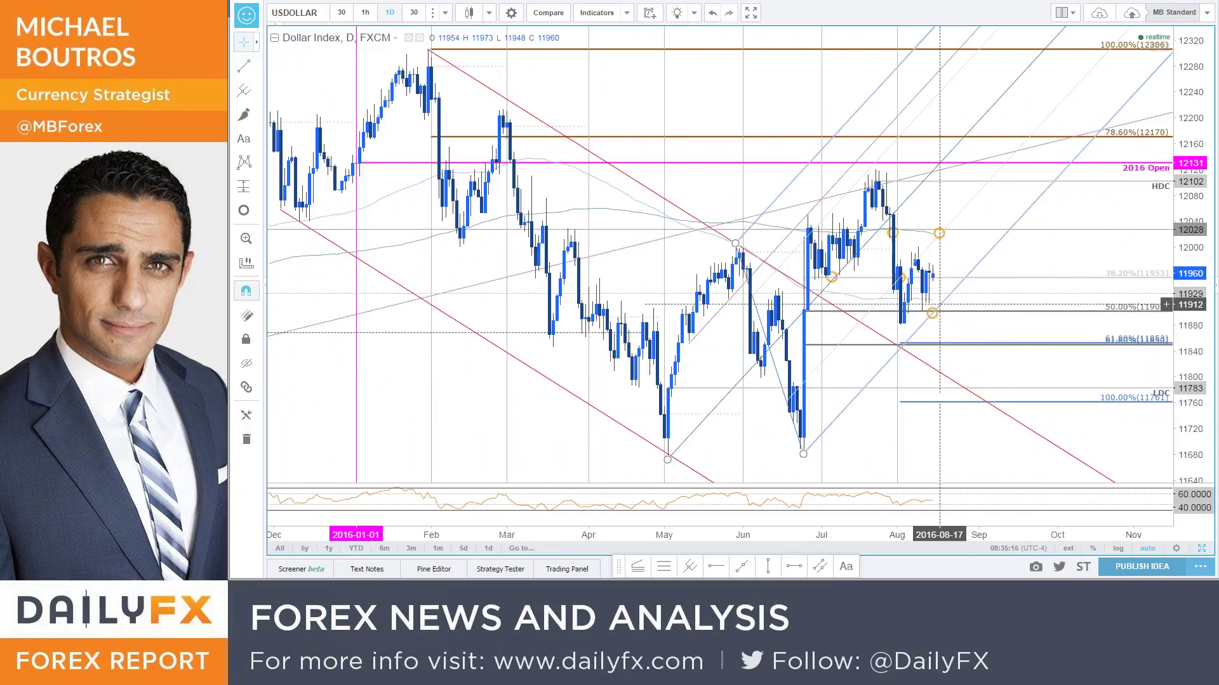
scroll(965, 353, "up", 1)
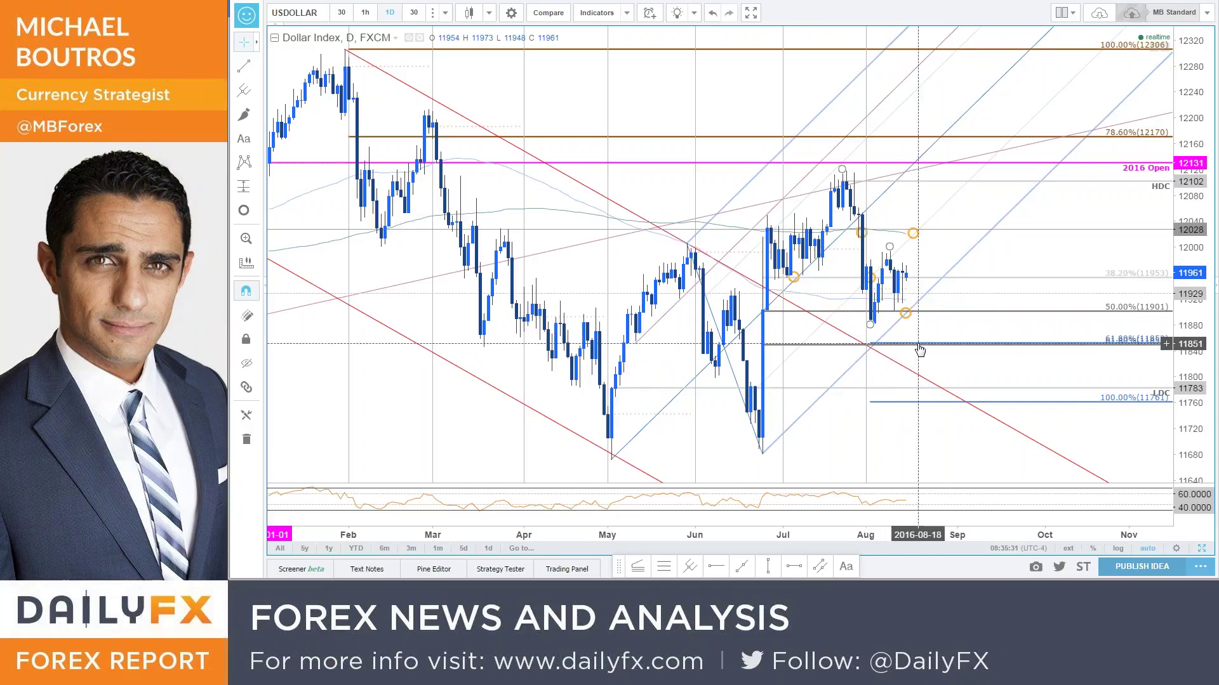
scroll(1036, 260, "left", 1)
scroll(1036, 261, "up", 2)
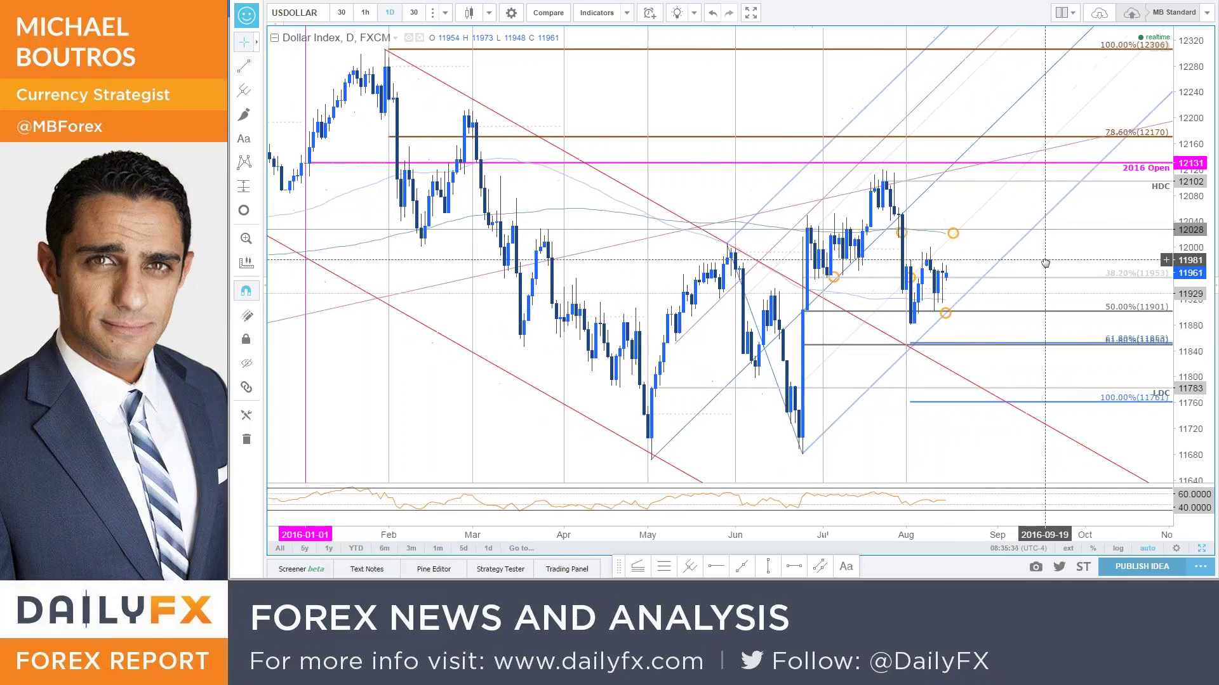
scroll(1047, 273, "down", 3)
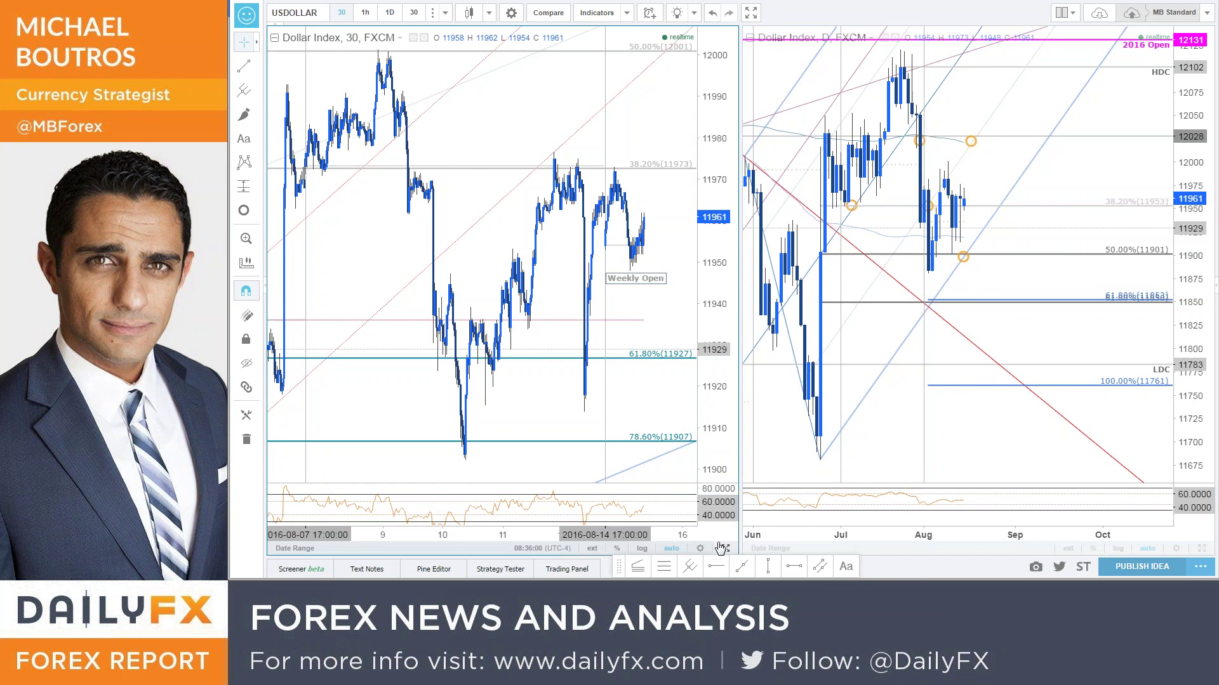
Maximize the 30-minute Dollar Index chart and bring the latest bars around the Weekly Open into closer view
left_click(723, 548)
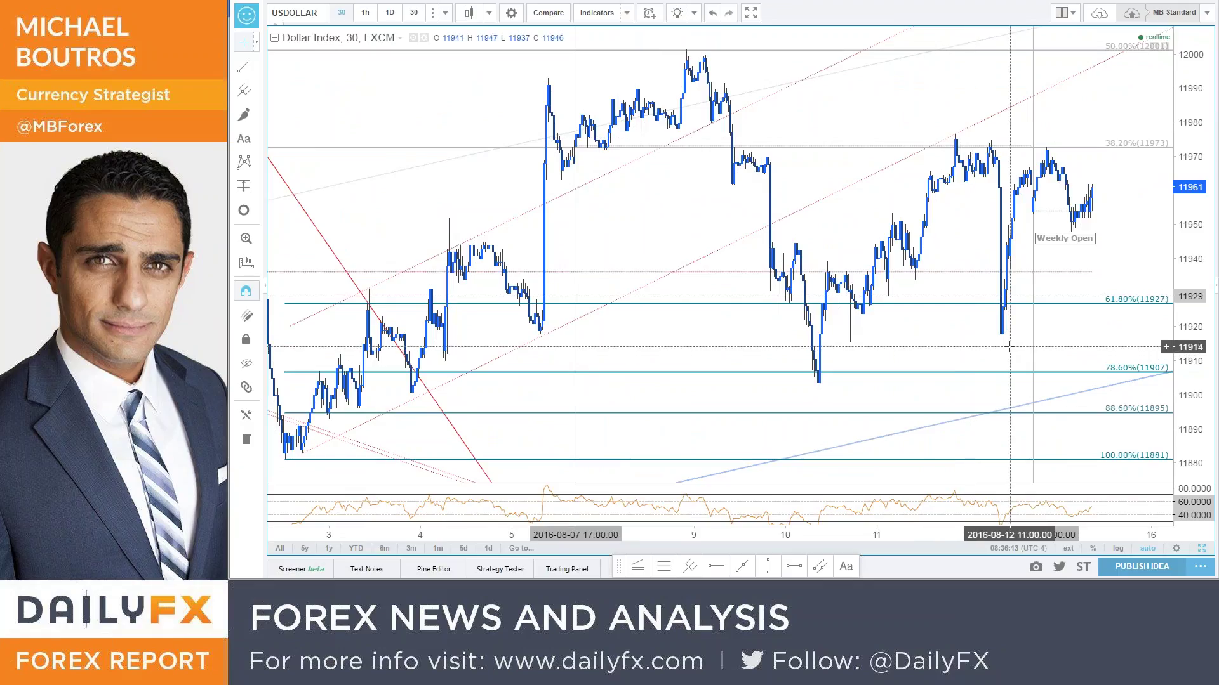
scroll(1013, 311, "up", 1)
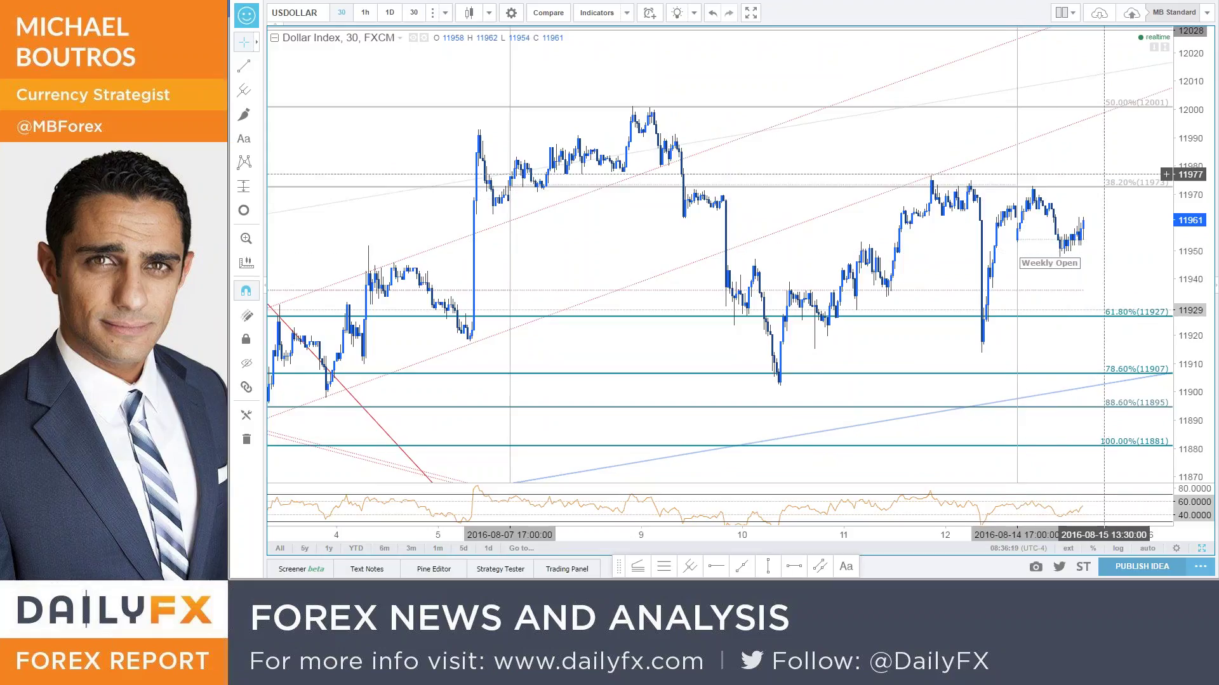
left_click_drag(1115, 229, 1001, 229)
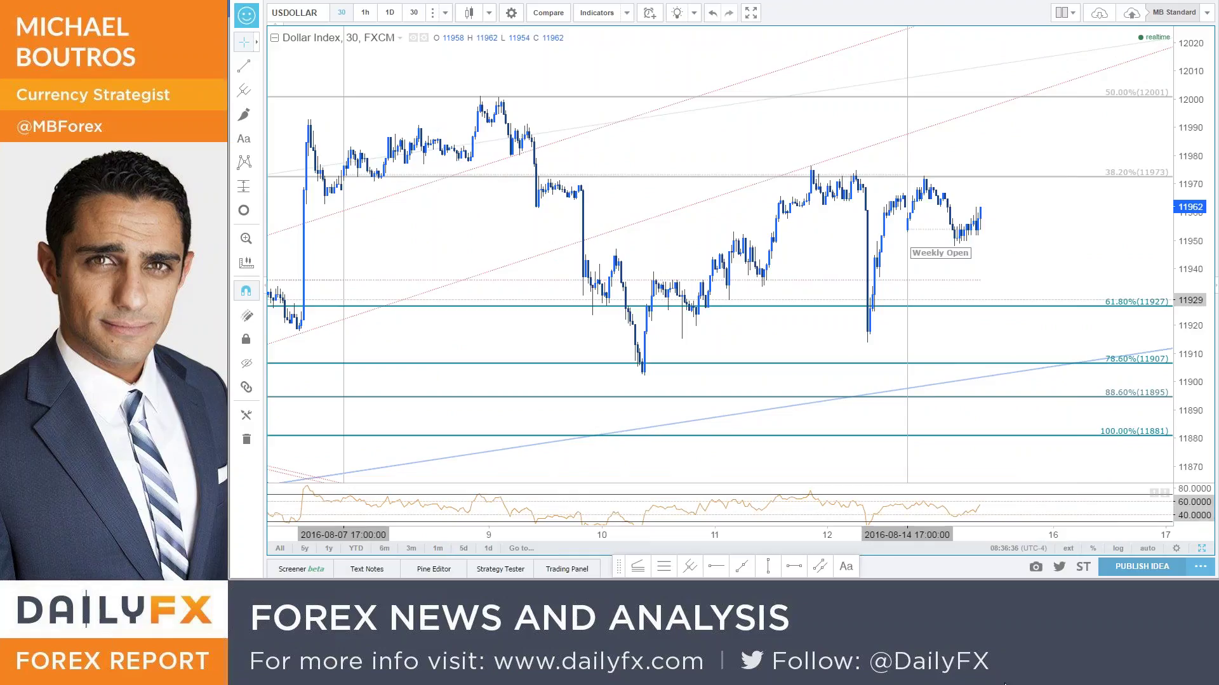
left_click_drag(1071, 276, 1033, 269)
scroll(1033, 270, "up", 1)
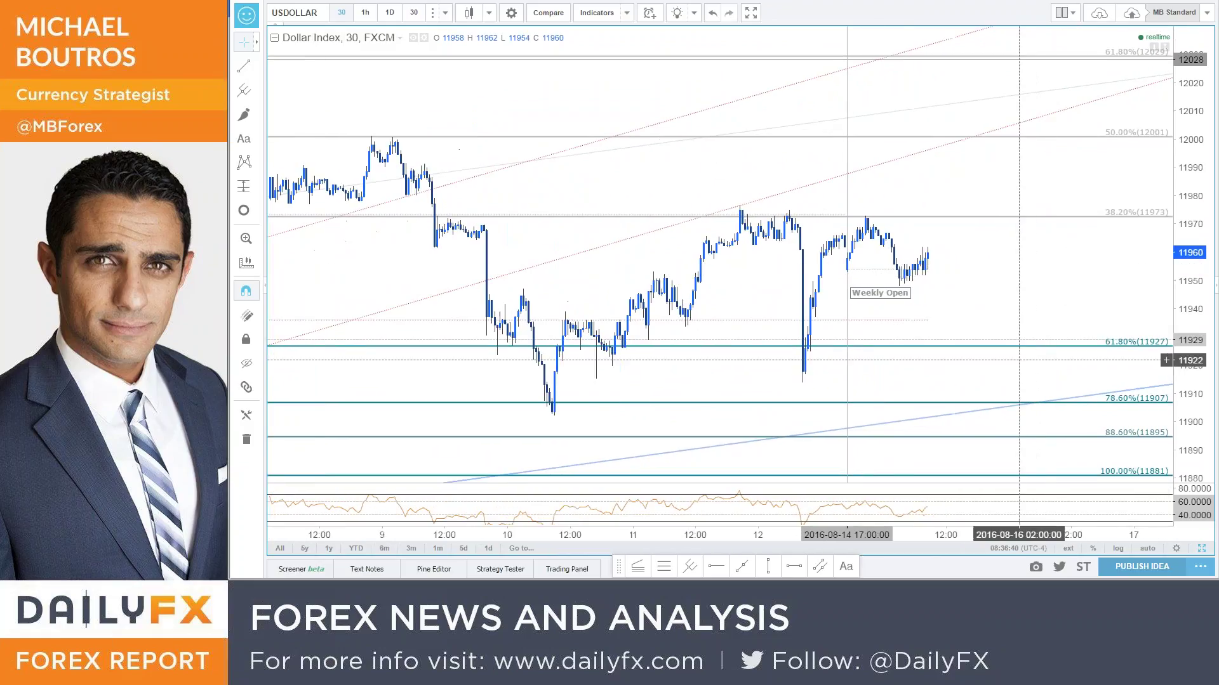
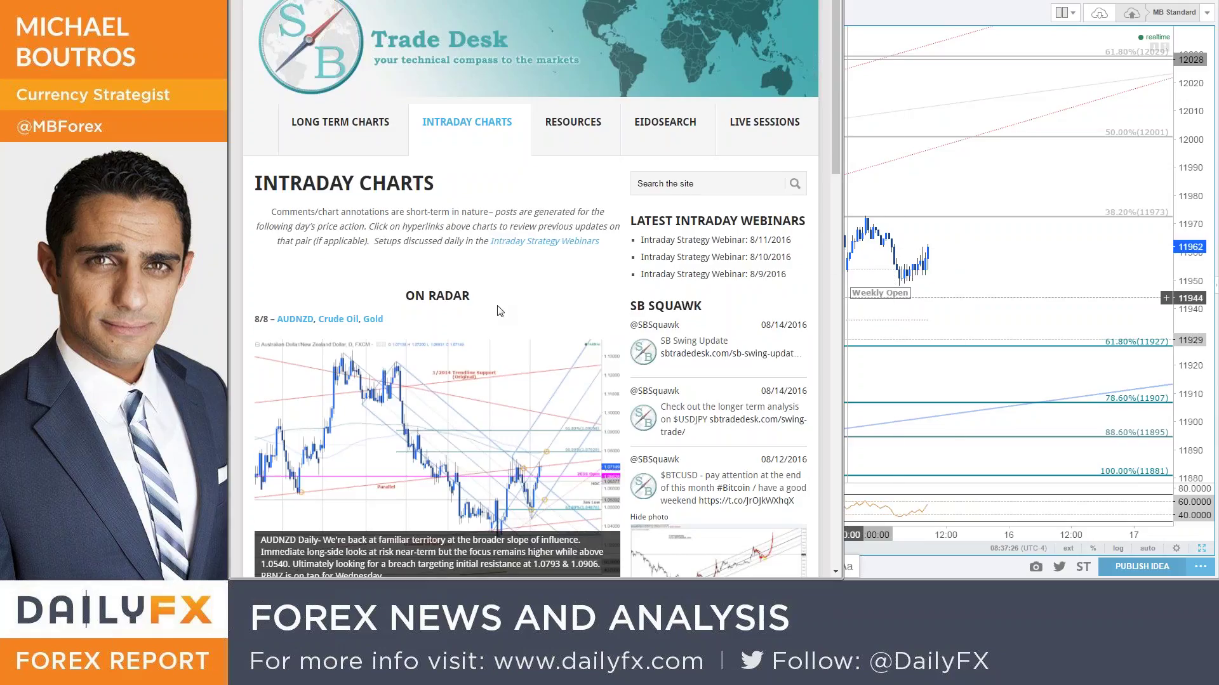
Open the SB Intraday Update for 8/11/2016 on the Trade Desk site and enlarge its AUDUSD 30min chart
scroll(498, 305, "down", 5)
scroll(538, 447, "down", 3)
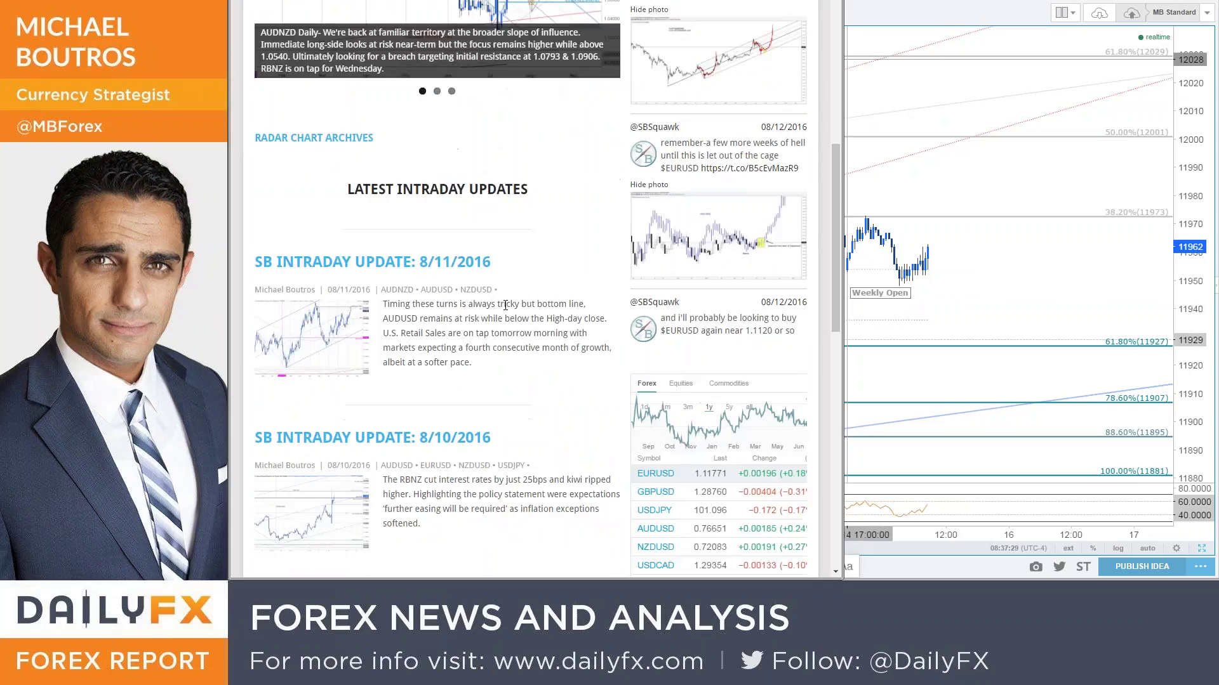
scroll(498, 416, "down", 3)
left_click(444, 72)
scroll(576, 363, "down", 3)
left_click(543, 378)
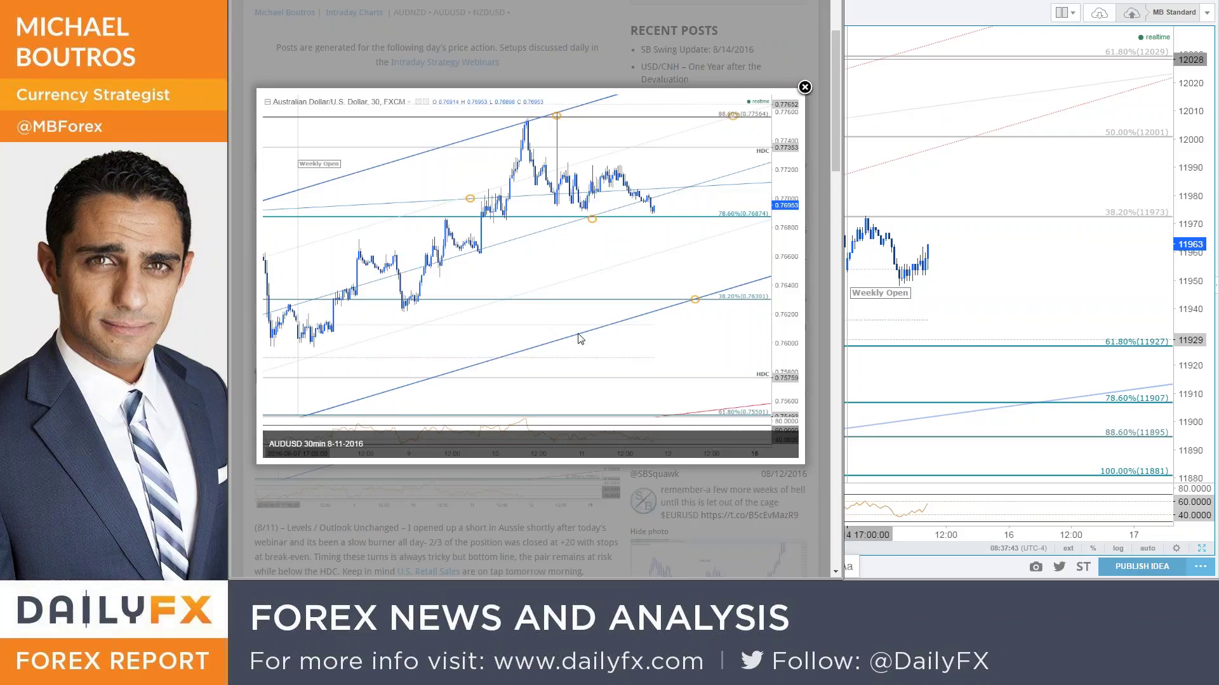
Replace the enlarged 30min image with the post's AUDUSD Daily chart, review it and close it
left_click(804, 87)
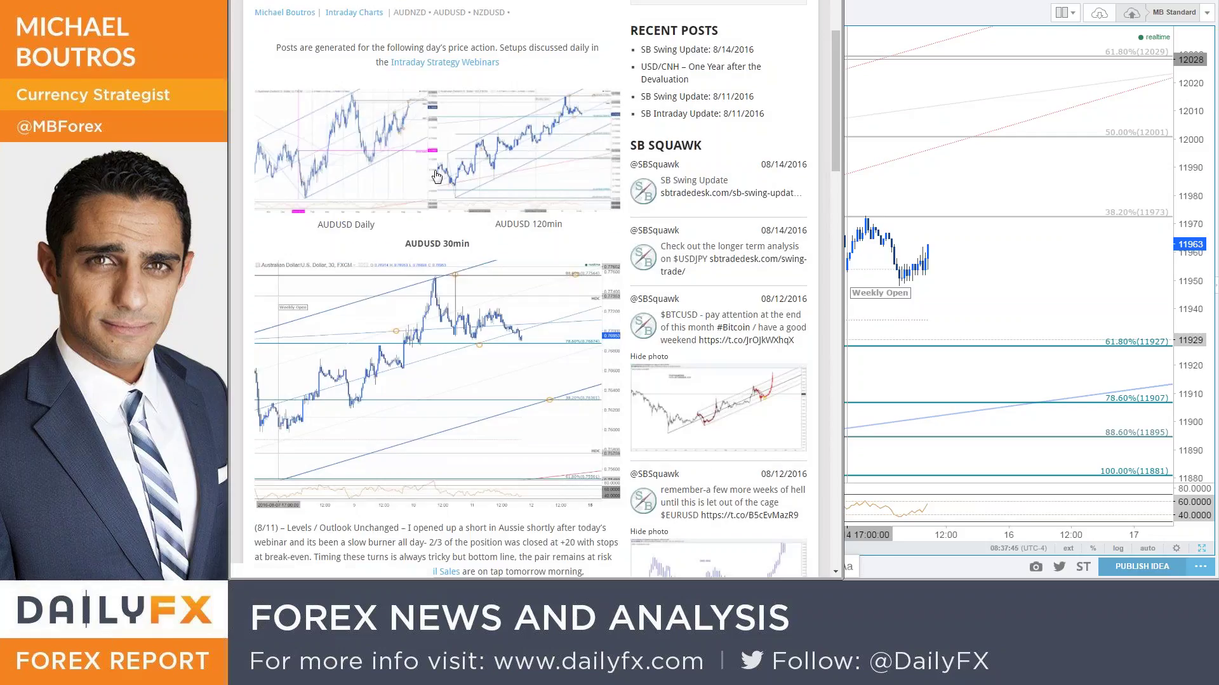
left_click(407, 148)
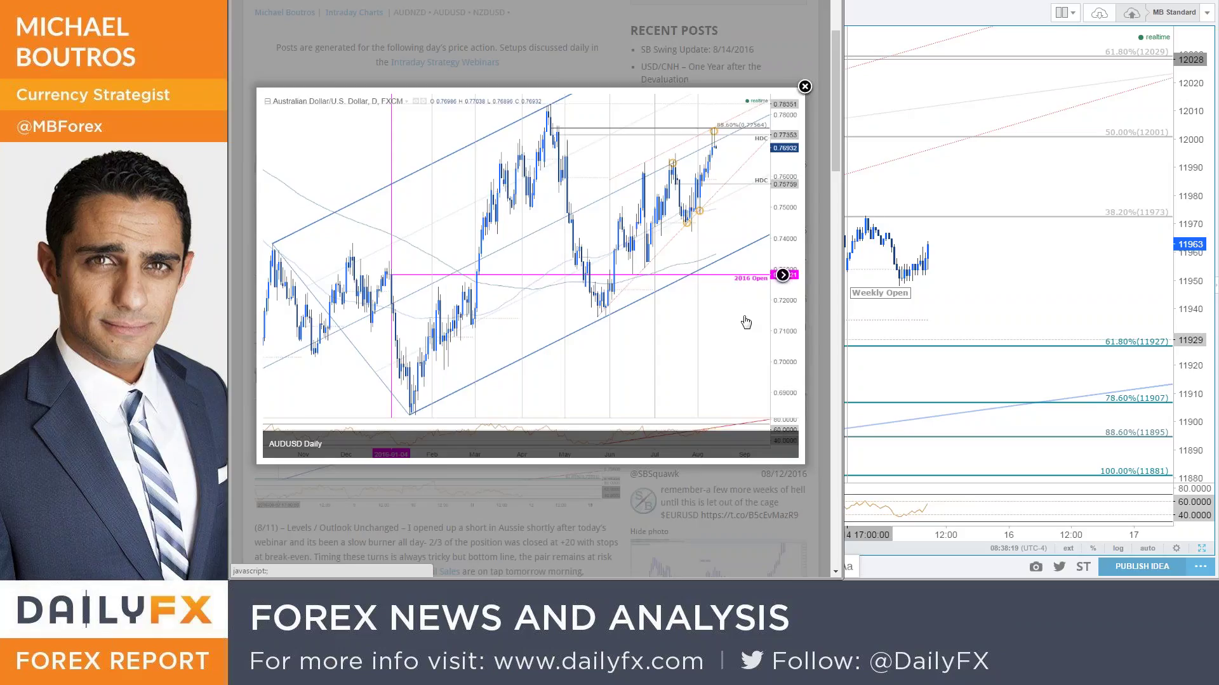
left_click(804, 86)
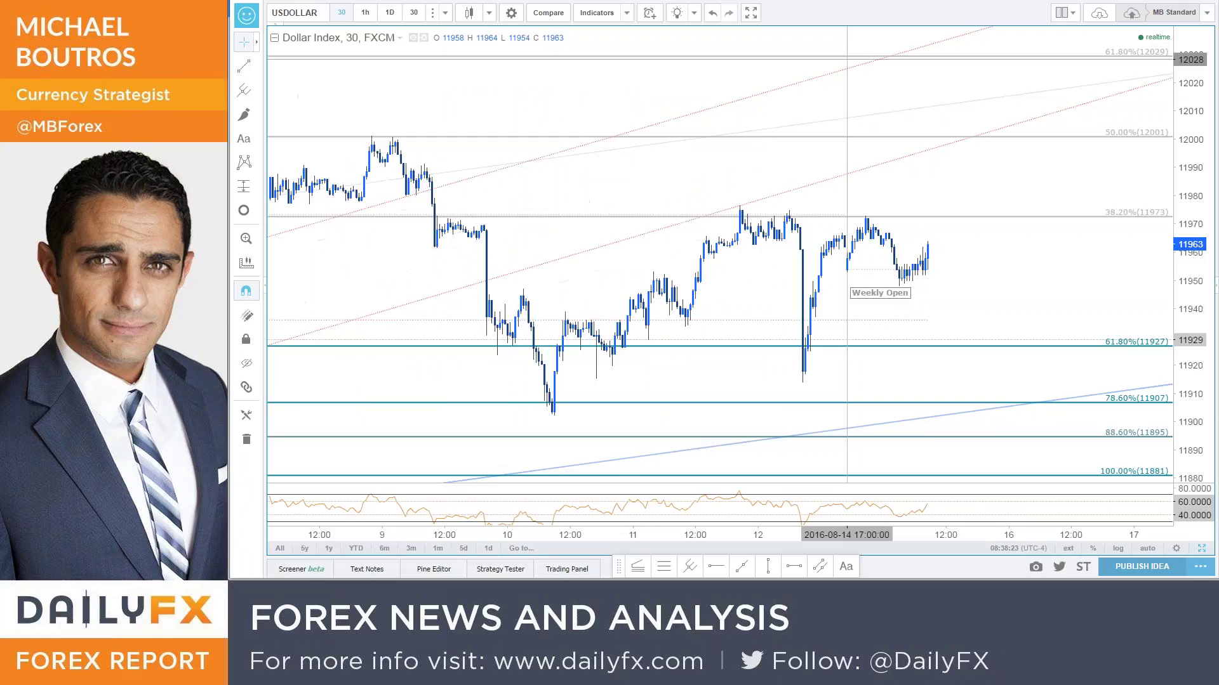
Switch to the AUDUSD charts in TradingView and maximize the daily chart in place of the 30-minute one
key("ctrl+Tab")
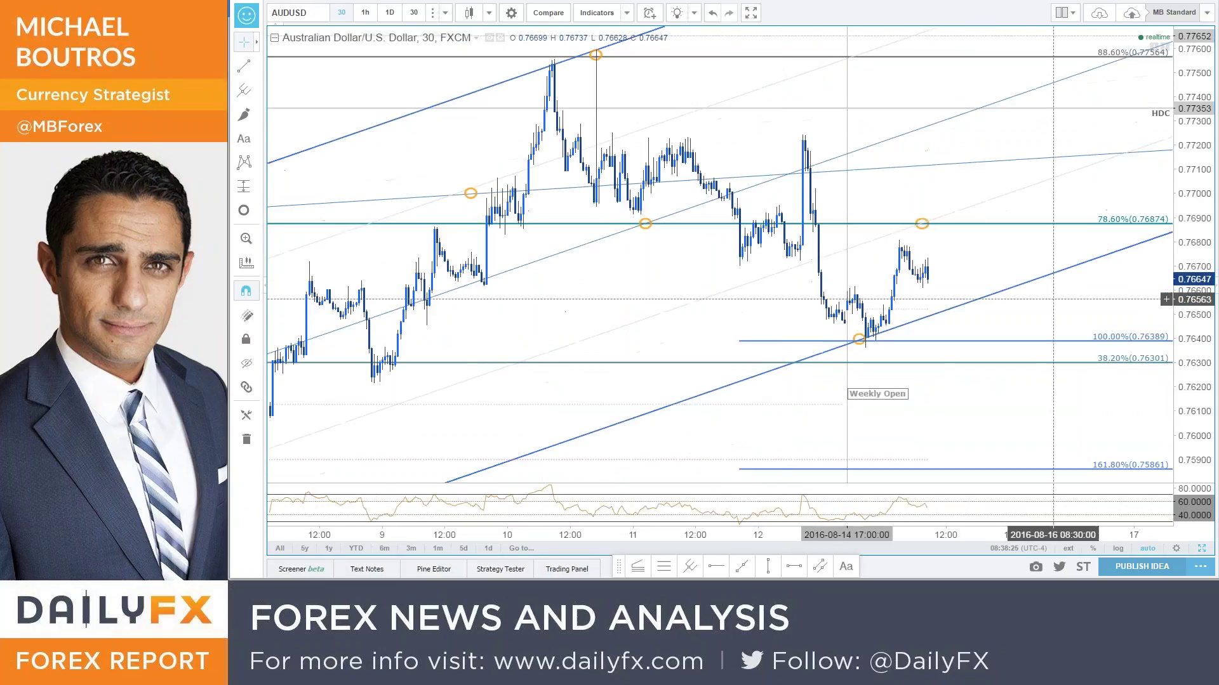
left_click(1199, 551)
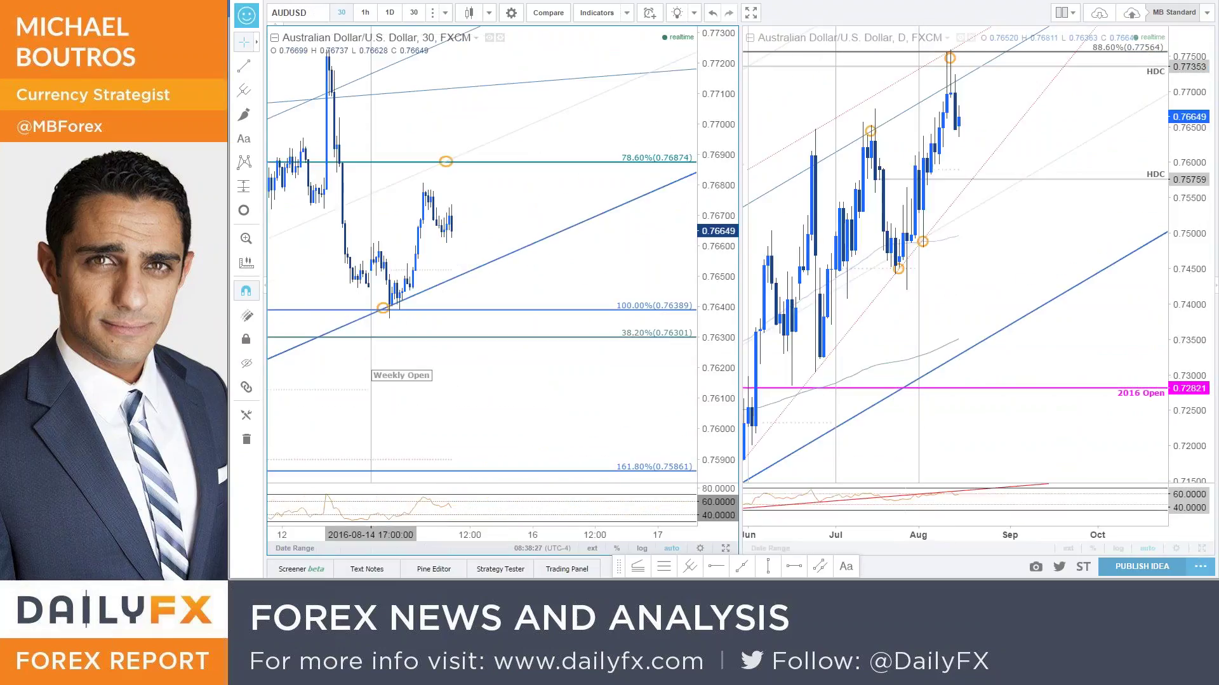
left_click(1200, 548)
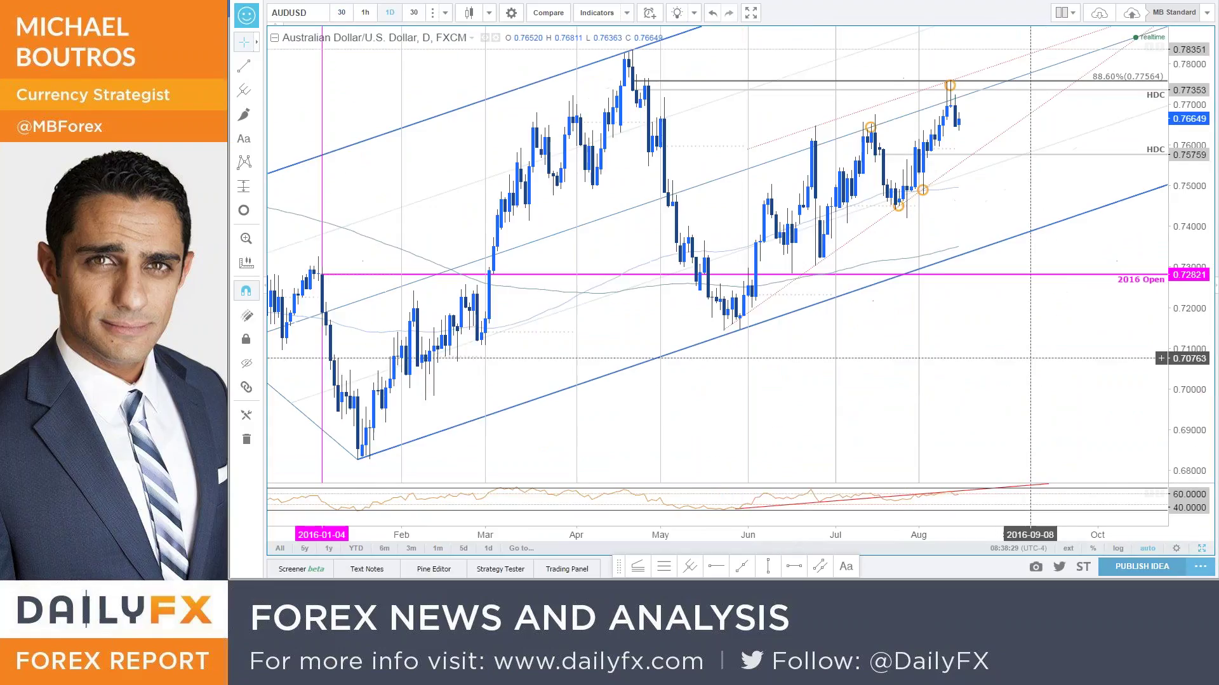
Return to the Trade Desk post and compare its enlarged AUDUSD Daily chart with the live daily chart
key("alt+Tab")
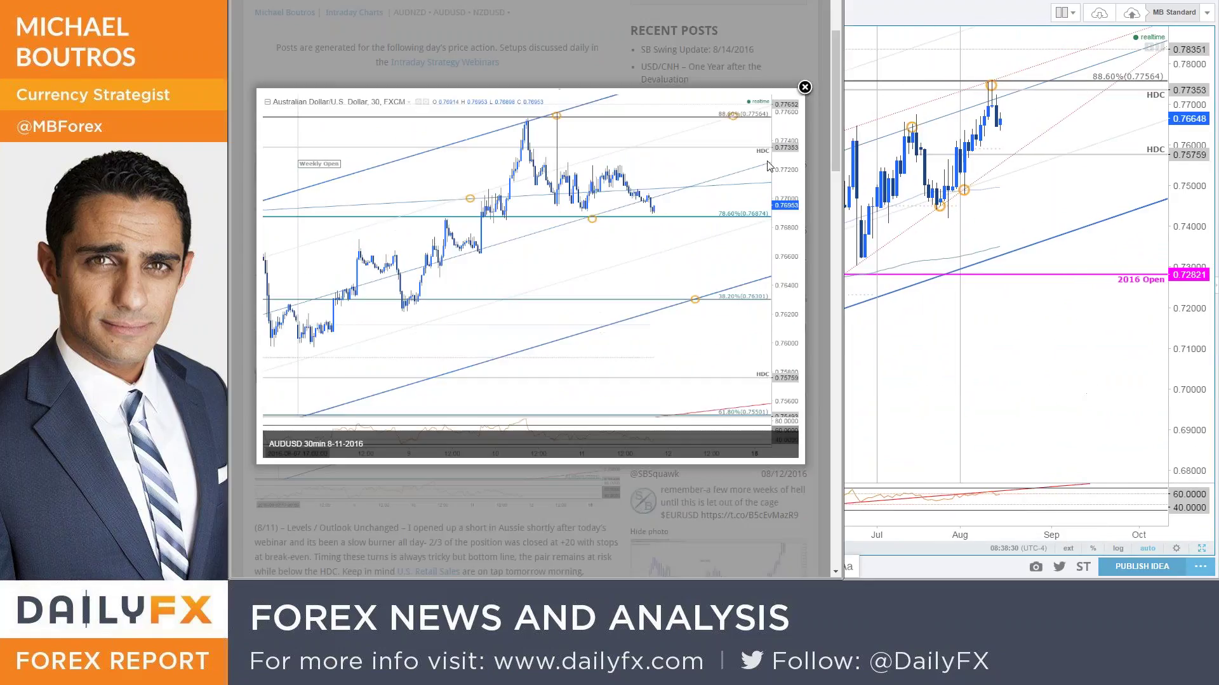
left_click(805, 87)
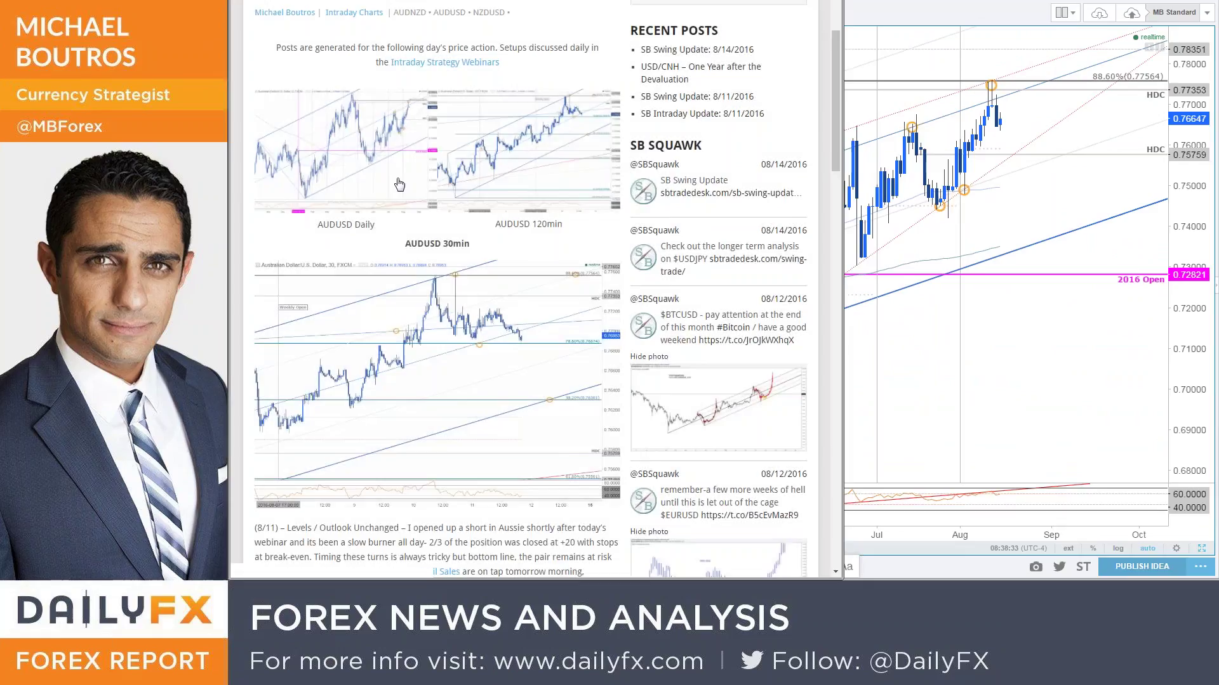
left_click(400, 184)
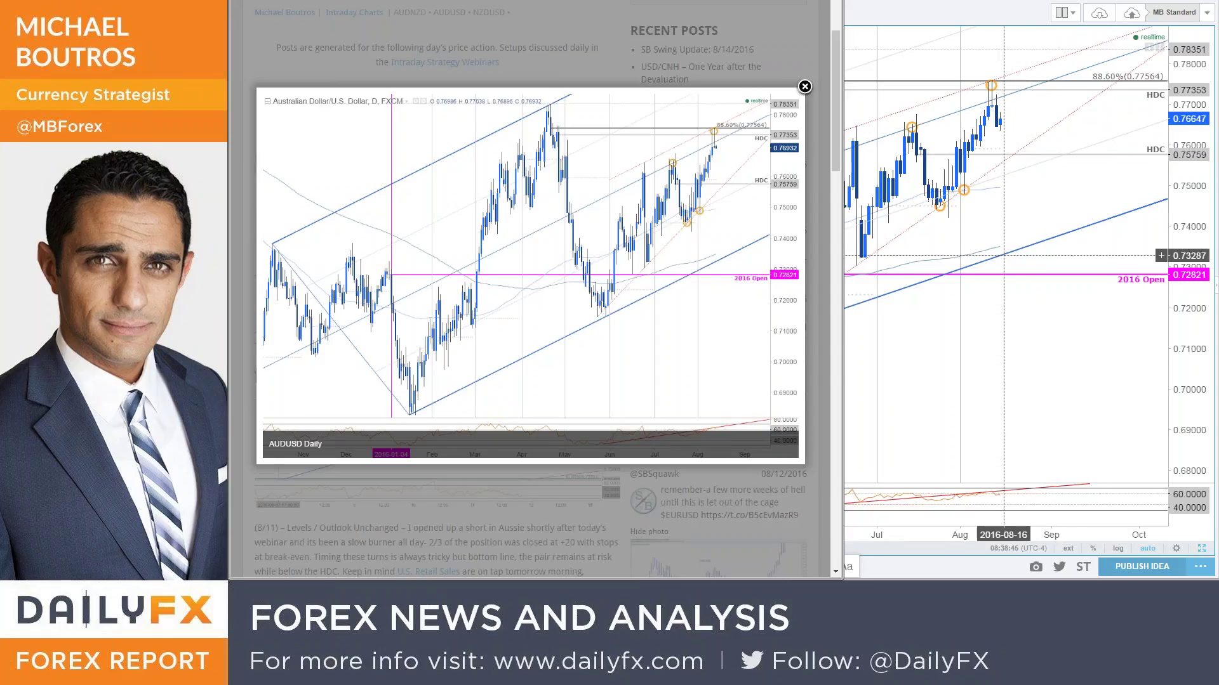
key("Escape")
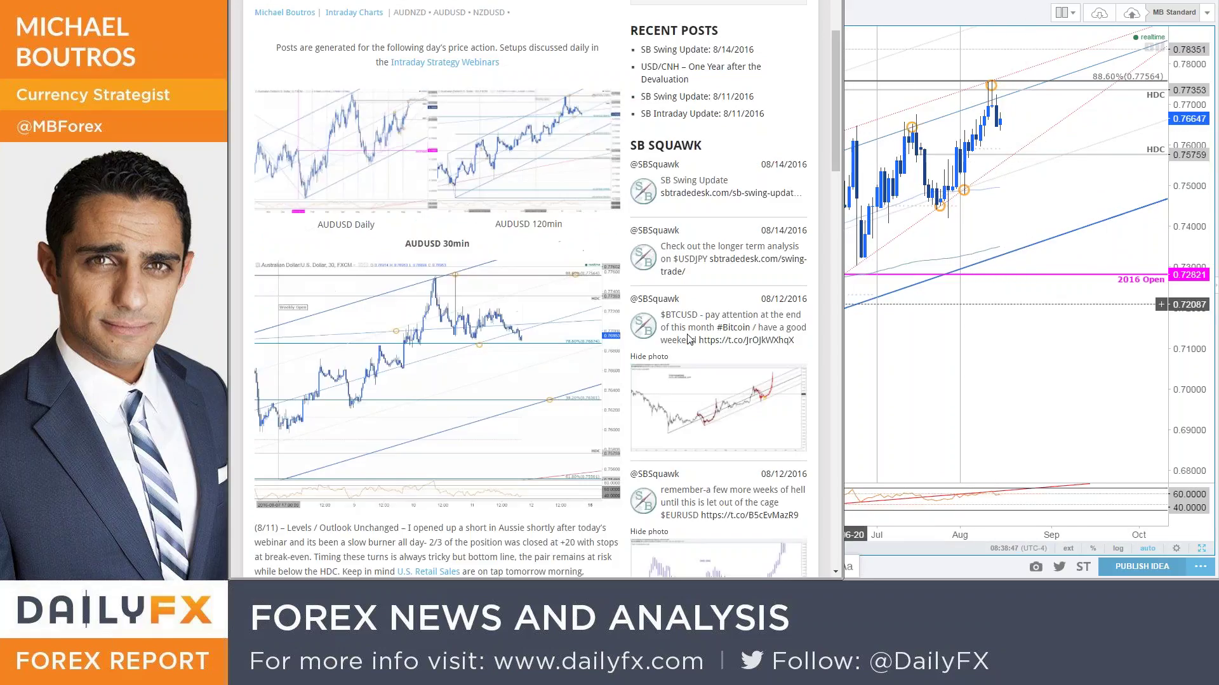
Switch to TradingView and maximize the AUDUSD 30-minute chart to view price action since the 8/7 weekly open
key("alt+Tab")
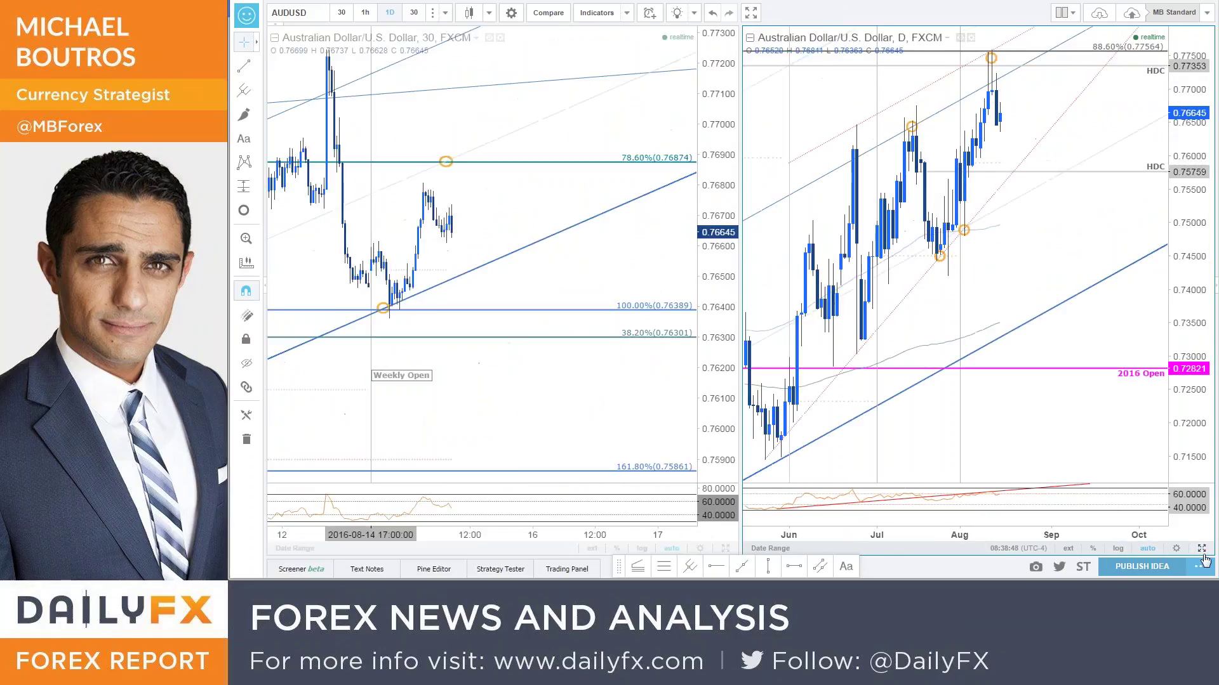
left_click(725, 548)
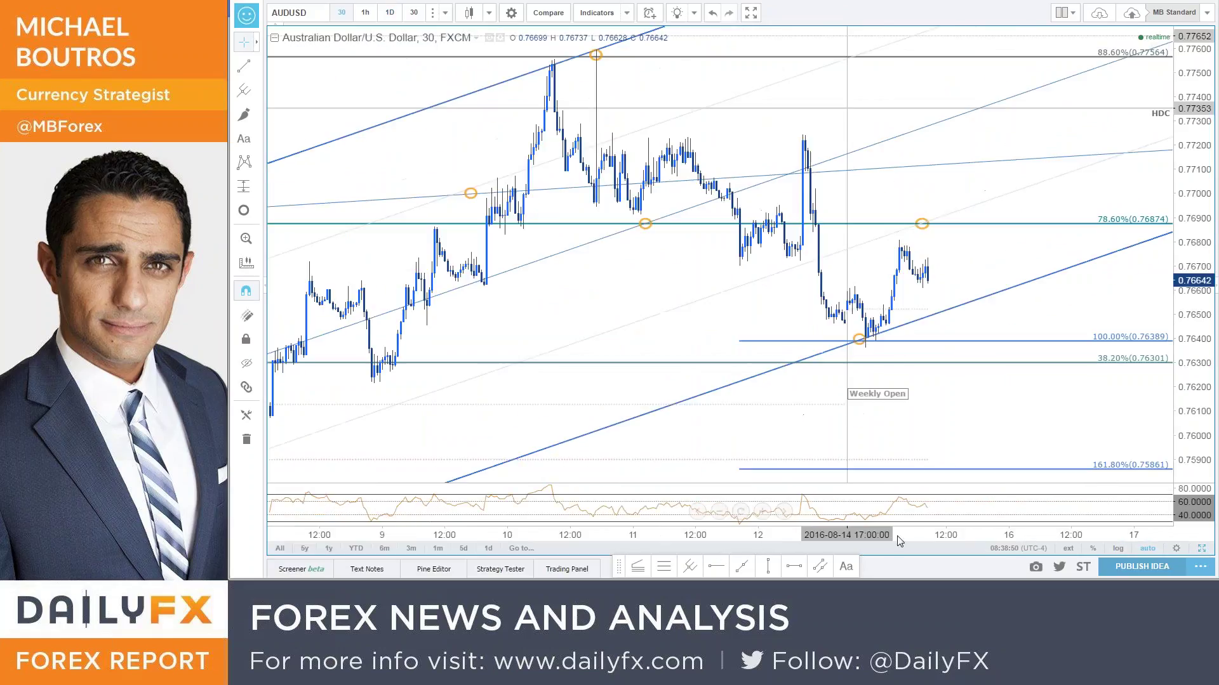
left_click_drag(927, 438, 1039, 438)
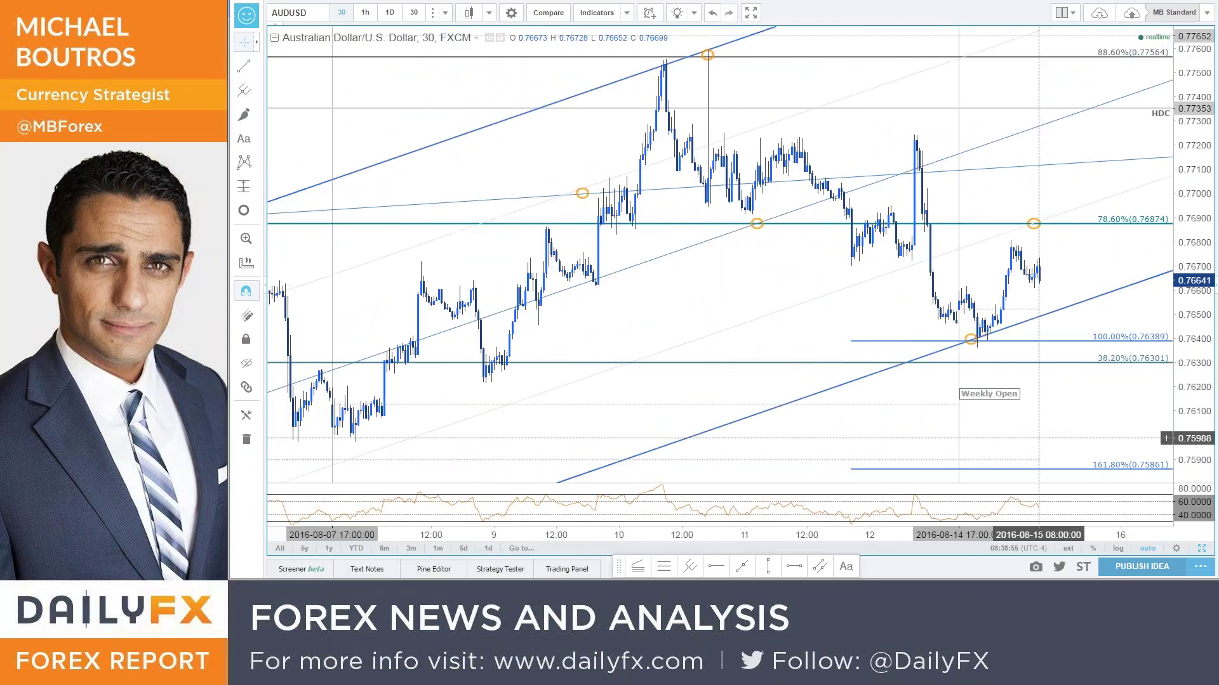
Enlarge the AUDUSD 30min chart in the Trade Desk post, compare it with the live chart and return to TradingView
key("alt+Tab")
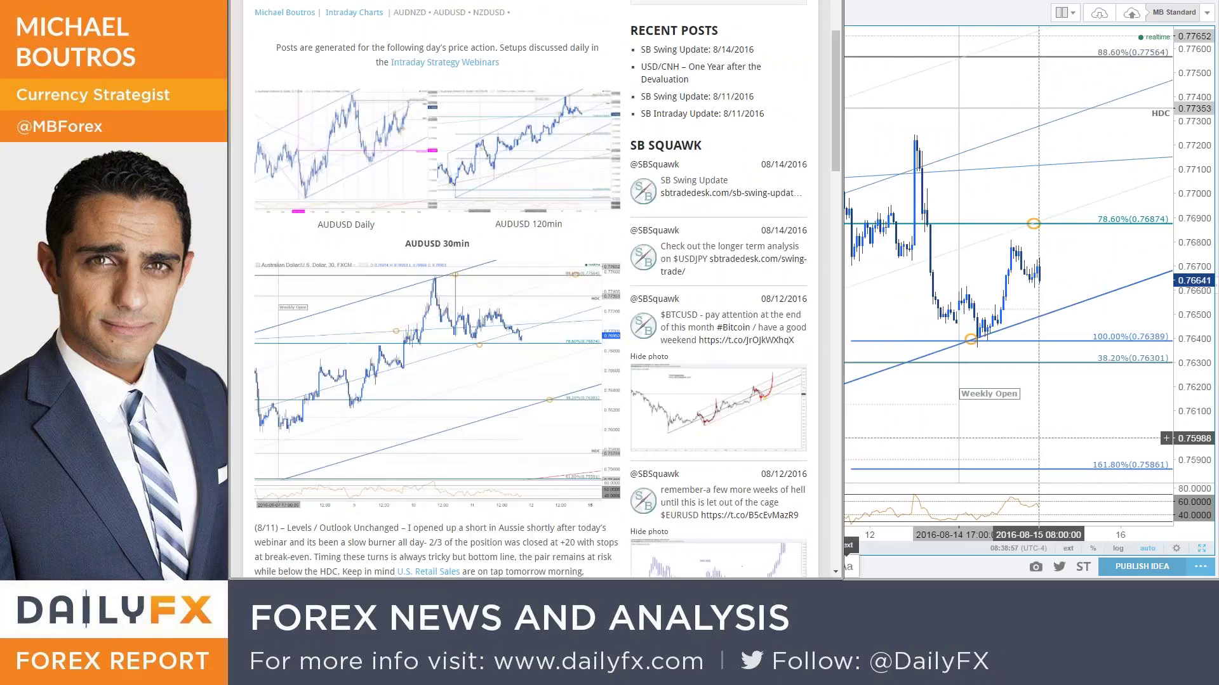
left_click(552, 365)
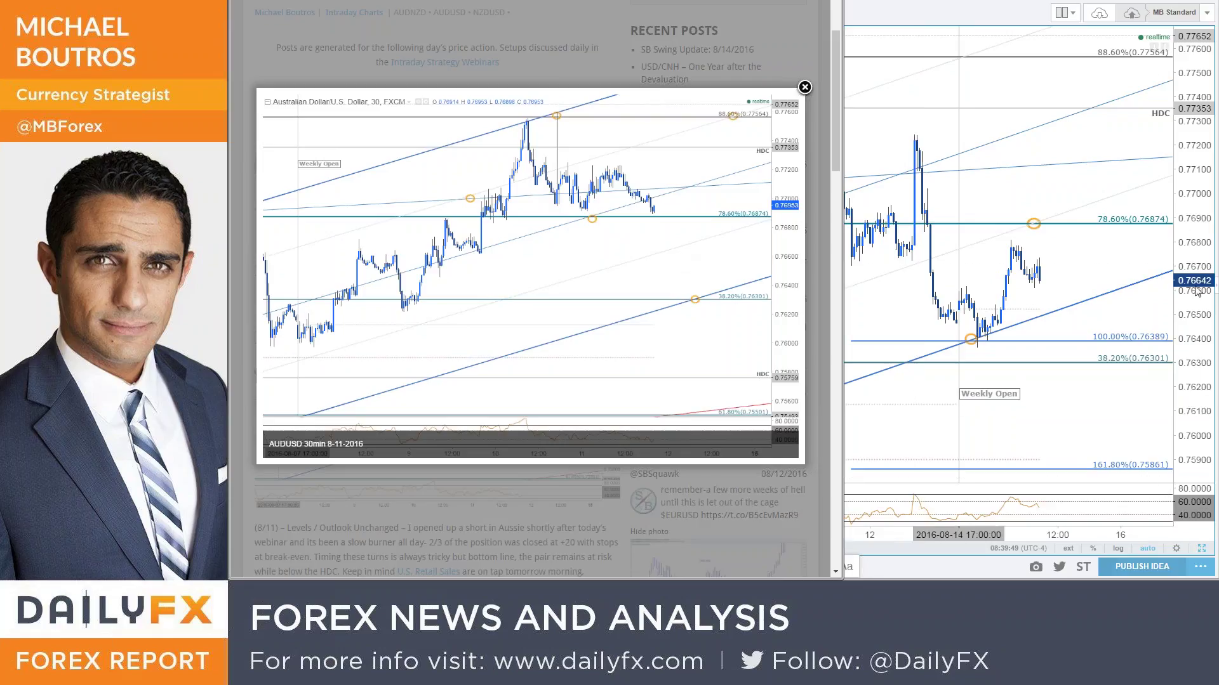
left_click(1212, 129)
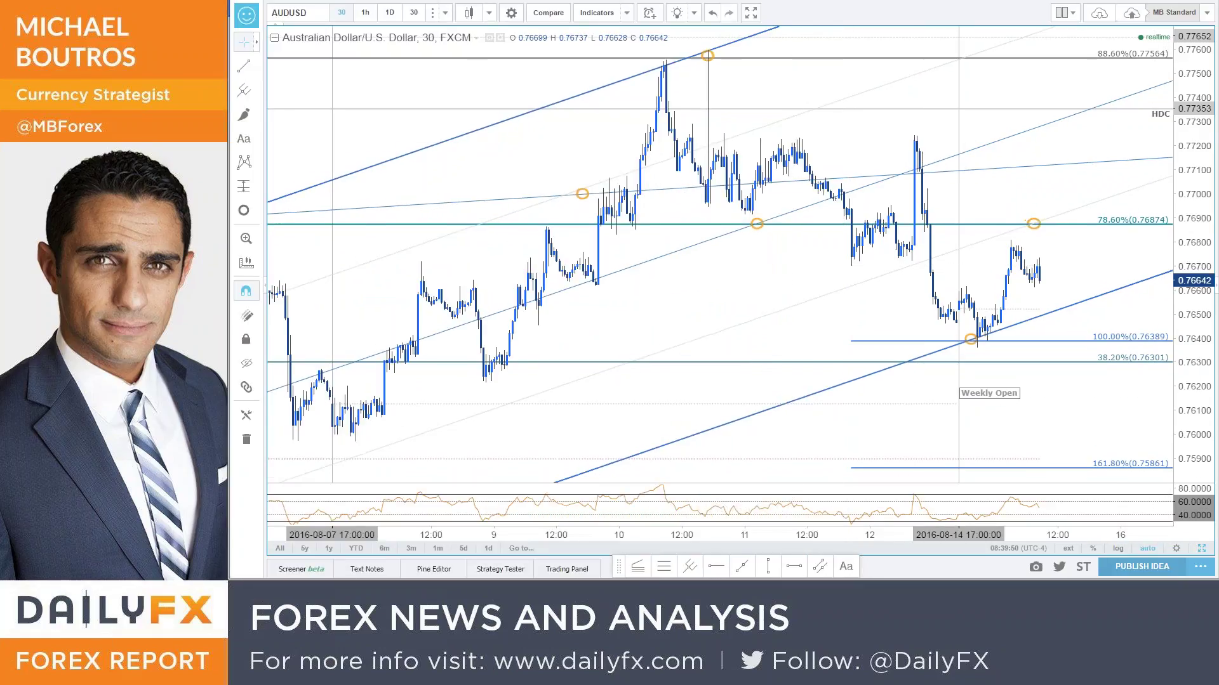
Examine the ascending channel on the AUDUSD 30-minute chart back to its late-July origin, including the Fibonacci levels near the weekly open
scroll(1015, 283, "down", 2)
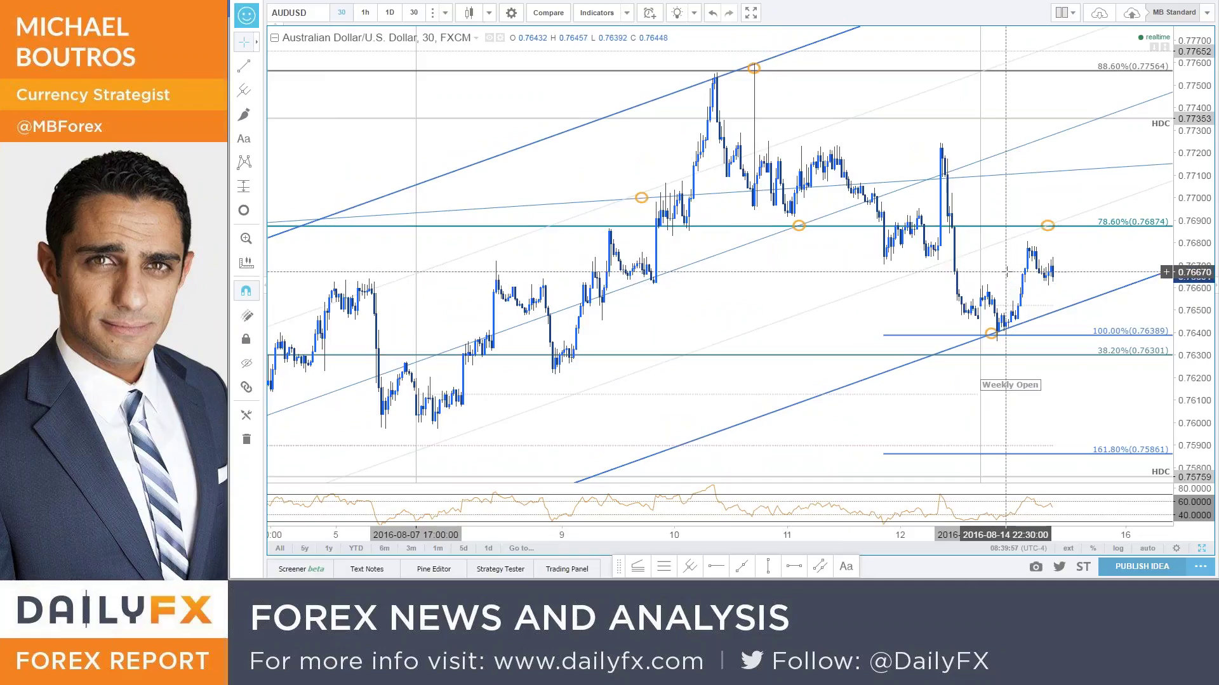
left_click_drag(1066, 276, 1055, 266)
scroll(1055, 266, "down", 2)
scroll(1206, 142, "down", 2)
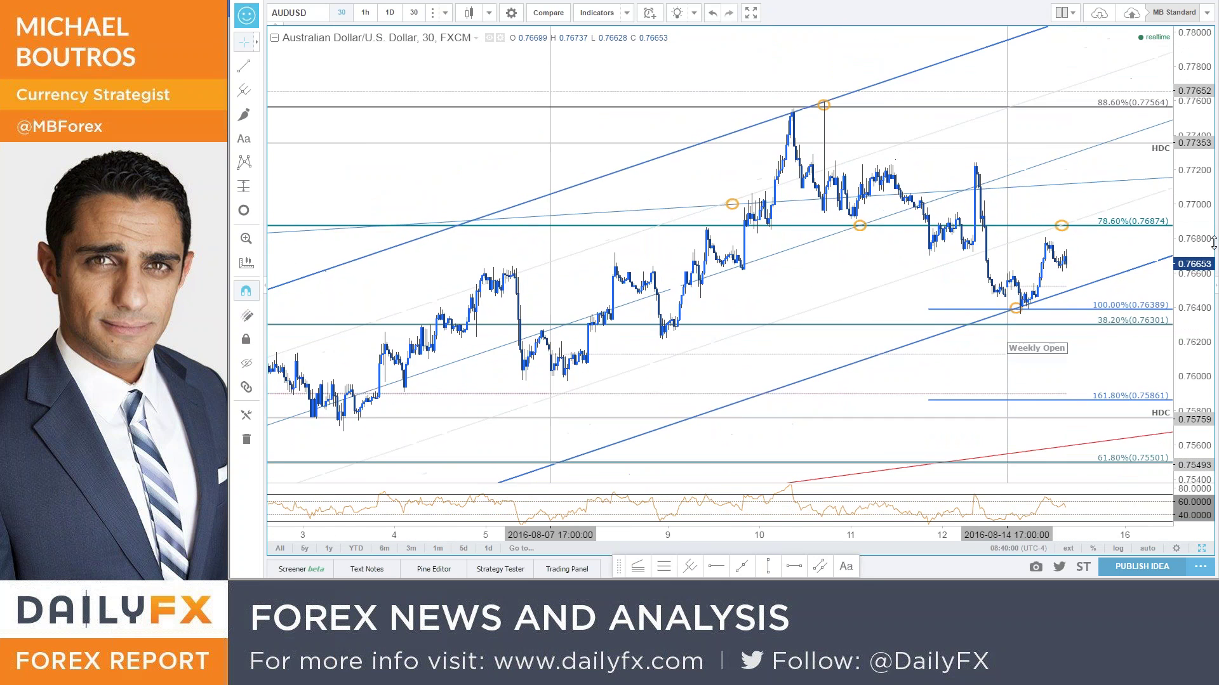
left_click_drag(931, 268, 899, 209)
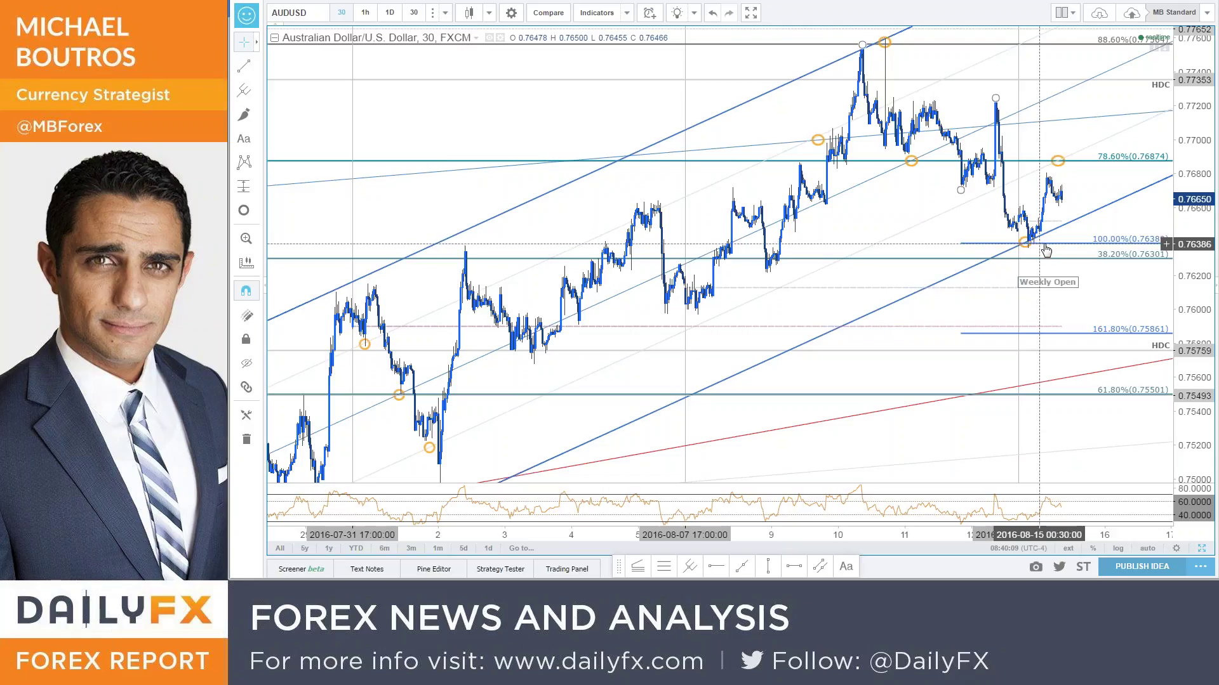
left_click(1065, 222)
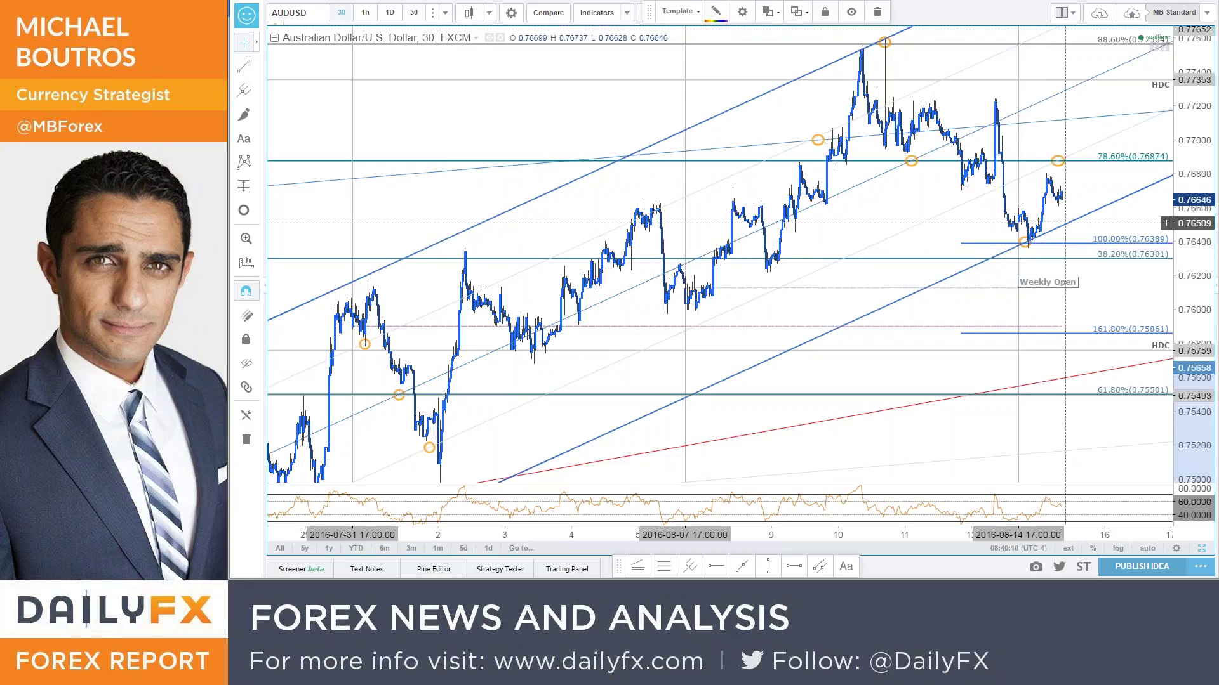
scroll(1143, 183, "down", 2)
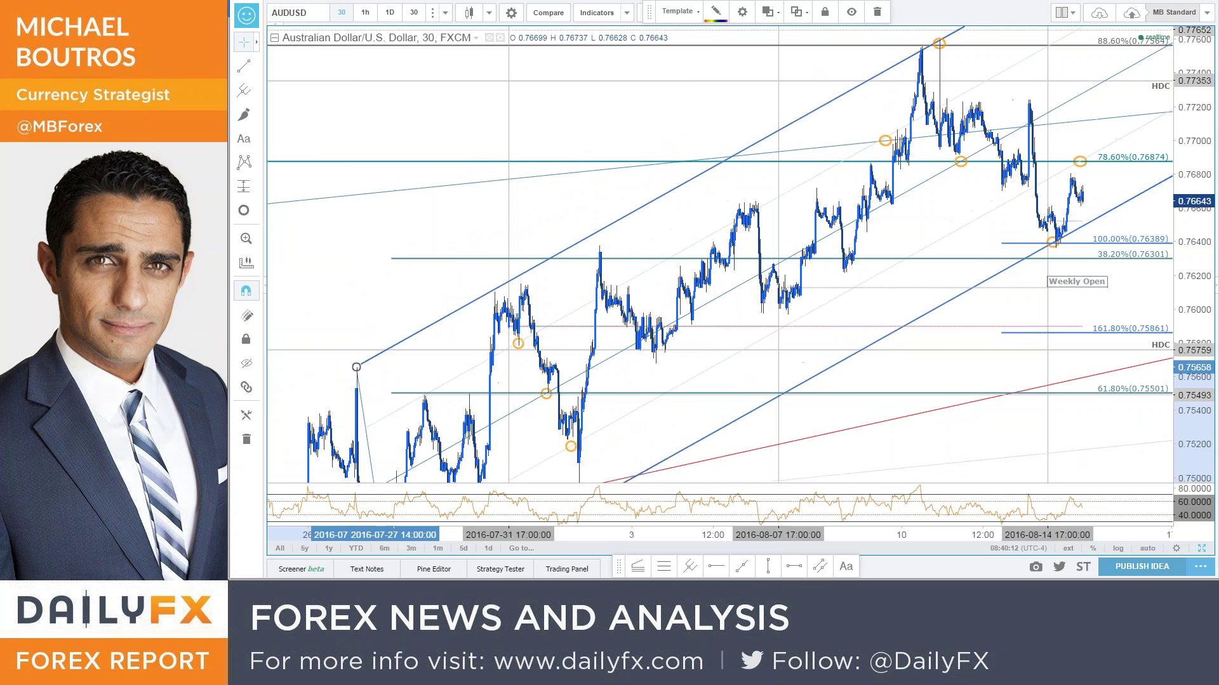
left_click_drag(1002, 439, 983, 395)
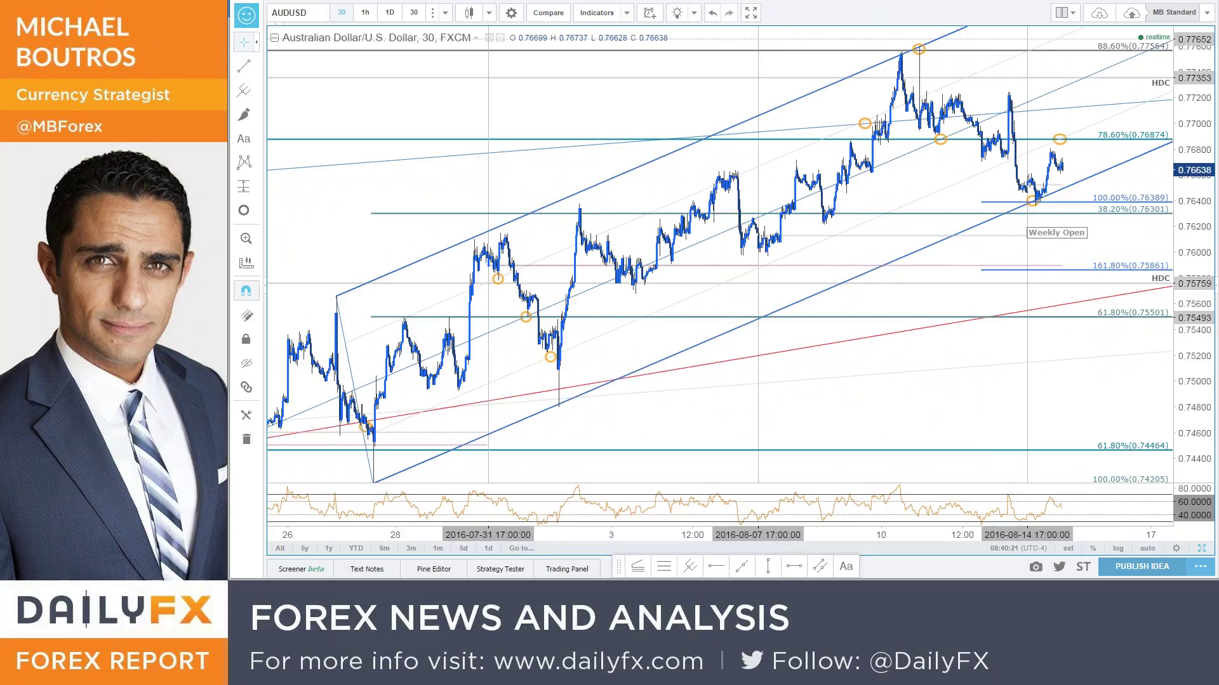
Maximize the AUDUSD daily chart and examine its ascending pitchfork from late 2015 and the August high at the 88.60% level
left_click(1201, 550)
scroll(753, 122, "down", 3)
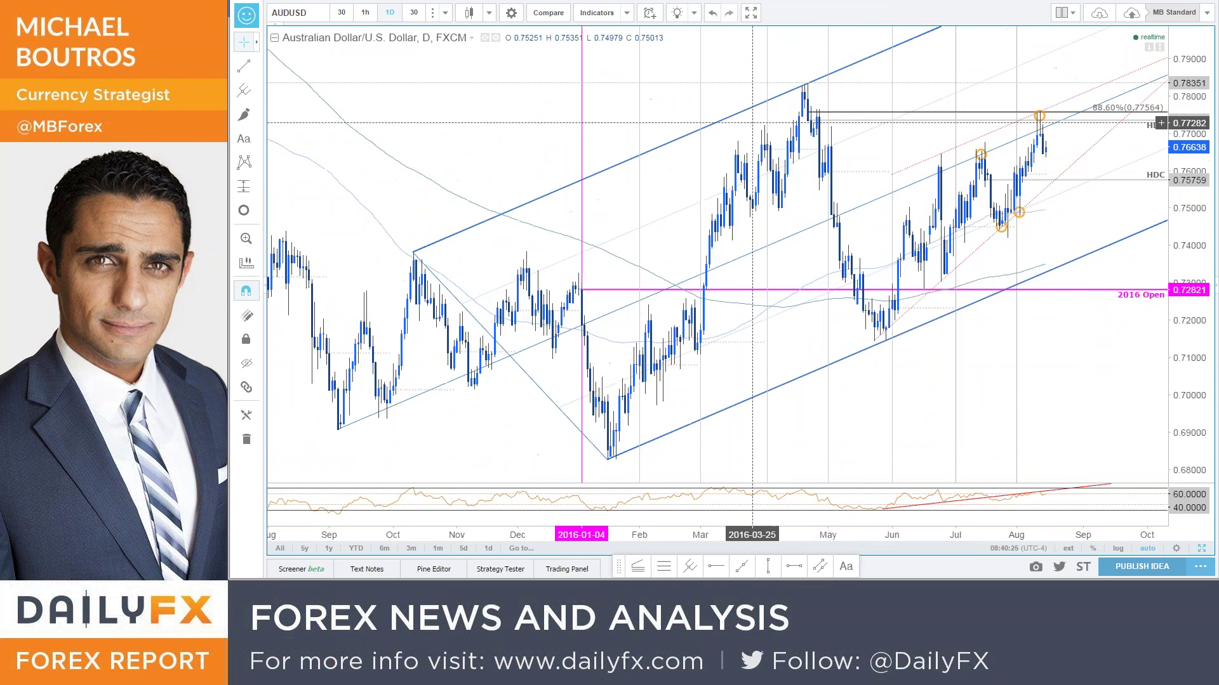
left_click(738, 113)
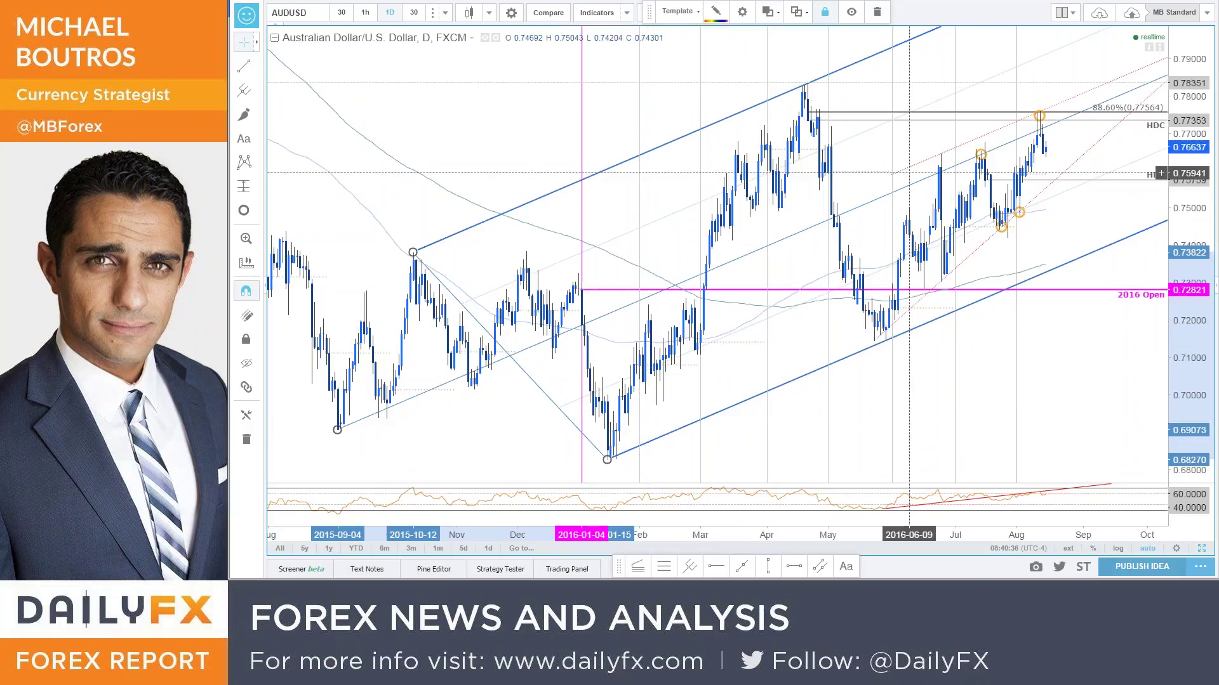
left_click(894, 174)
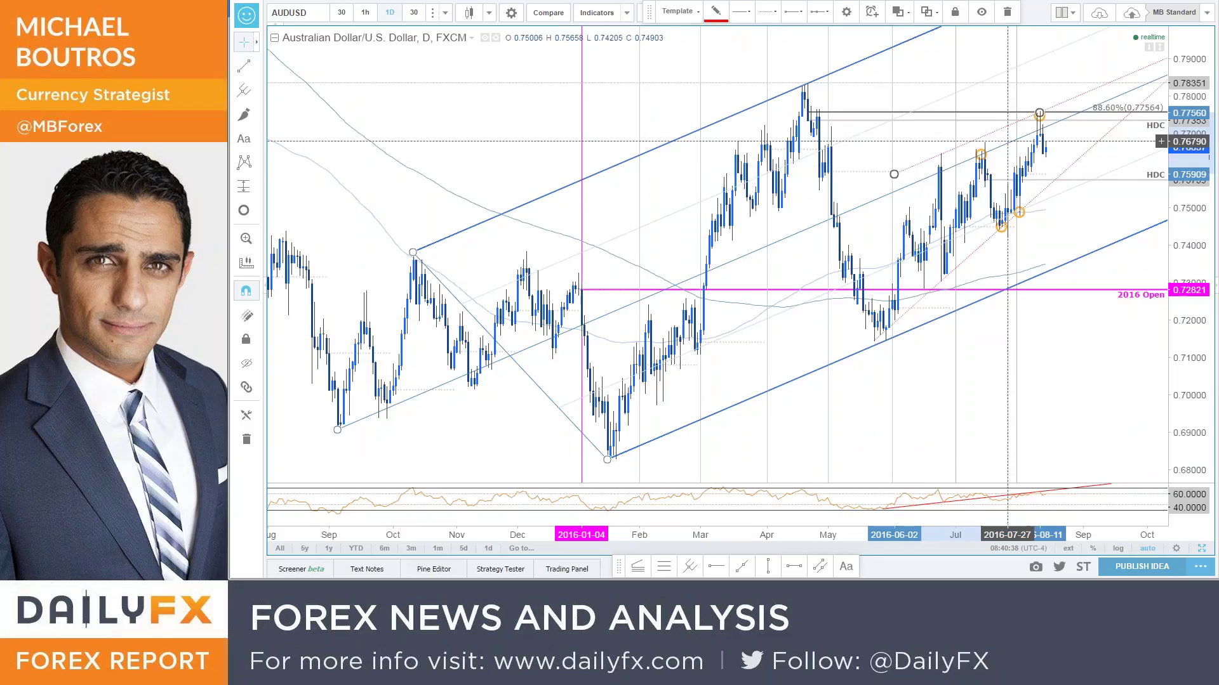
left_click(1052, 120)
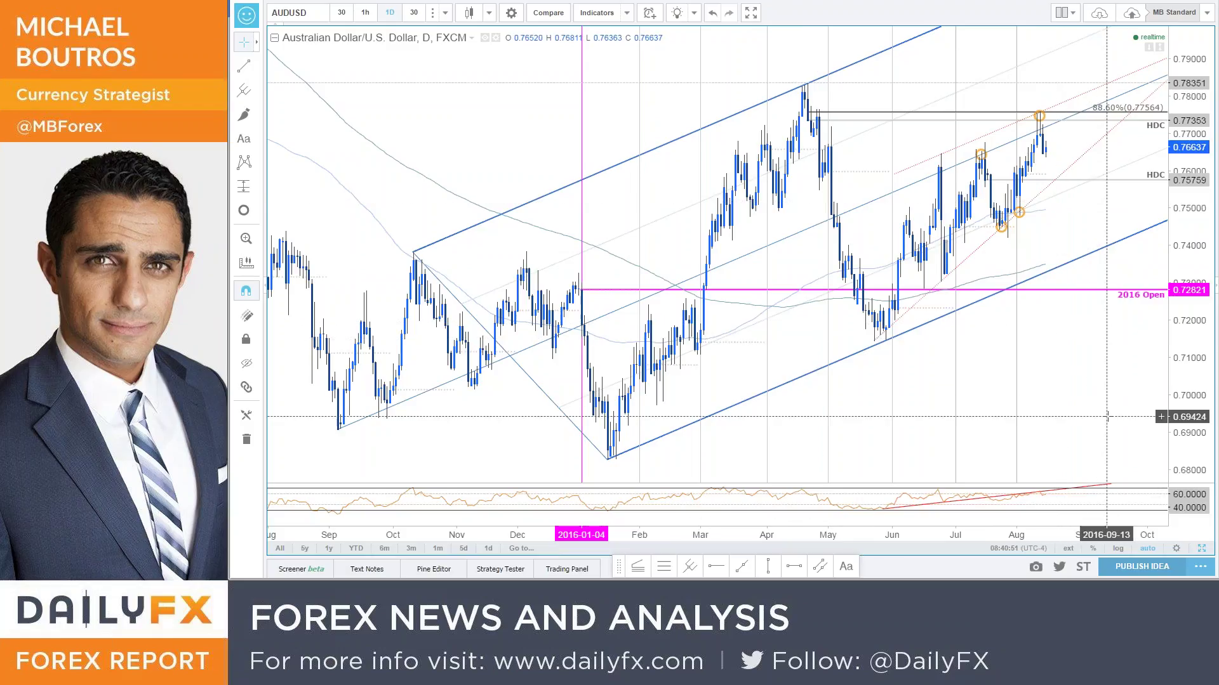
left_click_drag(1125, 331, 1120, 331)
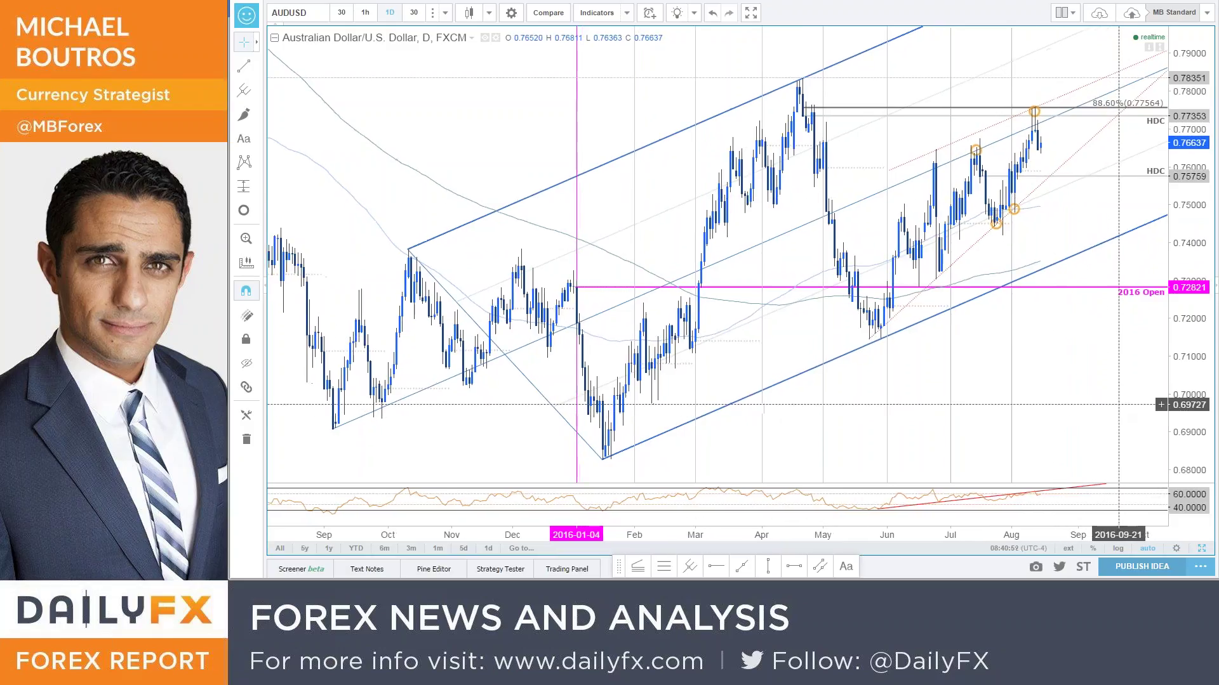
Maximize the AUDUSD 30-minute chart in place of the daily one and examine recent price around the weekly open and lower channel line
left_click(1205, 550)
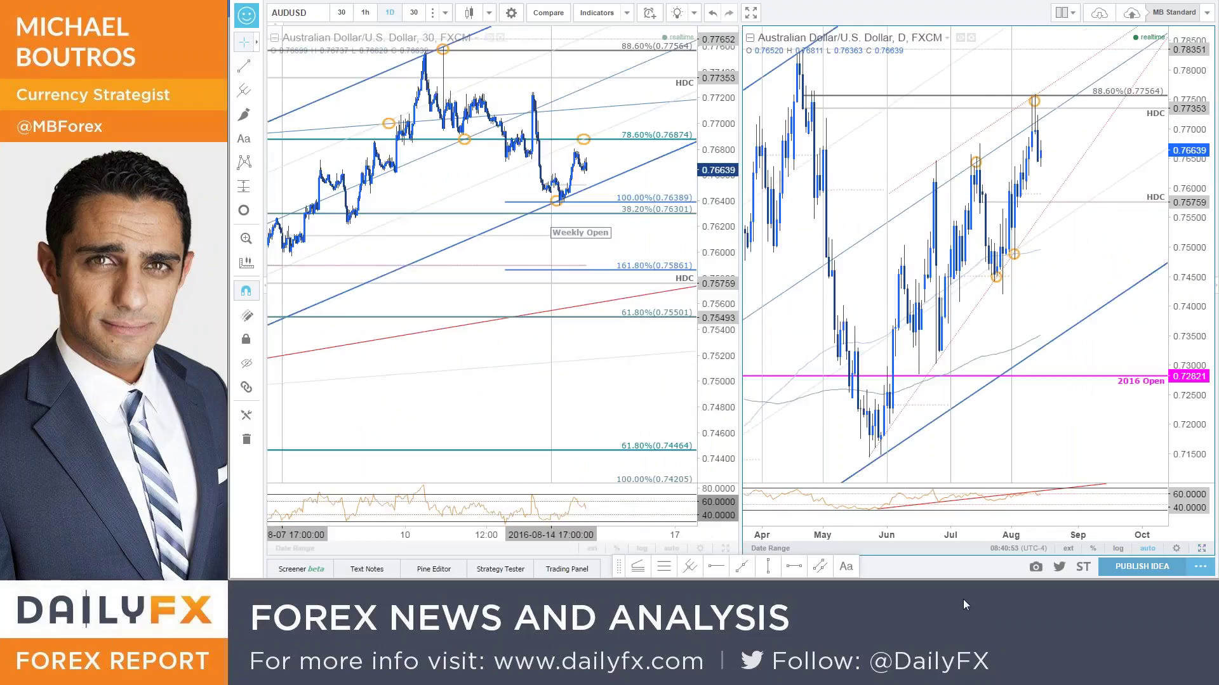
left_click(728, 549)
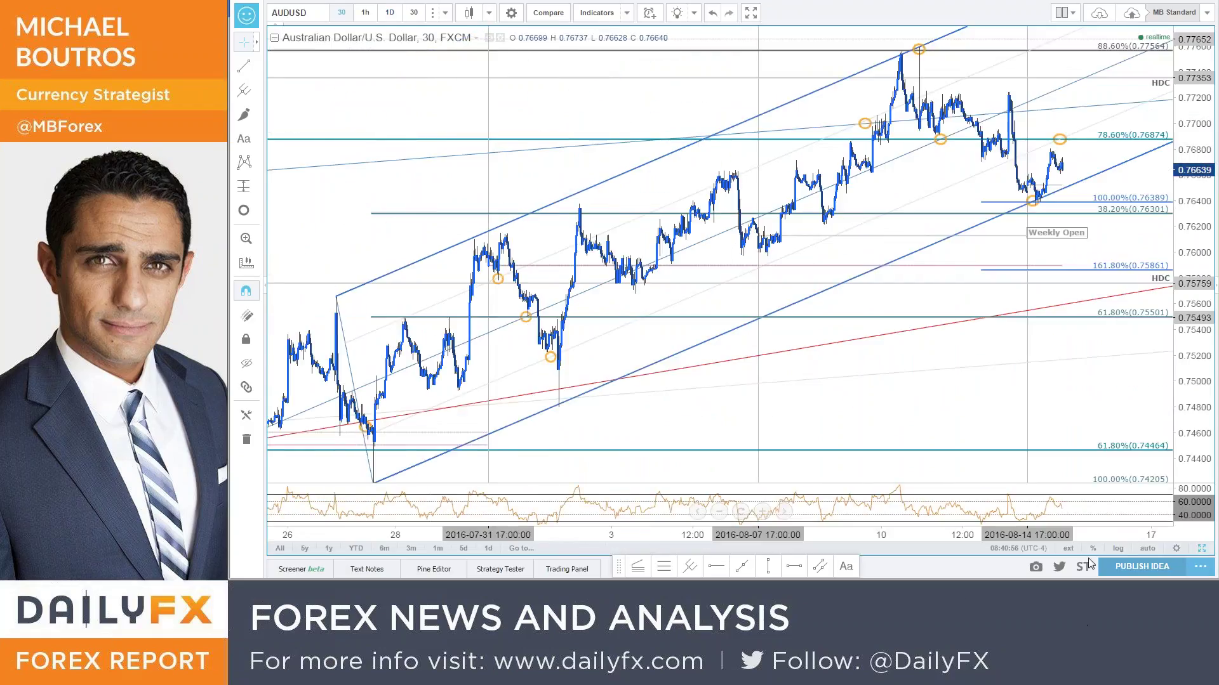
left_click_drag(1106, 411, 1079, 430)
scroll(1078, 430, "up", 2)
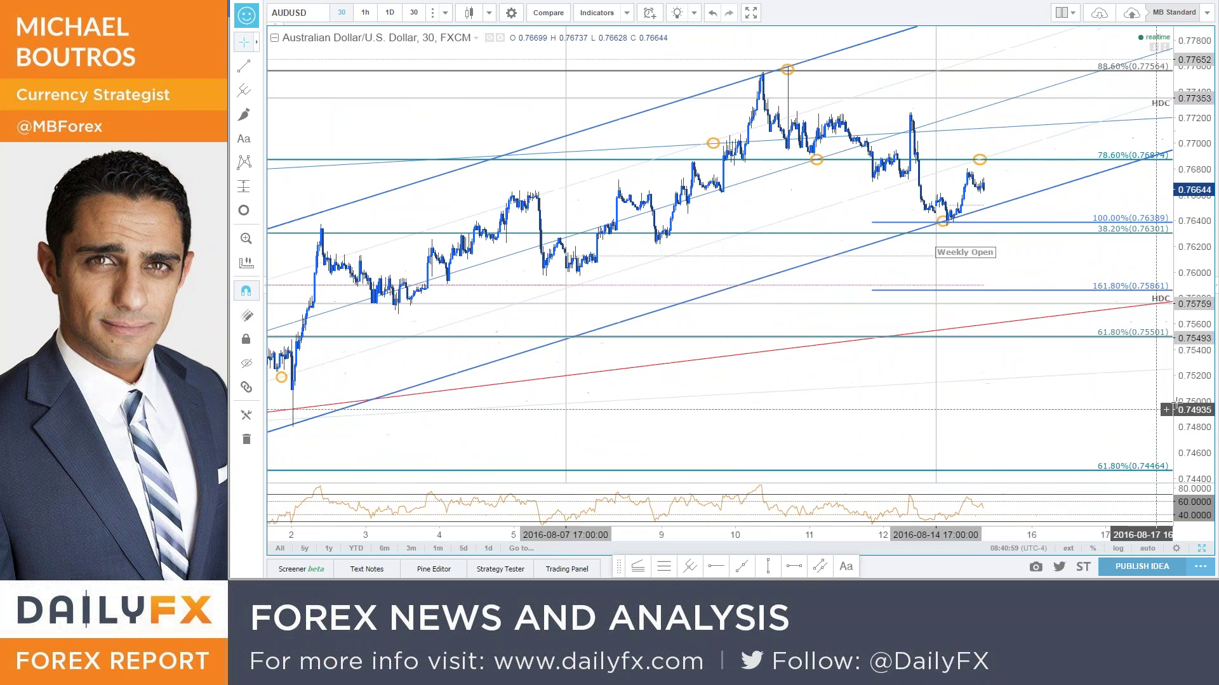
left_click_drag(1197, 416, 1163, 435)
scroll(1163, 435, "up", 3)
left_click_drag(1003, 329, 1056, 315)
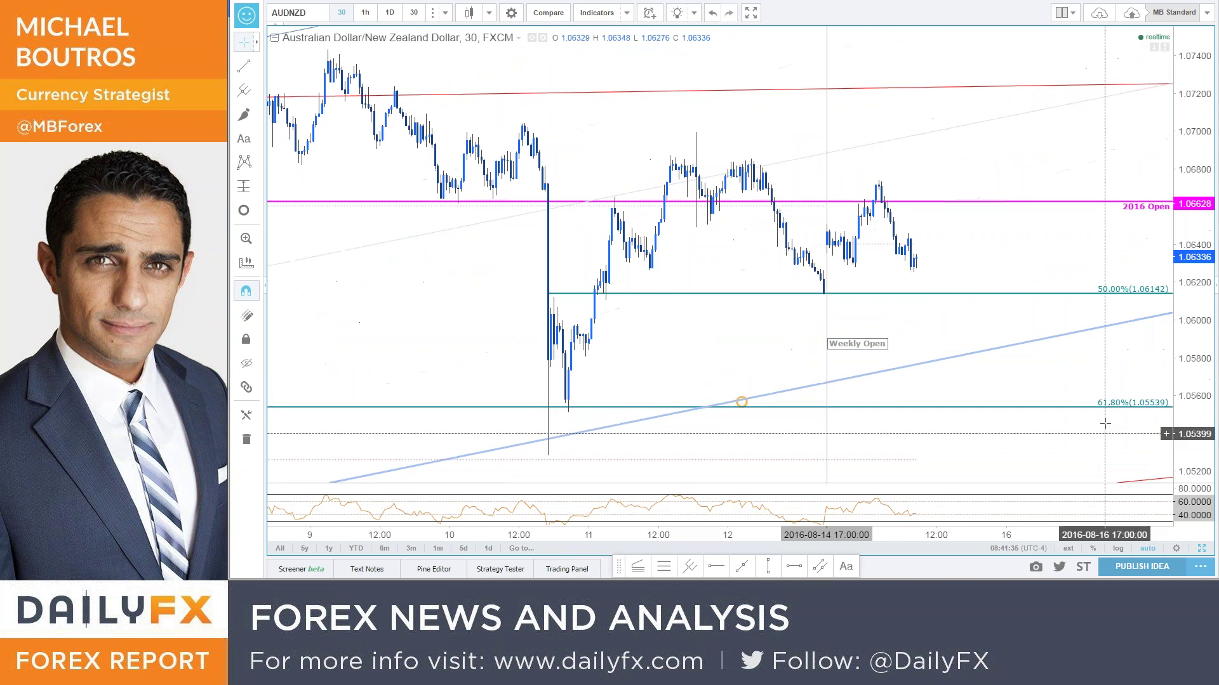
Examine the AUDNZD 30-minute chart back to mid-July around the 2016 Open and Fibonacci retracement levels
scroll(1137, 406, "down", 10)
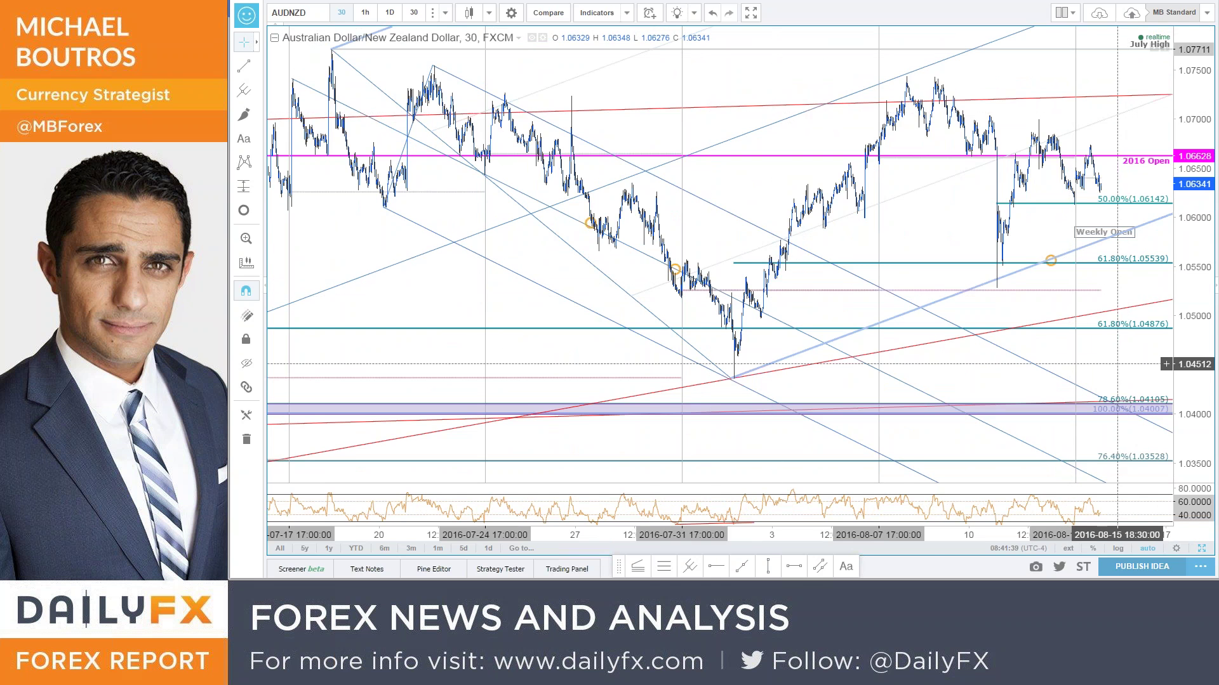
scroll(1148, 367, "up", 6)
scroll(1148, 367, "up", 2)
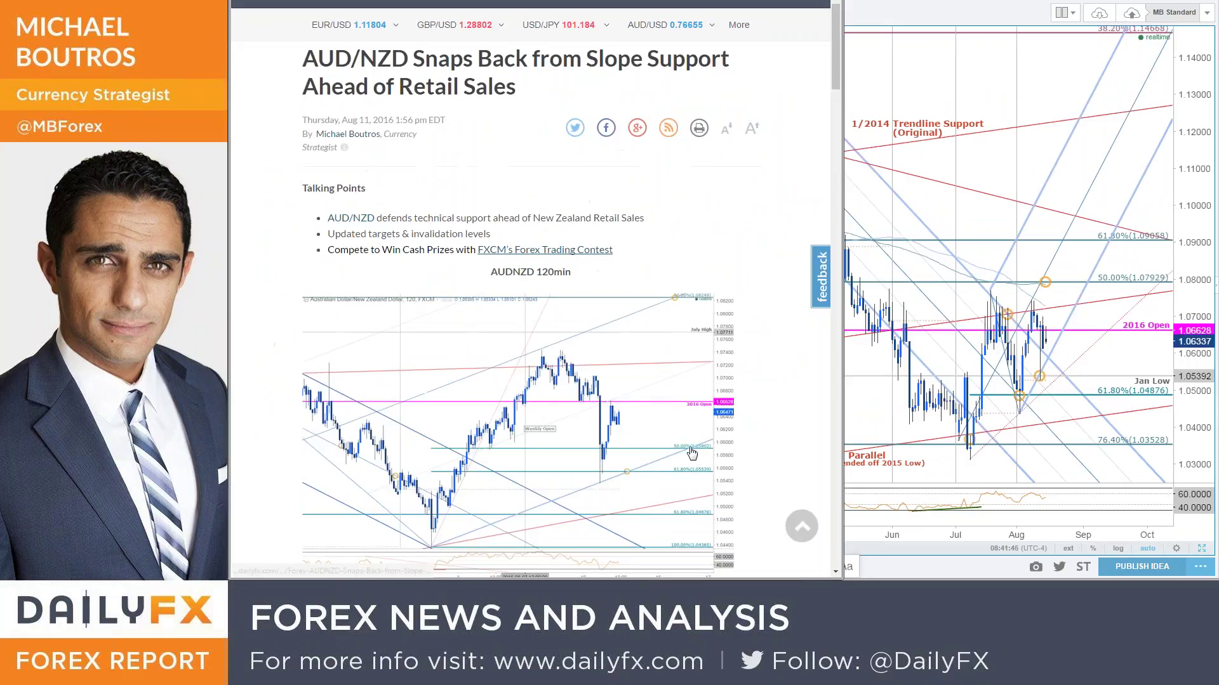
Review the article "AUD/NZD Snaps Back from Slope Support Ahead of Retail Sales" and return to the AUDNZD daily chart in TradingView
scroll(692, 452, "down", 15)
scroll(426, 251, "up", 10)
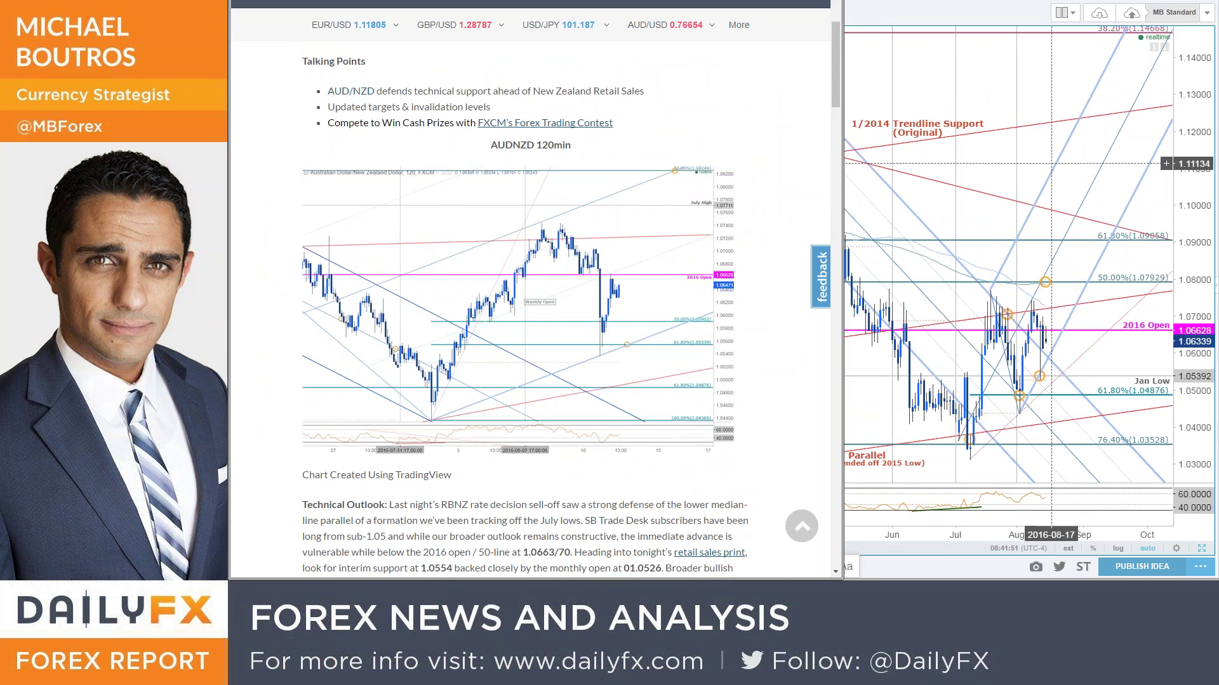
left_click(1051, 163)
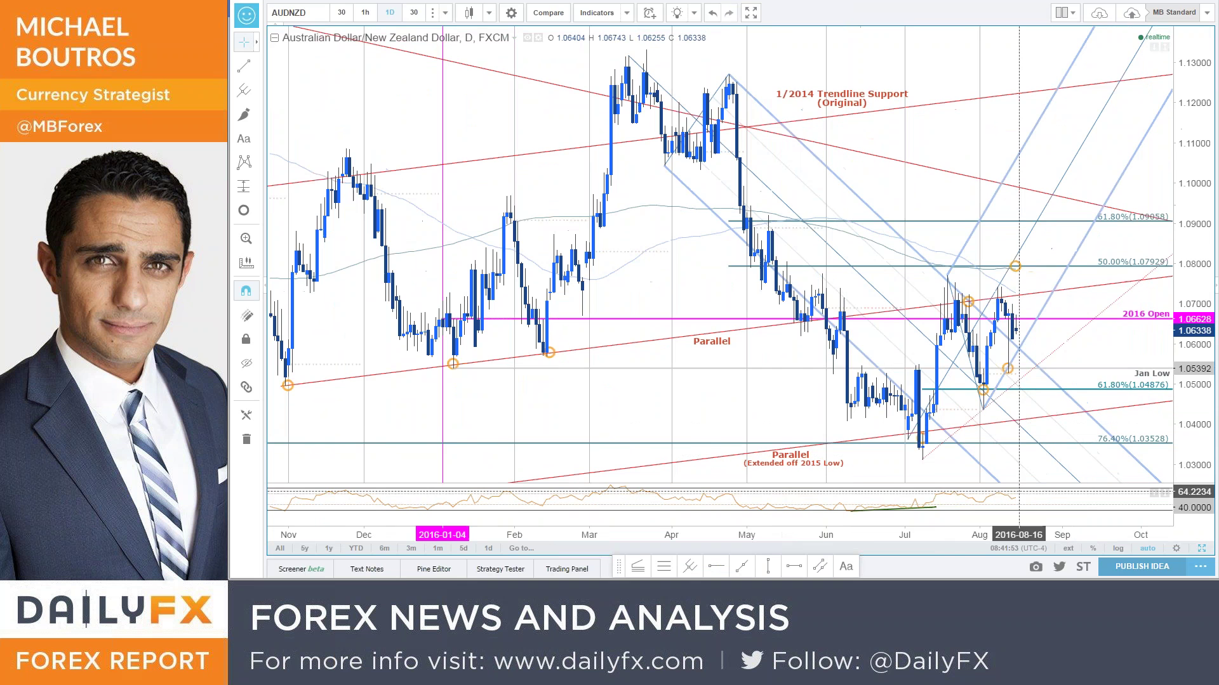
Trace the 1/2014 trendline support on the AUDNZD daily chart back to its early-2014 lows
left_click_drag(604, 375, 666, 378)
scroll(788, 378, "down", 3)
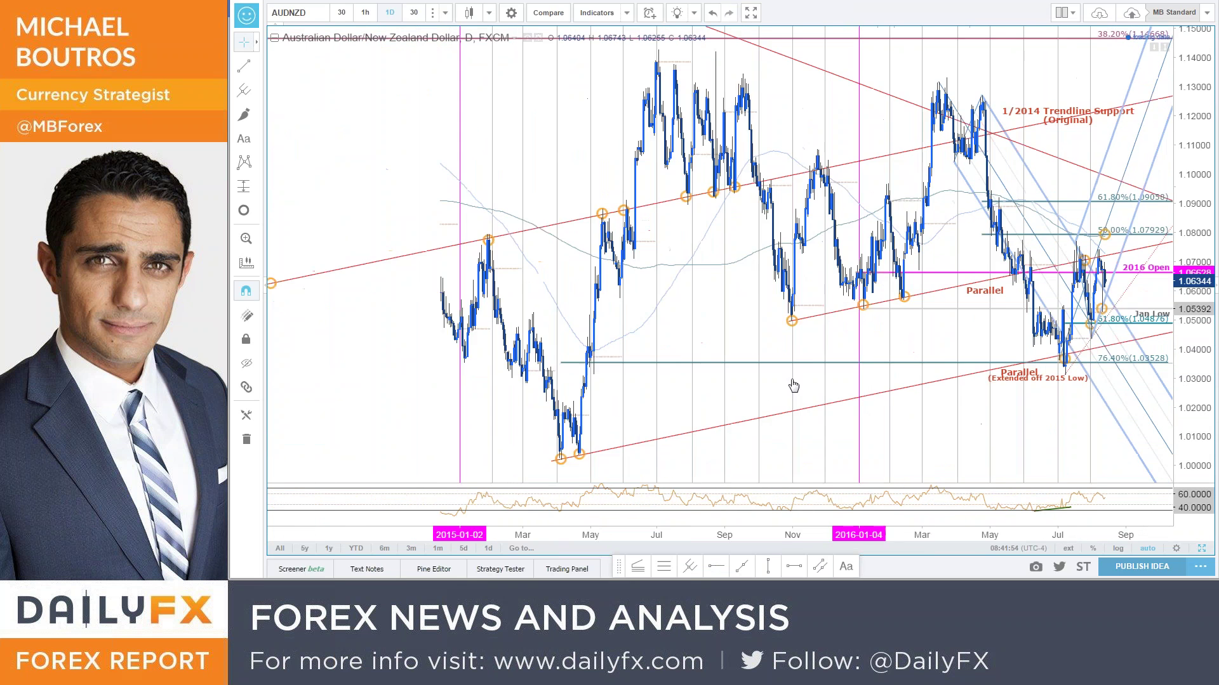
scroll(789, 378, "down", 4)
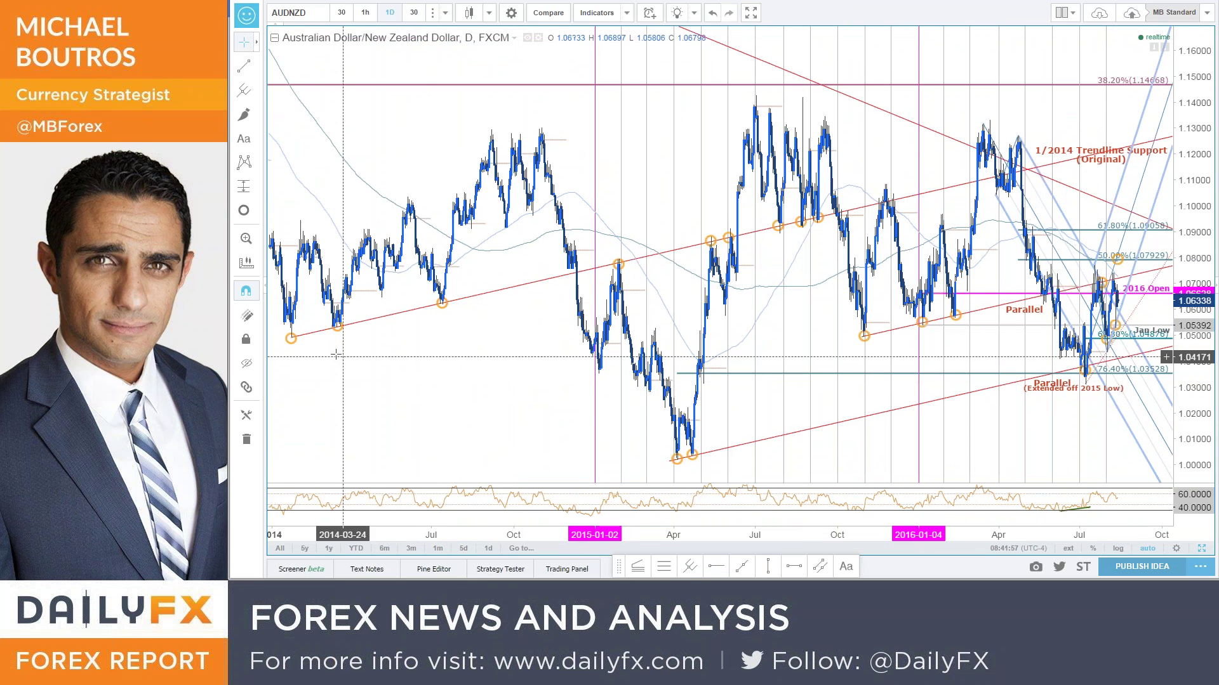
left_click(287, 343)
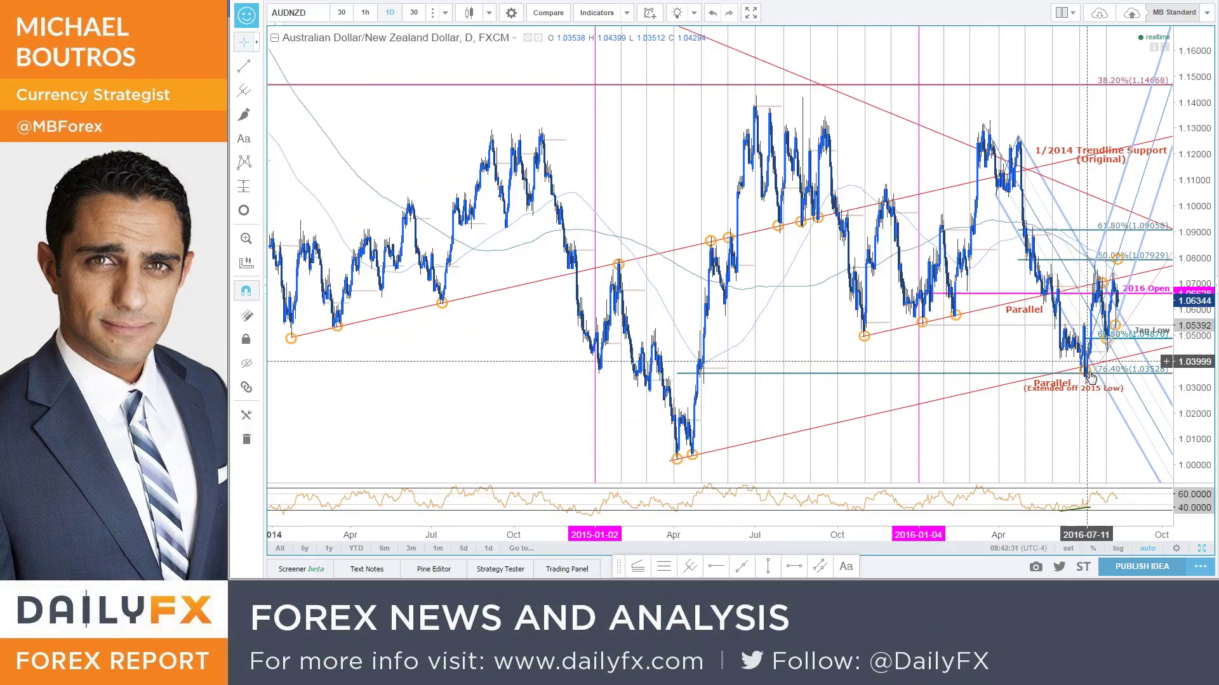
Compare the trendline parallels with the July and August turning points on the AUDNZD daily chart
scroll(1087, 379, "up", 5)
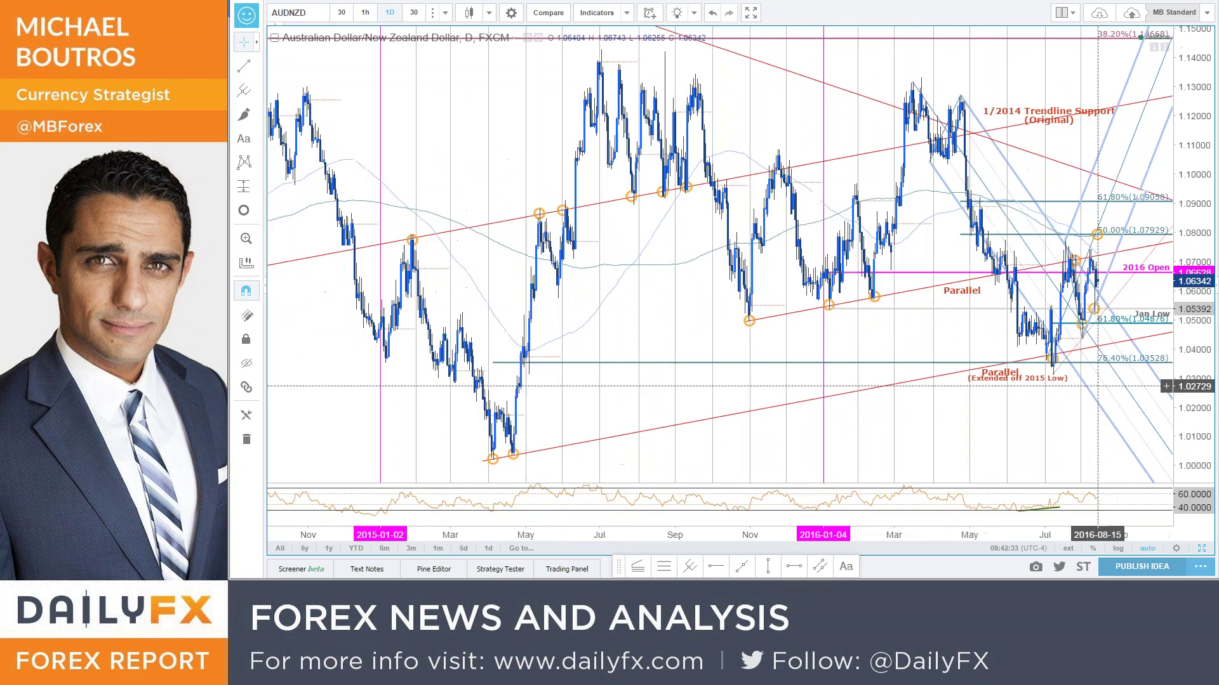
scroll(1103, 395, "up", 2)
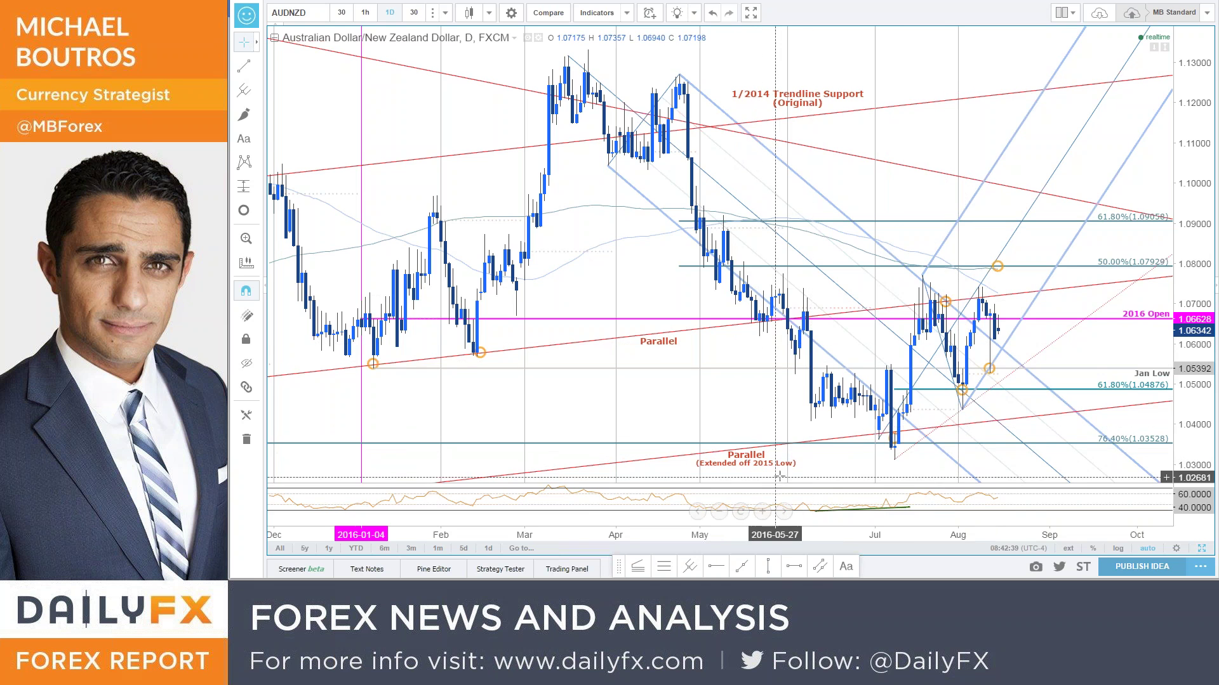
scroll(779, 480, "down", 1)
scroll(779, 480, "down", 3)
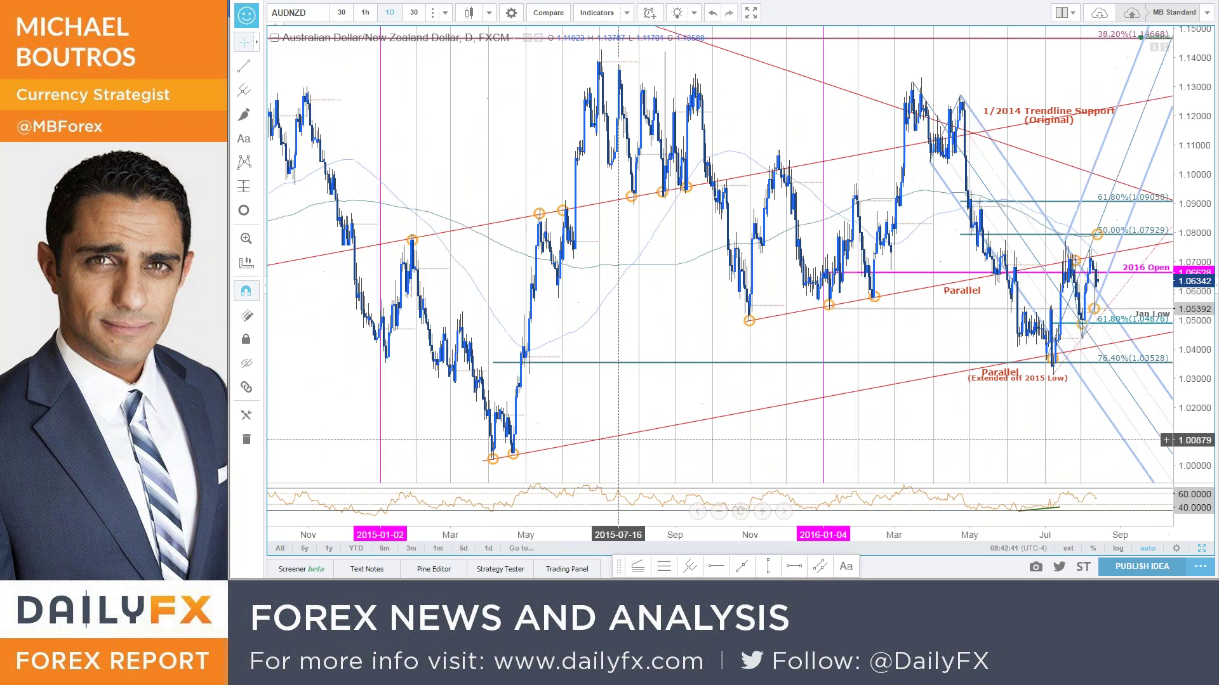
scroll(826, 469, "up", 4)
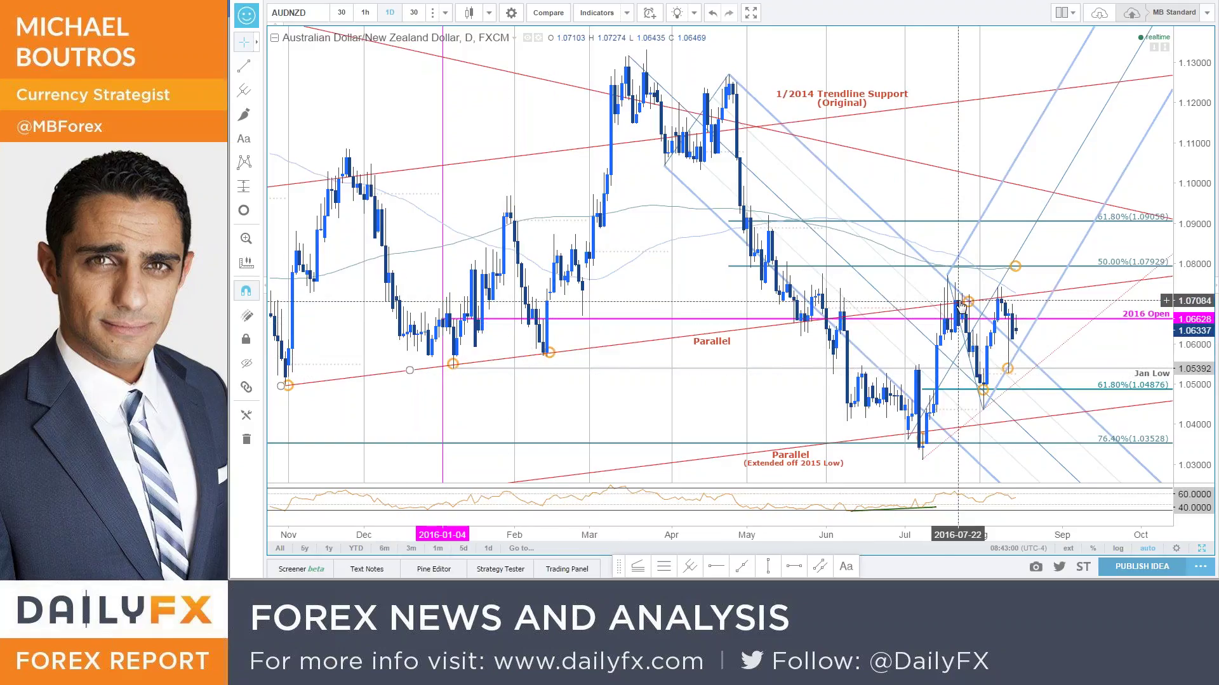
Change the AUDNZD daily chart's style to Line to check the closes against the parallel
left_click(445, 13)
left_click(488, 13)
left_click(489, 13)
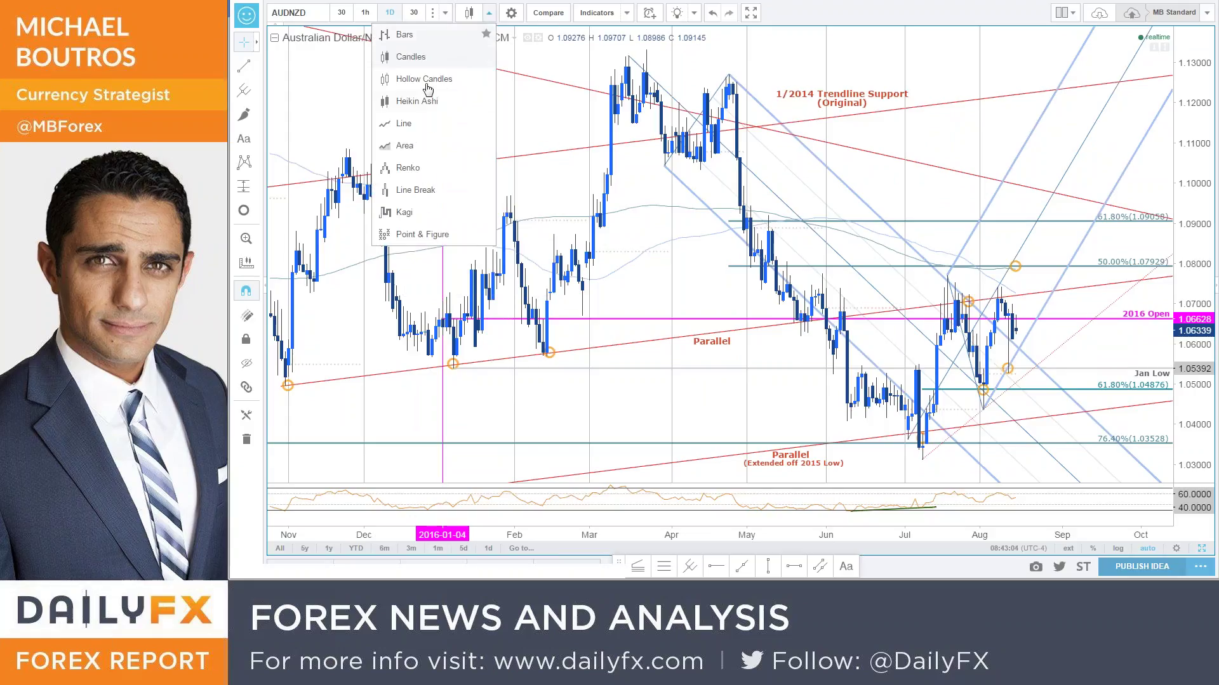
left_click(404, 123)
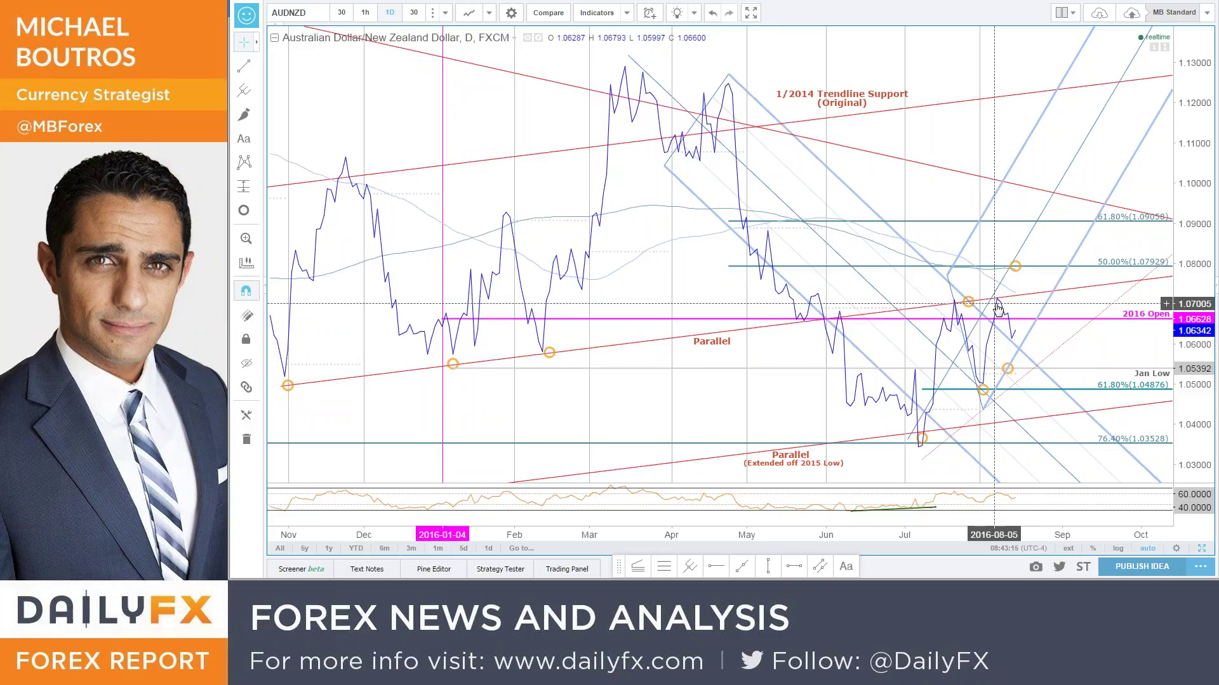
Change the AUDNZD daily chart's style back to Candles and mark the rising pitchfork's lower parallel with an orange circle near 1.0590
left_click(490, 13)
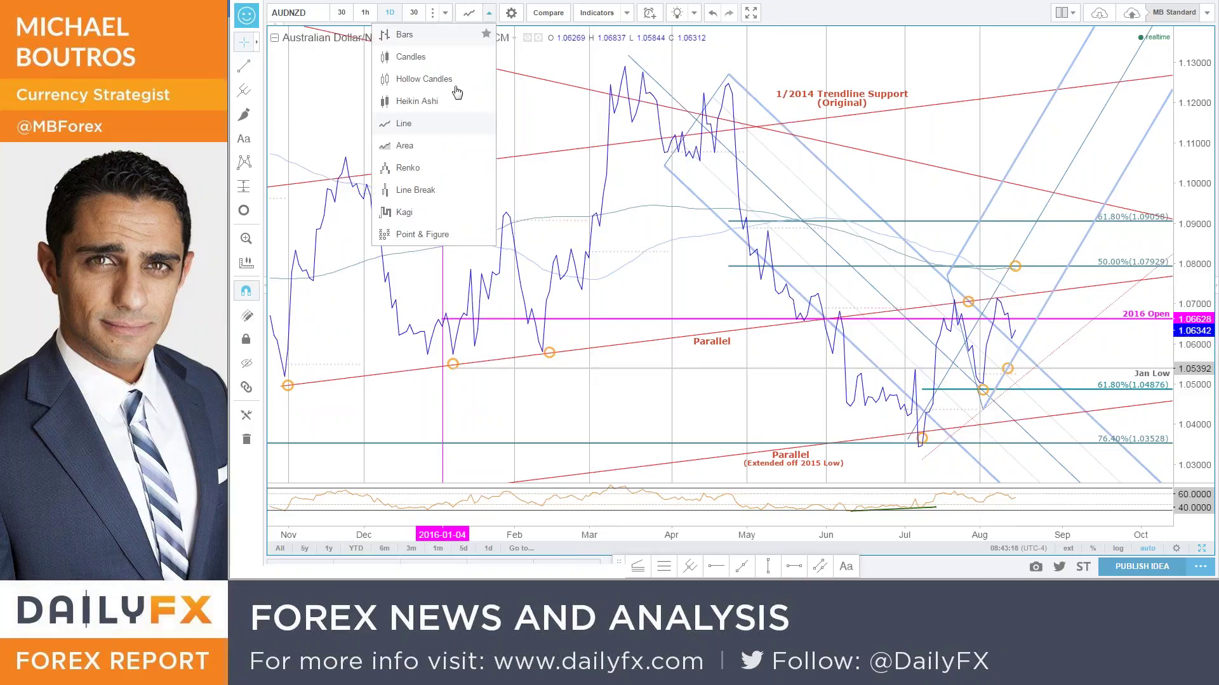
left_click(425, 65)
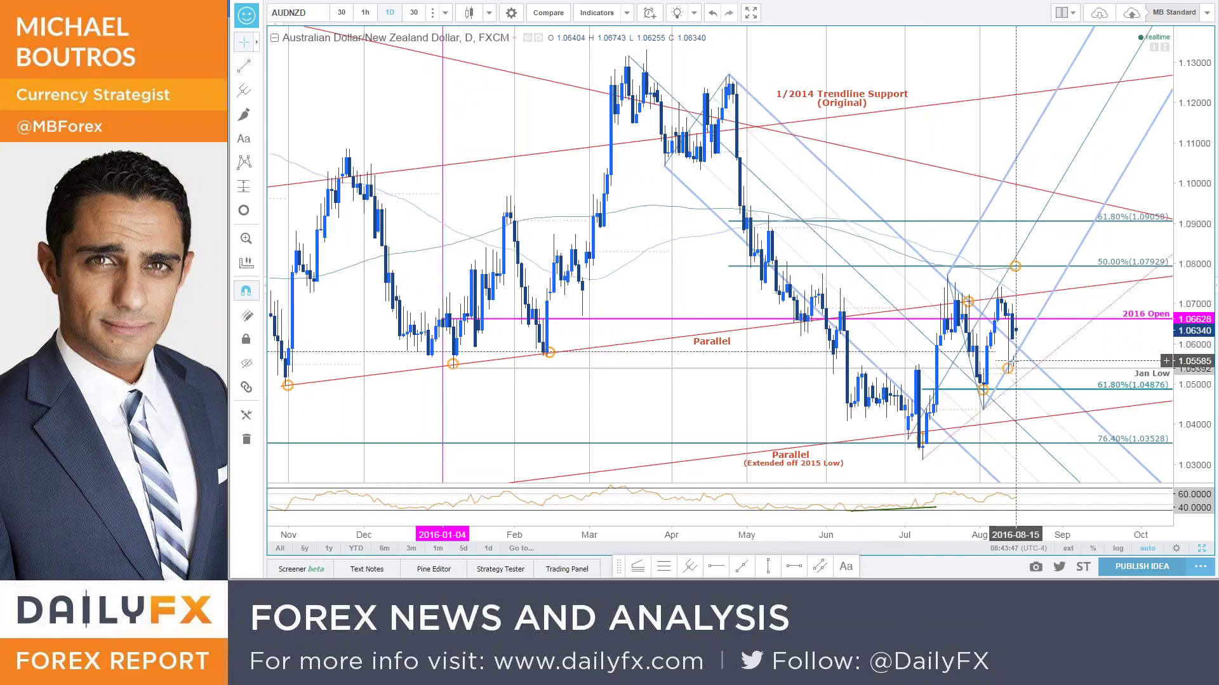
left_click(1023, 353)
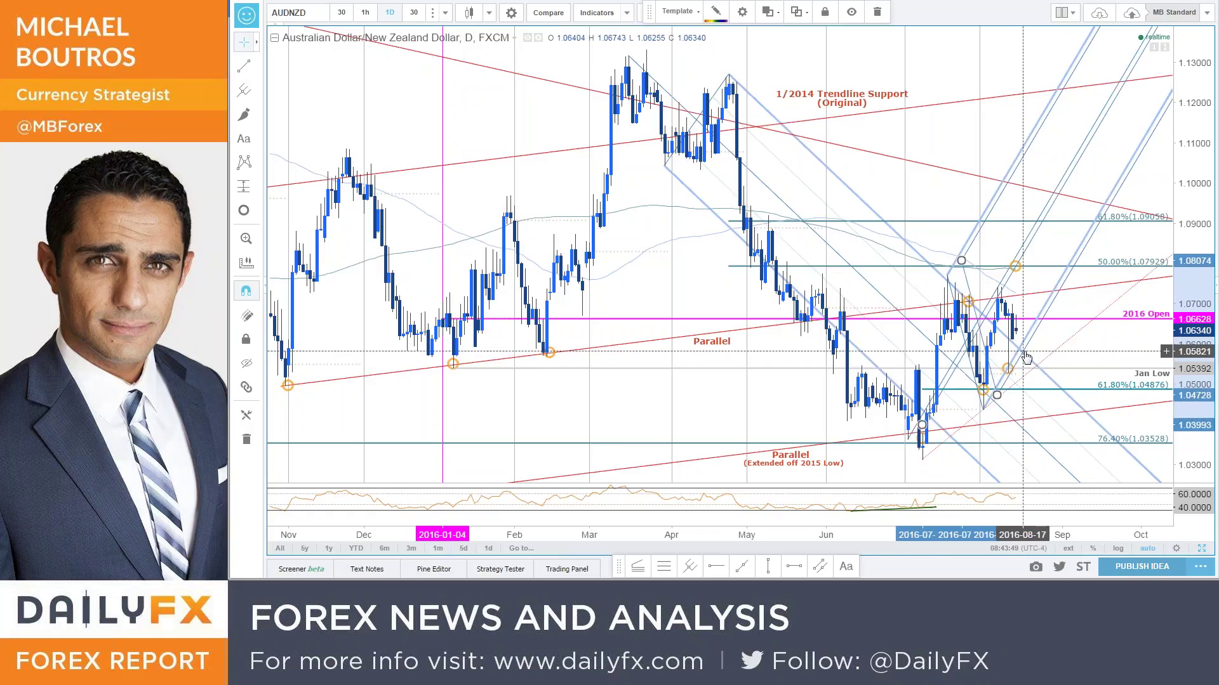
left_click_drag(1023, 346, 1018, 349)
key("Escape")
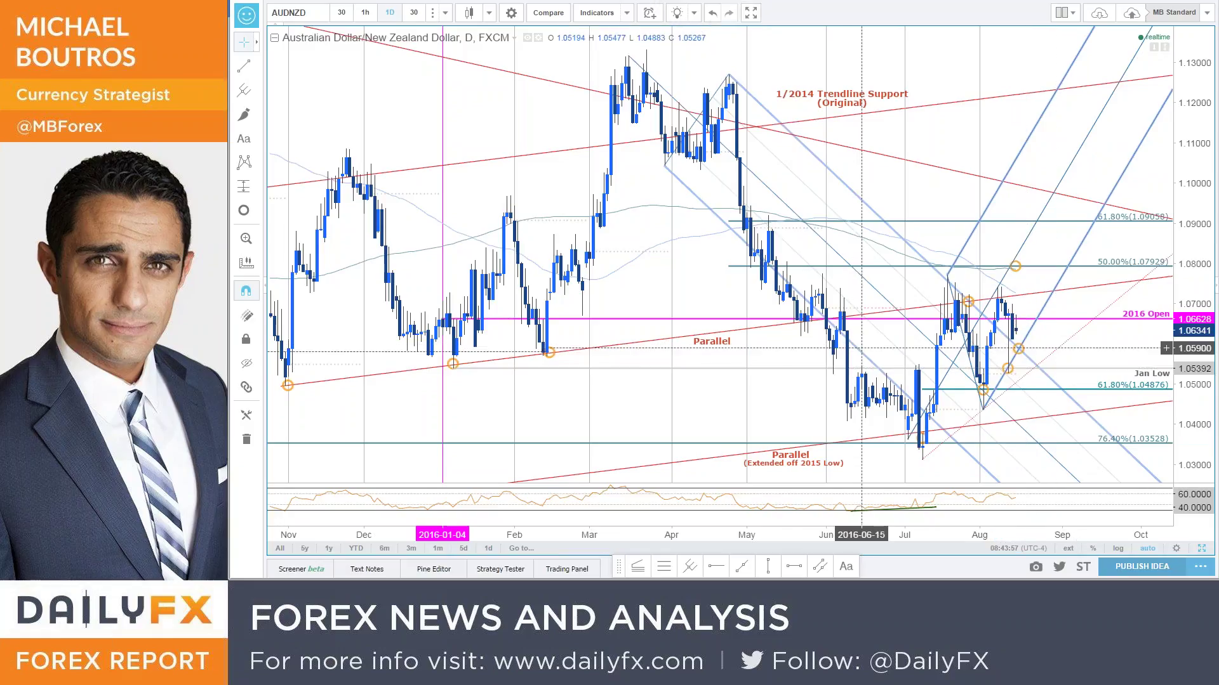
Examine AUDNZD daily resistance around the long-term moving average and the 50% retracement of the April–July decline
scroll(745, 533, "up", 2)
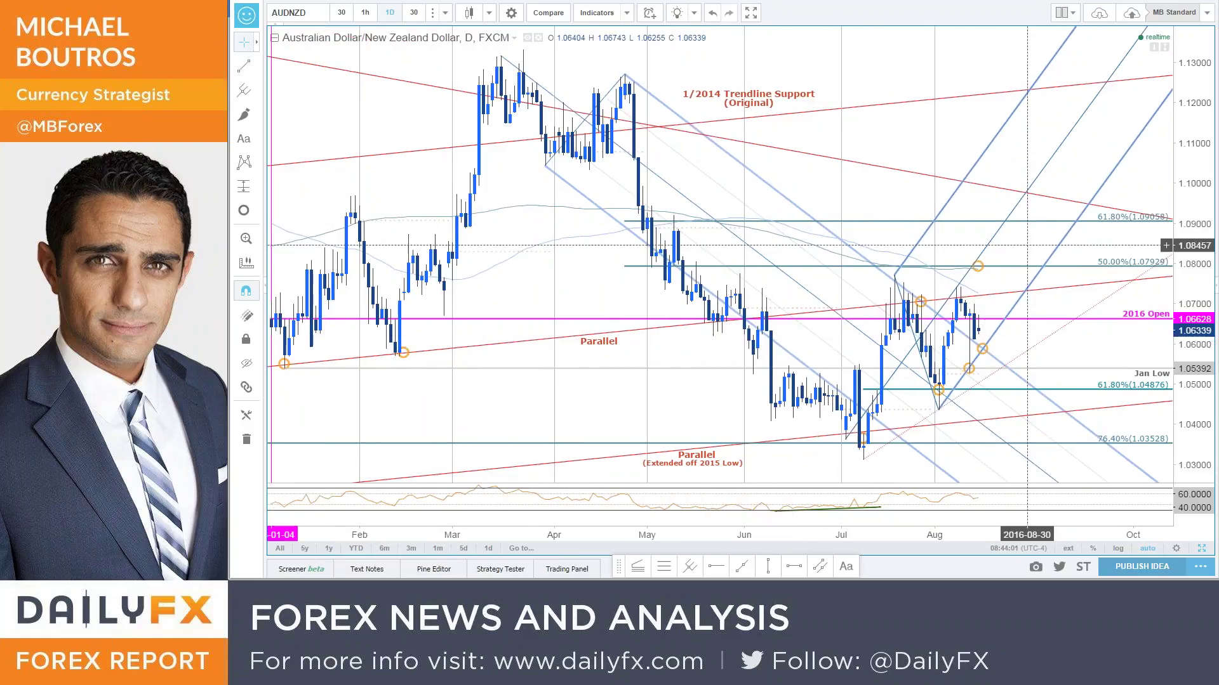
scroll(934, 480, "down", 2)
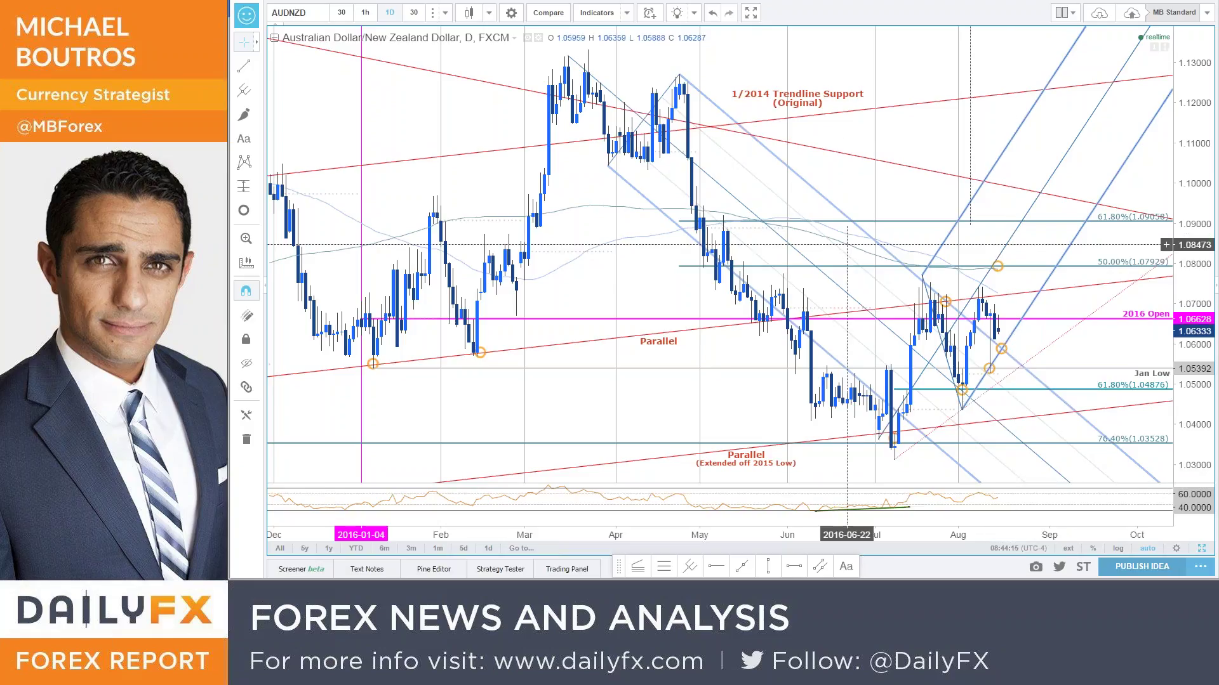
left_click(796, 233)
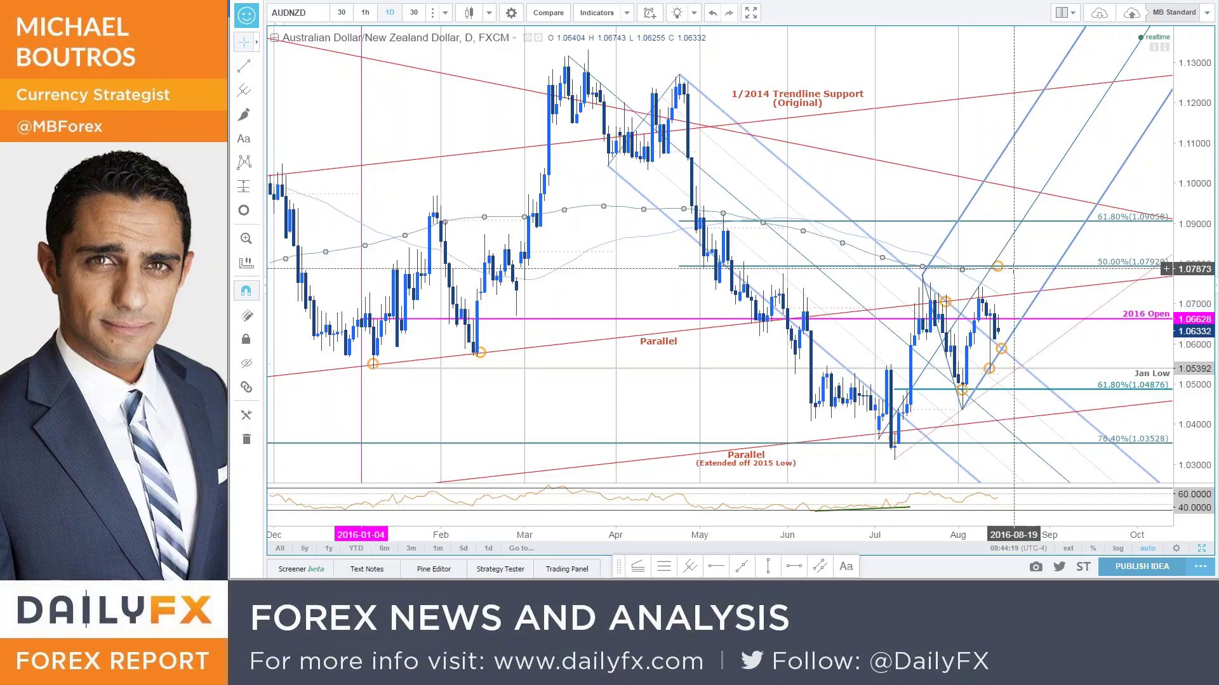
left_click(786, 268)
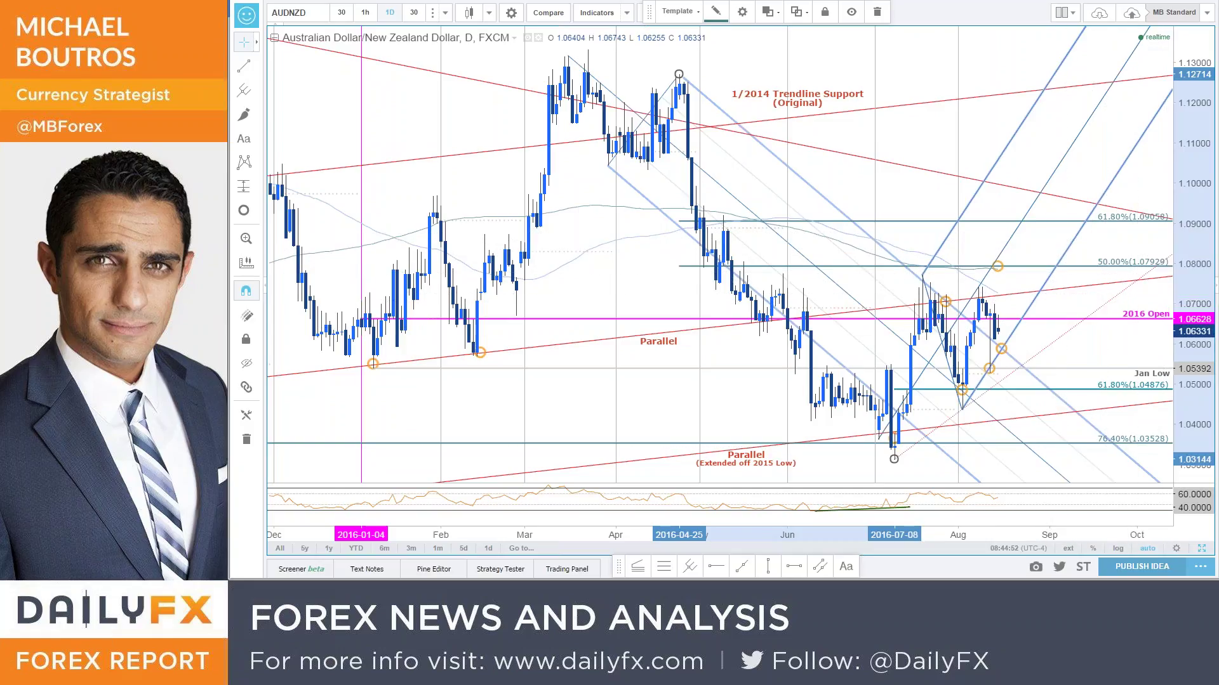
Restore the split chart layout and maximize the AUDNZD 30-minute chart with early-August price action in view
left_click(1201, 550)
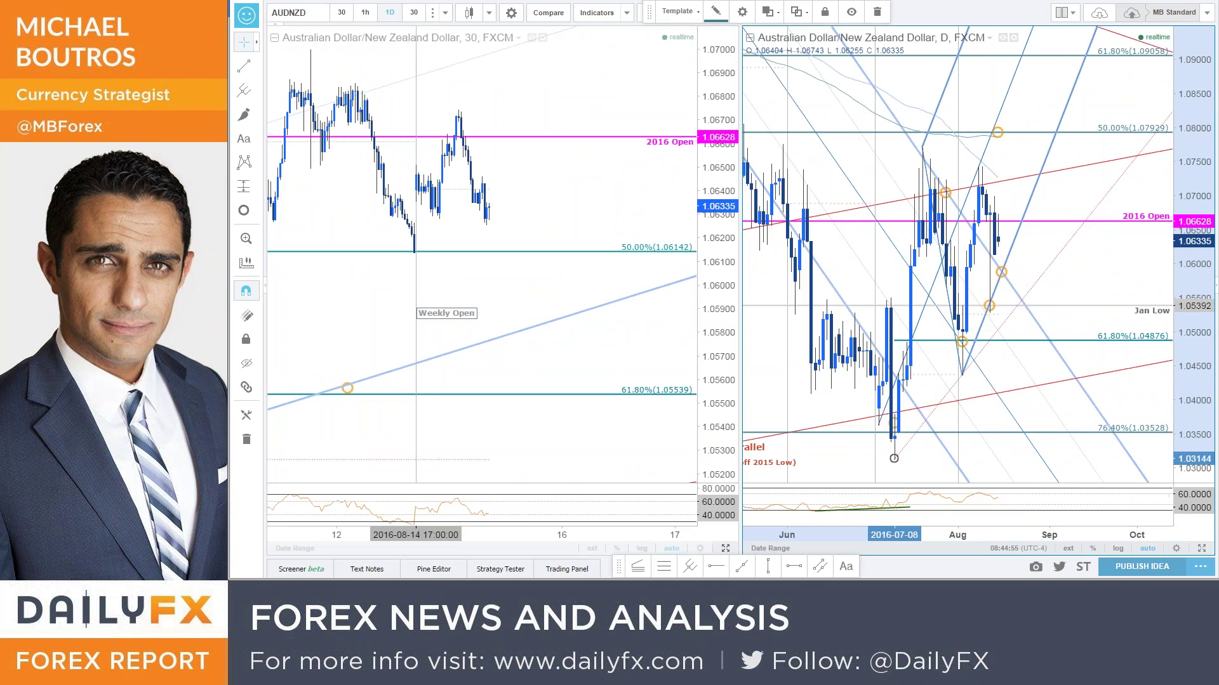
key("alt+Return")
scroll(720, 254, "down", 5)
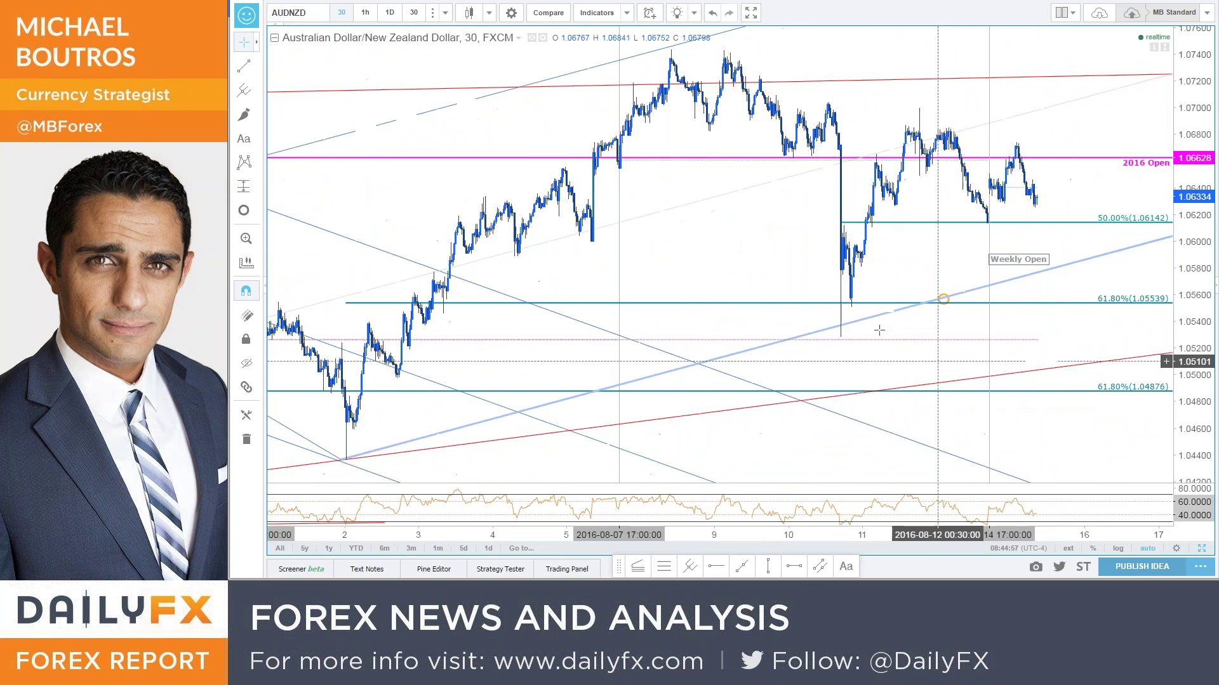
Switch to the AUD/NZD article in the browser and enlarge its AUDNZD 120min chart for comparison
key("alt+Tab")
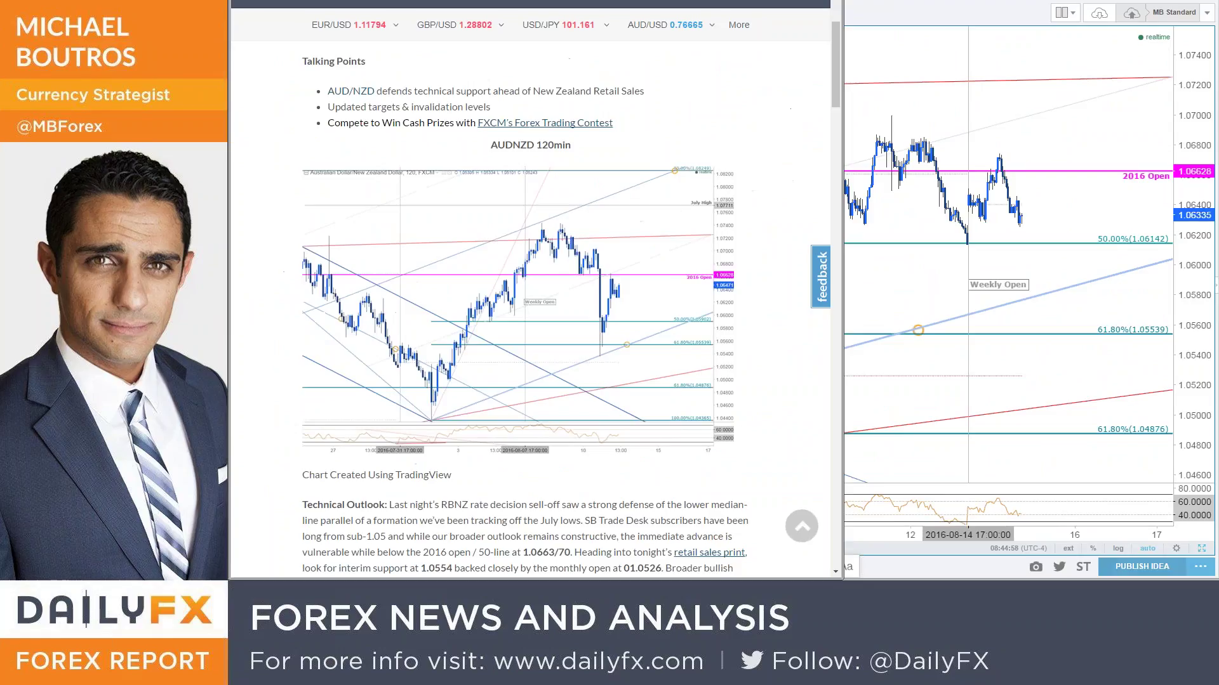
left_click(641, 371)
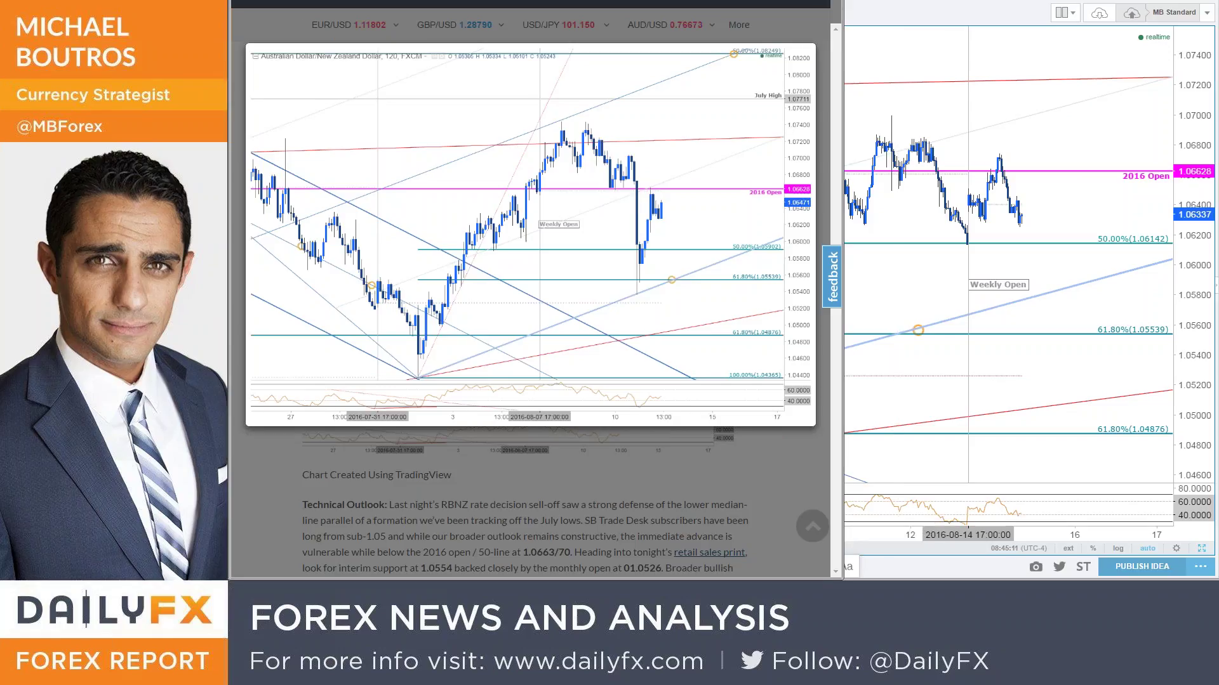
left_click(766, 520)
Find the strategist's contact details at the end of the article and open the email distribution list sign-up form
scroll(766, 520, "down", 15)
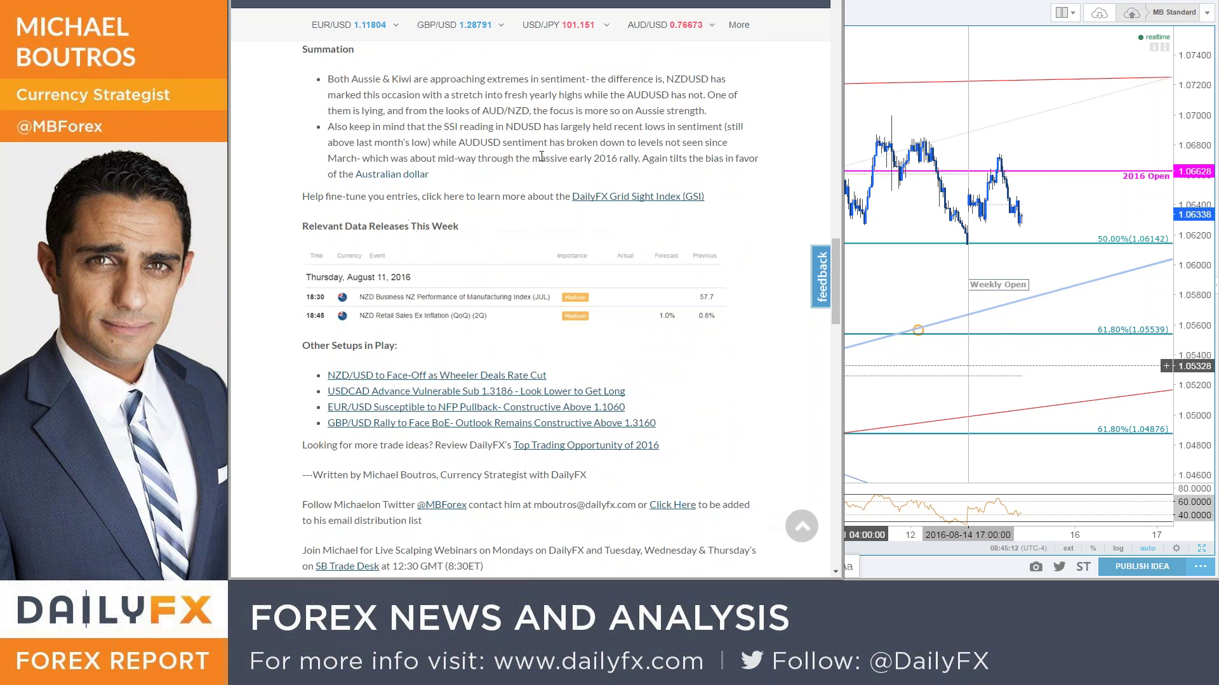
scroll(633, 191, "up", 1)
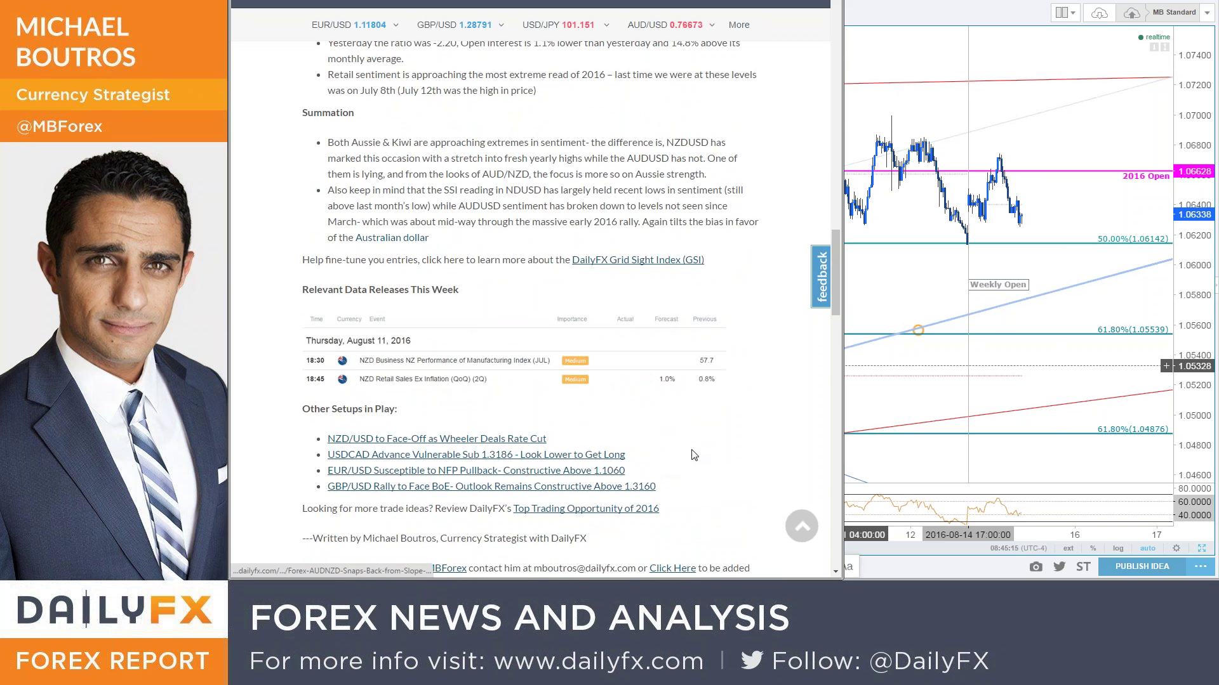
scroll(695, 455, "down", 5)
left_click(667, 254)
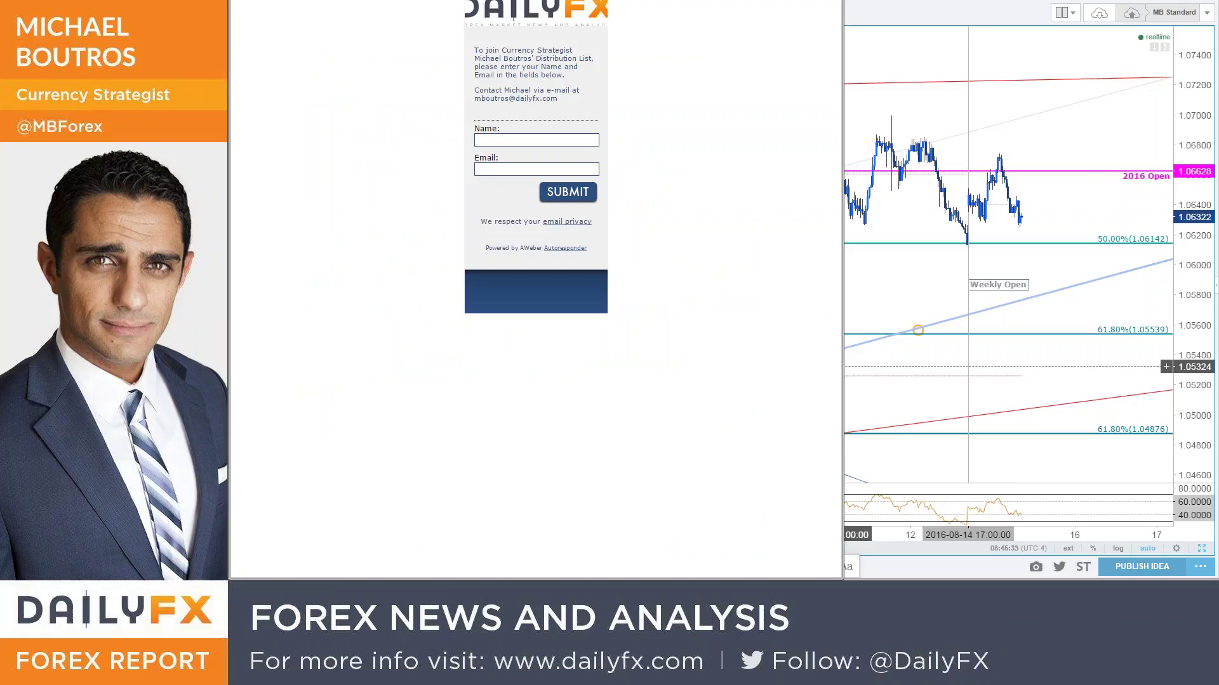
Return to the article, enlarge its AUDNZD 120min chart again, and switch back to the 30-minute chart in TradingView
scroll(530, 304, "up", 10)
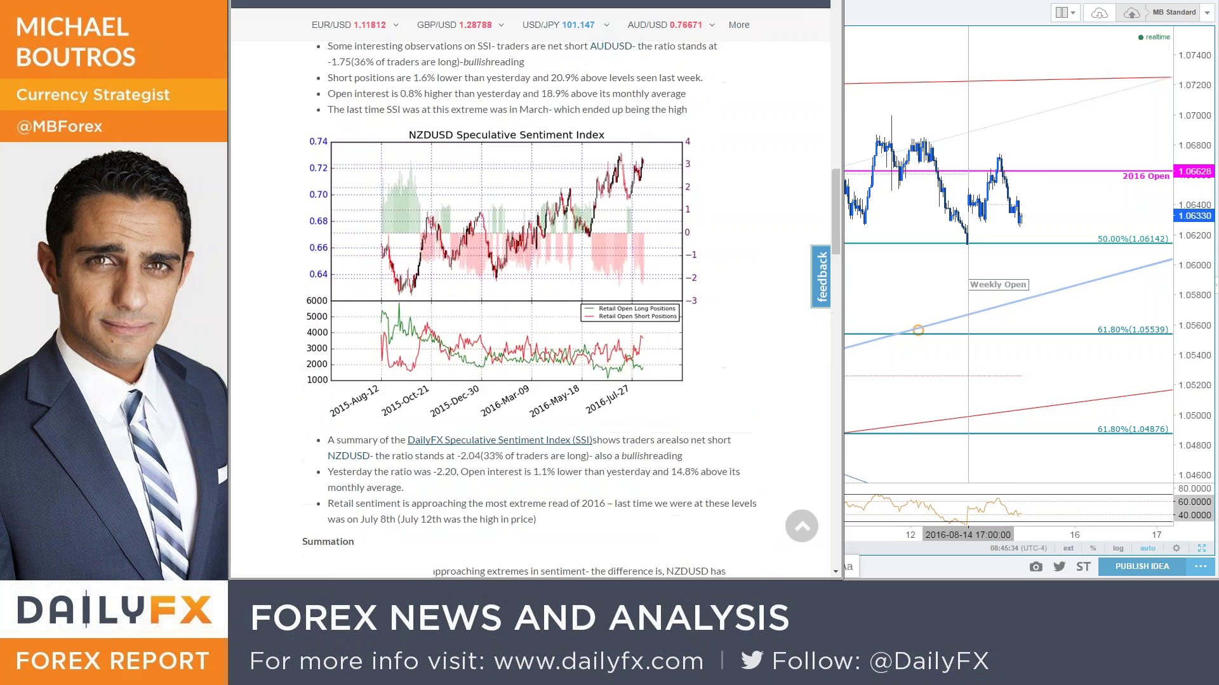
scroll(530, 305, "up", 15)
scroll(530, 305, "down", 12)
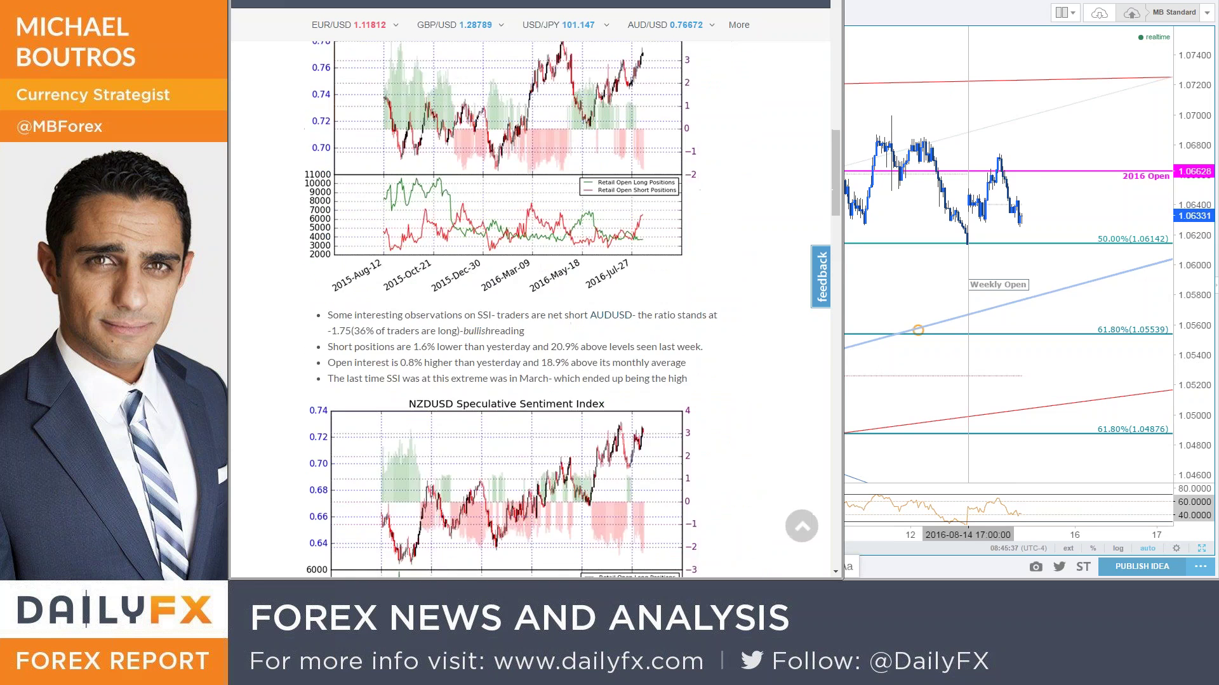
scroll(734, 337, "up", 15)
scroll(734, 337, "down", 4)
left_click(673, 352)
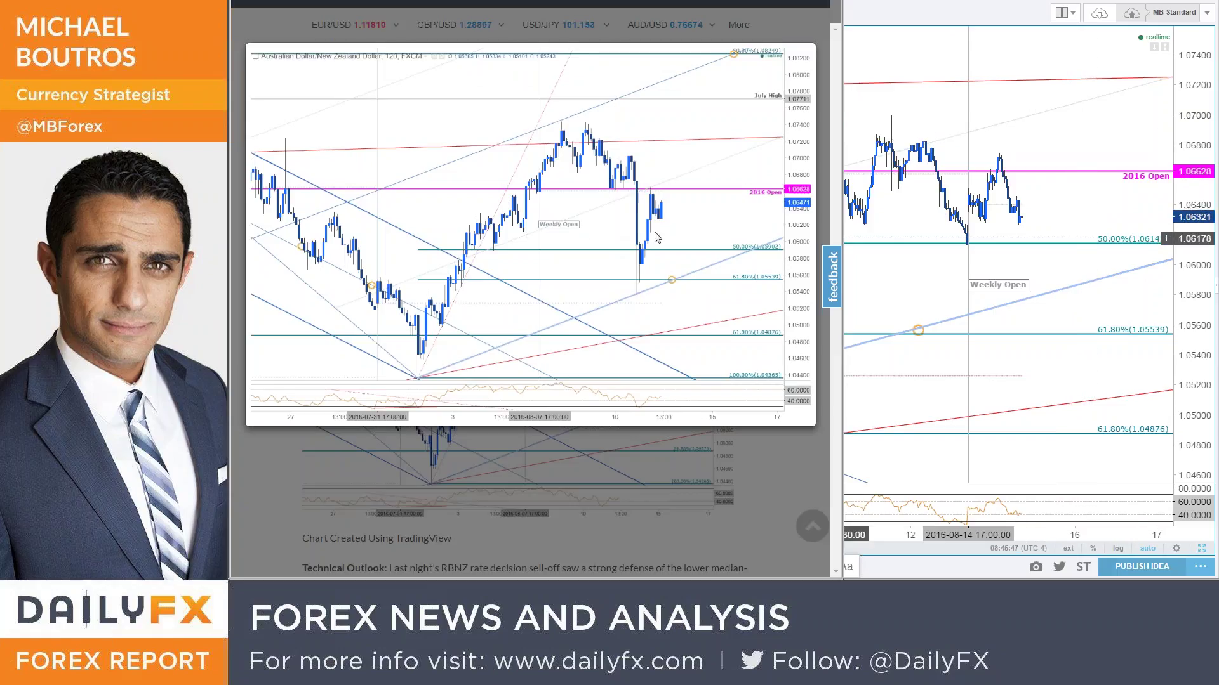
left_click(881, 148)
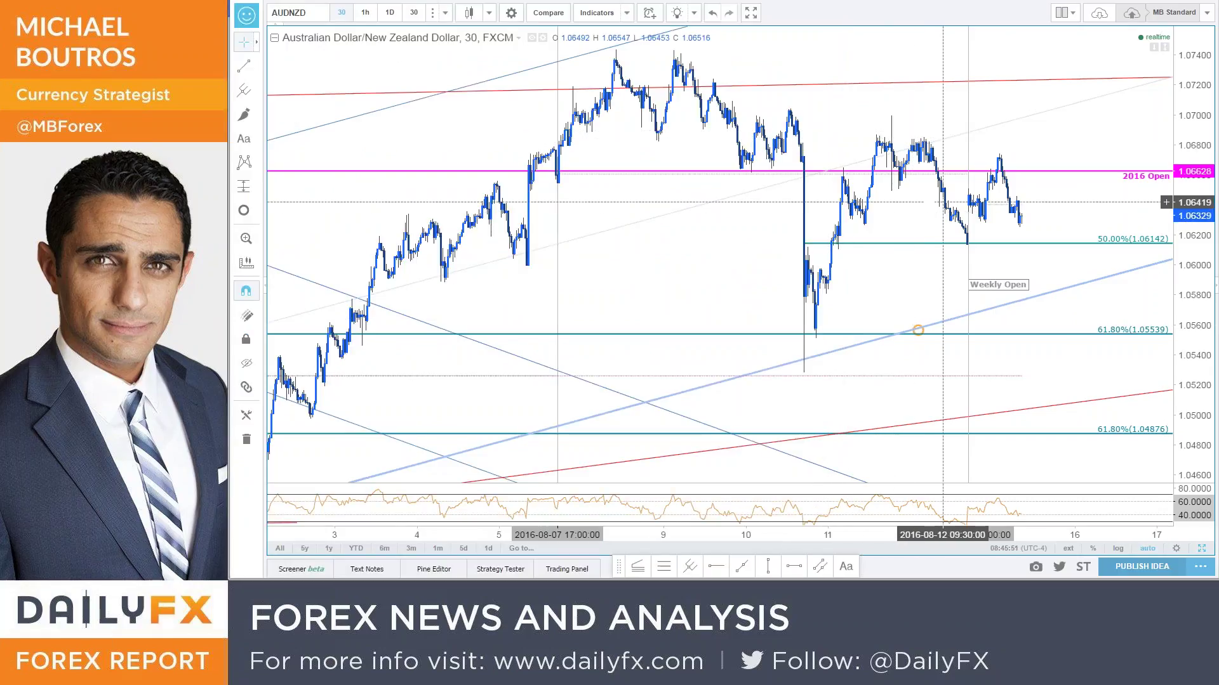
Place a copy of the orange circle where the upper red slope meets the faint rising parallel, just above 1.0720
left_click(962, 246)
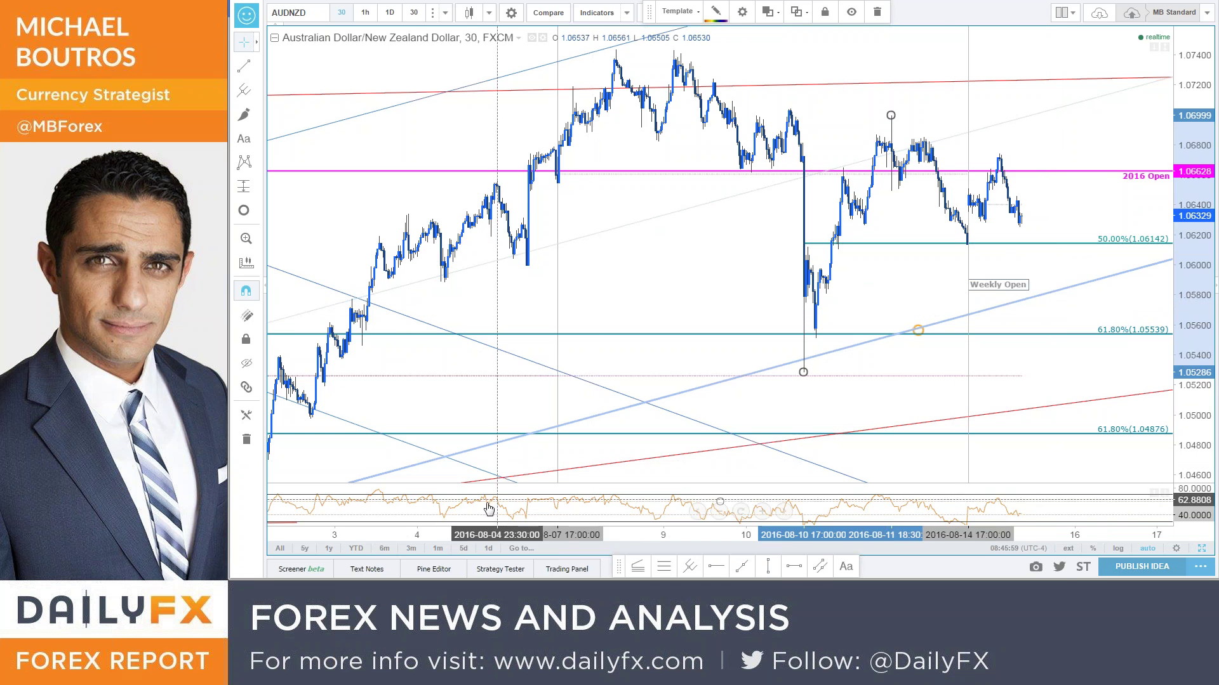
left_click_drag(1133, 109, 973, 115)
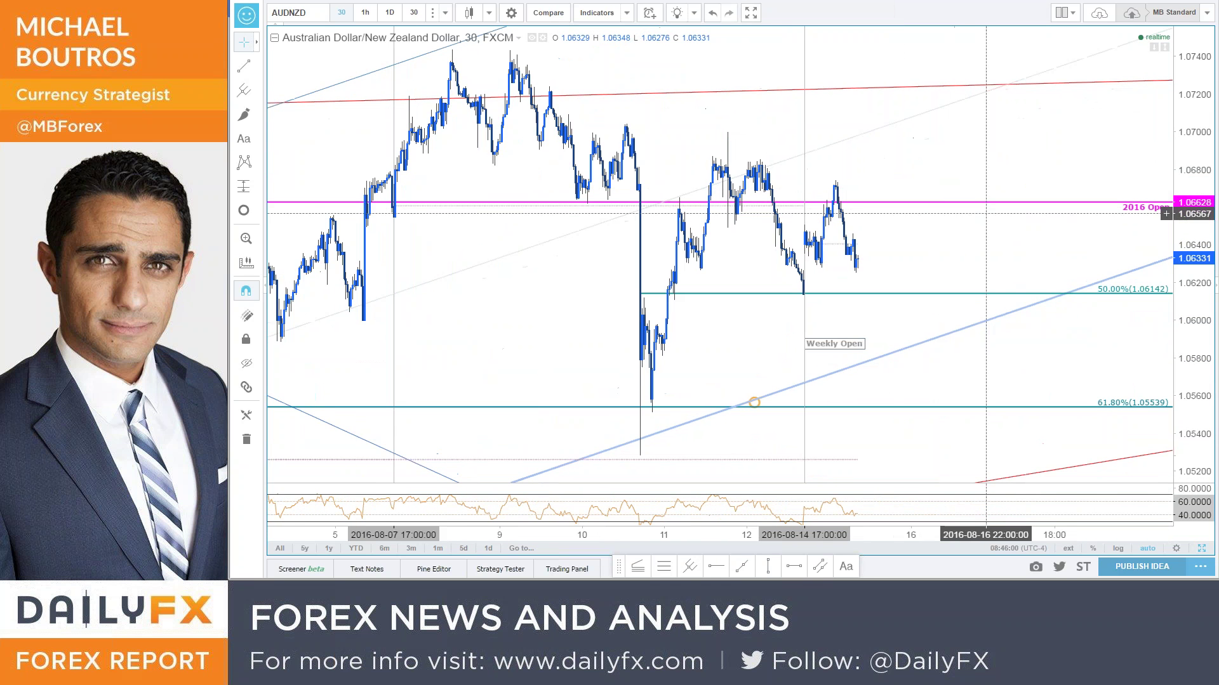
left_click_drag(1193, 150, 1184, 216)
left_click_drag(1088, 208, 1112, 180)
scroll(1101, 249, "down", 3)
scroll(1113, 180, "up", 3)
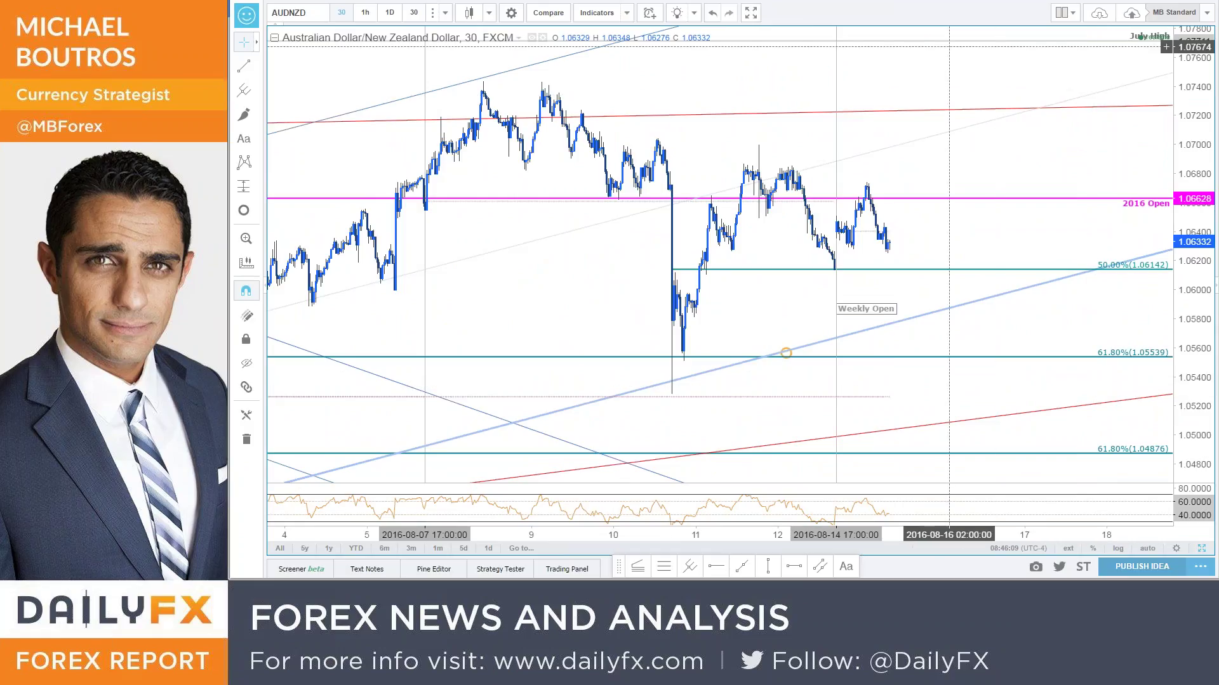
left_click(787, 353)
left_click_drag(791, 358, 1044, 108)
scroll(1045, 549, "down", 3)
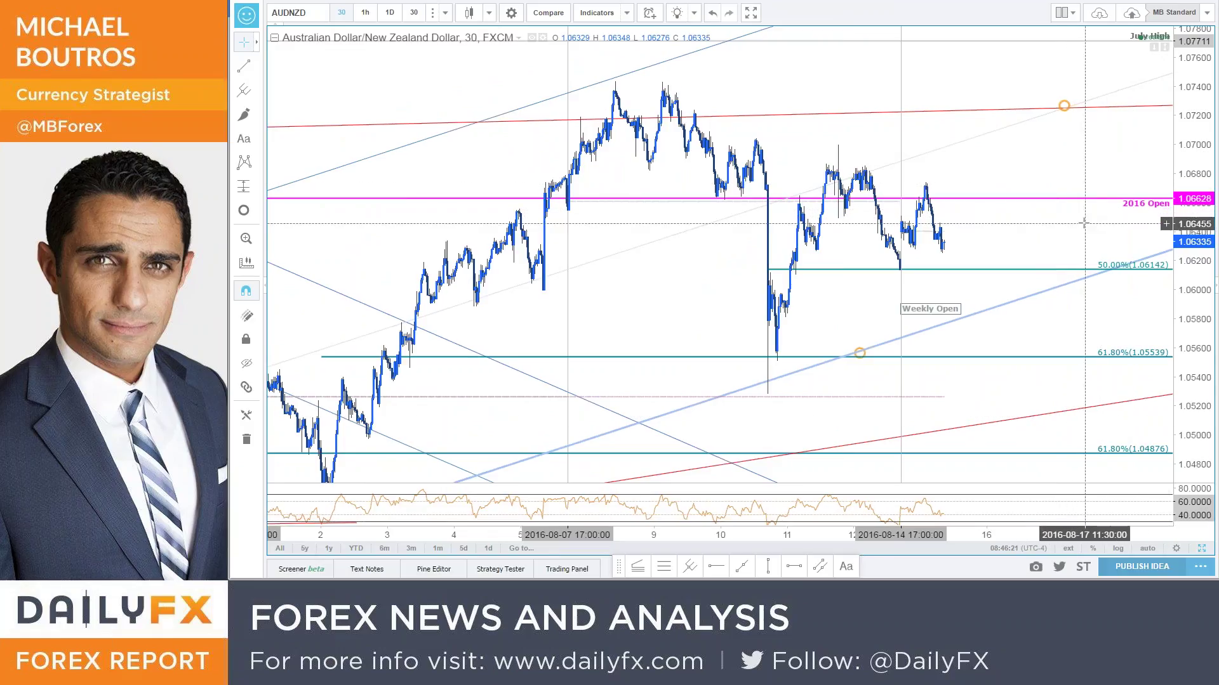
Switch to the AUD/NZD article and open the linked setup "USDCAD Advance Vulnerable Sub 1.3186 - Look Lower to Get Long"
key("alt+Tab")
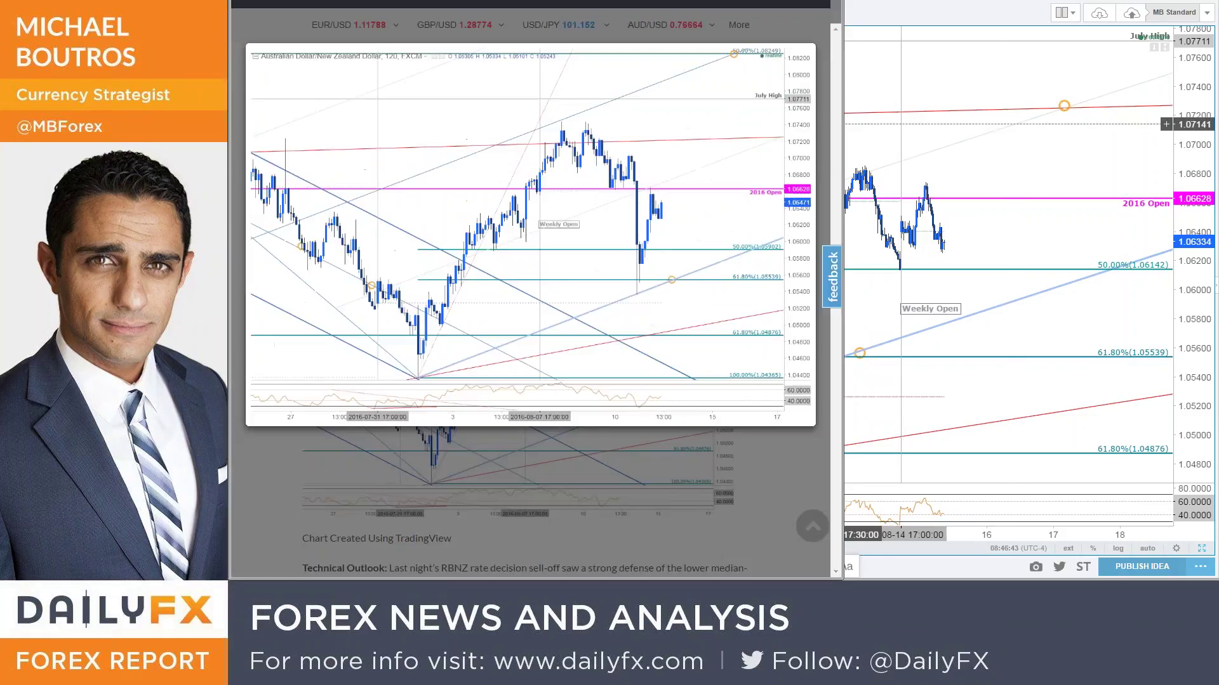
left_click_drag(775, 21, 638, 298)
left_click(695, 521)
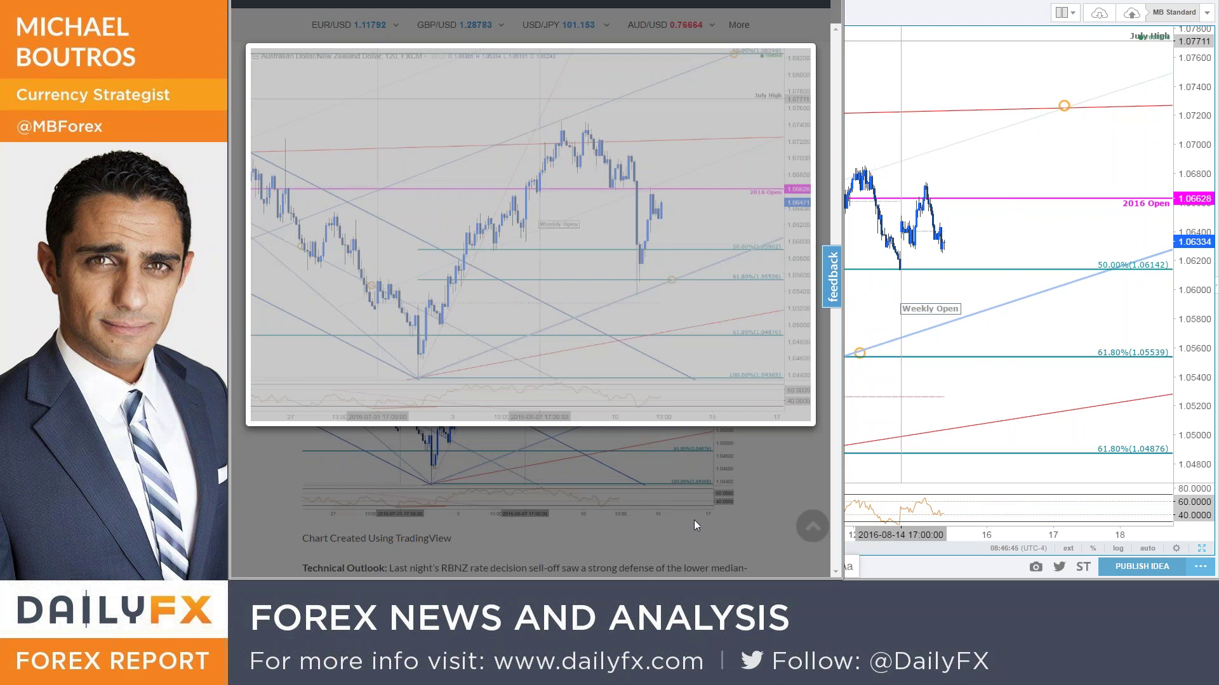
left_click(695, 513)
scroll(692, 514, "down", 5)
scroll(690, 514, "down", 15)
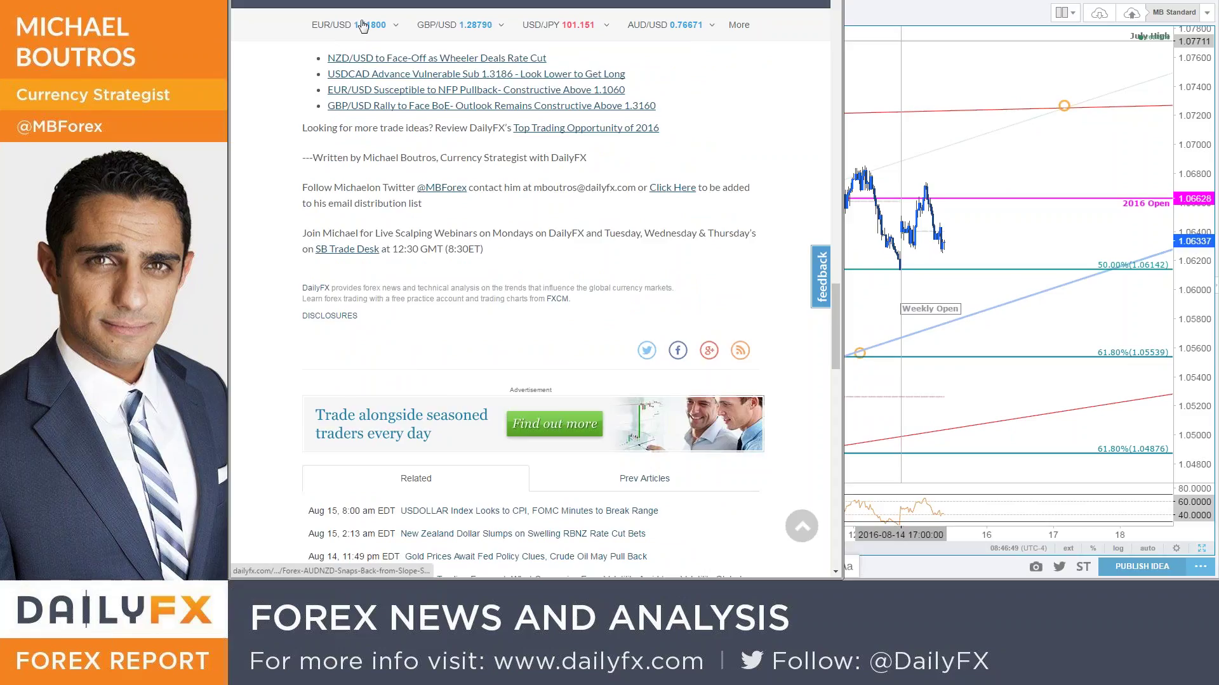
left_click(388, 75)
Skim the USDCAD article and highlight "Vulnerable Sub 1.3186" in its headline
scroll(613, 520, "down", 10)
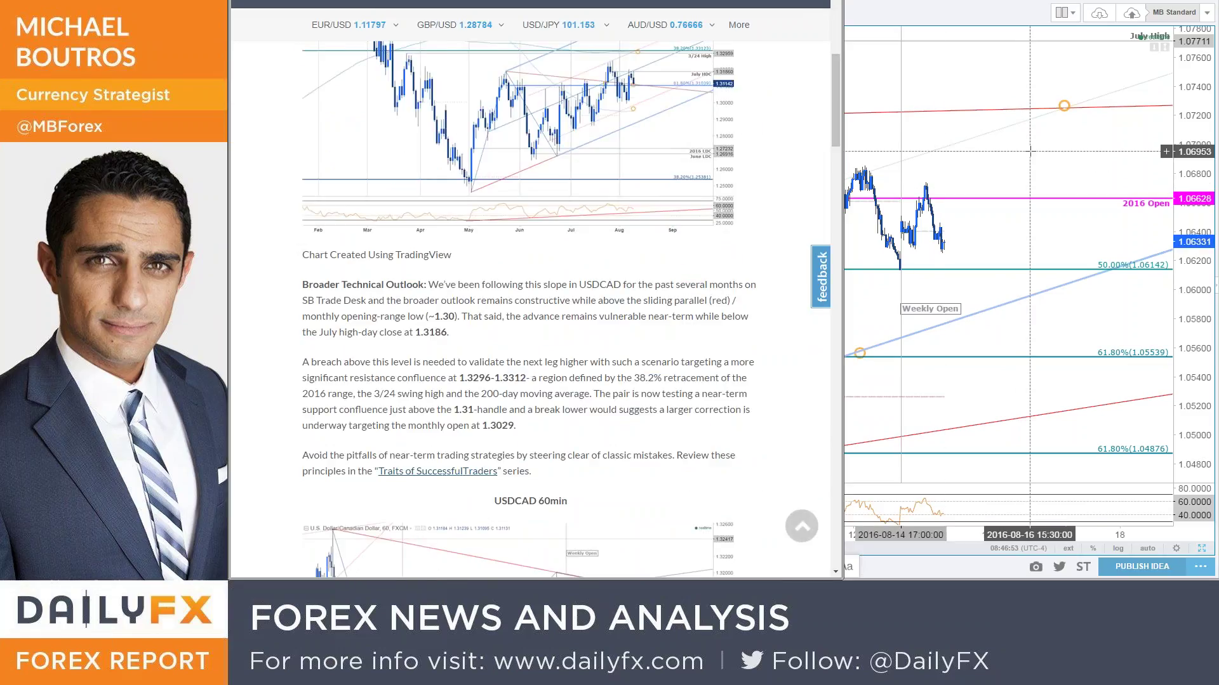
scroll(570, 214, "up", 10)
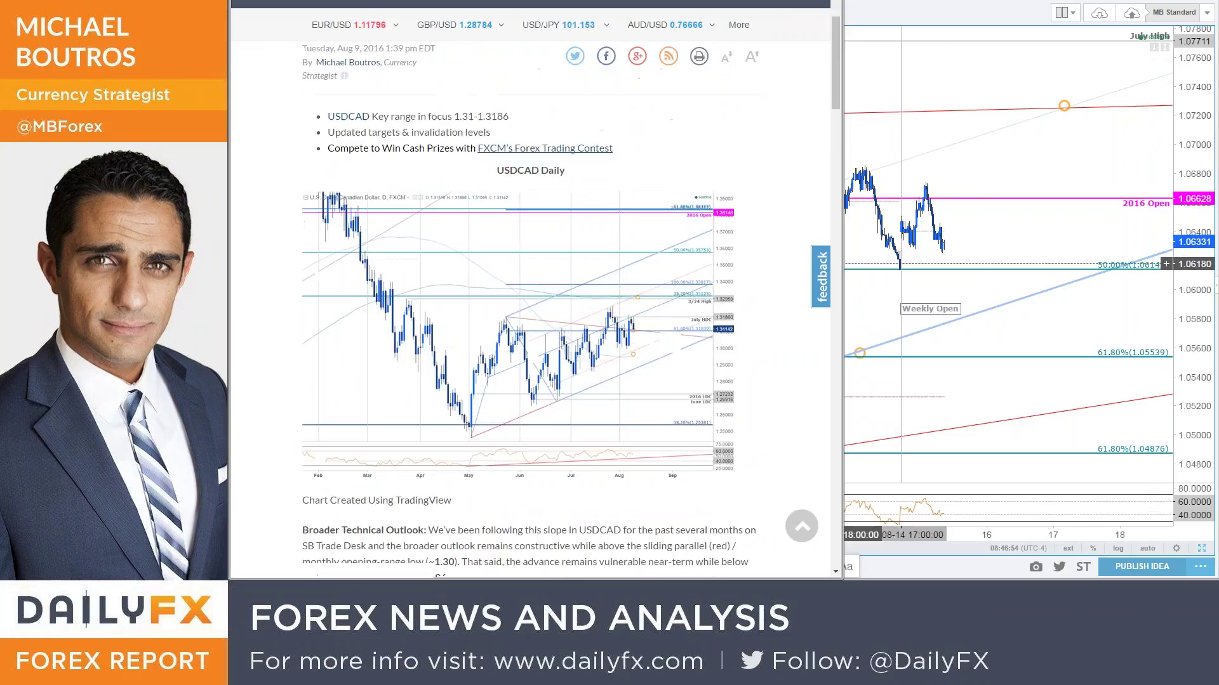
left_click_drag(499, 192, 742, 198)
scroll(738, 198, "down", 1)
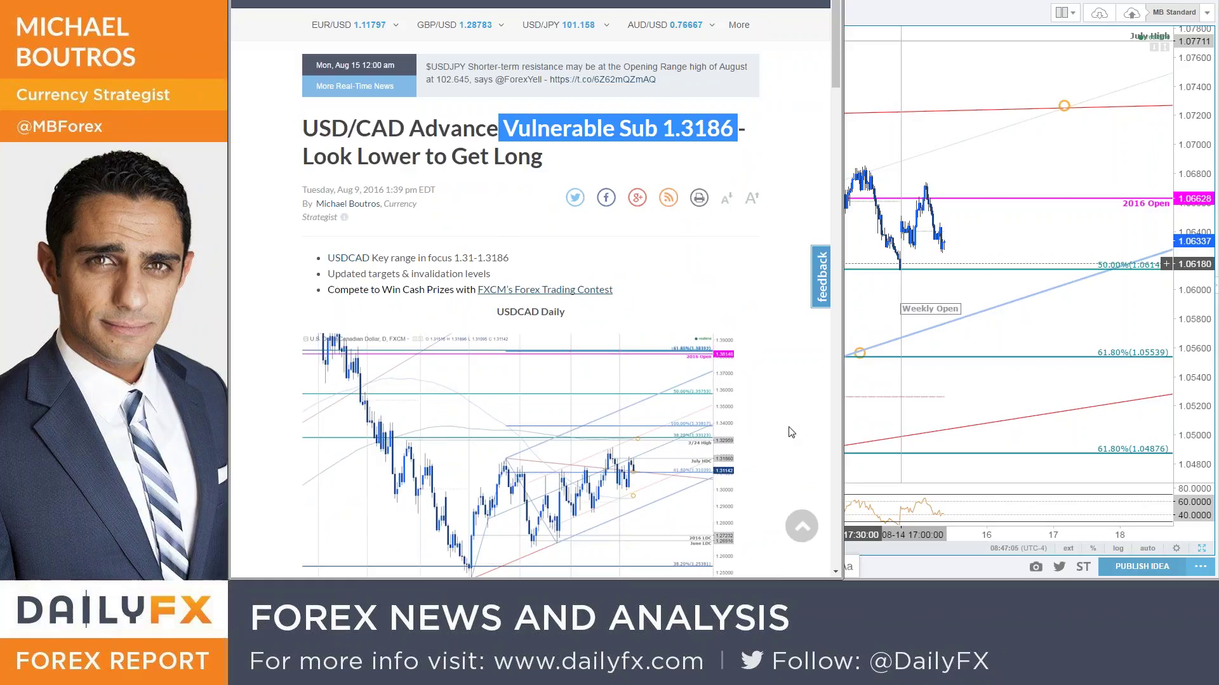
Enlarge the article's USDCAD Daily chart to review the slope and the July high-day close
scroll(787, 435, "down", 2)
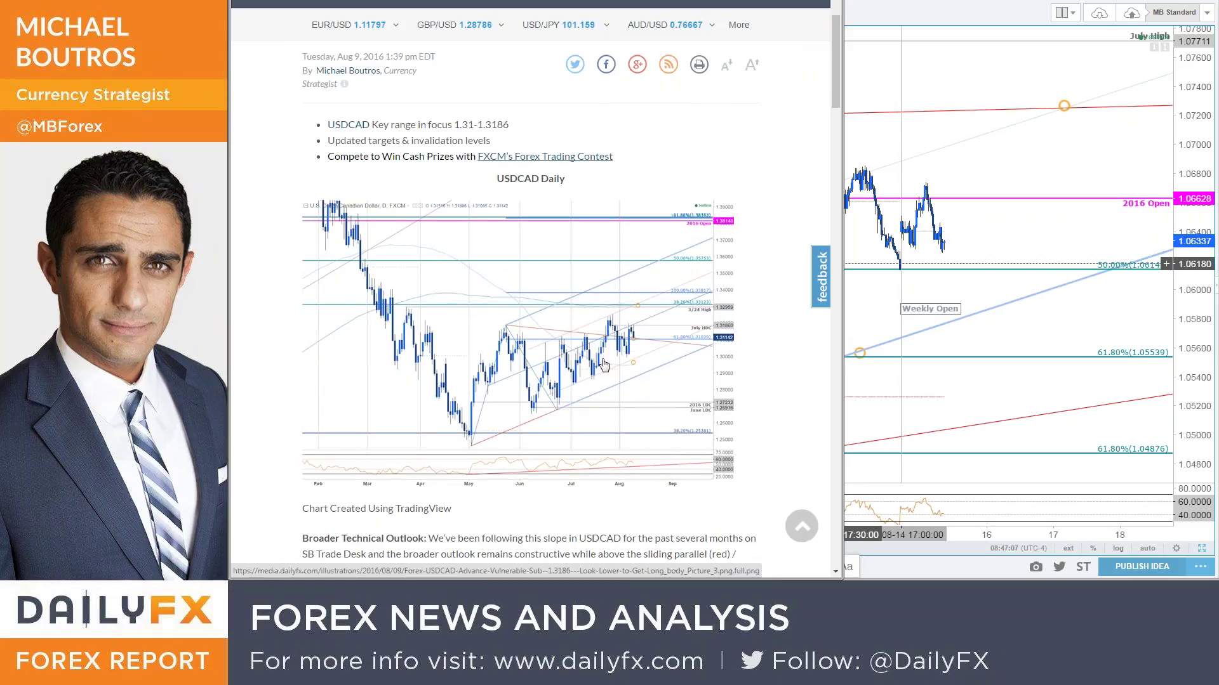
left_click(603, 364)
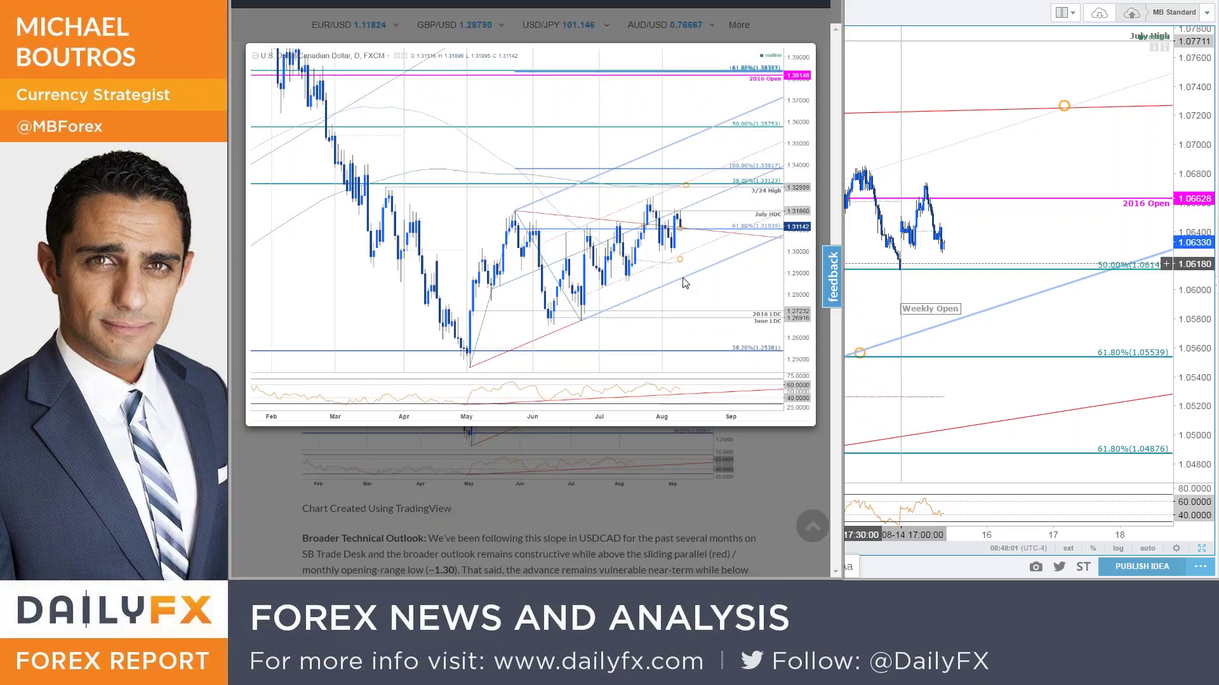
scroll(741, 489, "down", 4)
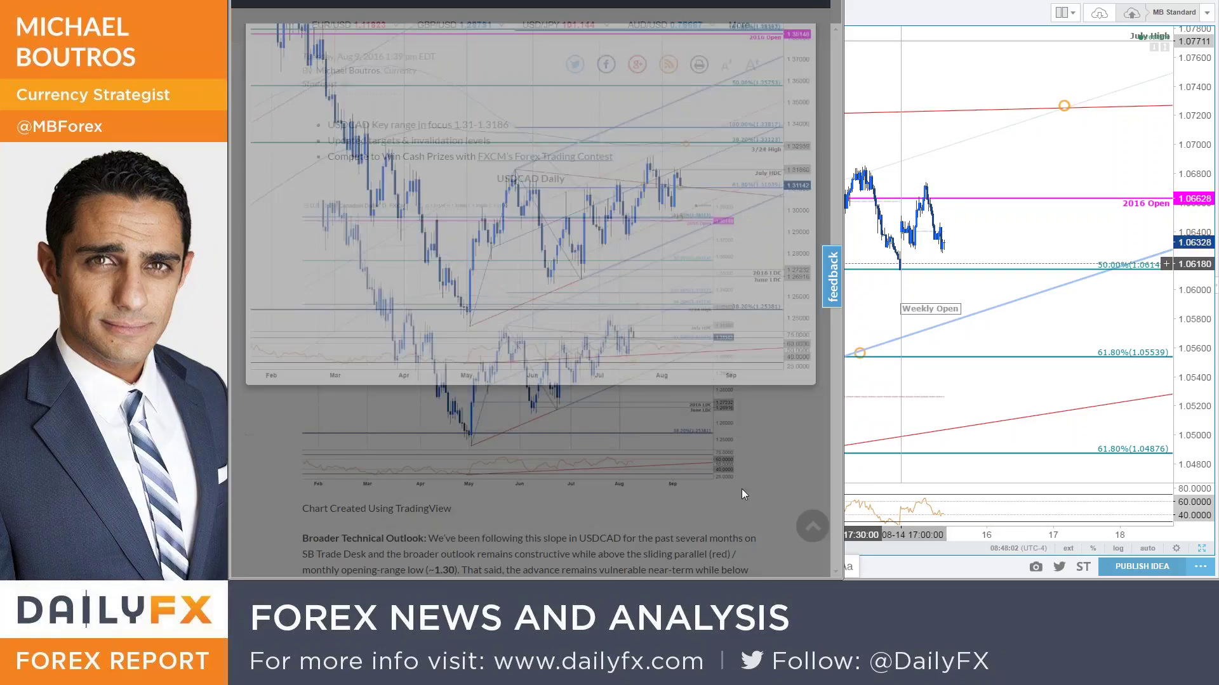
Enlarge the article's USDCAD 60min chart to review its near-term targets, and return to the AUDNZD chart in TradingView
scroll(742, 489, "down", 7)
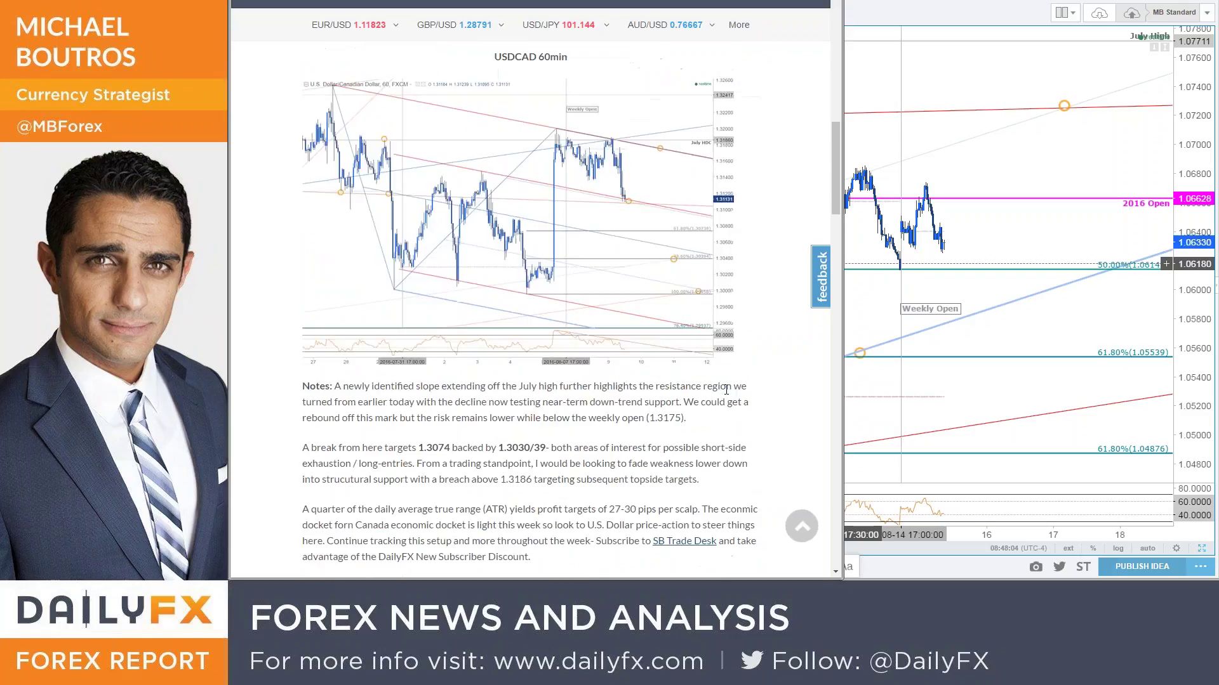
left_click(676, 298)
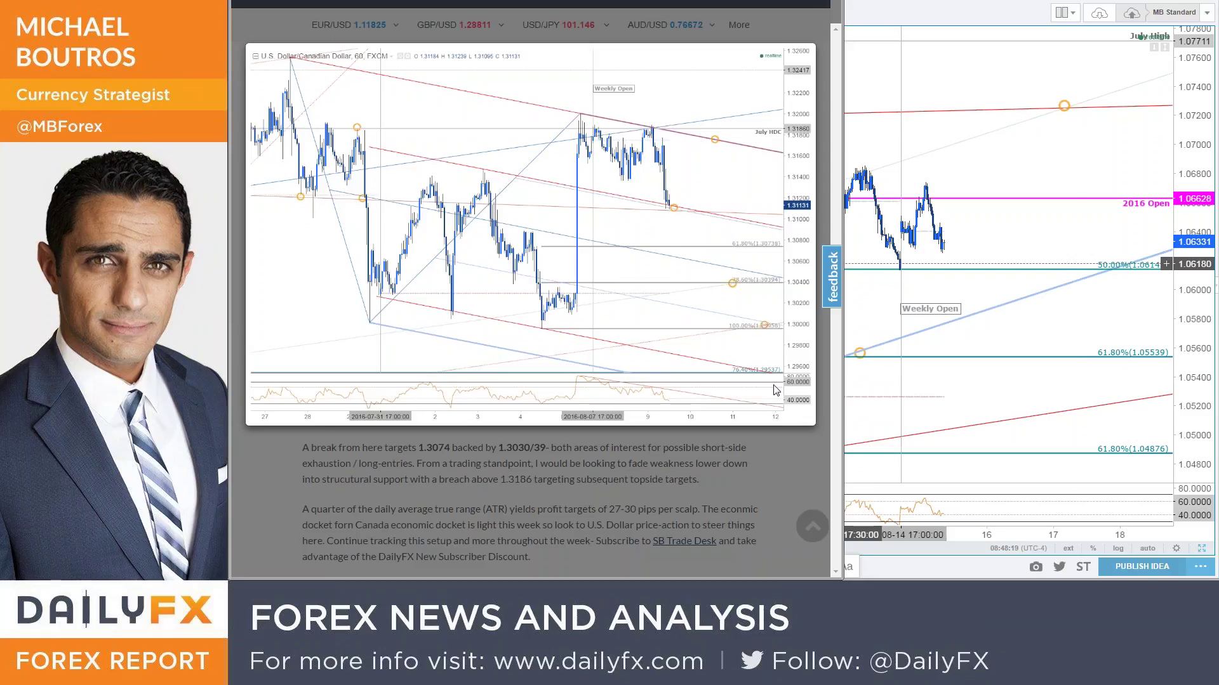
key("alt+Tab")
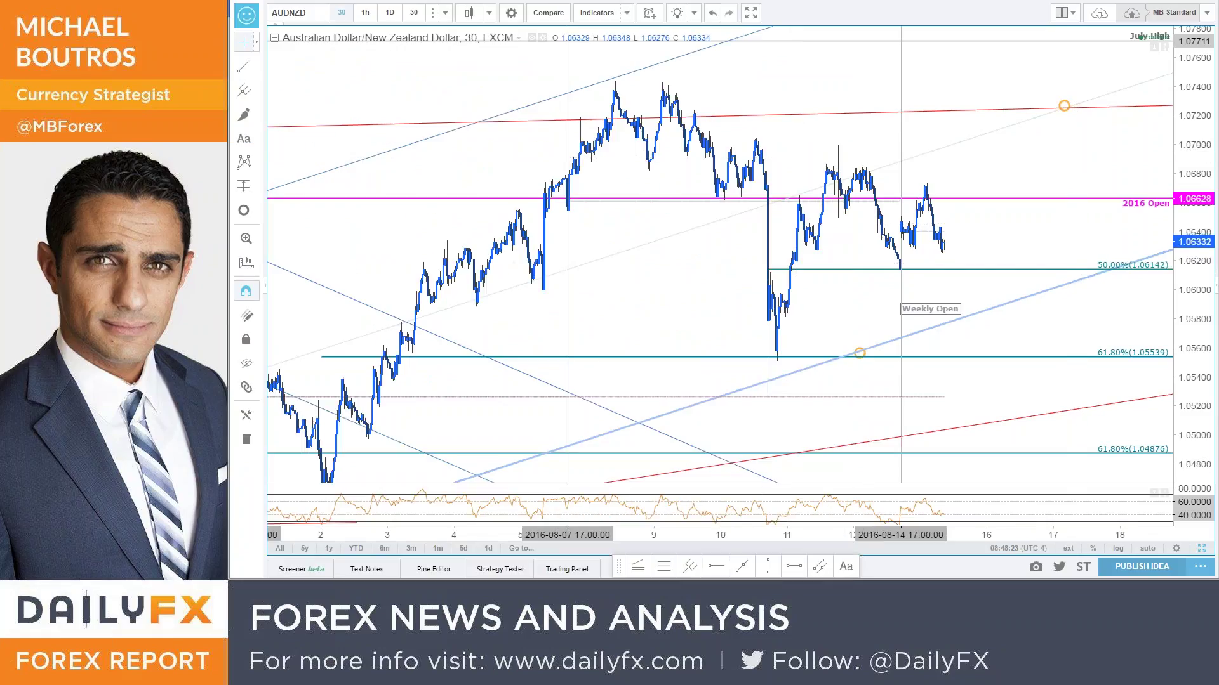
Switch to the USDCAD daily chart at full size and heighten the RSI pane to inspect its rising red trendline
left_click(1201, 549)
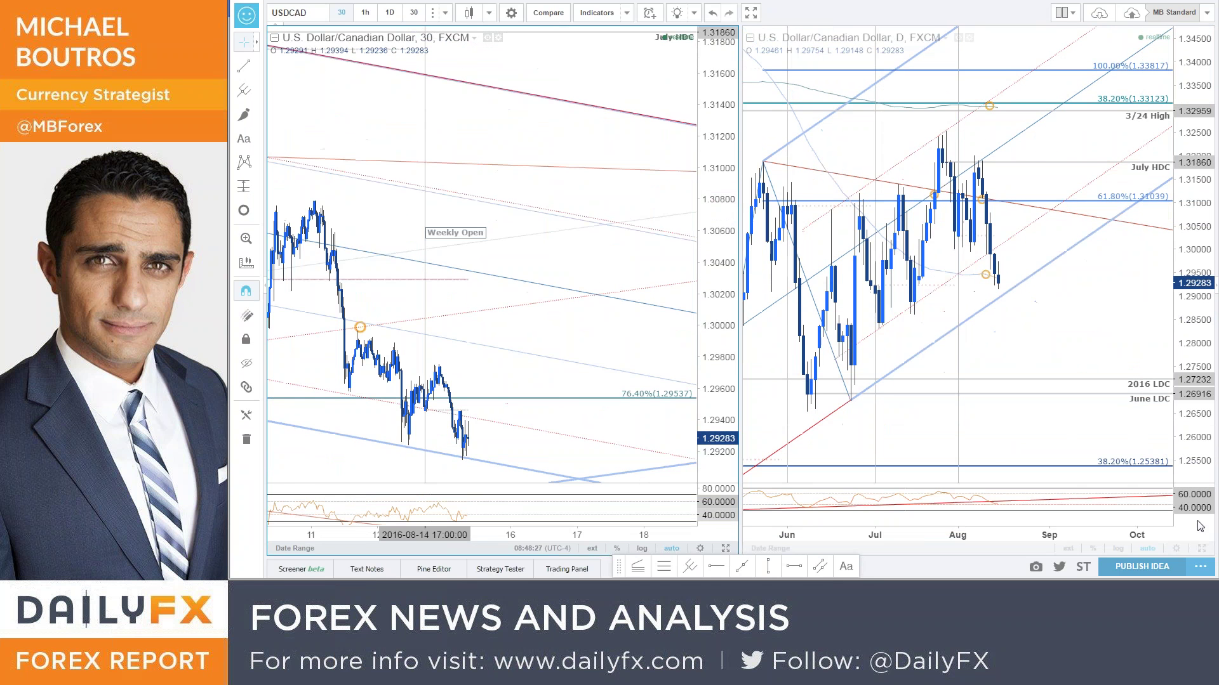
left_click(1201, 548)
scroll(961, 339, "up", 2)
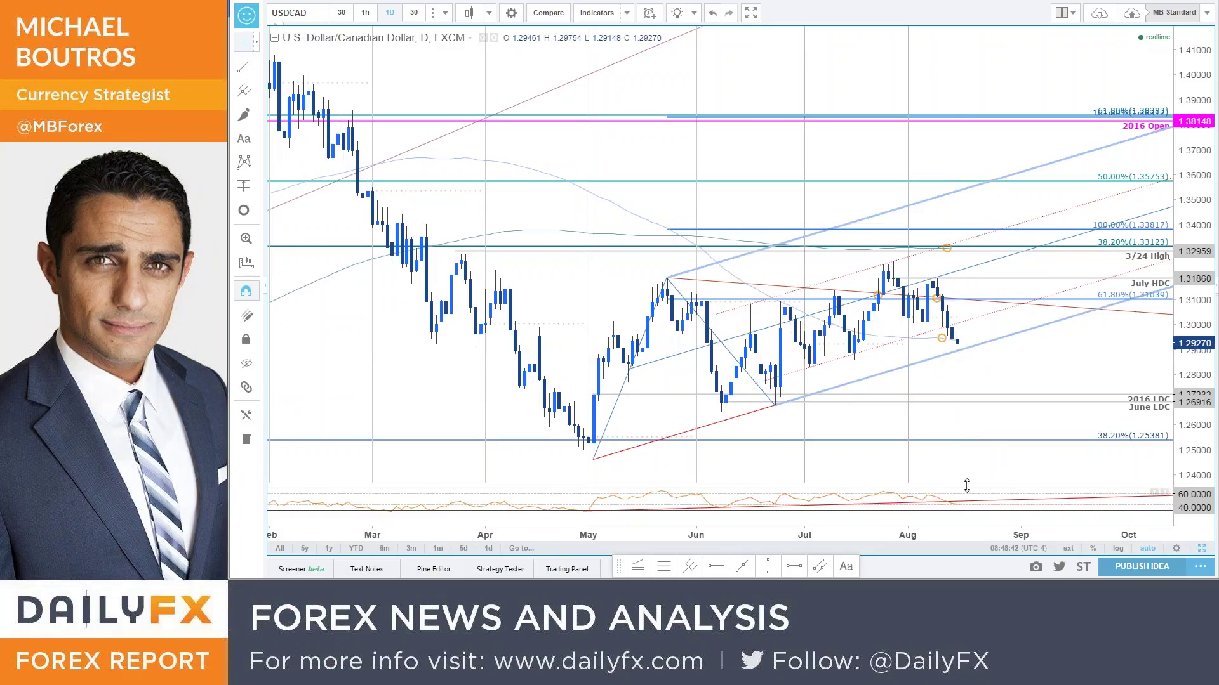
left_click_drag(965, 487, 965, 464)
left_click_drag(1121, 486, 1190, 486)
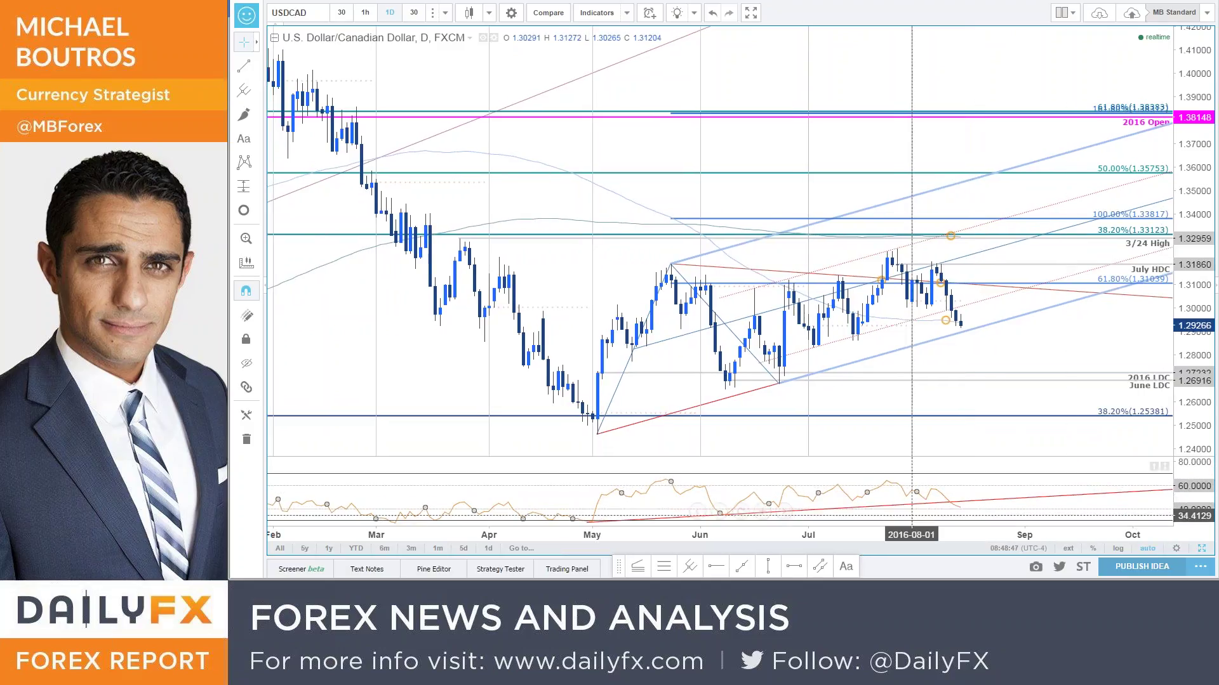
left_click(1073, 493)
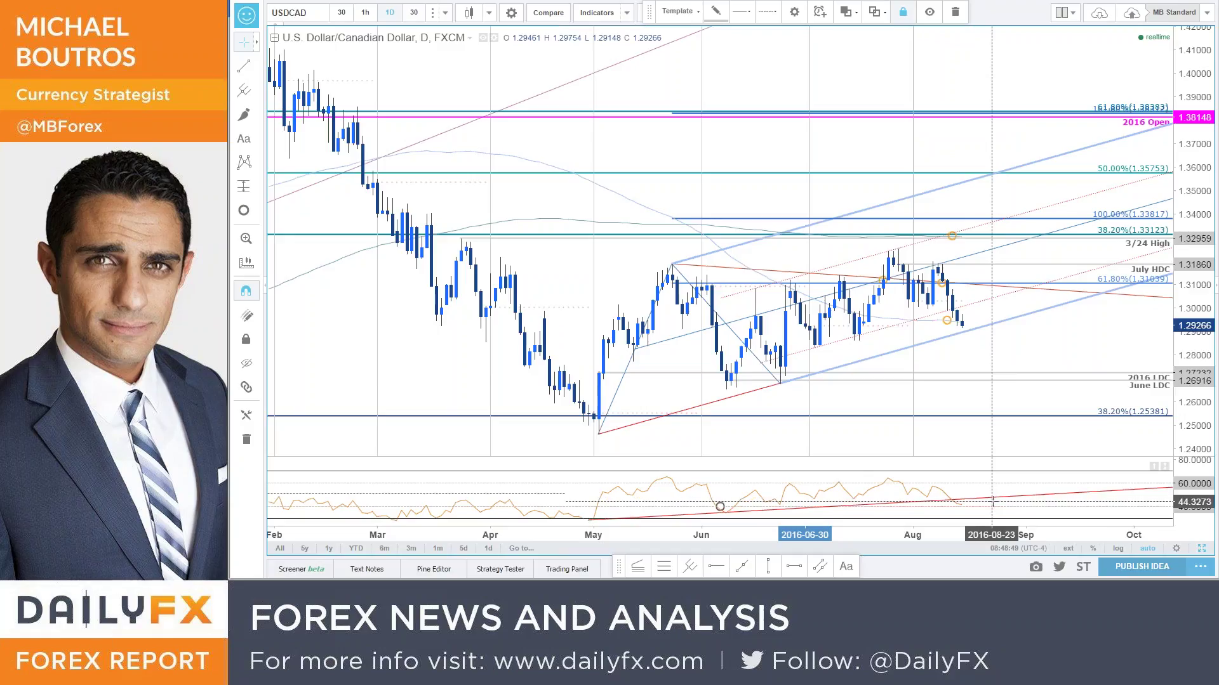
Review the maximized USDCAD 30-minute chart's descending slope and compare it with the 60min chart in the published article
left_click(1202, 547)
left_click(726, 548)
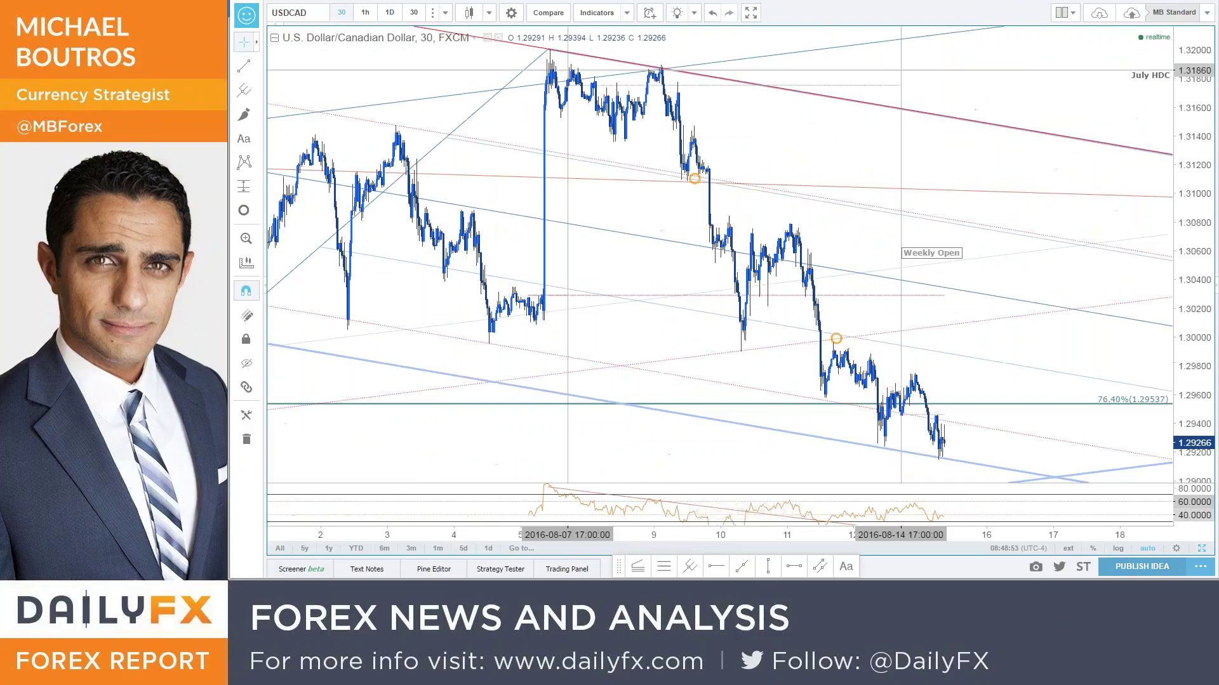
scroll(1132, 340, "down", 2)
left_click_drag(1132, 340, 1214, 343)
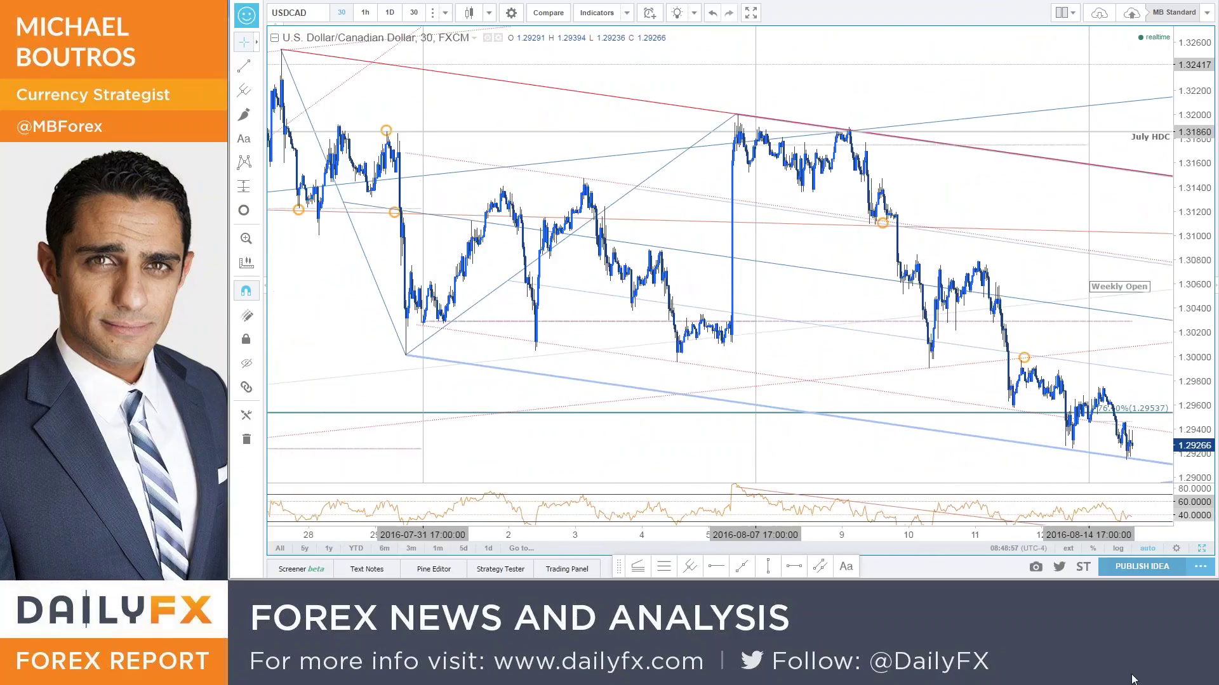
key("alt+Tab")
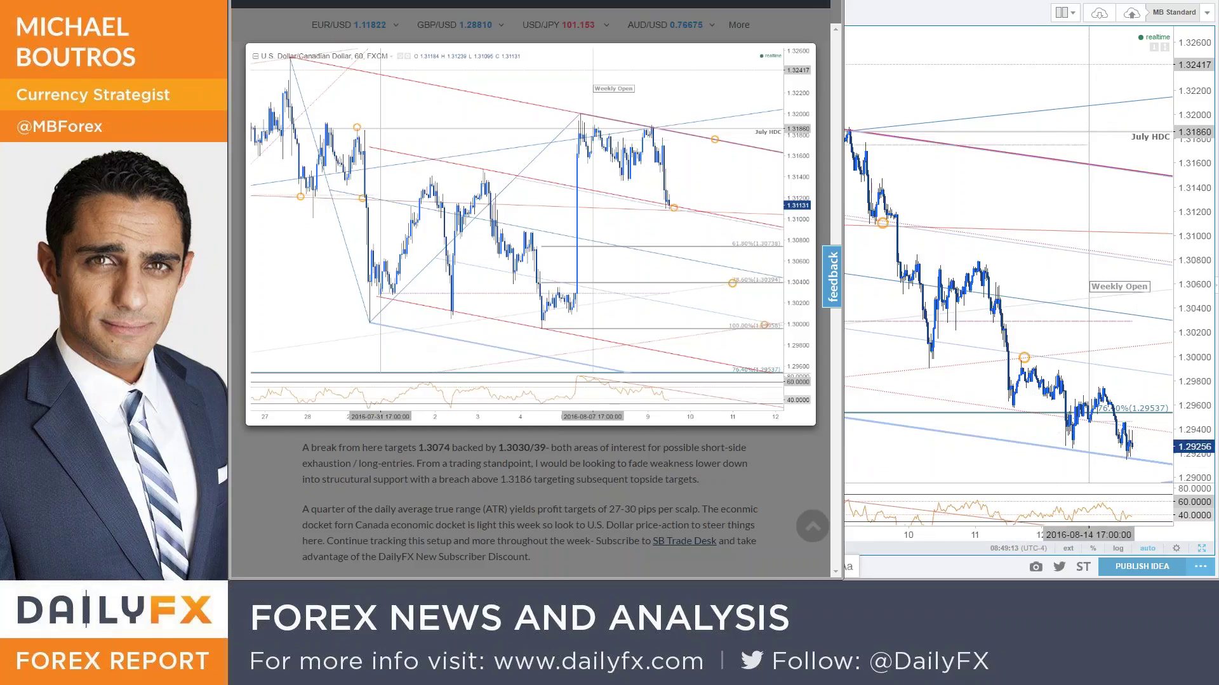
left_click(863, 419)
scroll(827, 427, "up", 3)
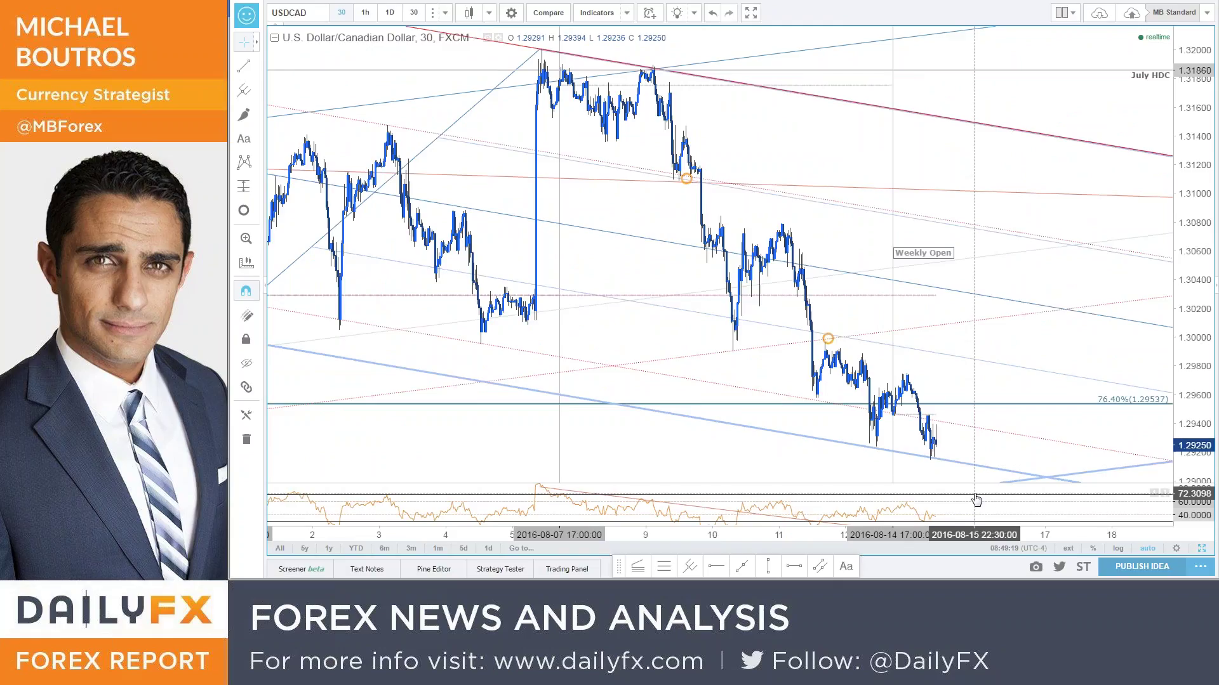
Switch to the USOIL daily chart and examine price against the upper boundary of the red descending channel
left_click_drag(1041, 381, 1056, 381)
left_click_drag(1203, 267, 1203, 295)
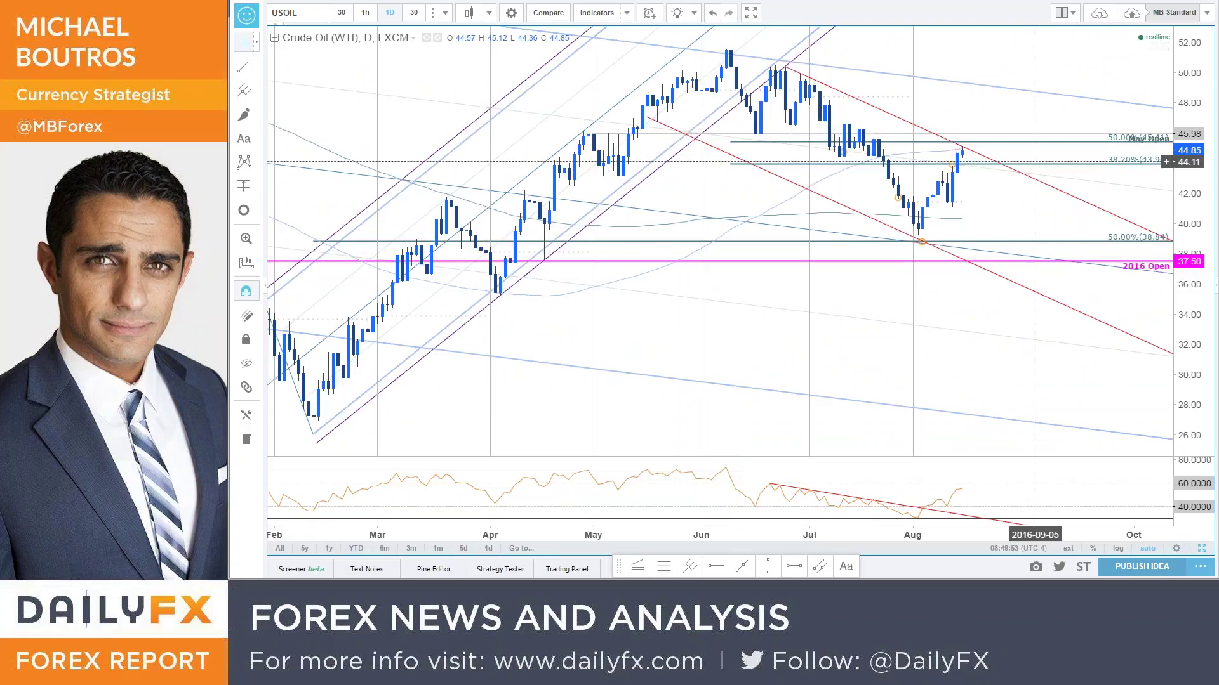
scroll(996, 197, "down", 2)
scroll(996, 197, "up", 2)
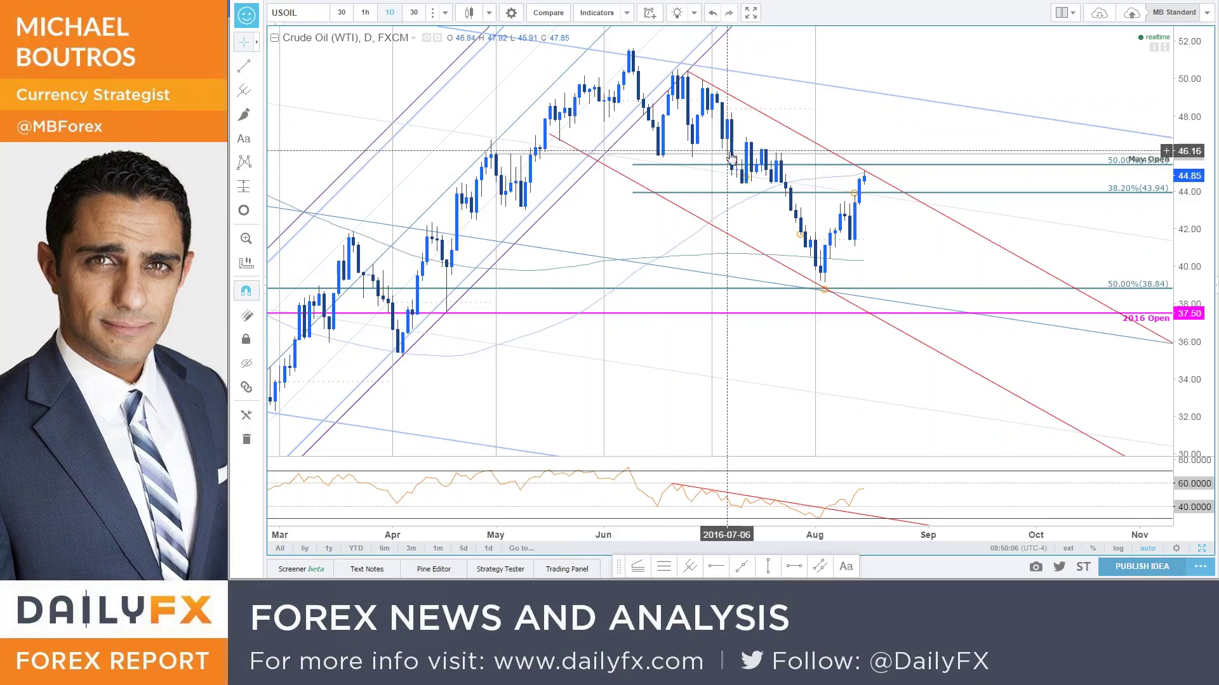
left_click(882, 177)
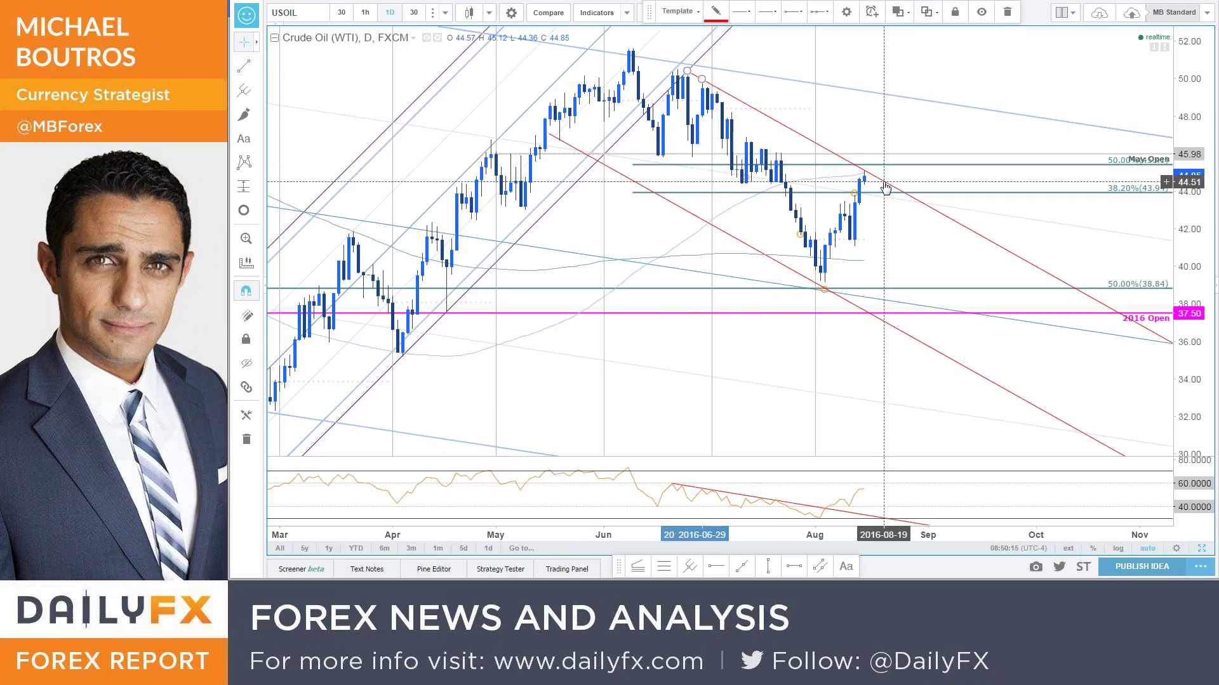
Place a small ellipse around 45.73 above the latest USOIL candle at the upper channel line and change its fill colour
left_click(244, 210)
mouse_move(838, 170)
left_mouse_down()
mouse_move(889, 171)
mouse_move(865, 165)
left_mouse_up()
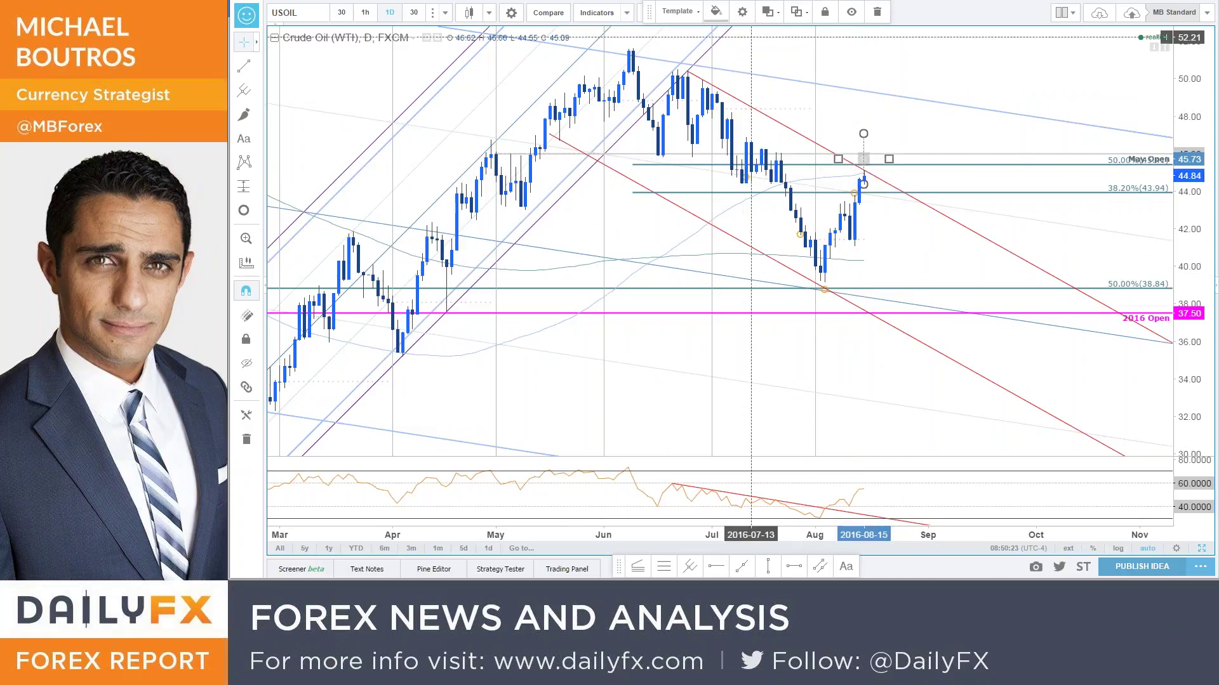
left_click(716, 11)
left_click(734, 47)
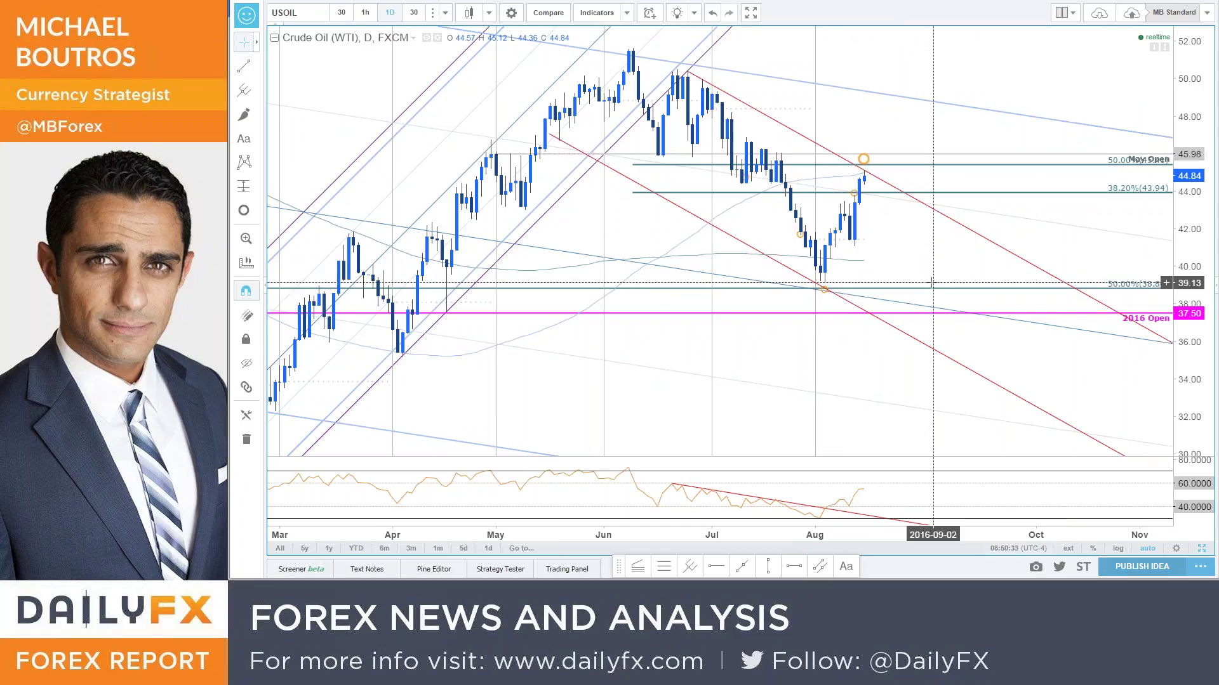
left_click(865, 160)
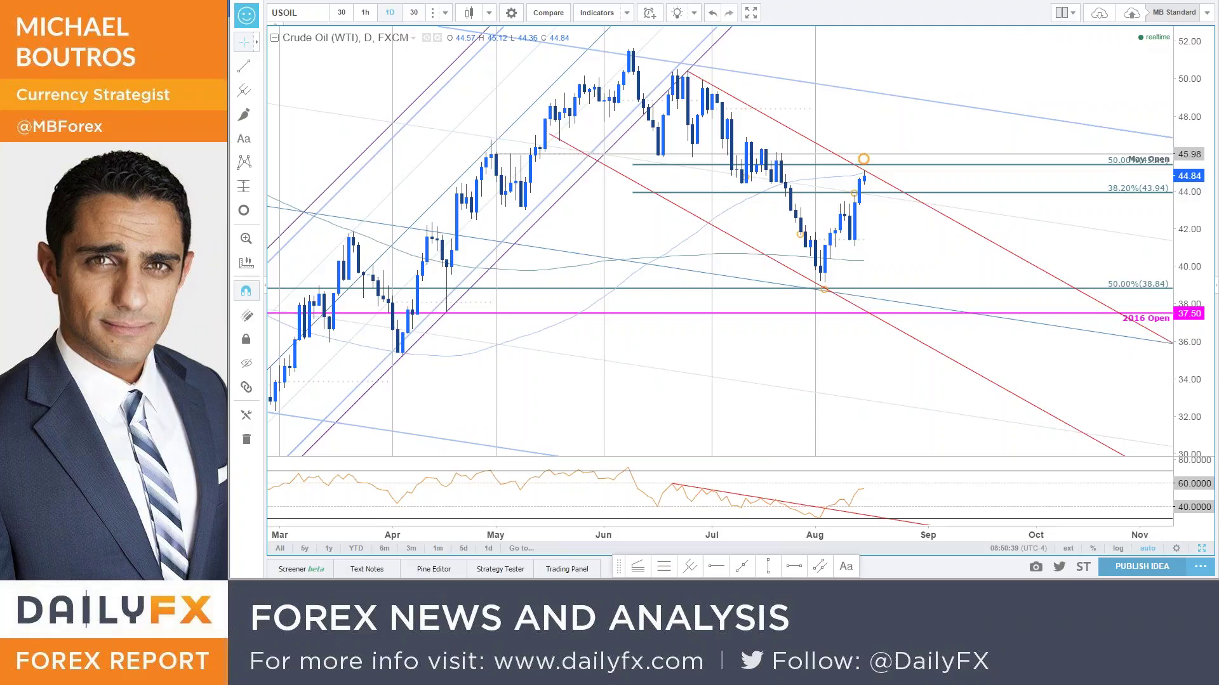
Return to the USDCAD daily chart and review price approaching the lower line of the blue ascending slope
key("space")
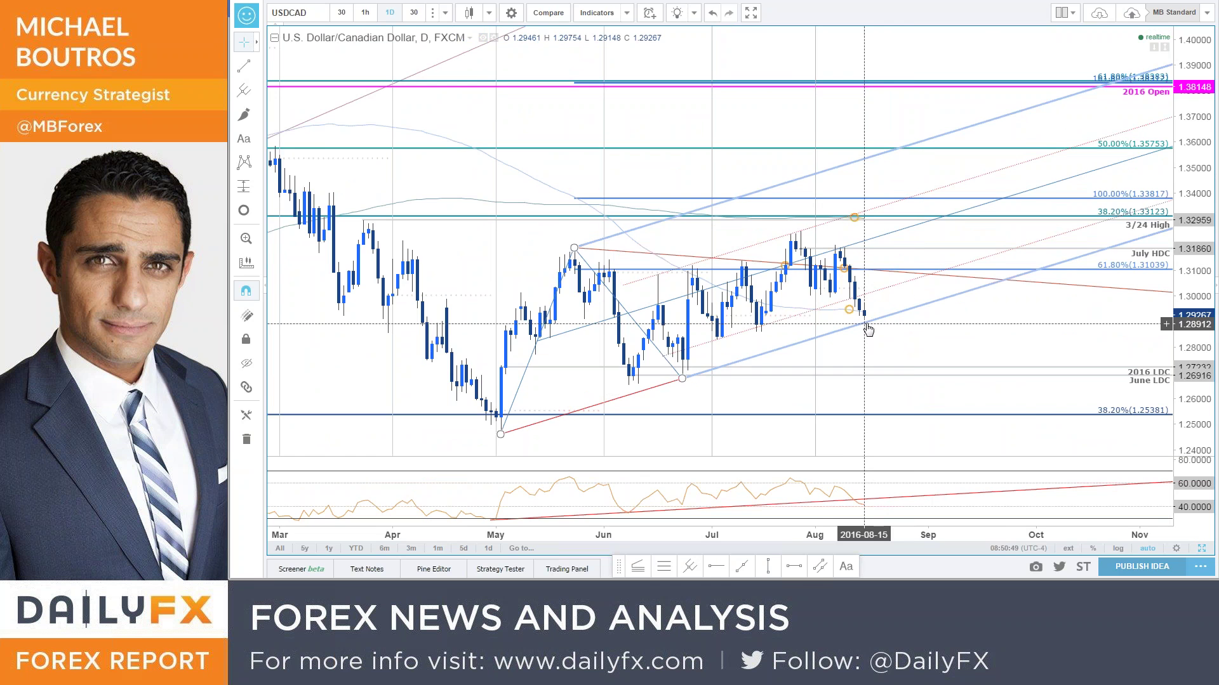
left_click_drag(867, 330, 984, 336)
scroll(1082, 324, "down", 3)
scroll(1047, 325, "up", 2)
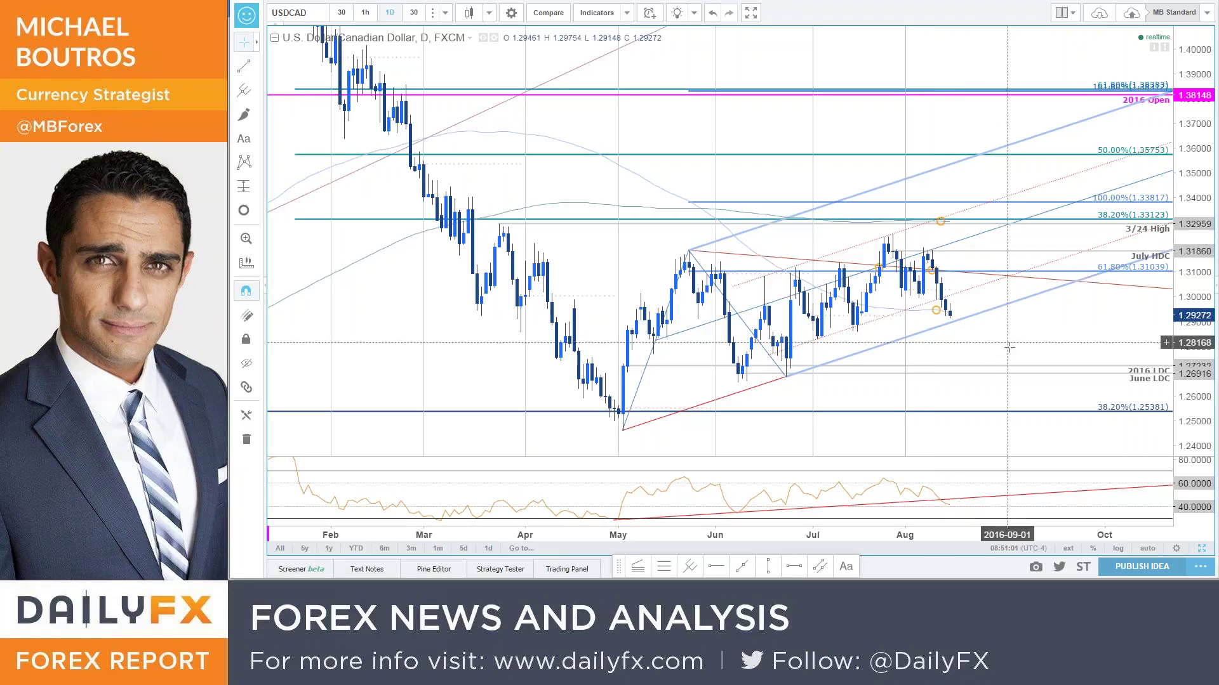
left_click_drag(1070, 340, 1108, 350)
scroll(1079, 363, "down", 2)
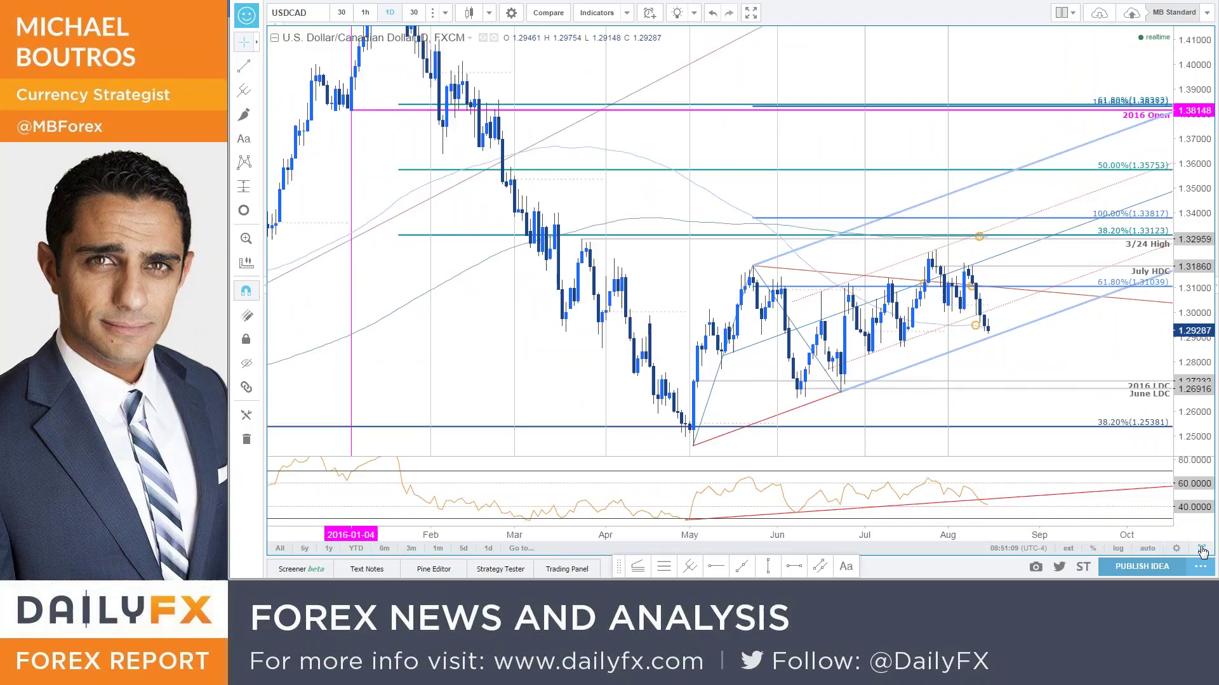
Show both USDCAD charts side by side and mark the blue slope lines' intersection near 1.2902 on the 30-minute chart with a small ellipse
left_click(1201, 548)
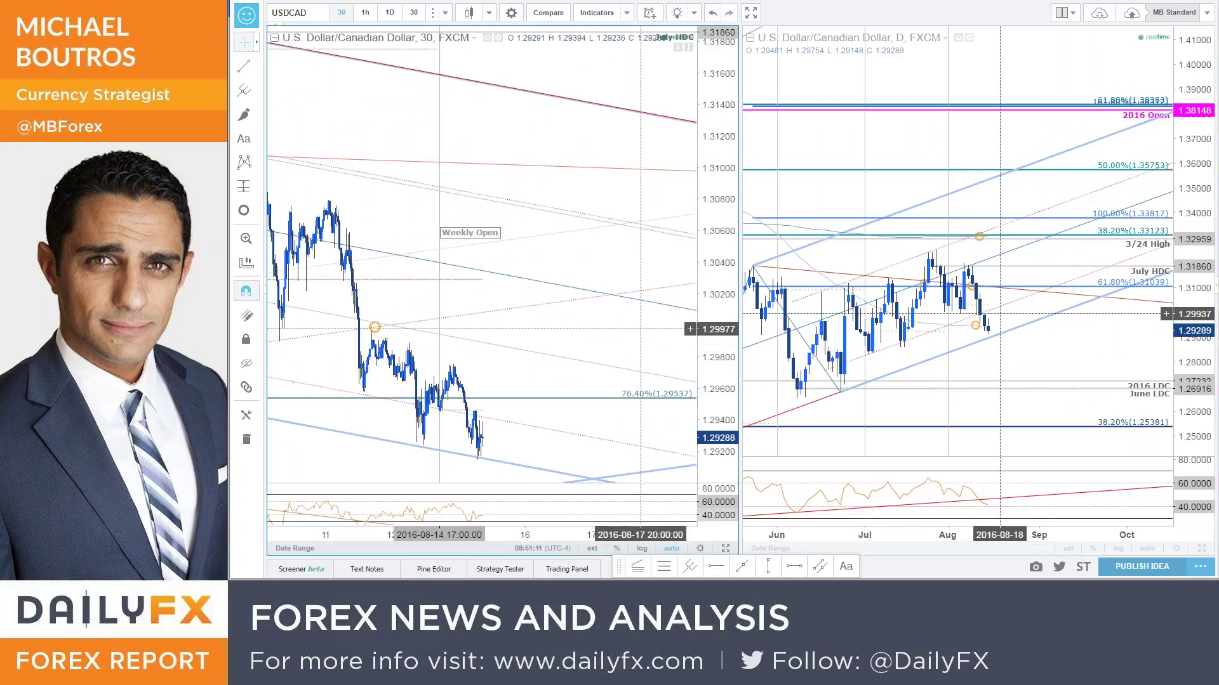
left_click_drag(605, 450, 659, 450)
scroll(659, 450, "down", 1)
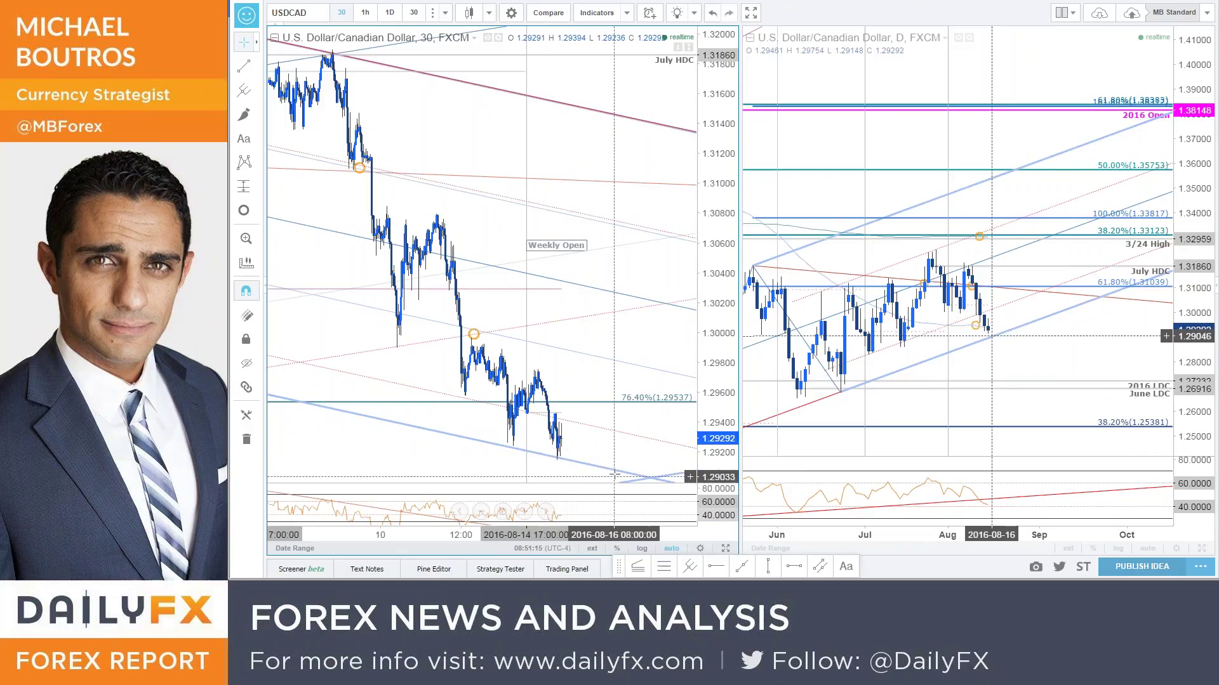
left_click(625, 462)
left_click_drag(639, 474, 663, 489)
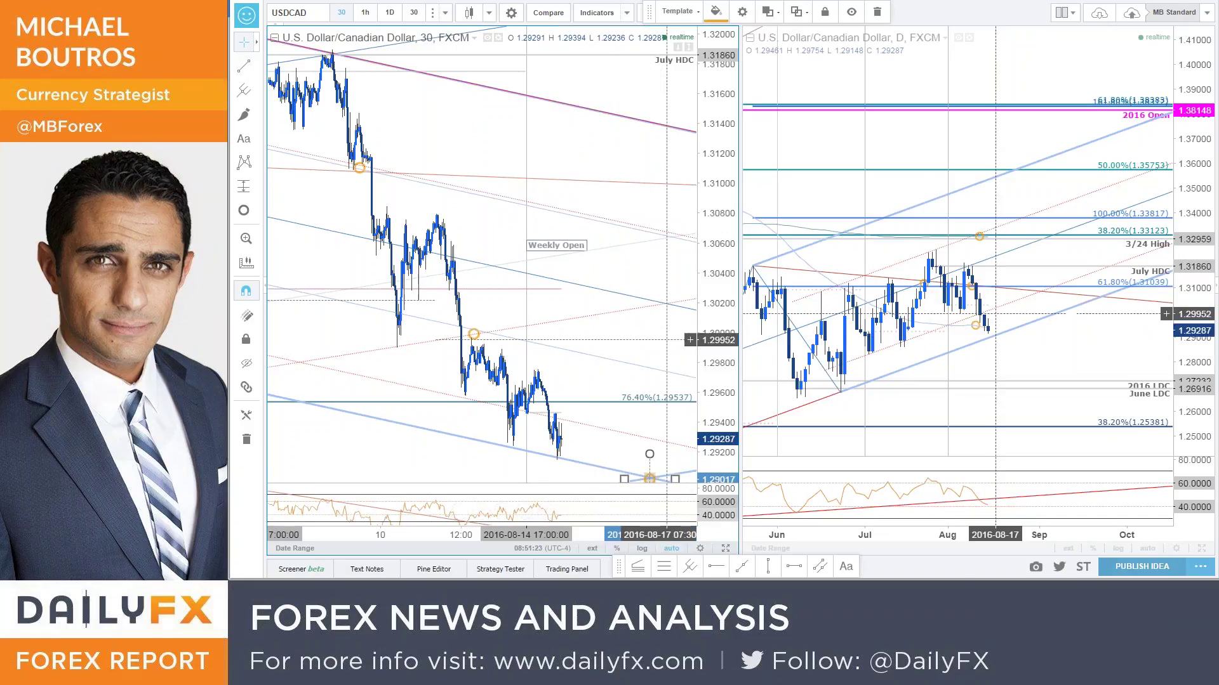
left_click_drag(607, 356, 549, 356)
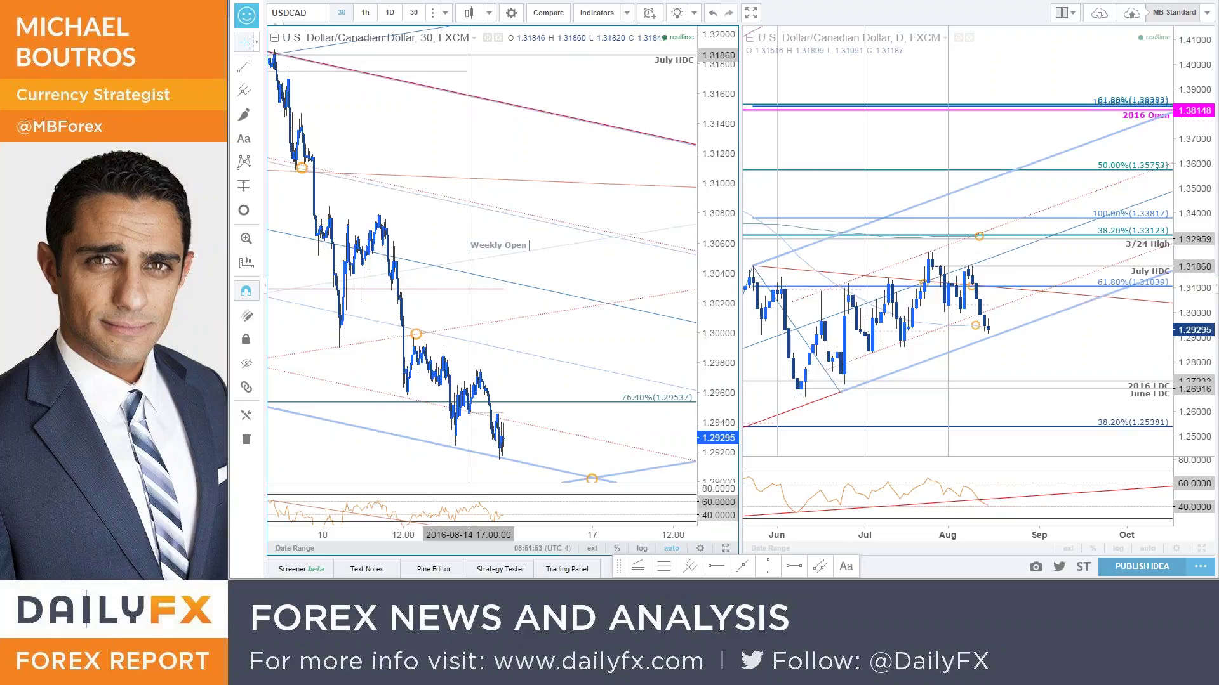
Return to the published articles and open the linked setup "NZD/USD to Face-Off as Wheeler Deals Rate Cut"
key("alt+Tab")
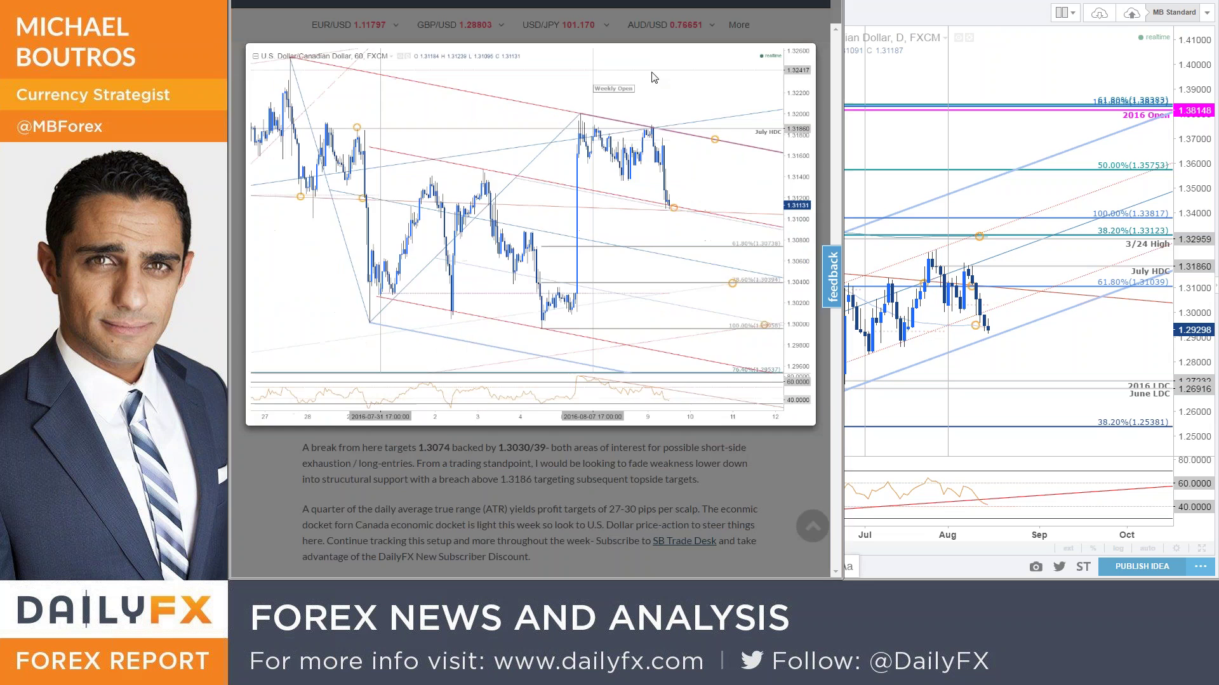
scroll(624, 489, "down", 5)
scroll(624, 488, "down", 6)
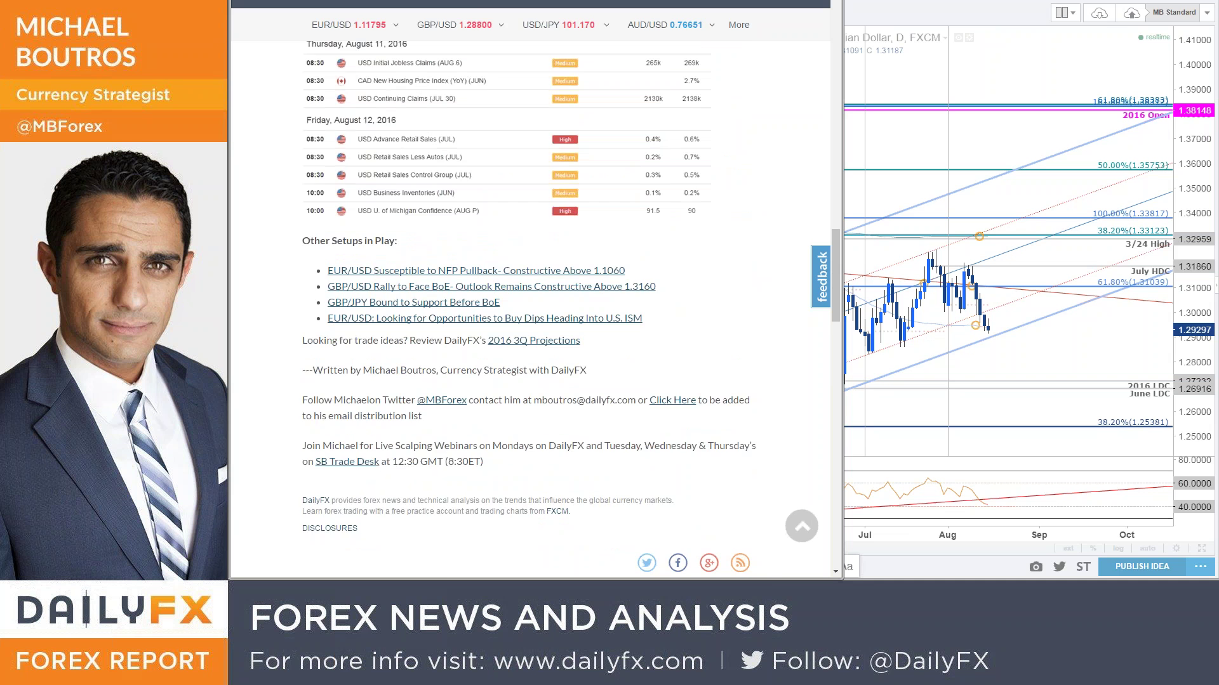
scroll(620, 483, "up", 6)
mouse_move(472, 8)
scroll(616, 380, "up", 8)
scroll(615, 389, "down", 15)
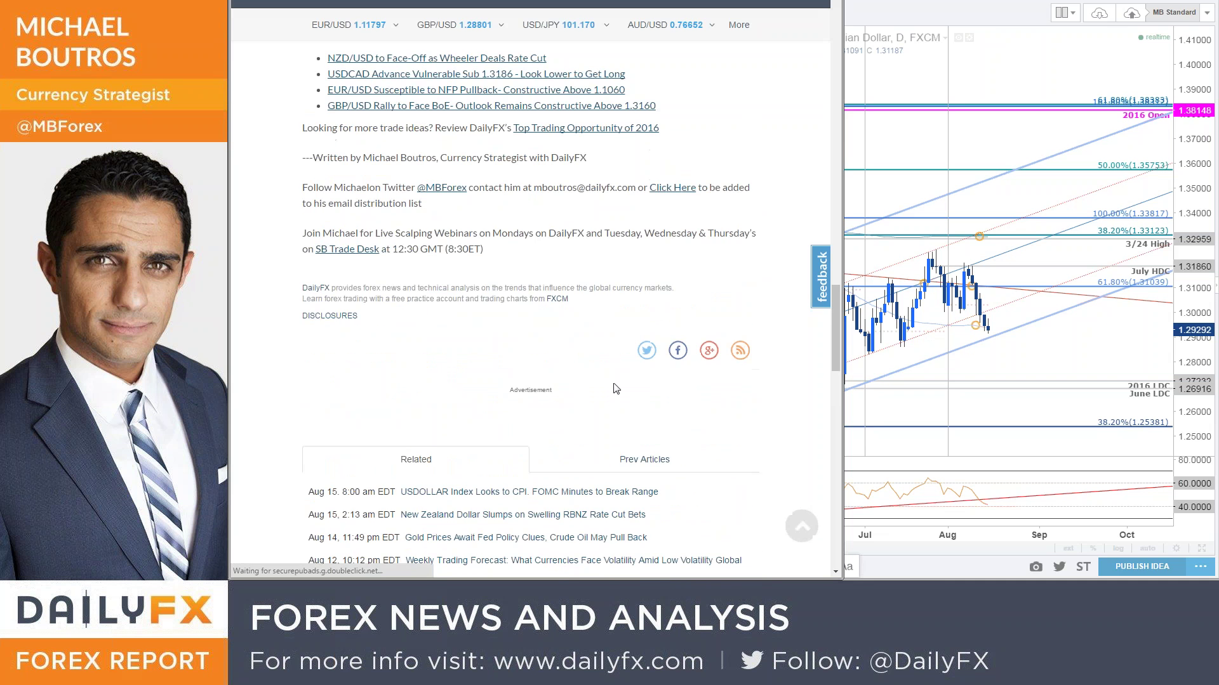
scroll(615, 389, "down", 5)
scroll(443, 370, "up", 10)
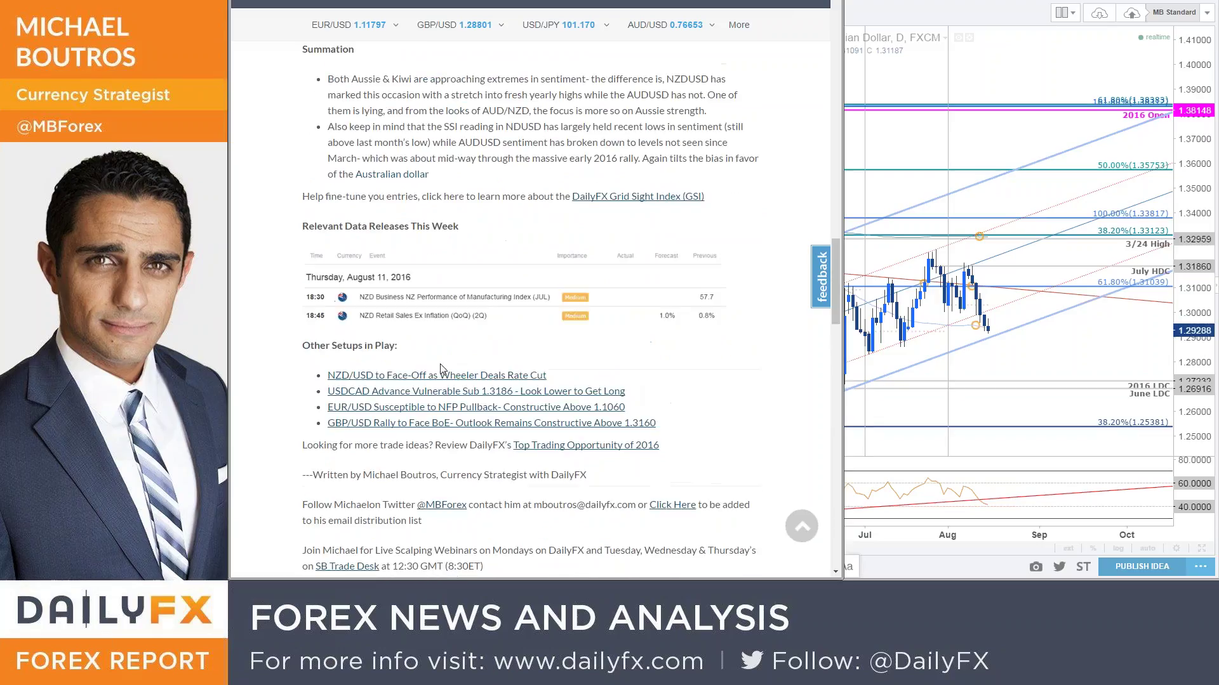
left_click(443, 377)
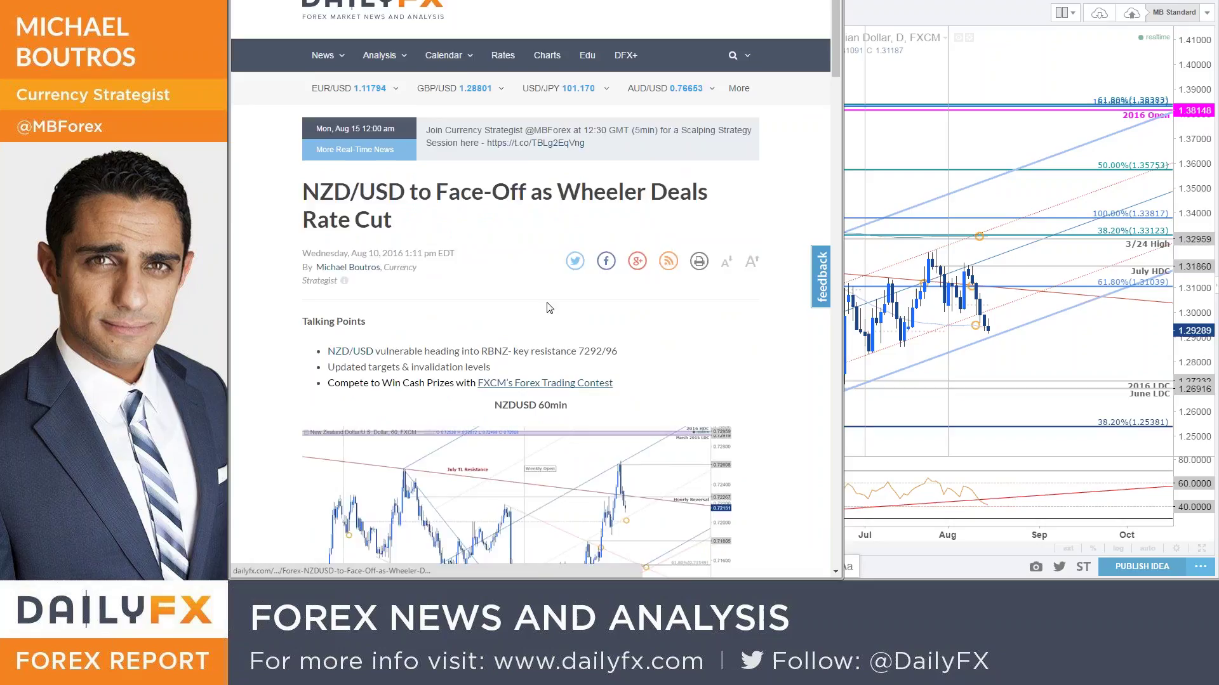
Enlarge the article's NZDUSD 60min chart to review its resistance levels, and return to the charts in TradingView
scroll(549, 308, "down", 5)
left_click(675, 379)
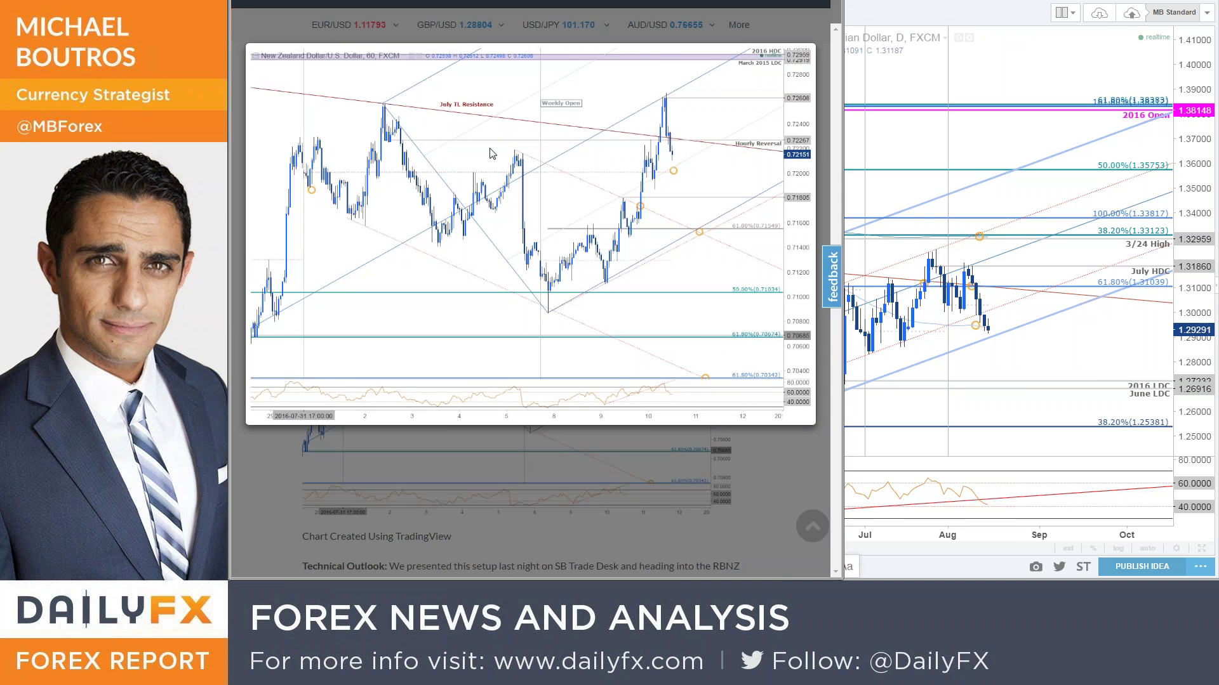
left_click(1117, 335)
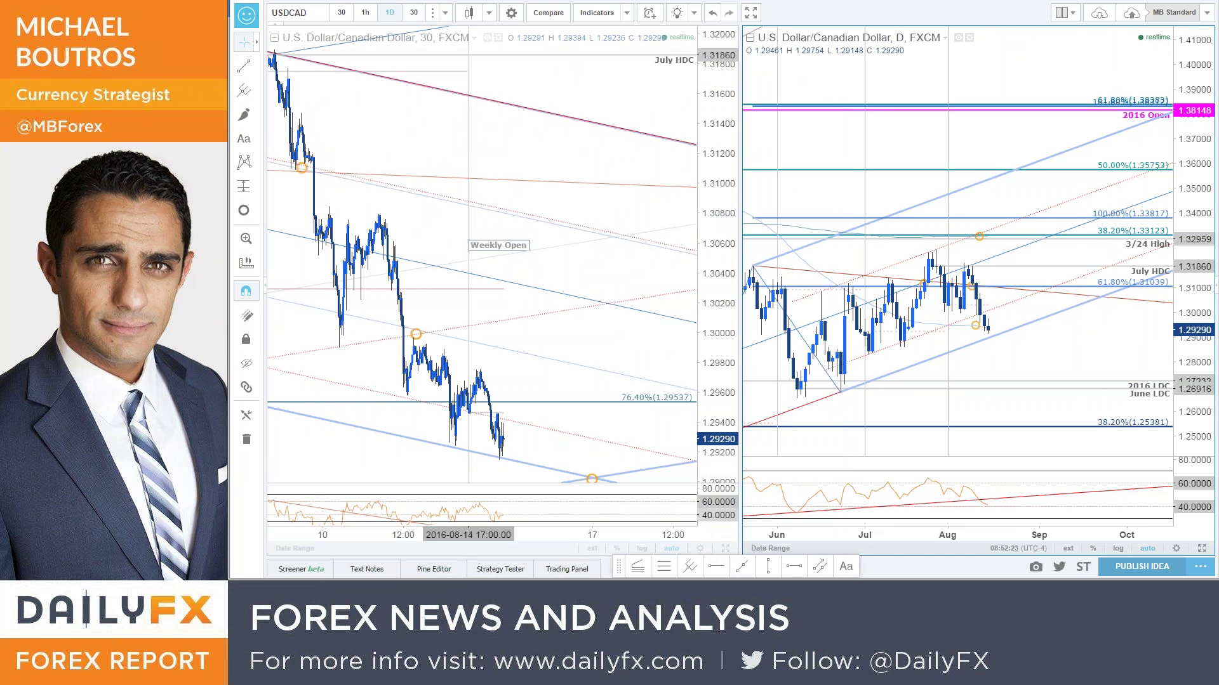
Maximize the daily chart, switch to NZDUSD and examine price against the HDC and March 2015 LDC resistance
left_click(1202, 548)
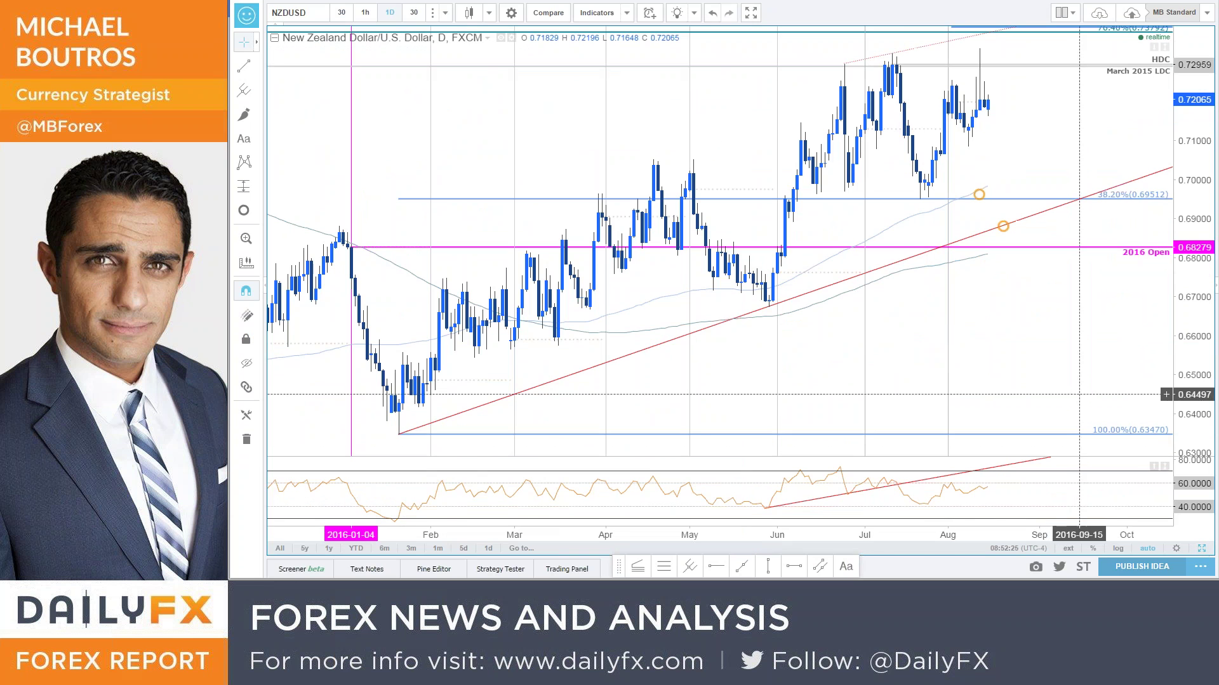
scroll(1084, 296, "down", 5)
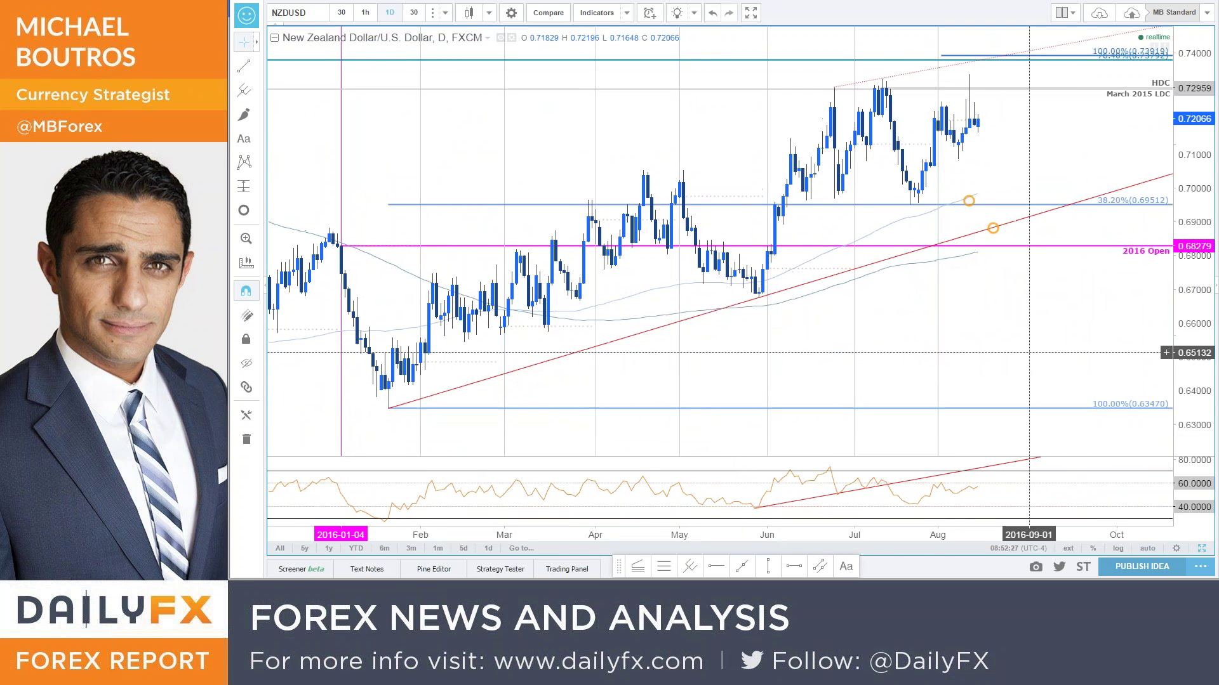
left_click_drag(1085, 296, 1073, 205)
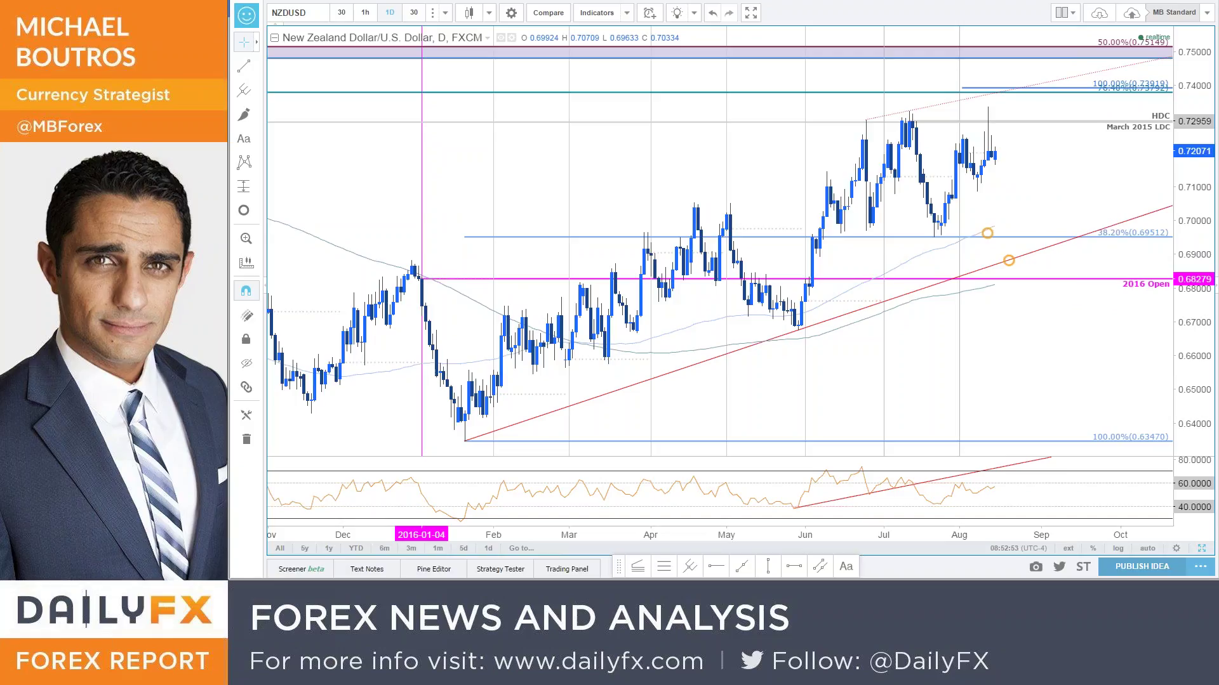
scroll(599, 247, "down", 3)
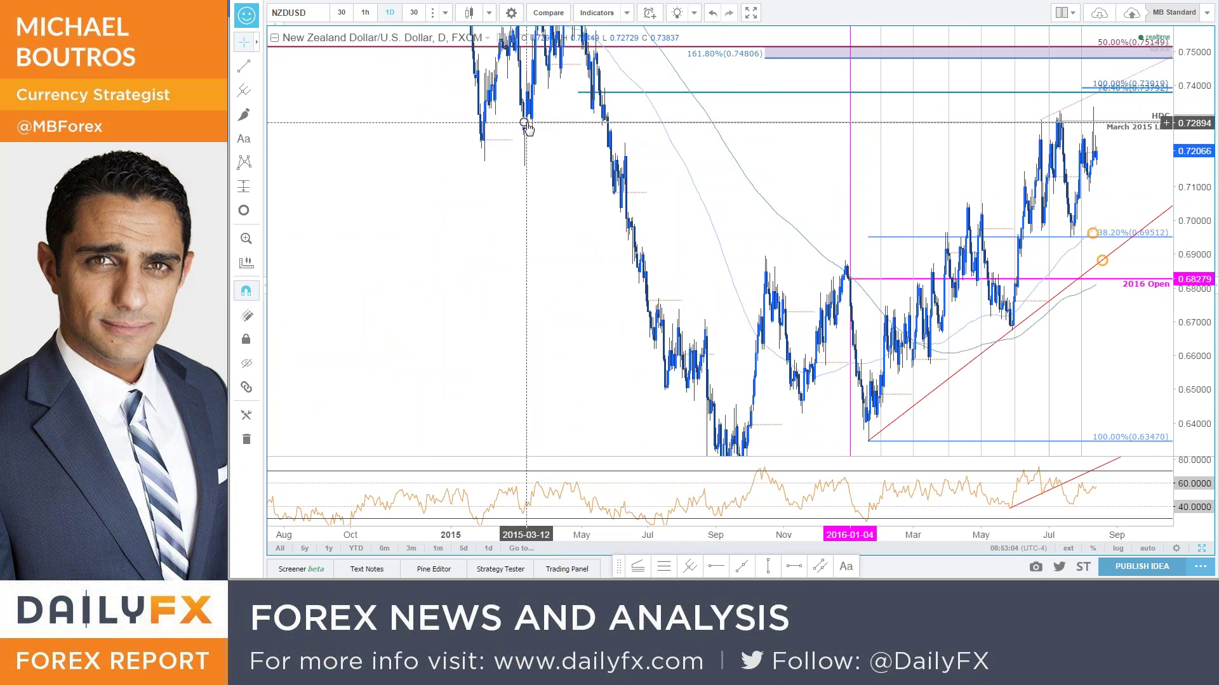
scroll(1049, 416, "up", 3)
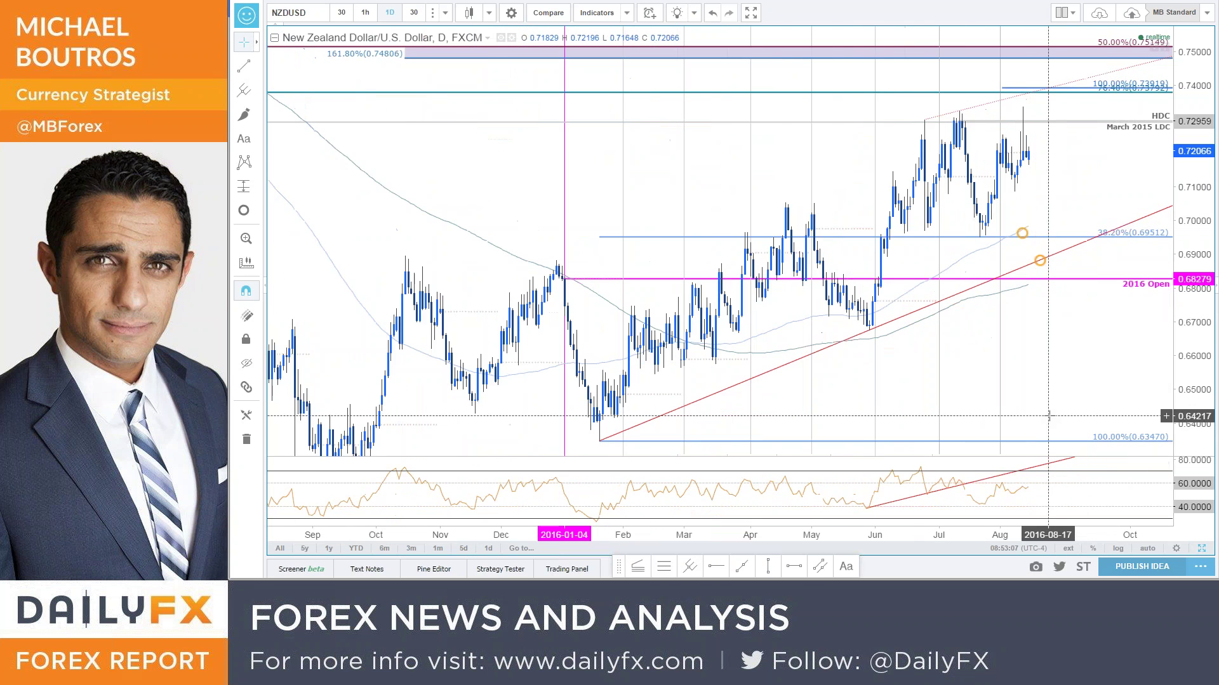
scroll(1048, 416, "up", 1)
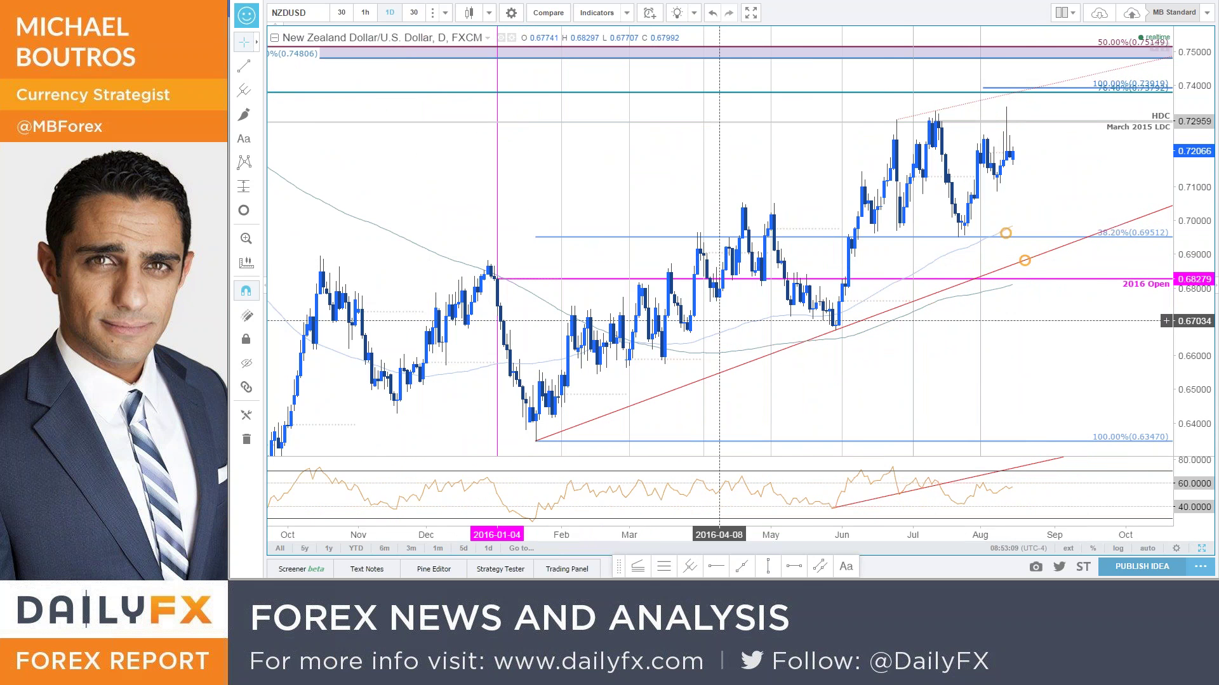
scroll(885, 254, "up", 1)
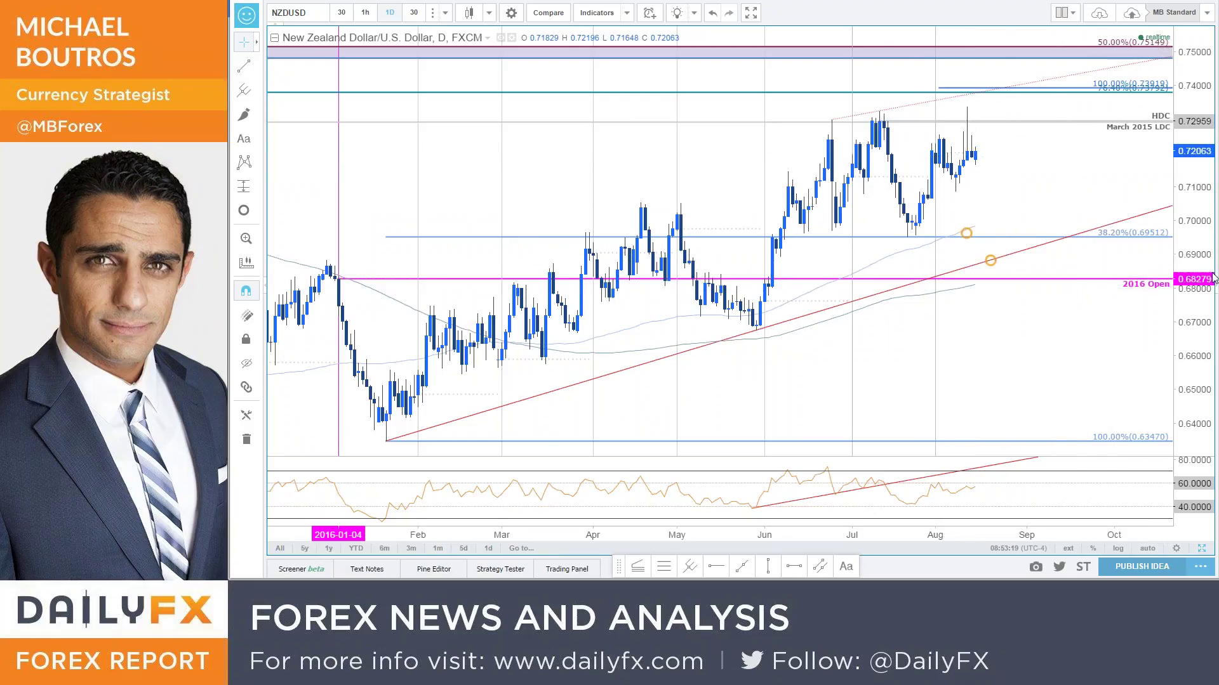
Copy a small ellipse marker onto the resistance confluence near 0.7392 on the NZDUSD daily chart, just after the latest candles
scroll(1110, 437, "down", 5)
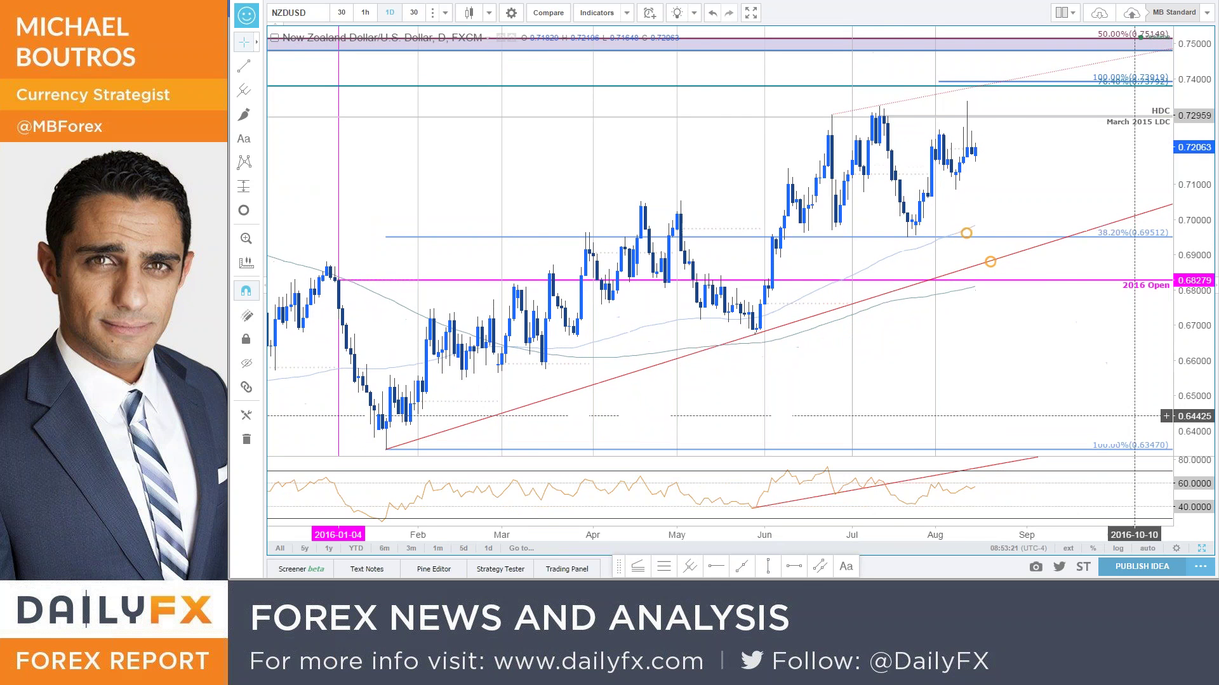
scroll(1110, 437, "up", 1)
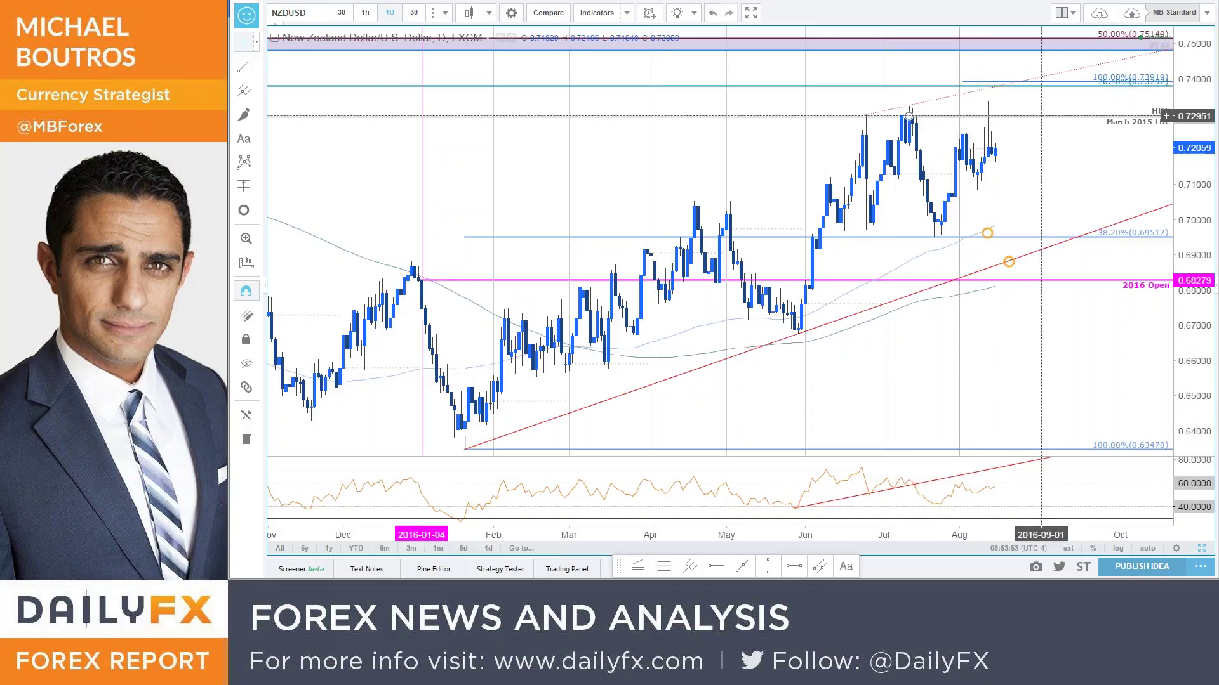
mouse_move(990, 231)
left_mouse_down()
mouse_move(951, 238)
mouse_move(969, 234)
mouse_move(975, 89)
left_mouse_up()
left_click(950, 239)
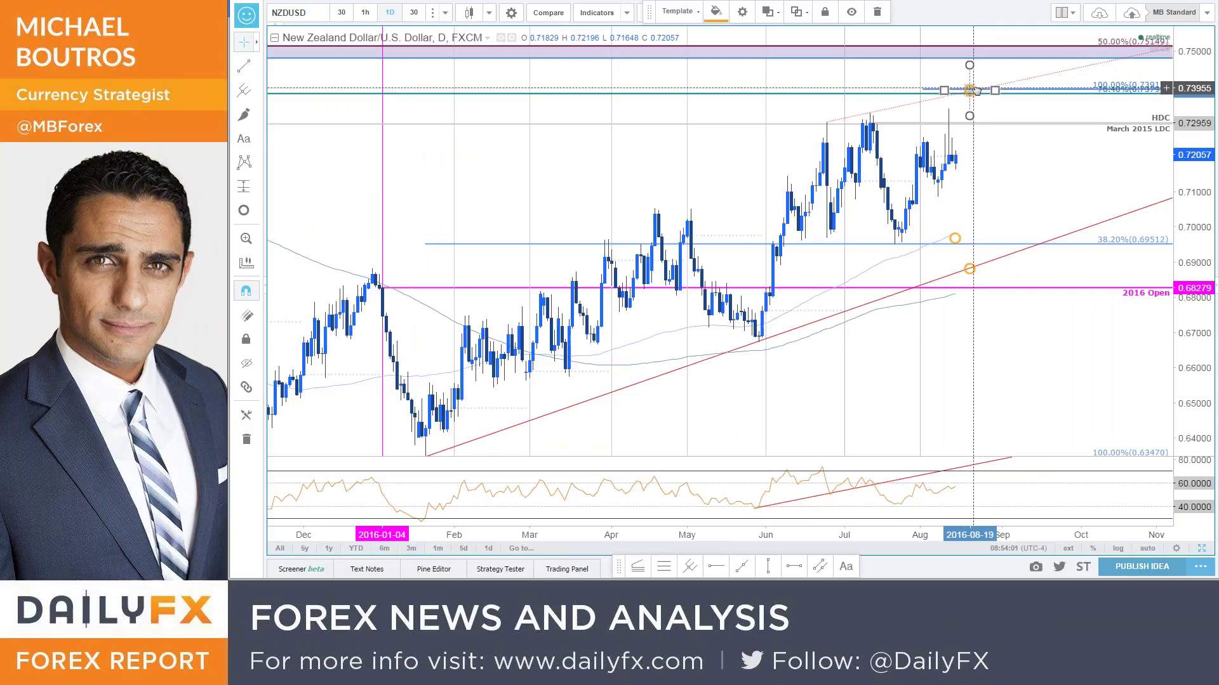
left_click(1037, 246)
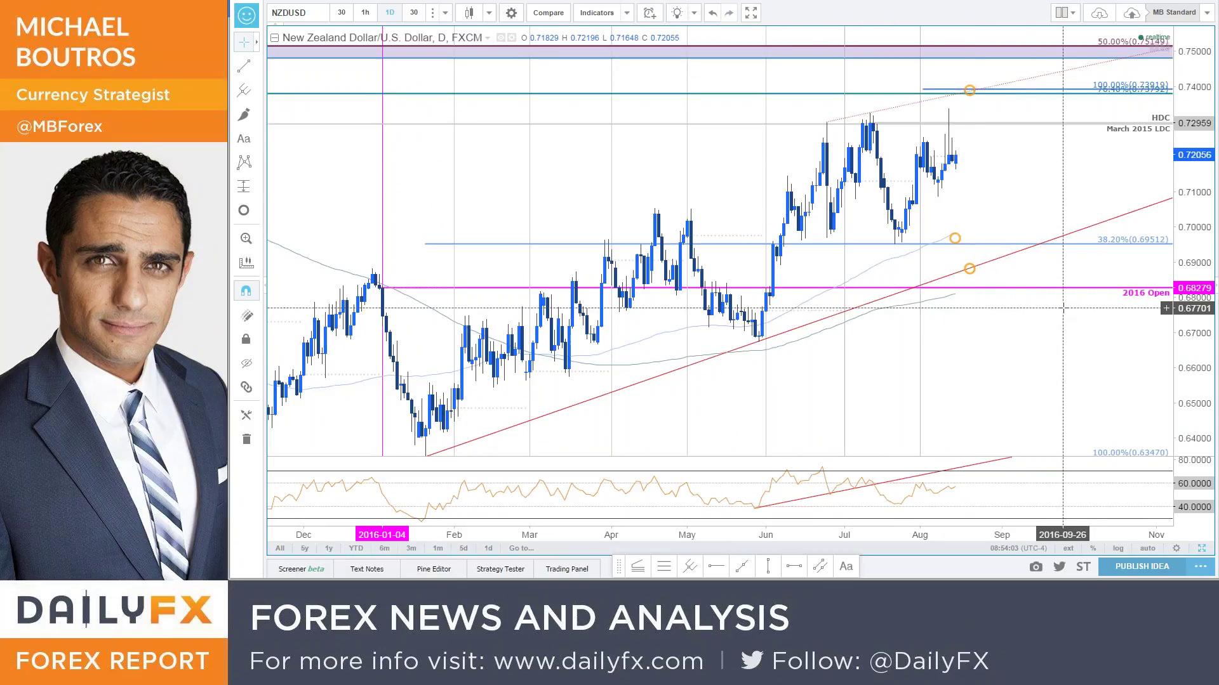
left_click(1047, 94)
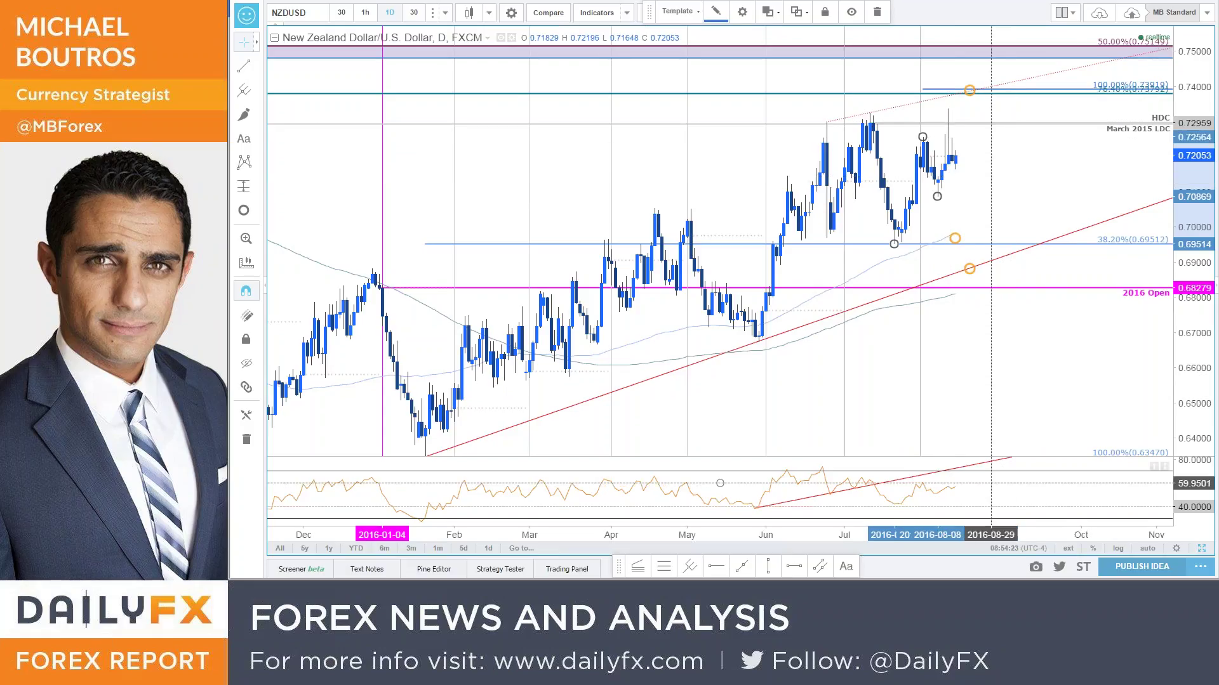
Restore the side-by-side layout from the NZDUSD daily chart and maximize the 30-minute chart
left_click_drag(981, 146, 1018, 138)
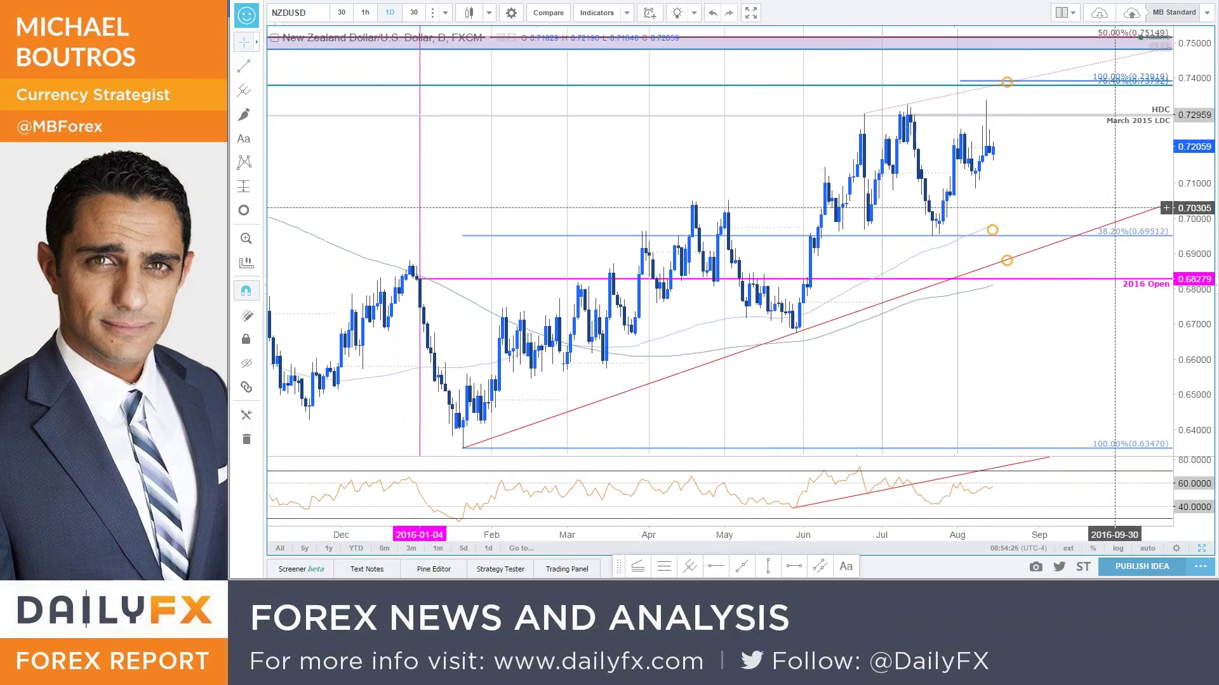
scroll(1080, 359, "up", 2)
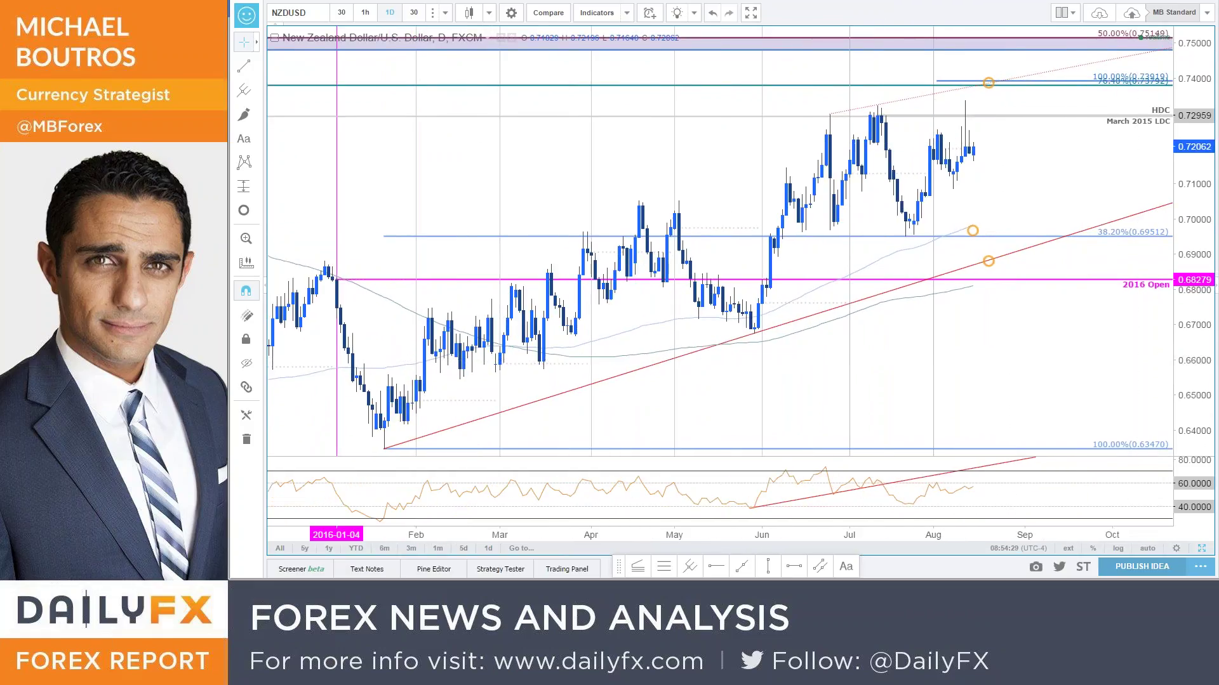
left_click_drag(1006, 158, 1016, 160)
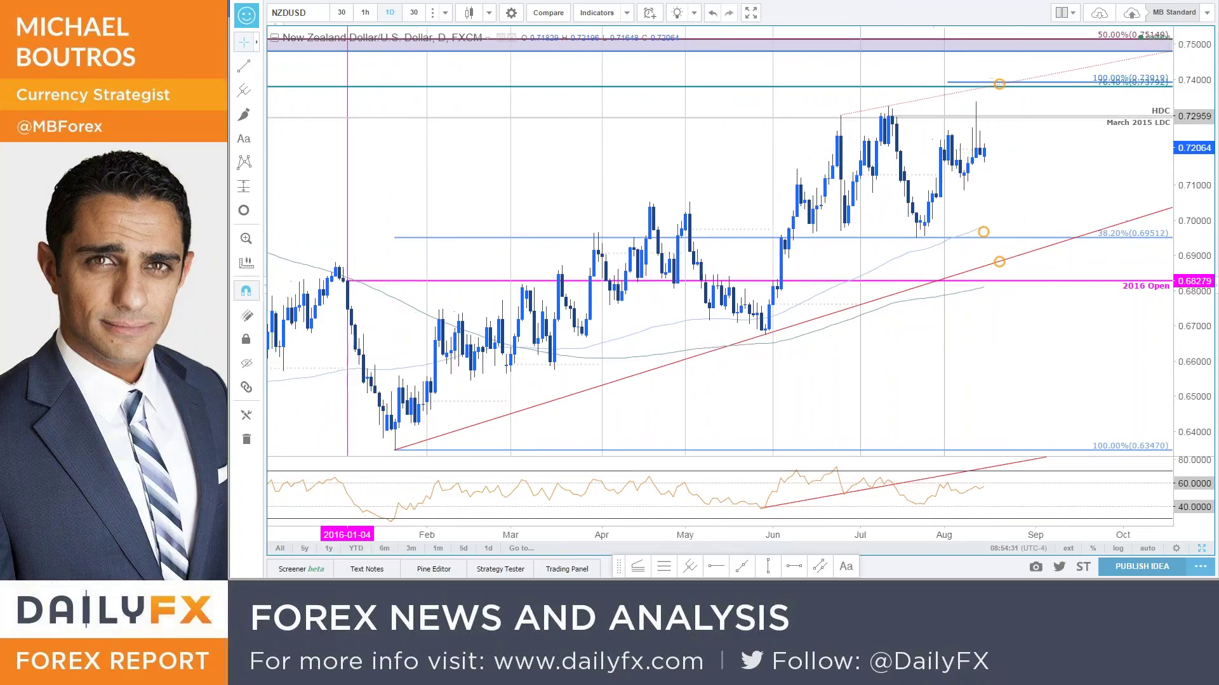
left_click(1201, 548)
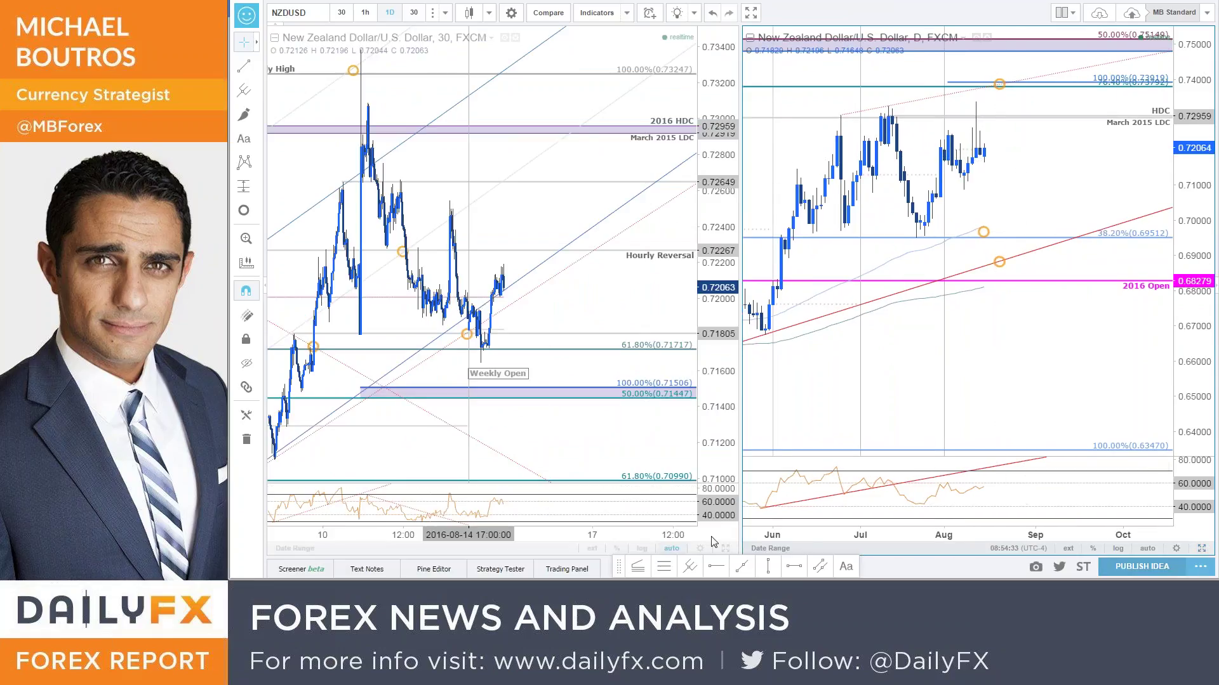
left_click(1202, 548)
scroll(950, 416, "down", 4)
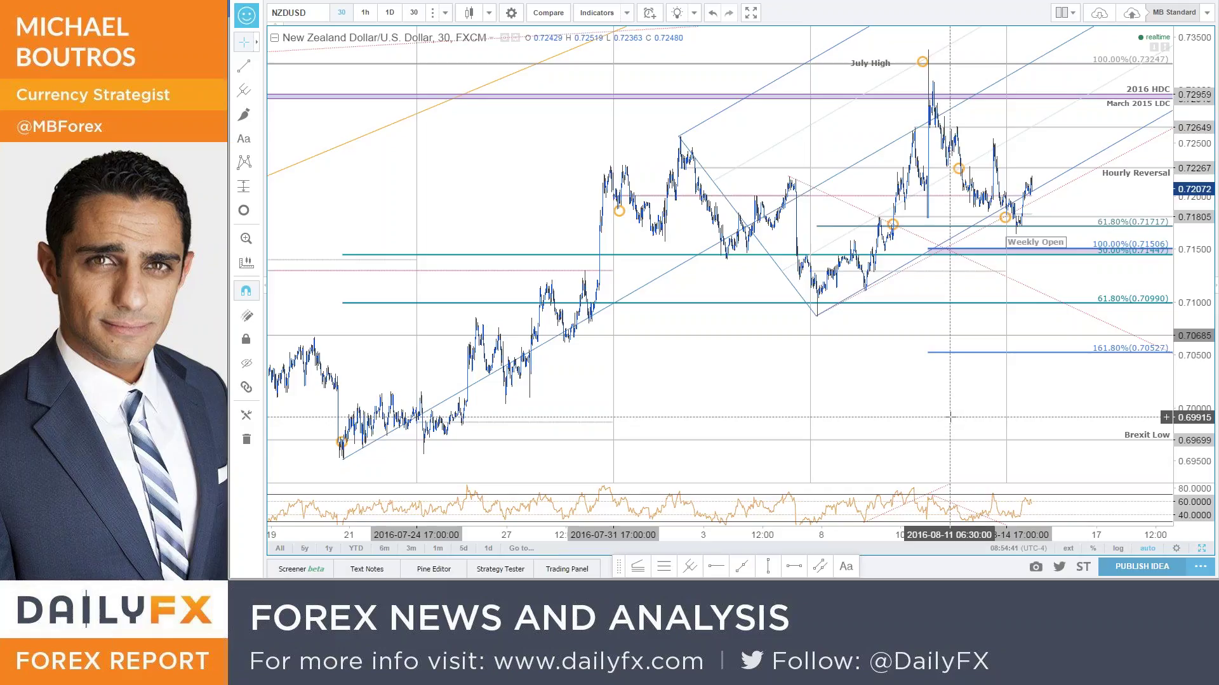
Examine NZDUSD 30-minute price action around the weekly open, its ellipse marker and the lower blue slope line
scroll(946, 406, "up", 5)
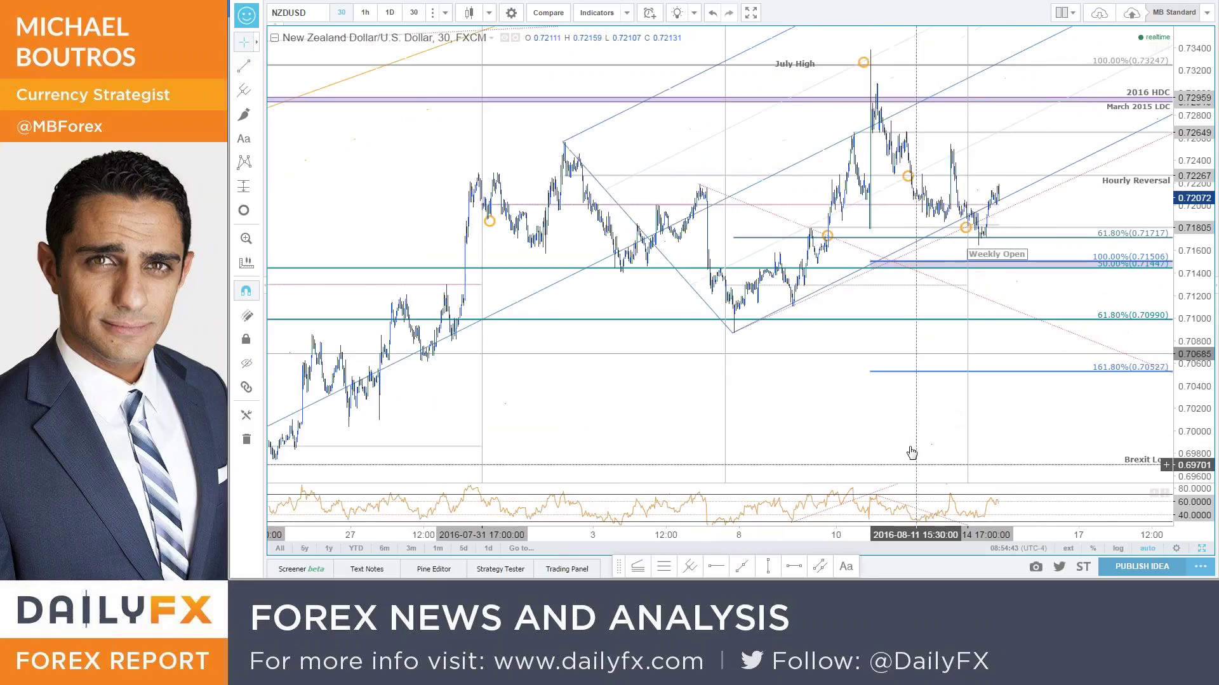
scroll(889, 310, "up", 2)
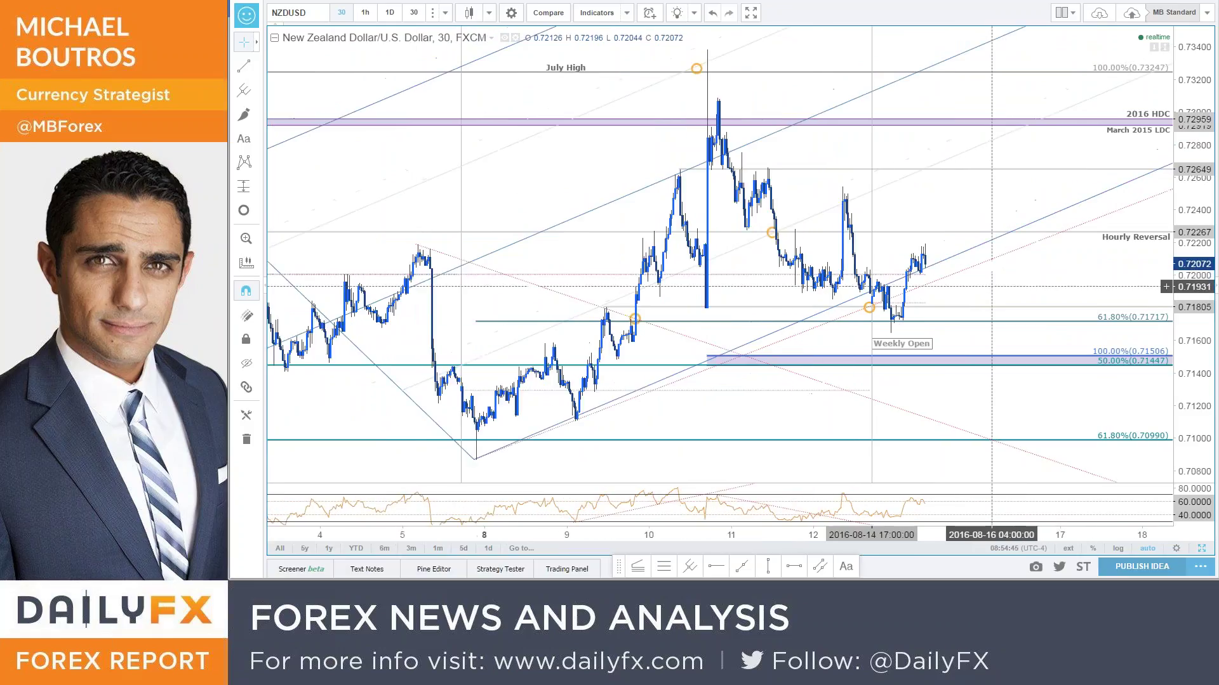
left_click(839, 306)
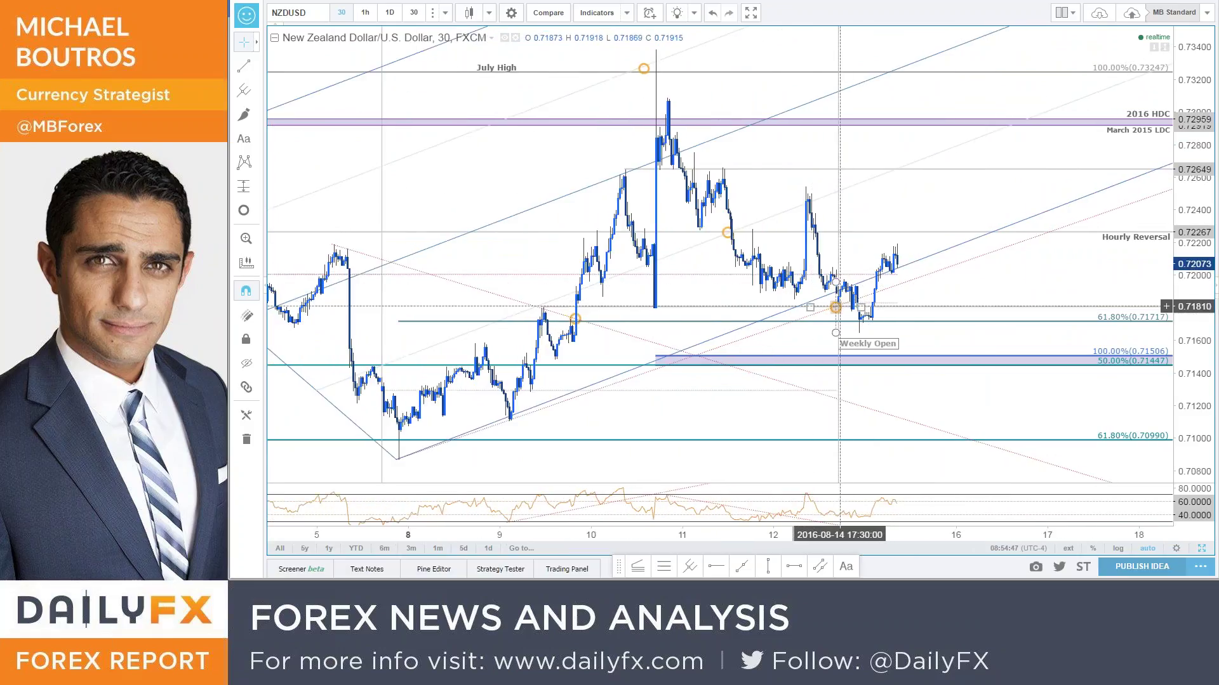
left_click(860, 311)
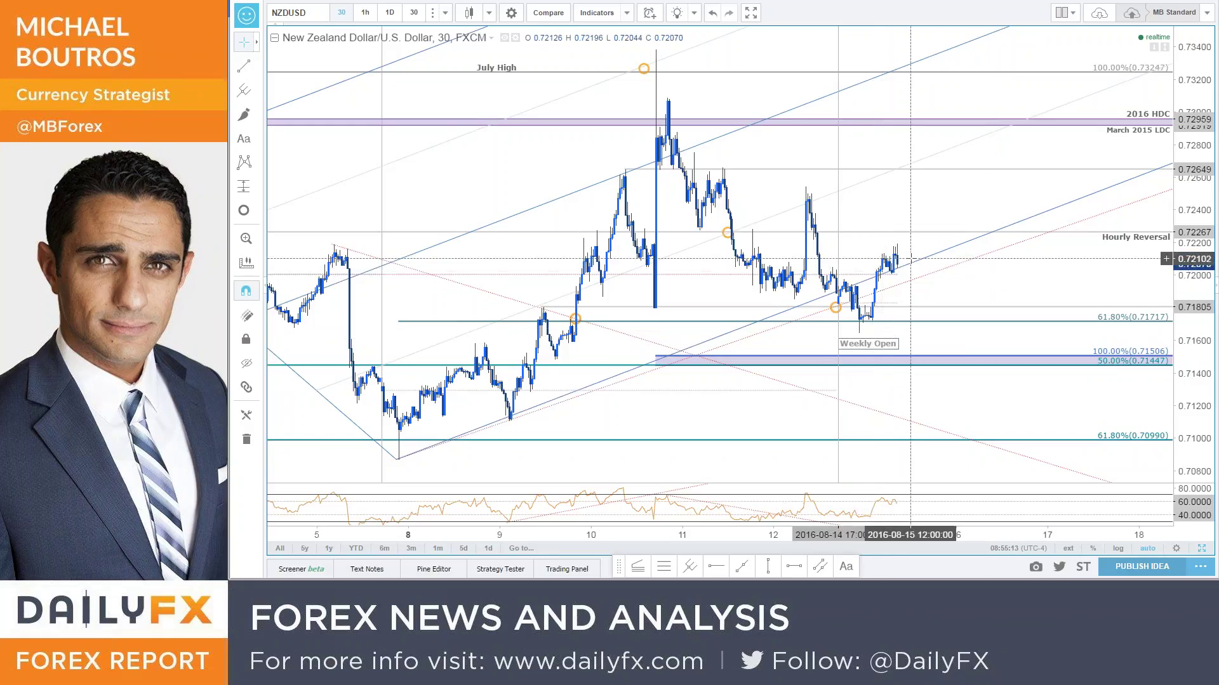
left_click(914, 262)
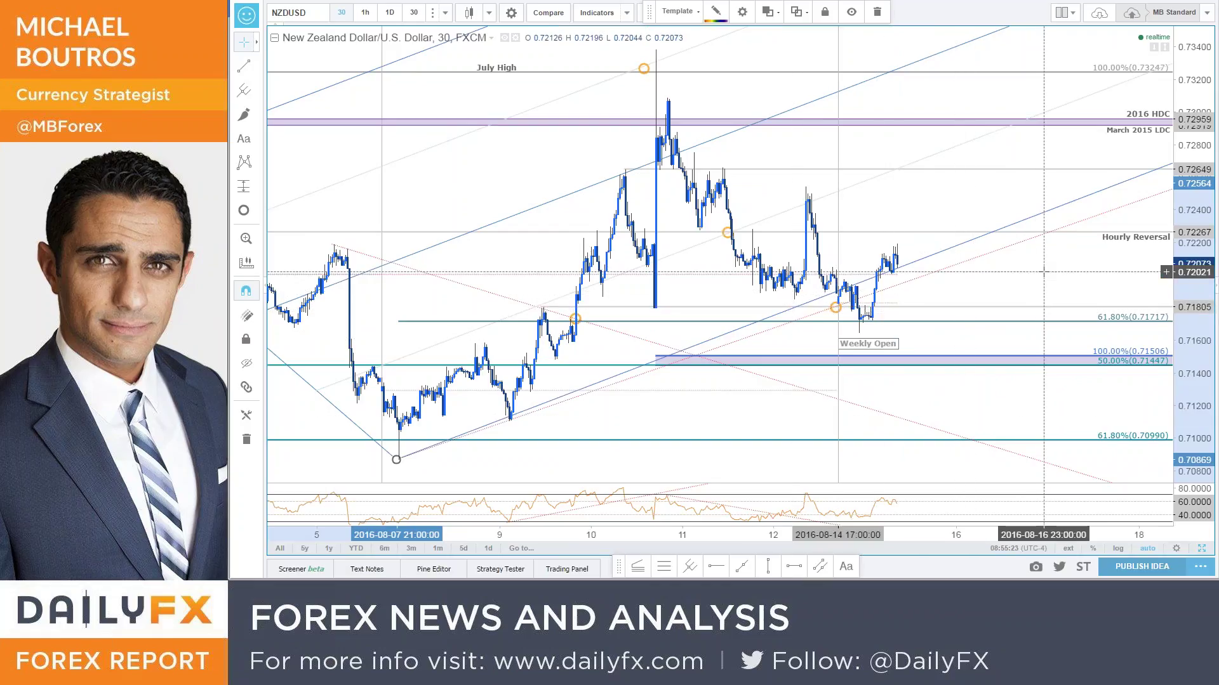
scroll(537, 134, "up", 2)
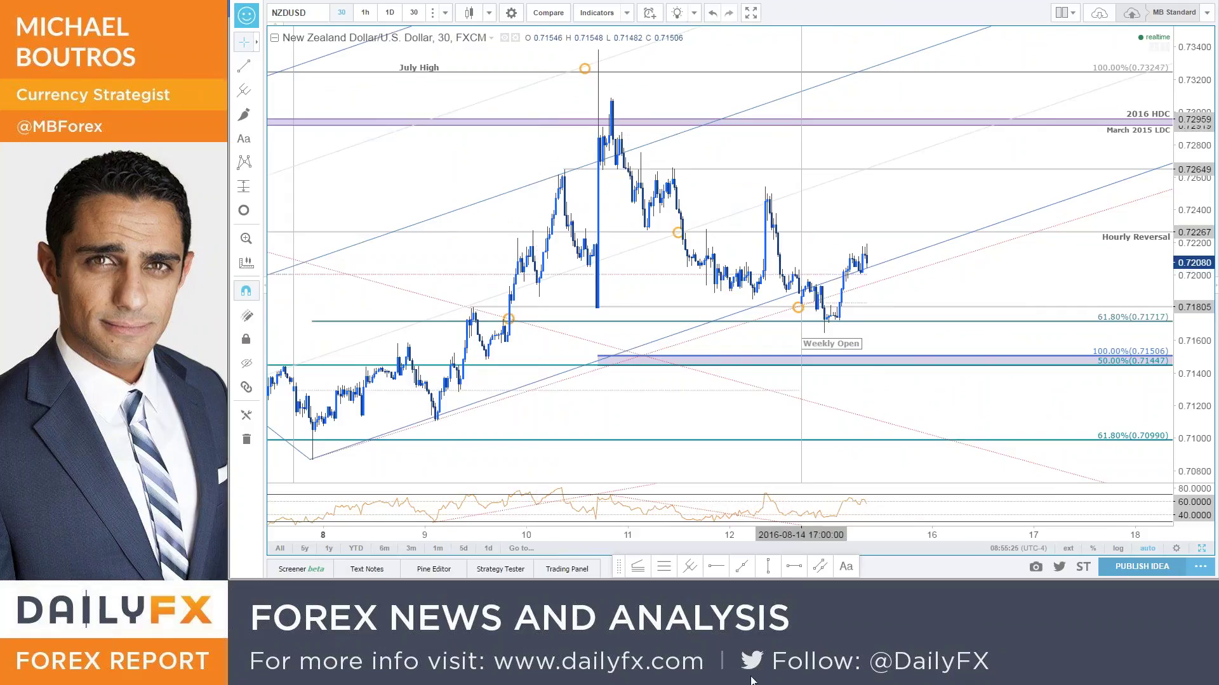
Draw a descending trend line on the NZDUSD 30-minute chart from the August 10 high at 0.7309 through the August 12 high at 0.7255
key("alt+t")
left_click(610, 97)
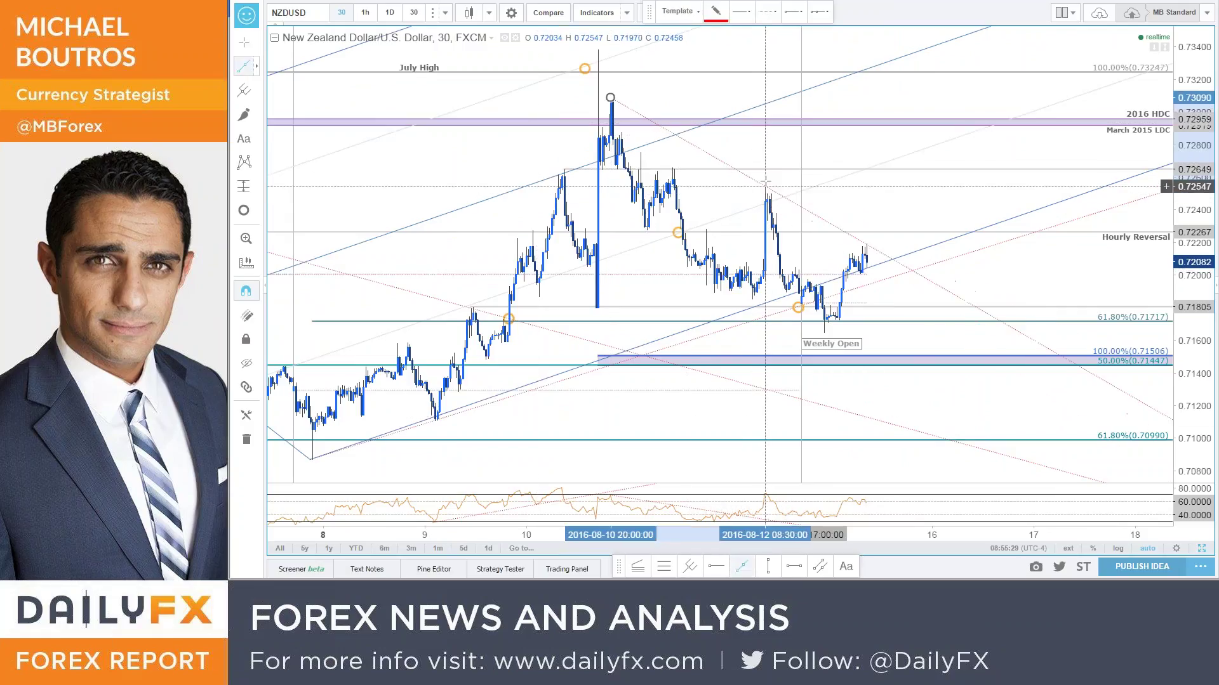
left_click(765, 186)
left_click(946, 210)
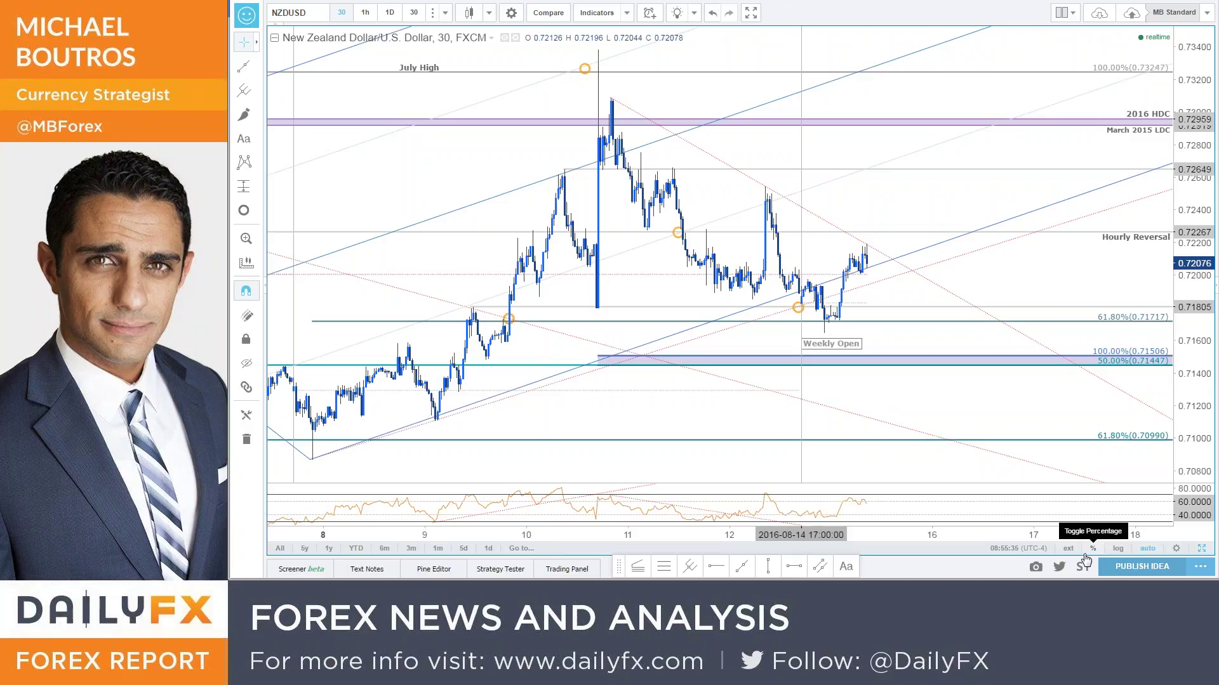
left_click_drag(1013, 261, 1085, 262)
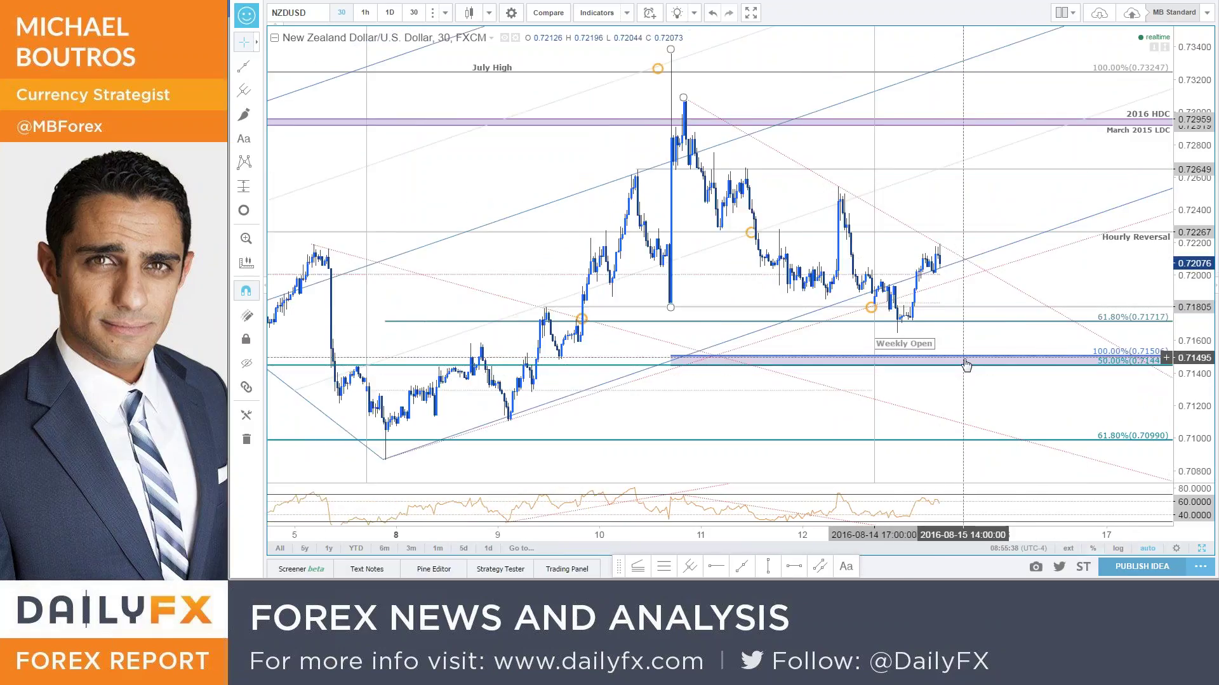
Copy a small ellipse marker onto the 61.8% level at 0.7099 where the descending red slope line crosses it
scroll(965, 364, "down", 5)
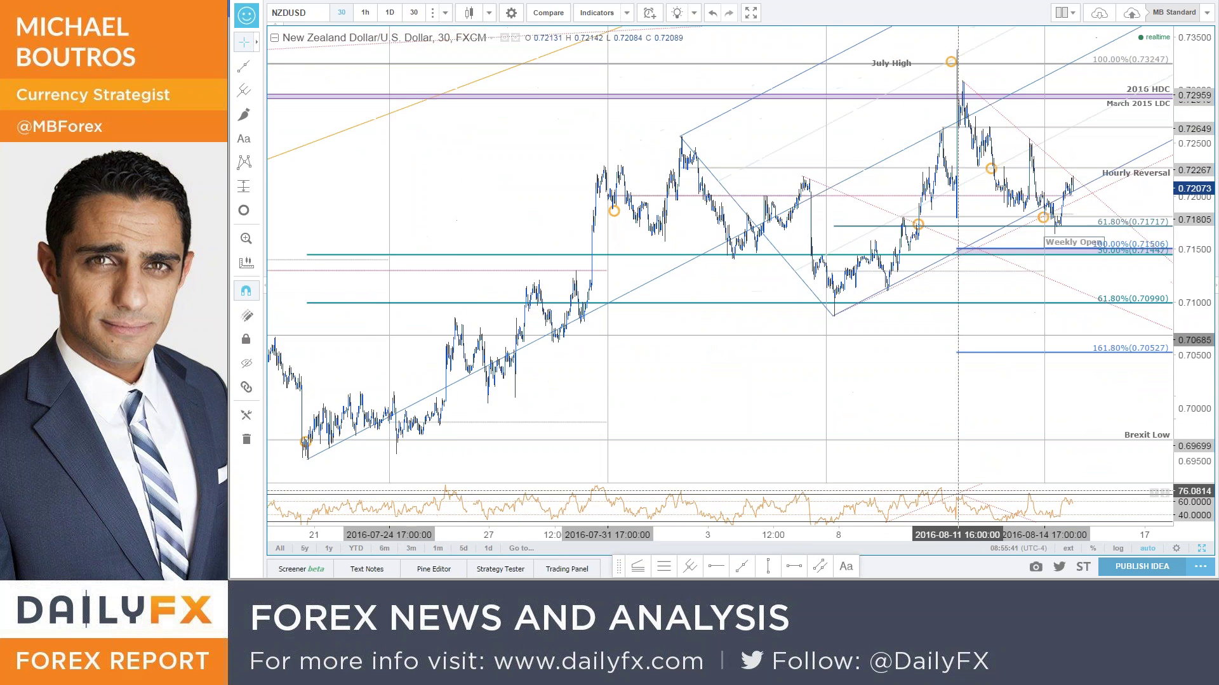
scroll(961, 340, "down", 3)
left_click_drag(965, 405, 800, 406)
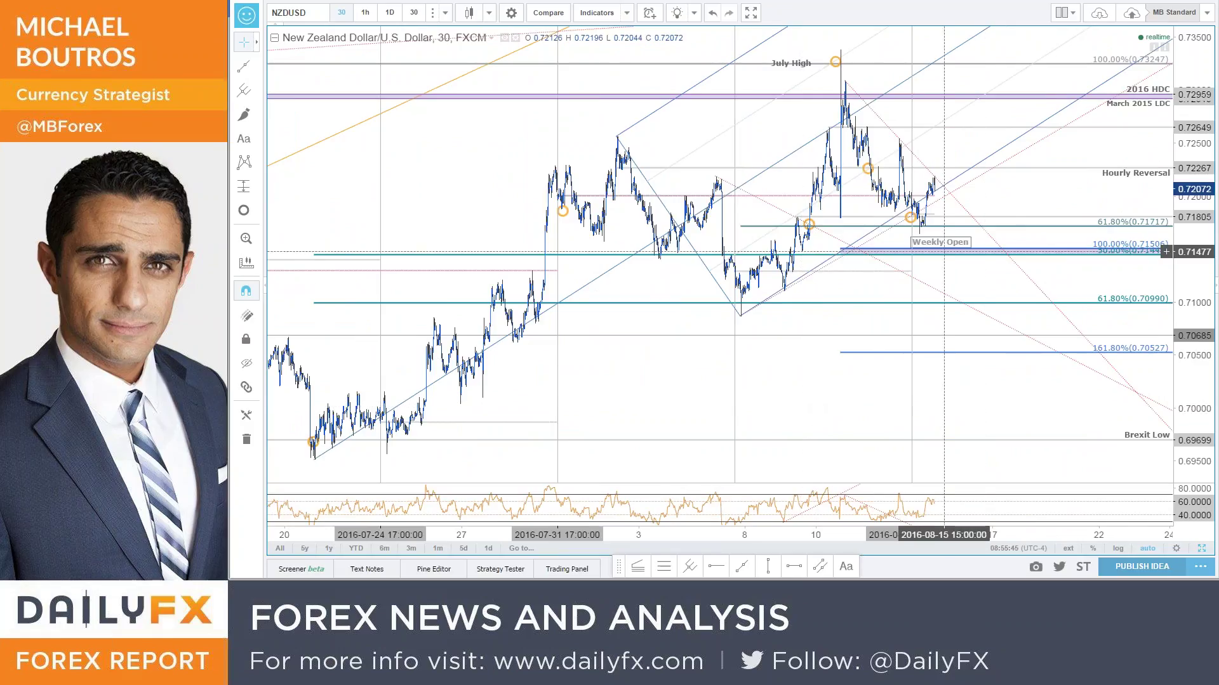
mouse_move(918, 221)
left_mouse_down()
mouse_move(981, 326)
mouse_move(965, 307)
left_mouse_up()
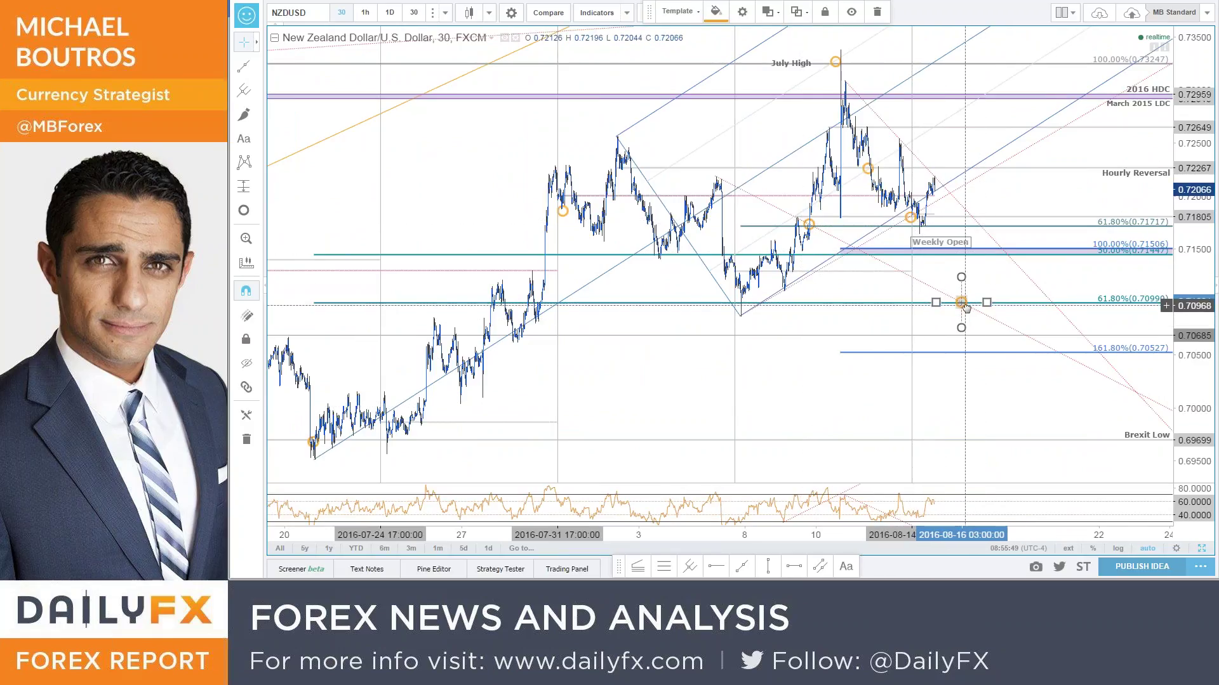
left_click(993, 323)
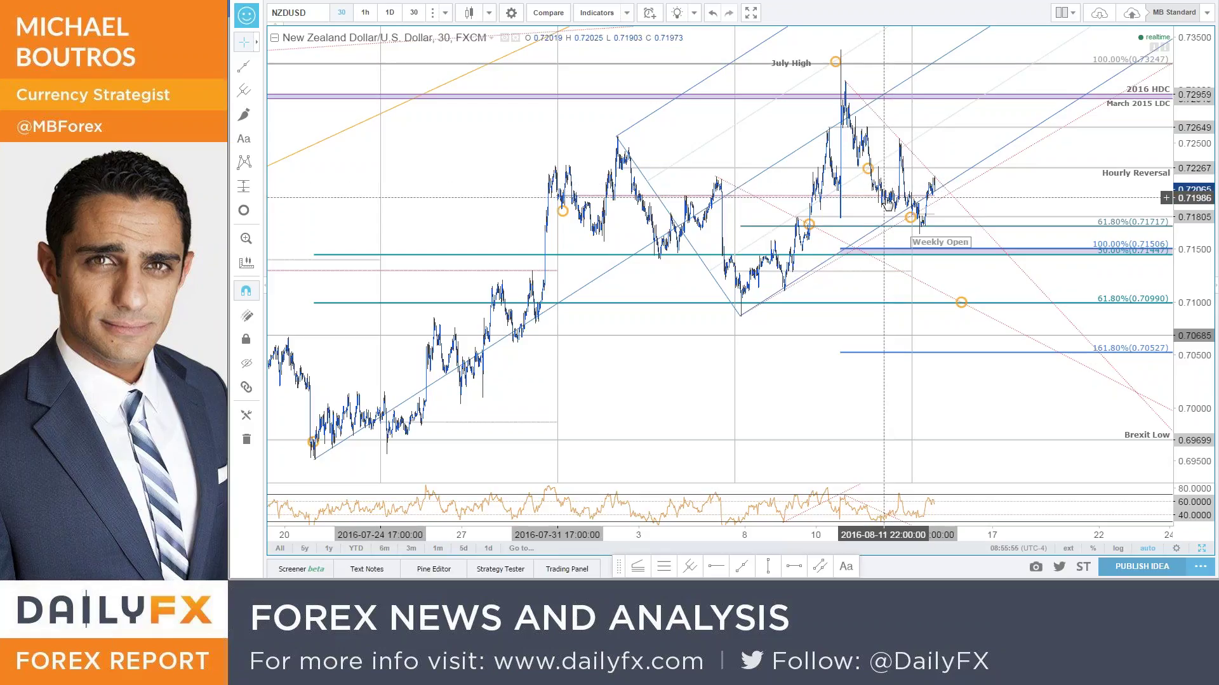
scroll(966, 359, "up", 1)
scroll(967, 359, "up", 1)
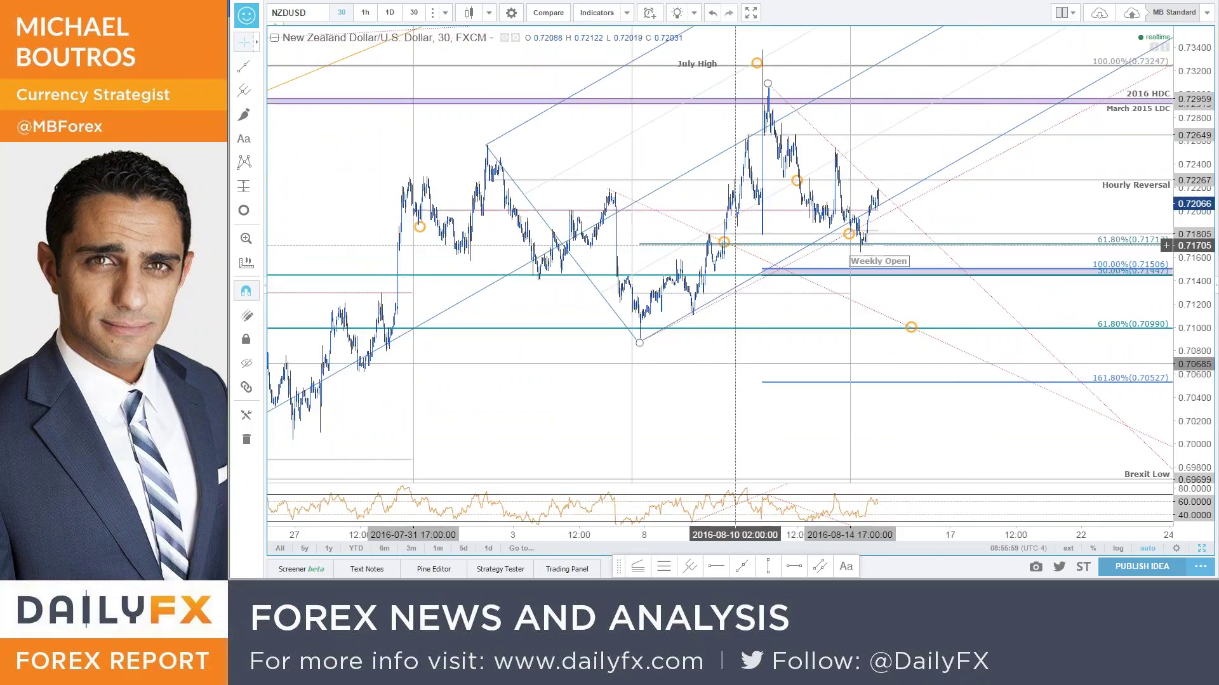
scroll(970, 232, "up", 3)
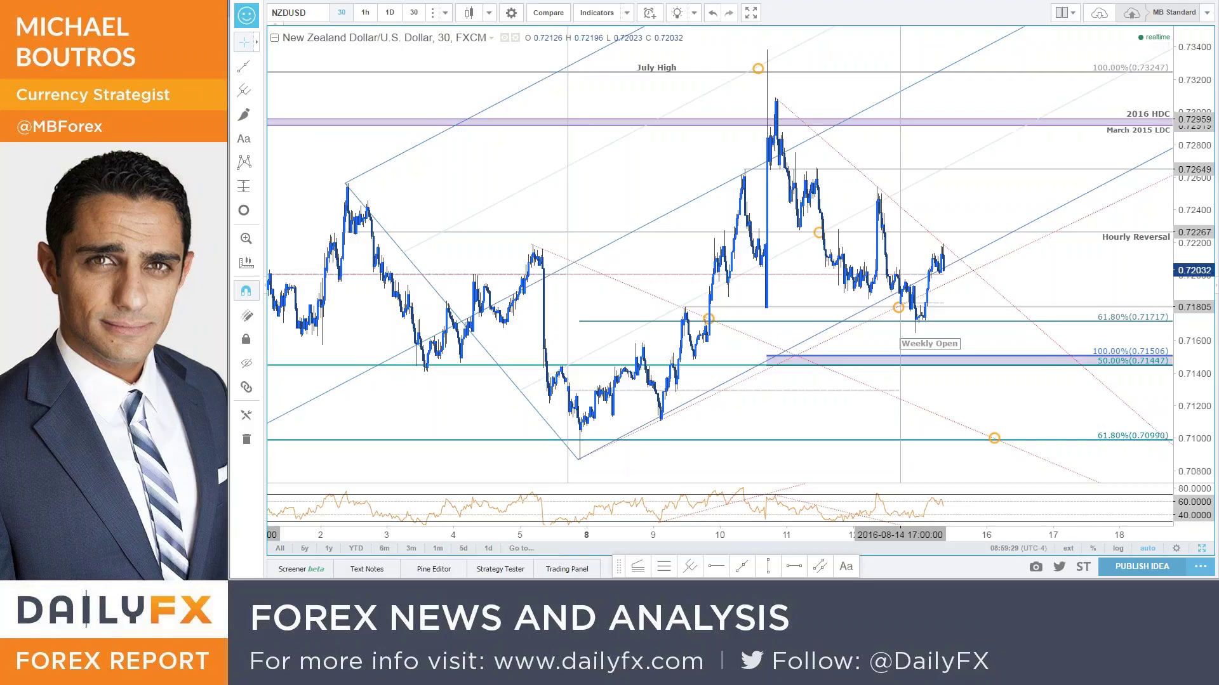
Switch to EURUSD and examine the 30-minute chart's ascending blue trend line, red slope lines and Fibonacci levels since late July
key("Down")
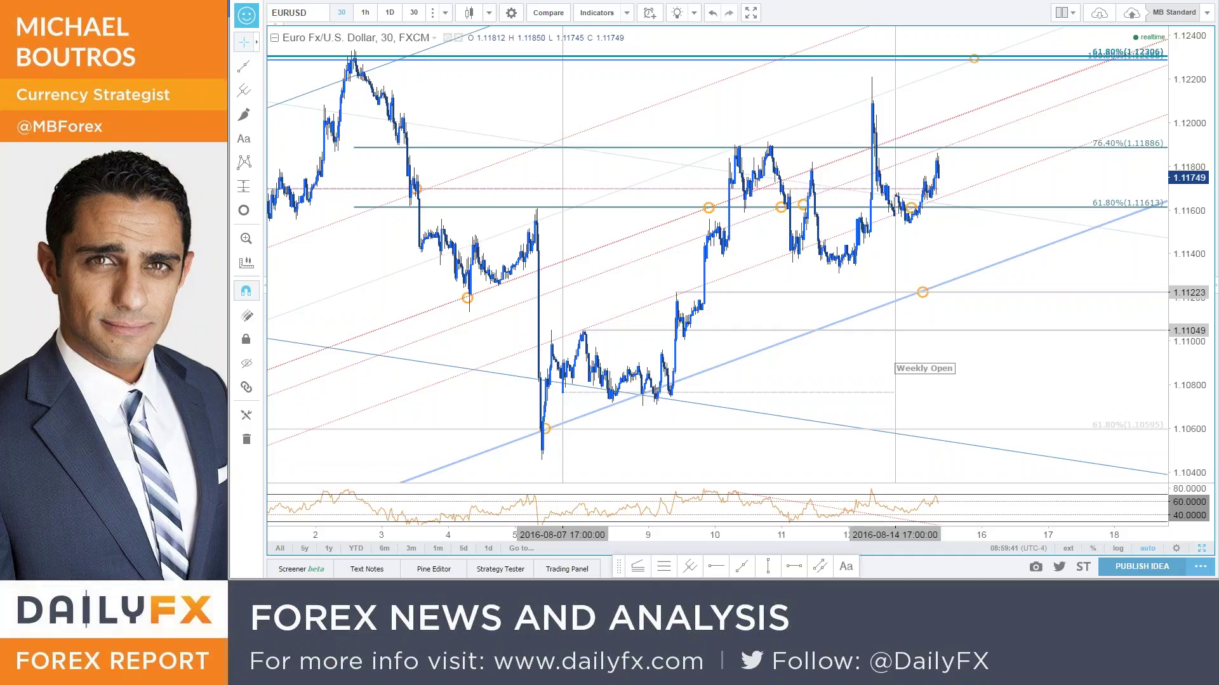
left_click(913, 218)
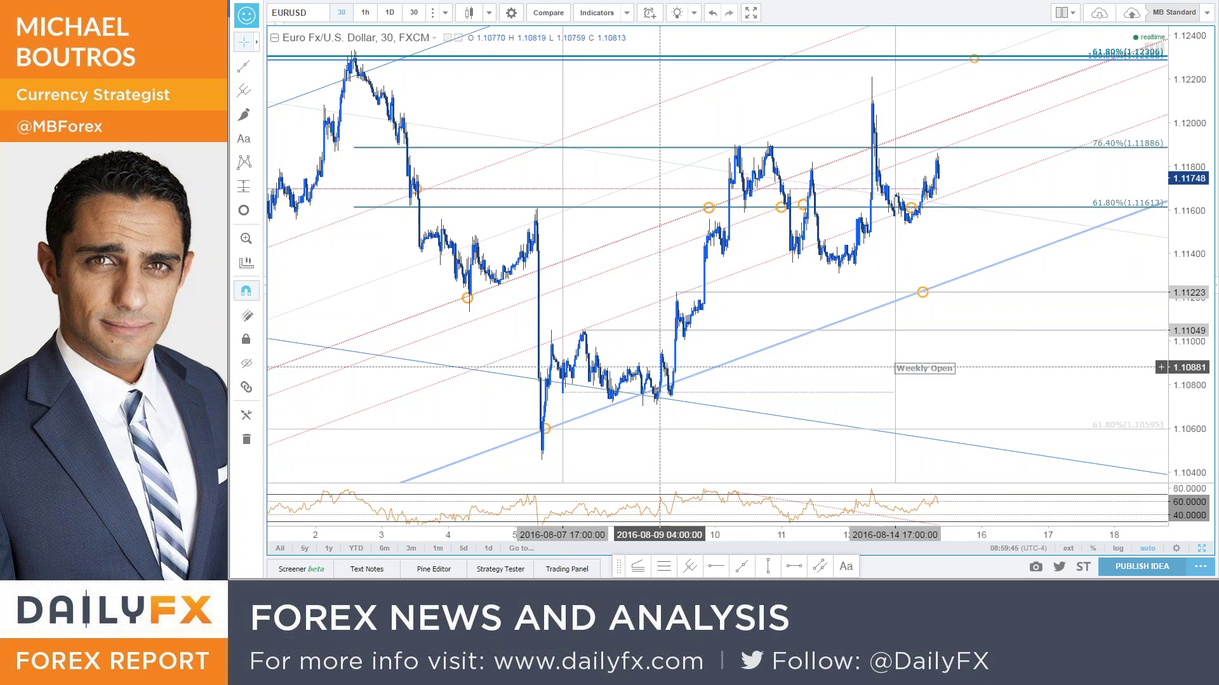
scroll(914, 217, "down", 3)
scroll(614, 347, "down", 2)
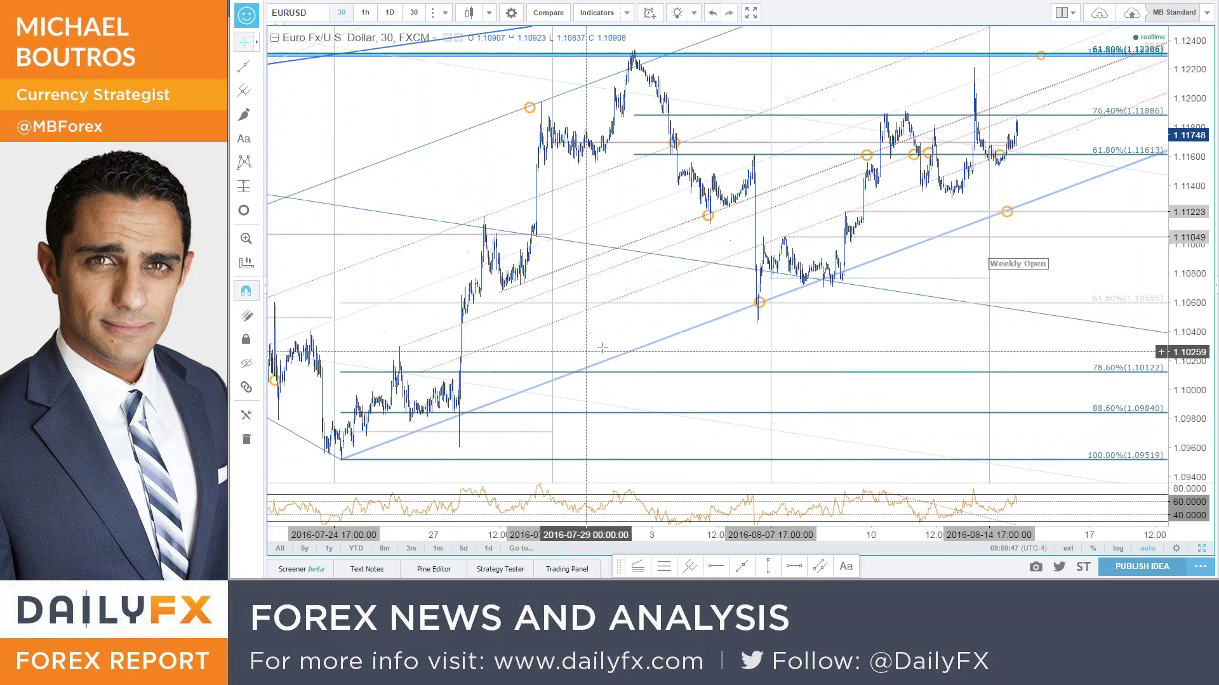
scroll(614, 347, "up", 3)
scroll(902, 293, "up", 2)
scroll(772, 244, "down", 4)
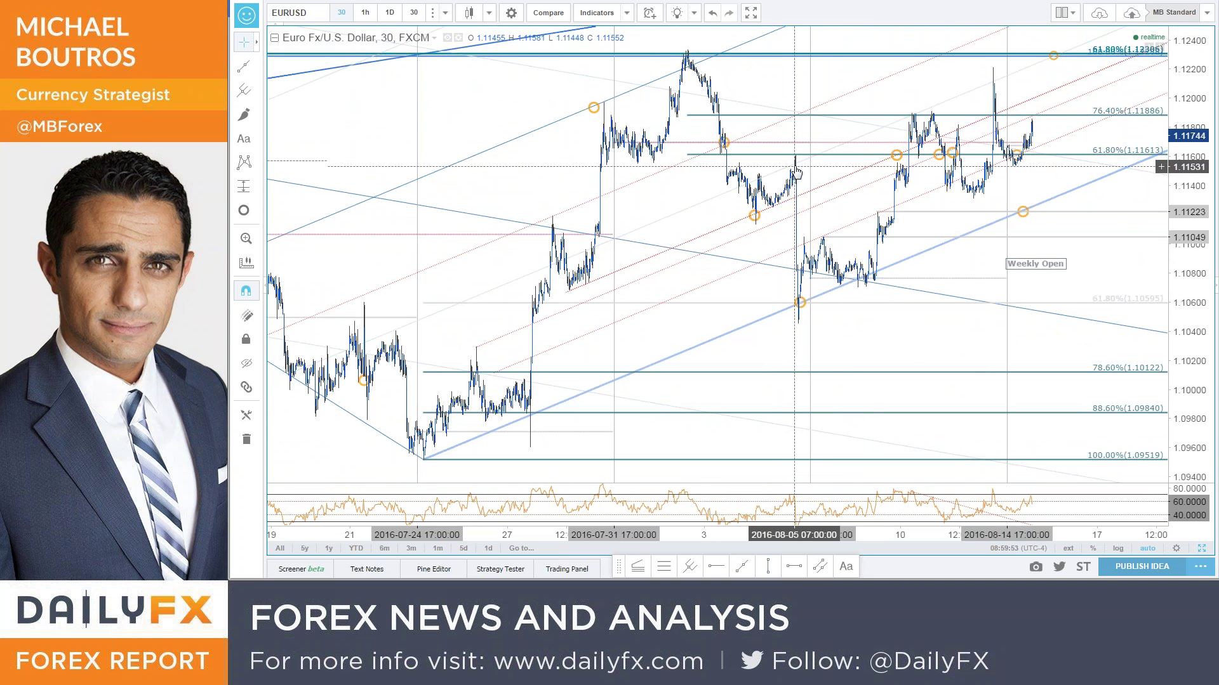
scroll(945, 174, "up", 1)
scroll(952, 176, "up", 2)
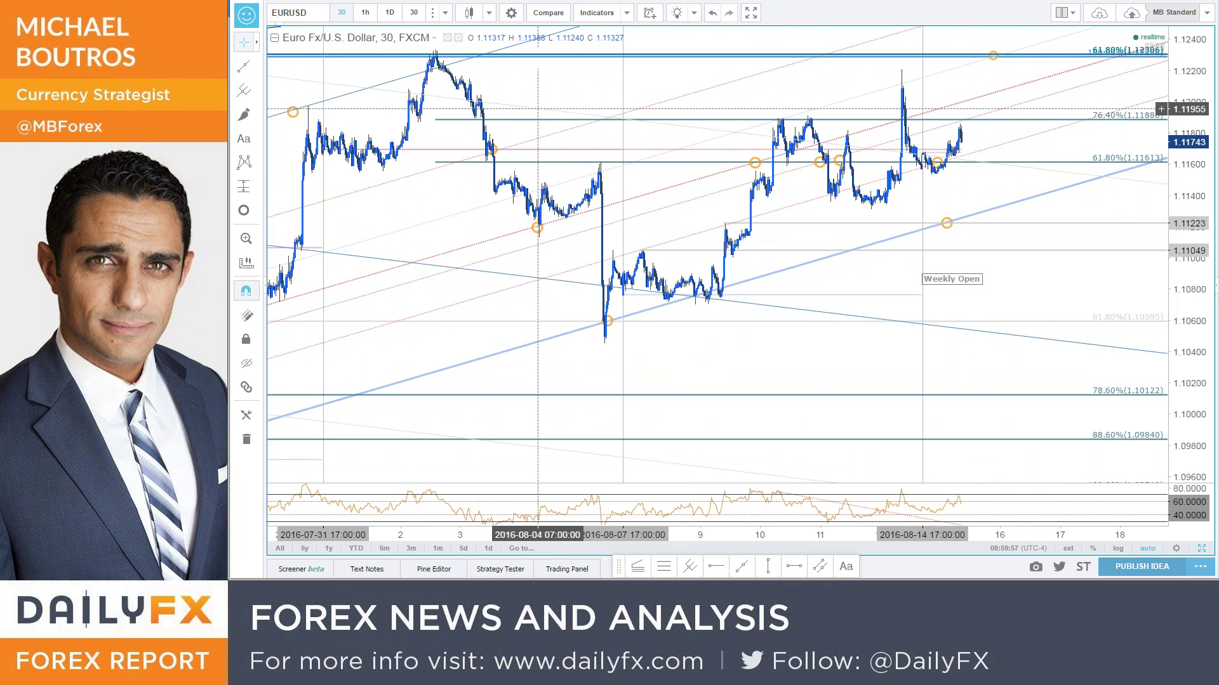
left_click_drag(458, 80, 457, 80)
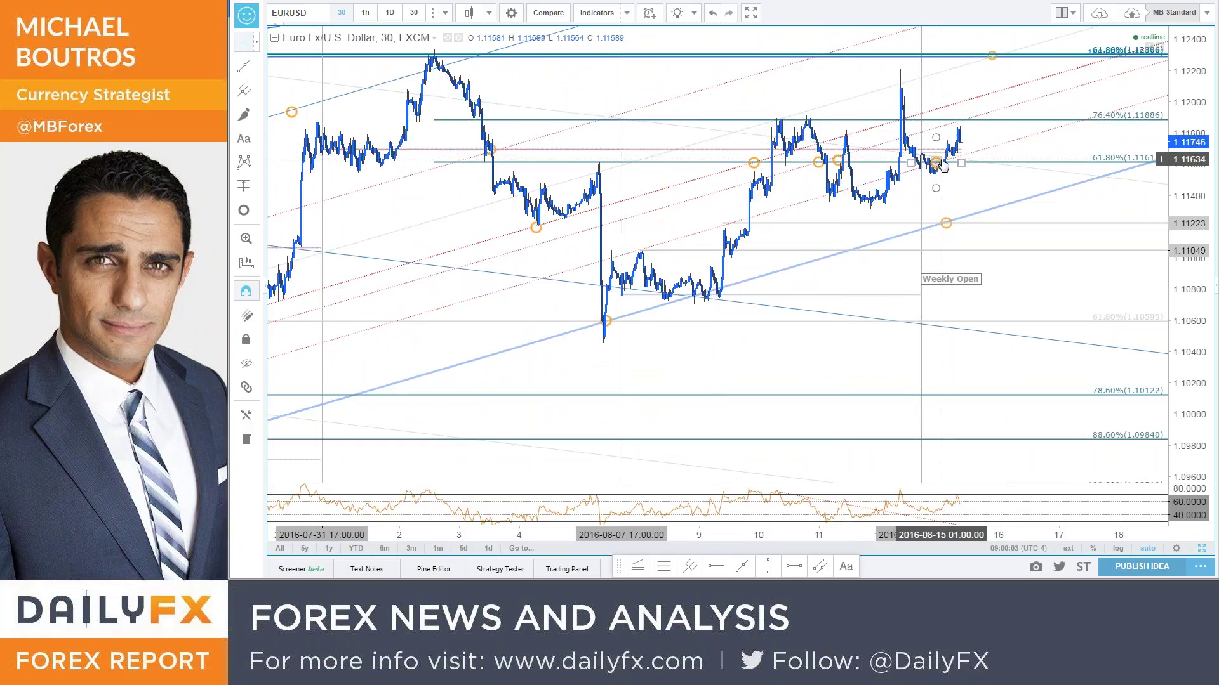
Examine recent EURUSD price action around the weekly open between the 61.8% and 76.4% Fibonacci levels
scroll(943, 156, "up", 4)
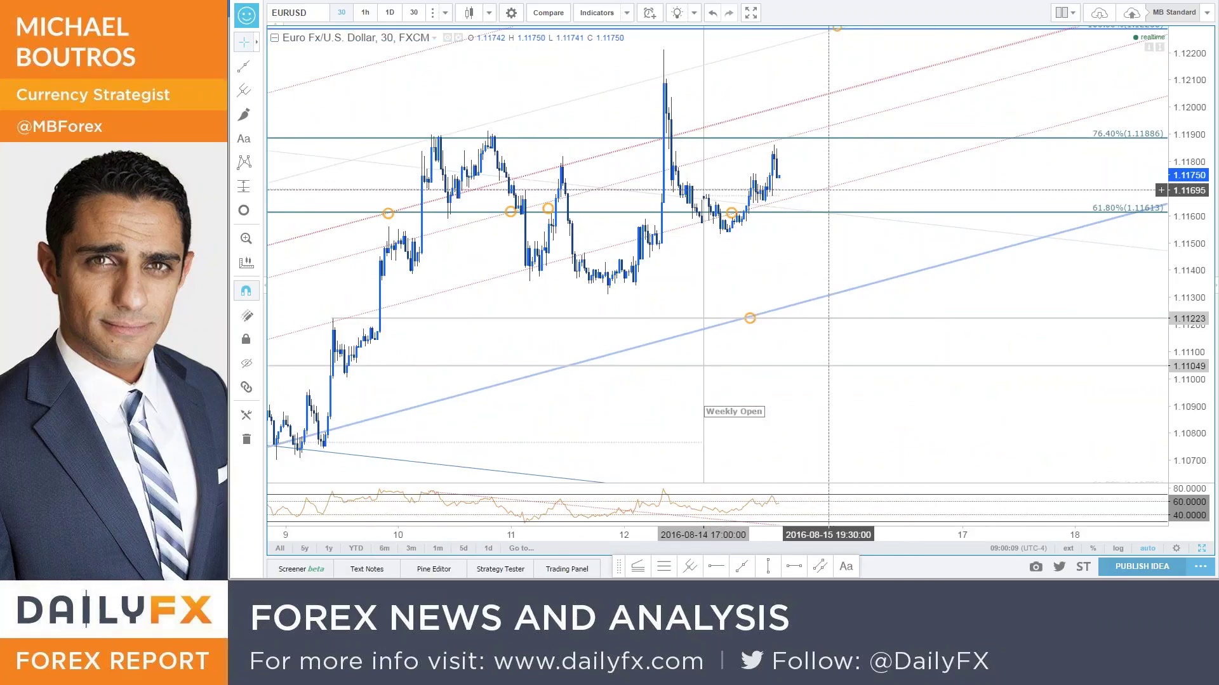
left_click_drag(906, 167, 947, 168)
scroll(947, 168, "down", 5)
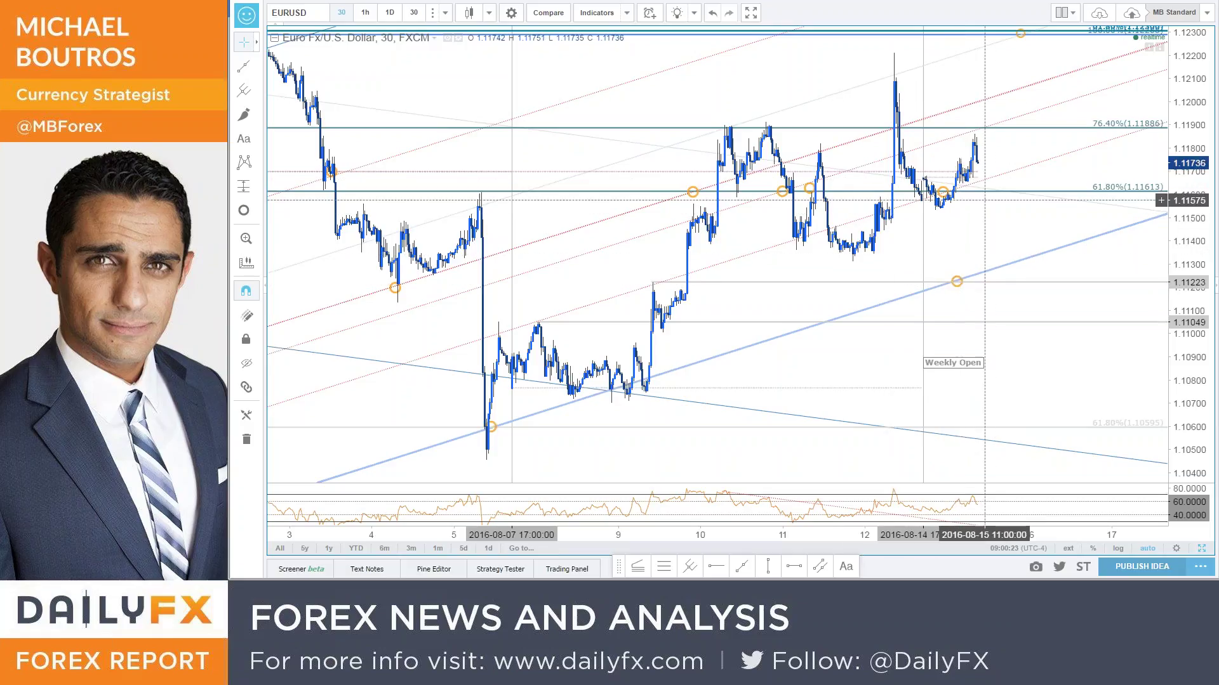
scroll(964, 127, "down", 3)
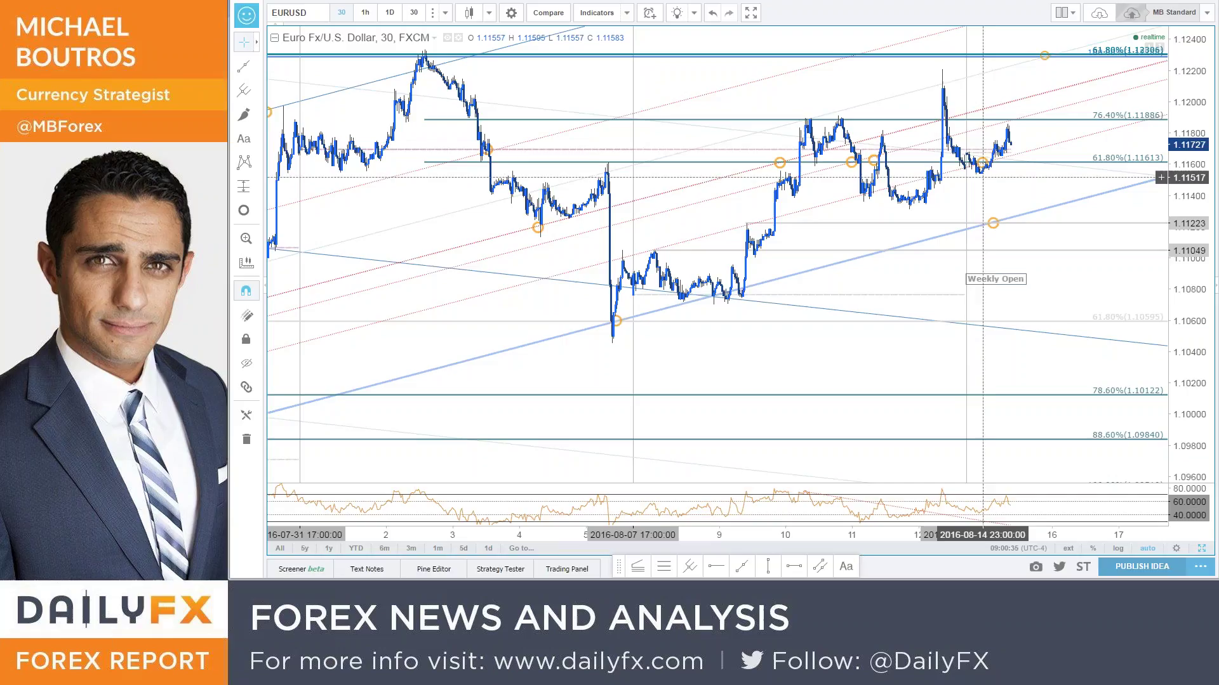
scroll(1047, 204, "up", 2)
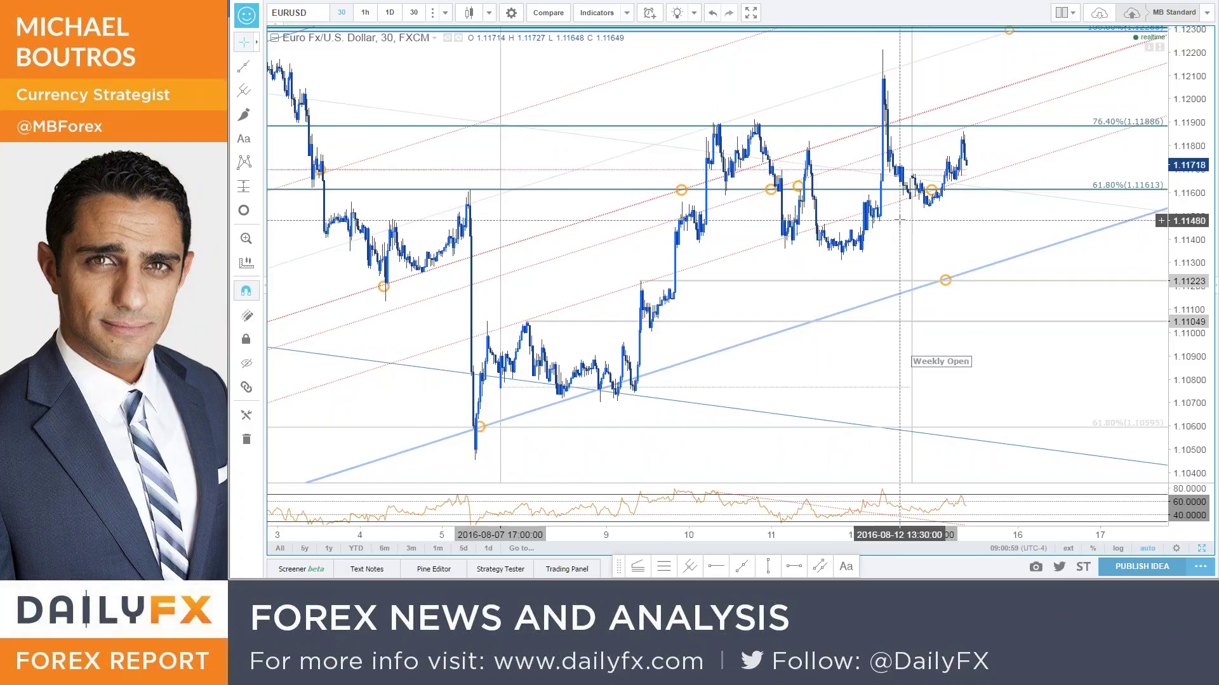
Examine EURUSD 30-minute price action since late July against the 76.4% level at 1.11886 and the 61.8% resistance at 1.12306
scroll(1010, 238, "up", 3)
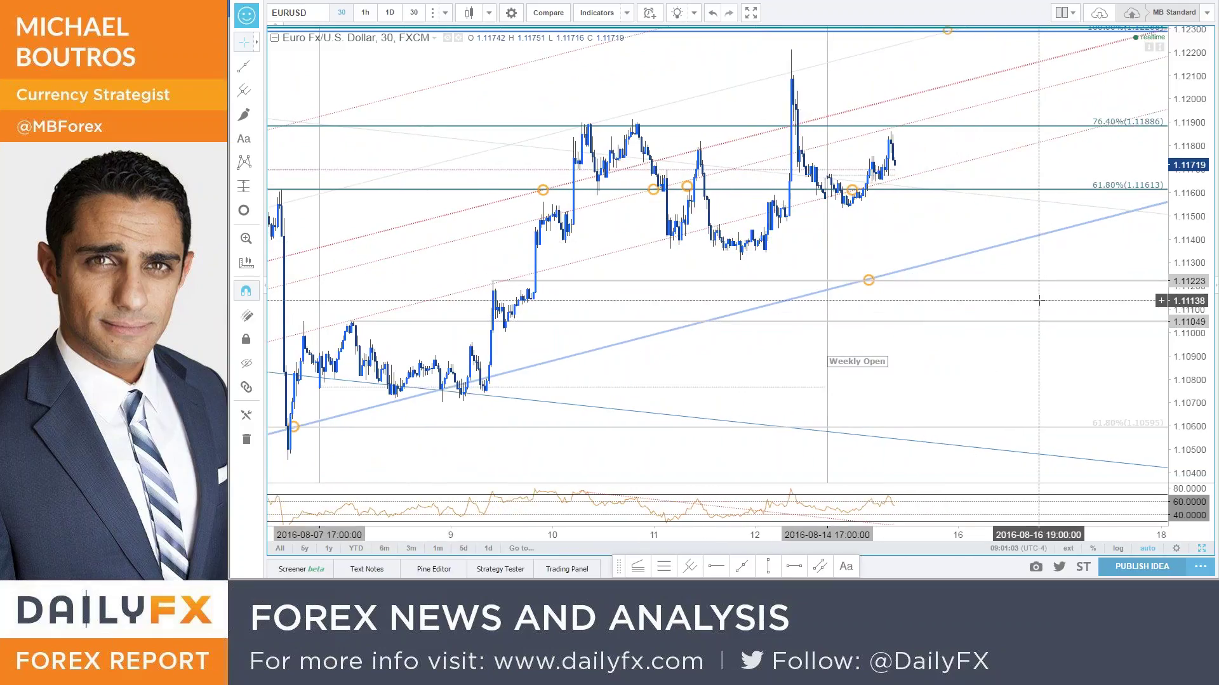
scroll(1054, 324, "down", 3)
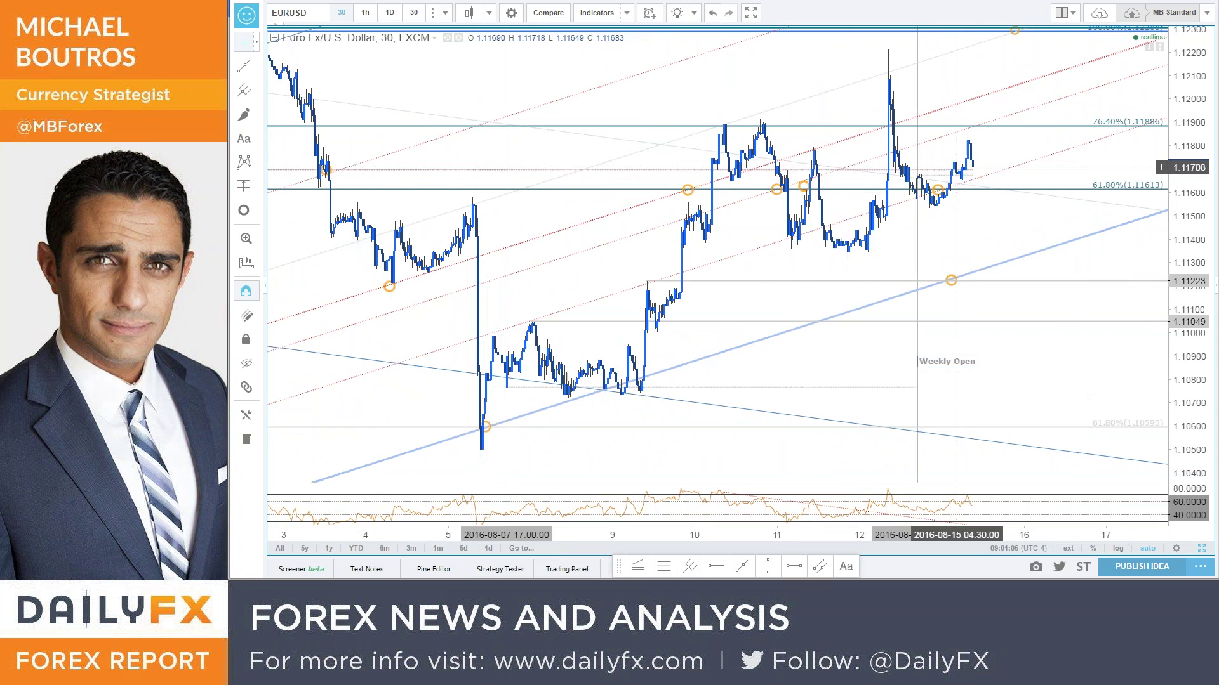
left_click_drag(1061, 245, 1065, 306)
scroll(920, 153, "down", 2)
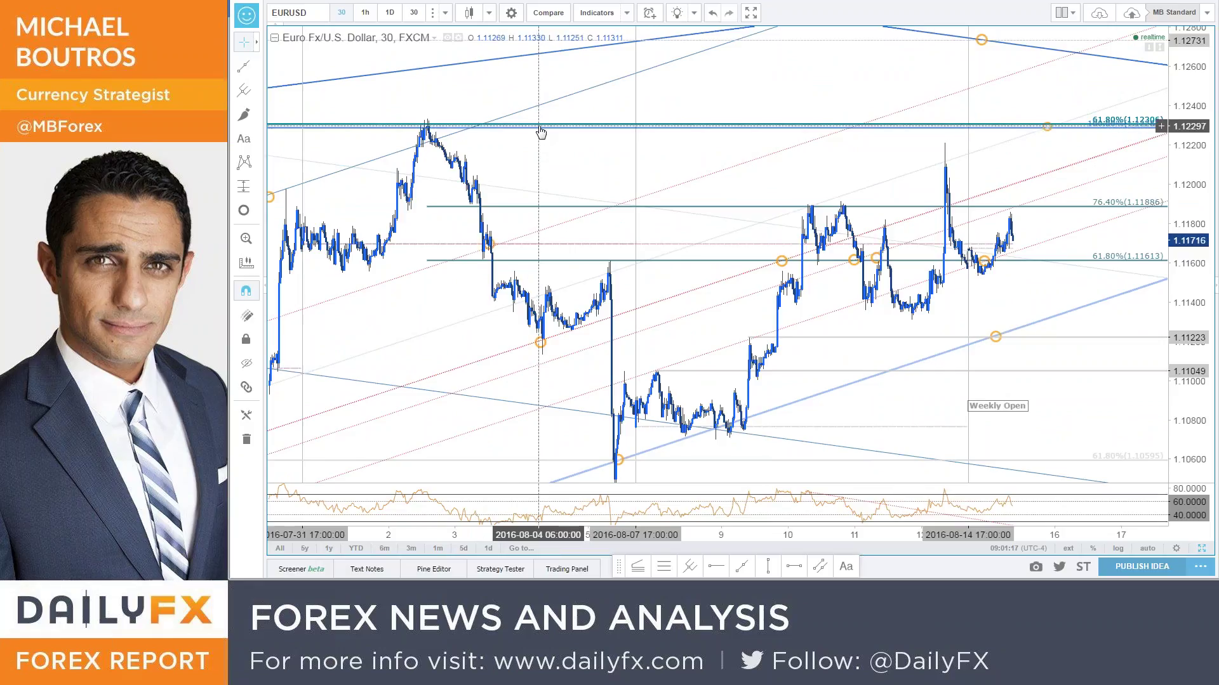
left_click(834, 132)
scroll(834, 140, "down", 3)
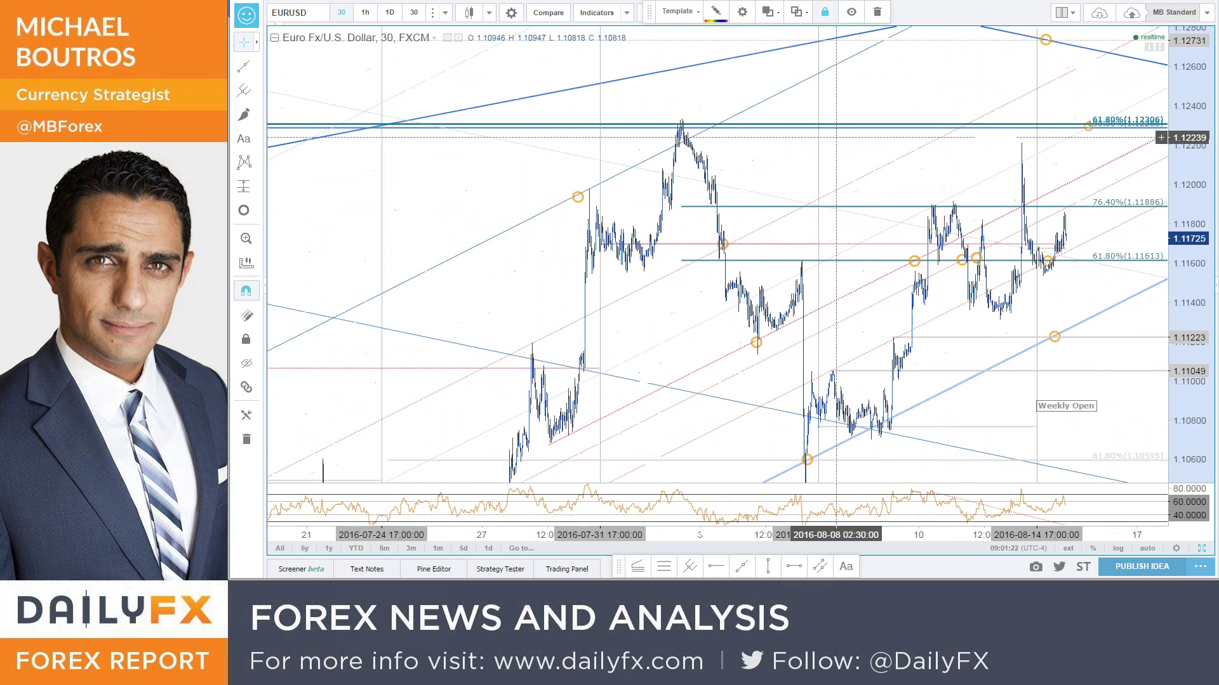
scroll(835, 150, "up", 4)
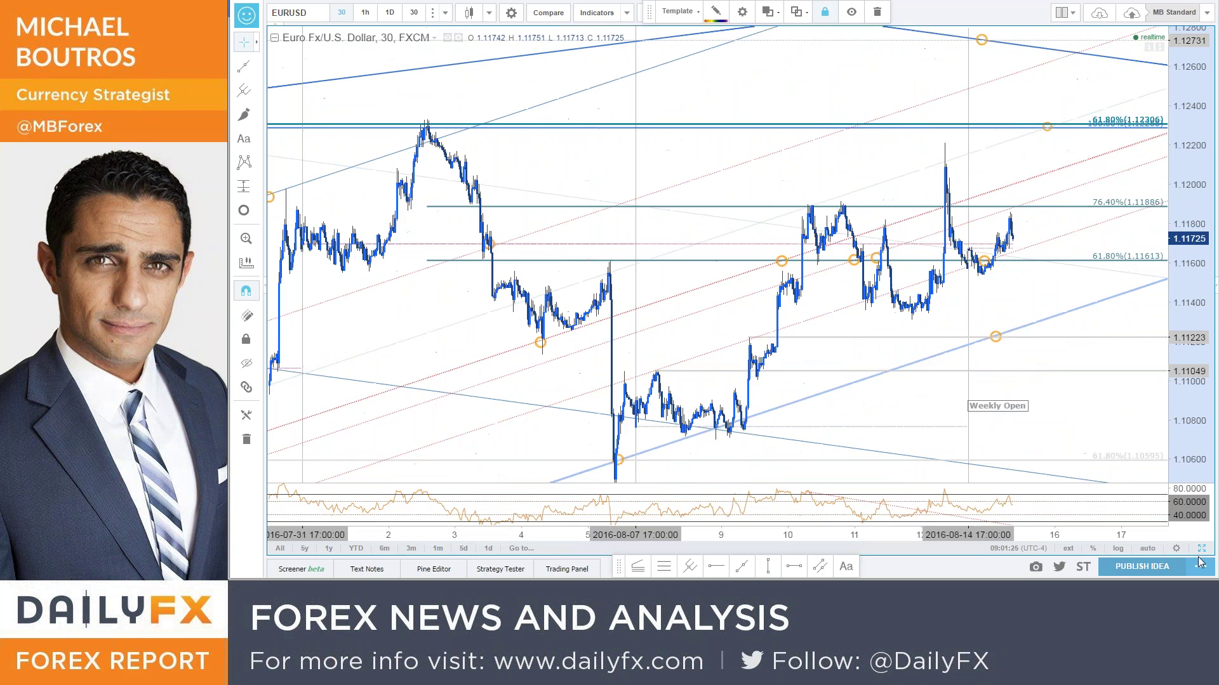
Switch to the full-size EURUSD daily chart and rescale it to focus on price action from February to August
left_click(1201, 550)
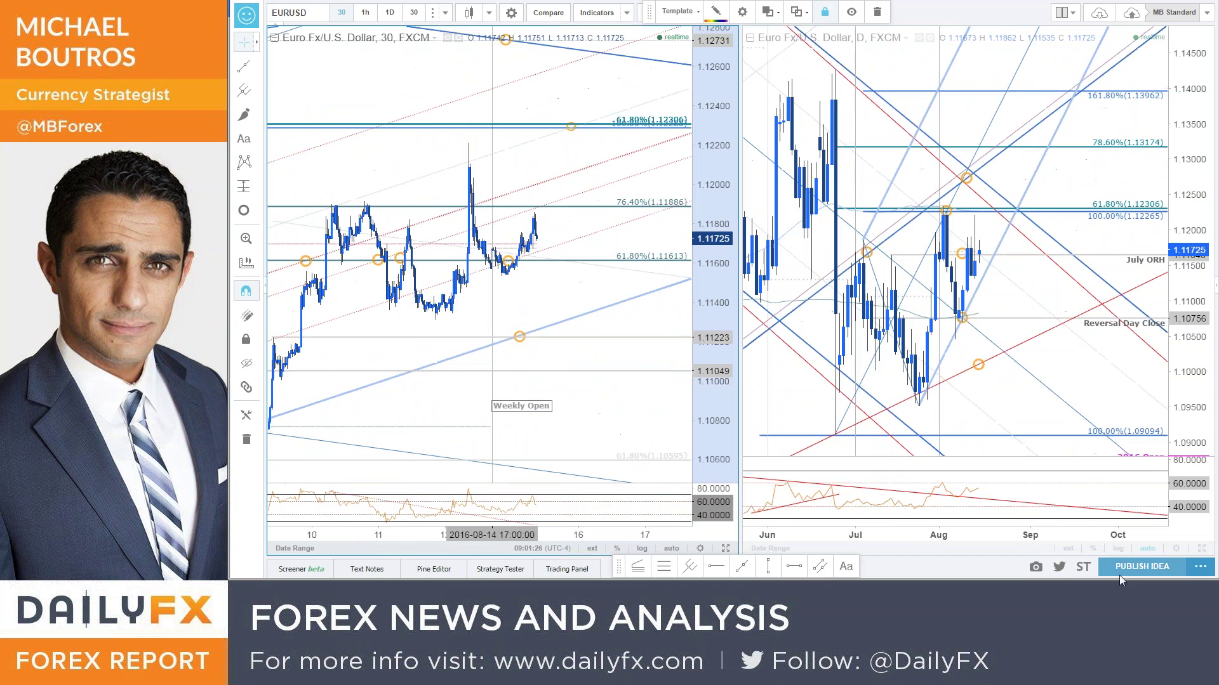
left_click(1202, 549)
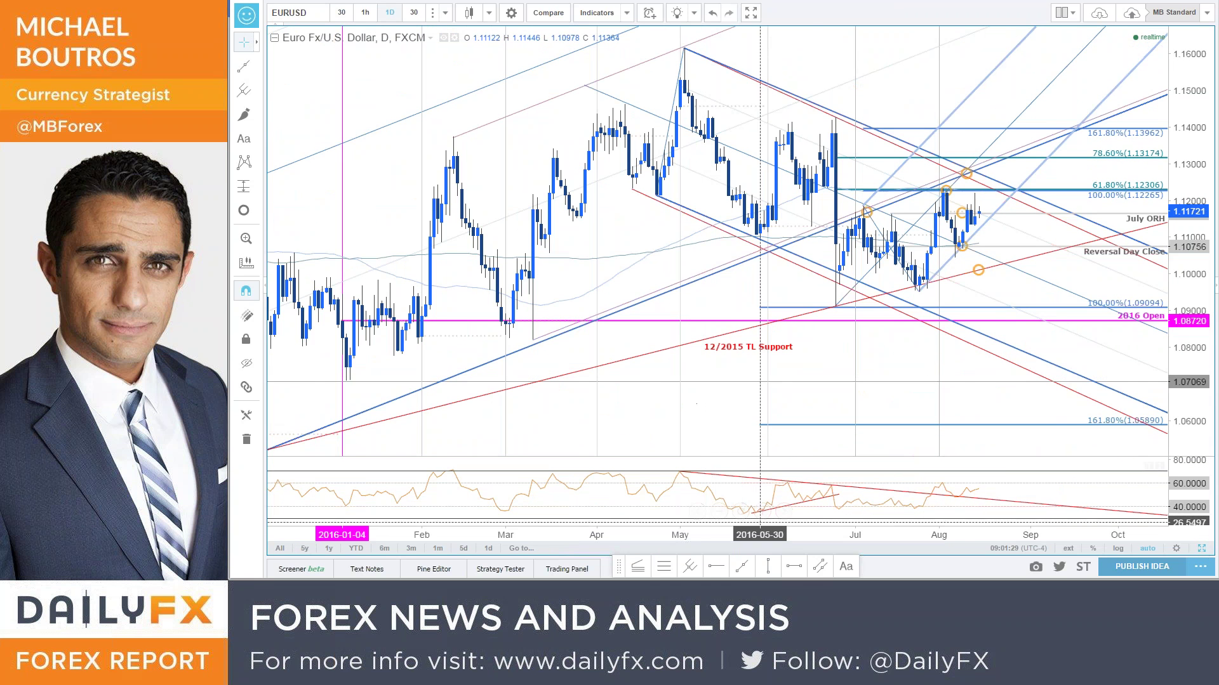
scroll(1005, 439, "down", 2)
scroll(1040, 399, "right", 5)
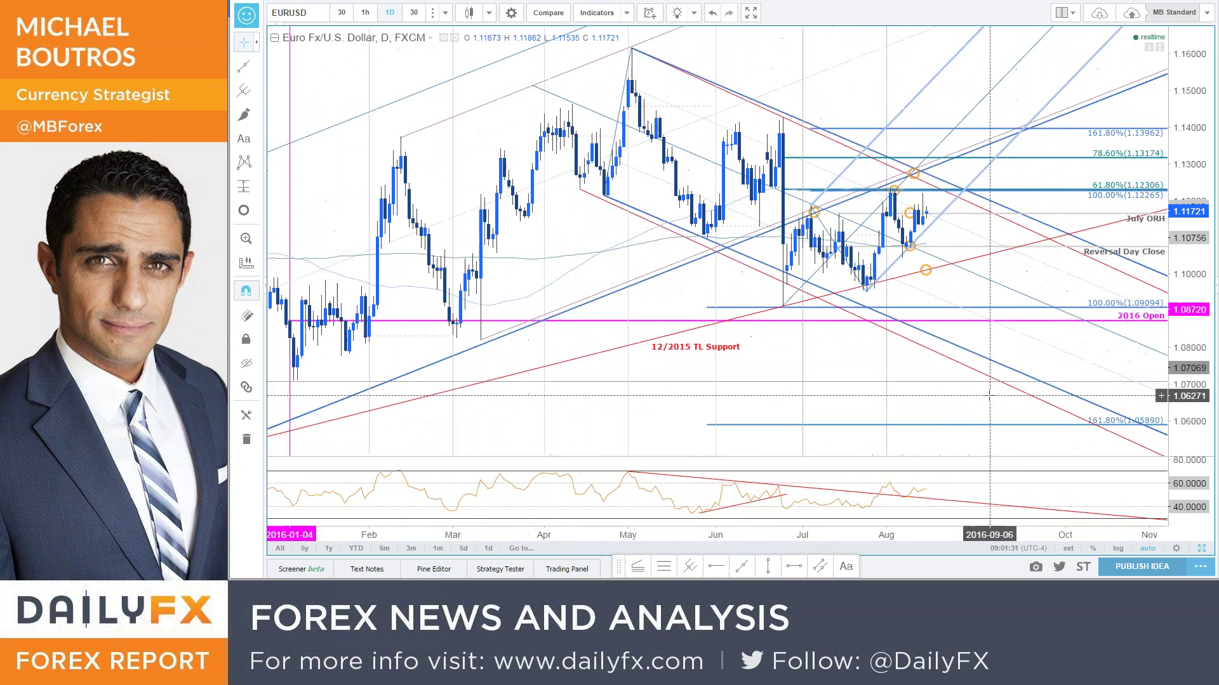
left_click_drag(1187, 285, 1186, 241)
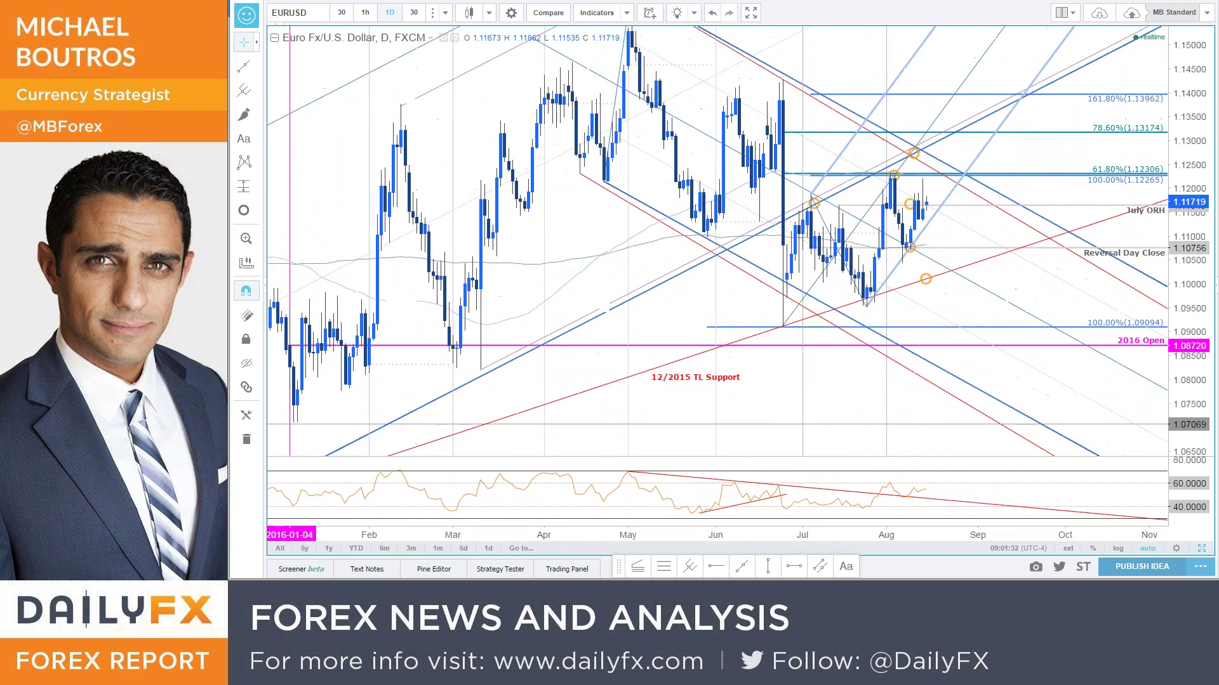
left_click_drag(931, 248, 984, 251)
scroll(959, 228, "up", 1)
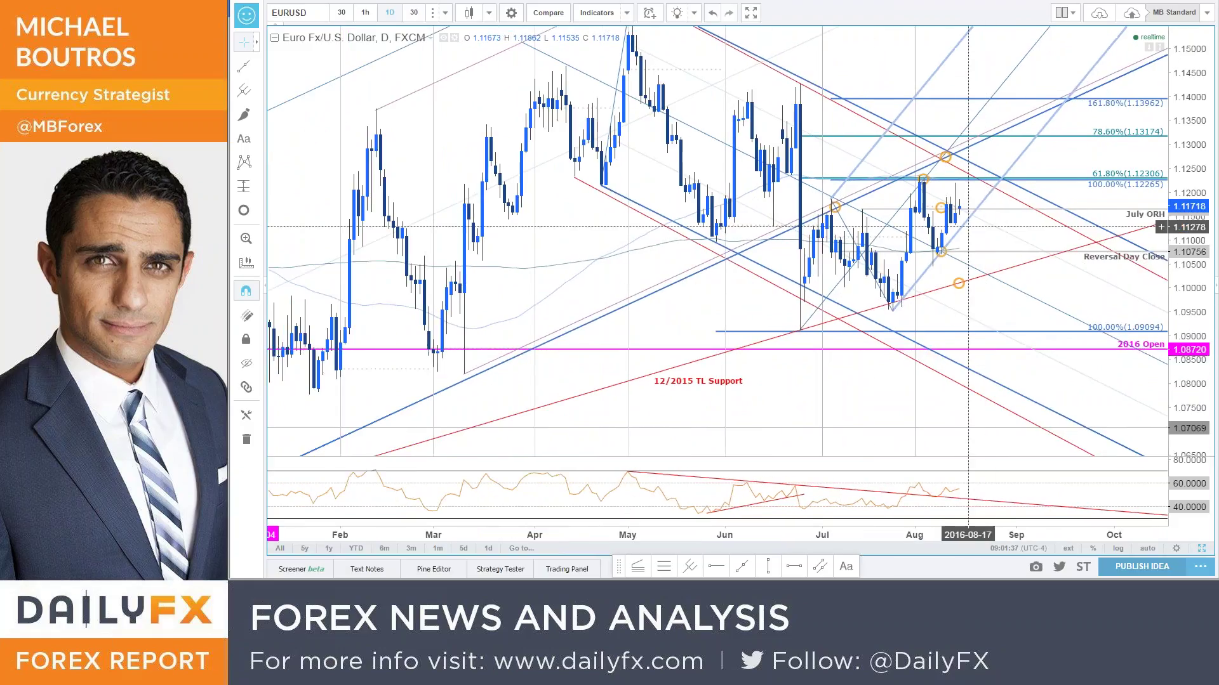
Examine the EURUSD daily pitchfork from the June low, the moving averages, the 1.12306 resistance and the reversal day close at 1.10756
left_click(800, 332)
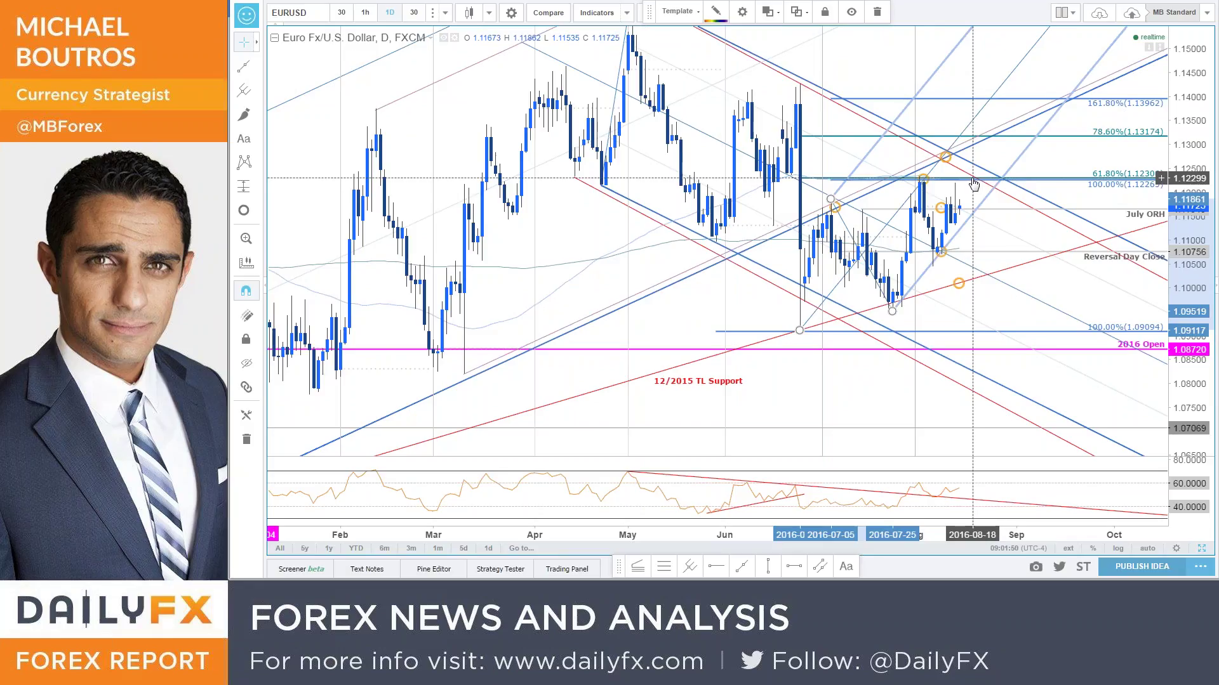
left_click(924, 183)
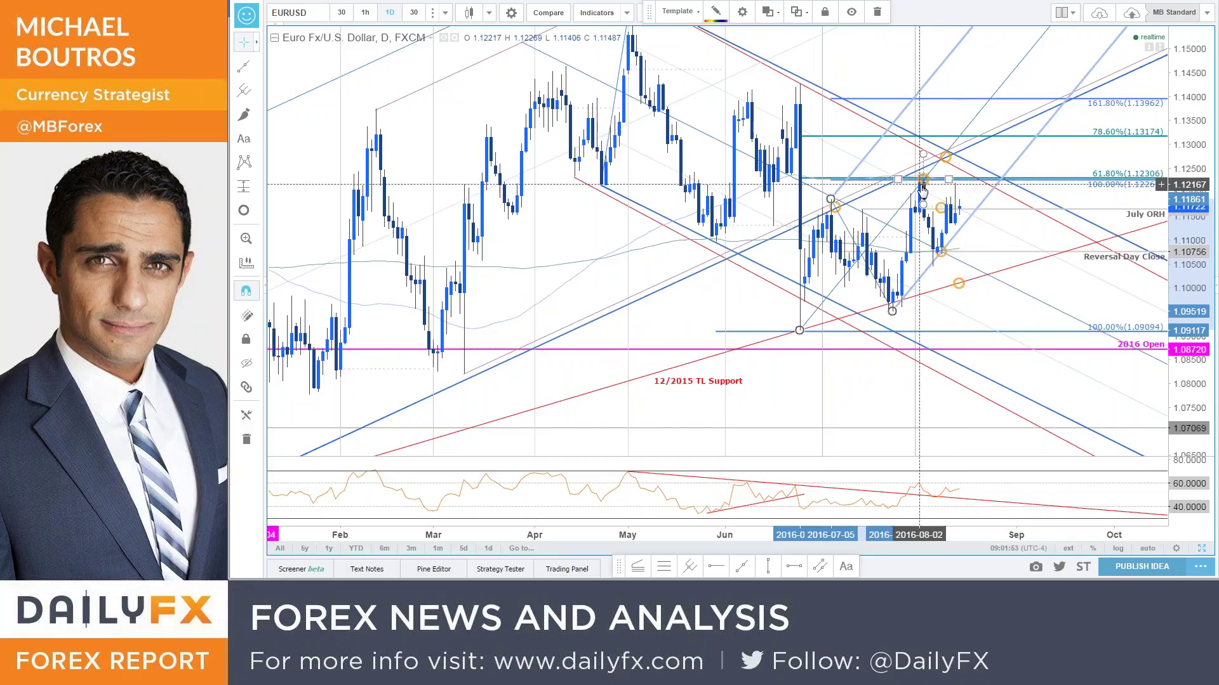
left_click(925, 198)
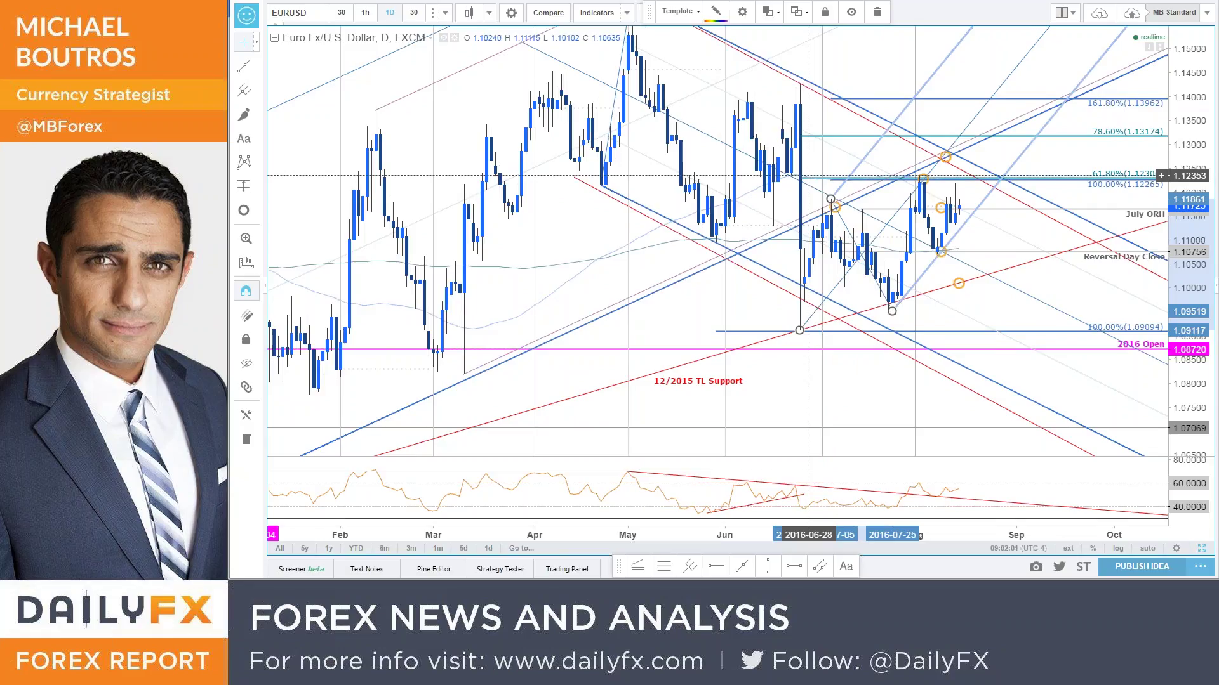
left_click(747, 191)
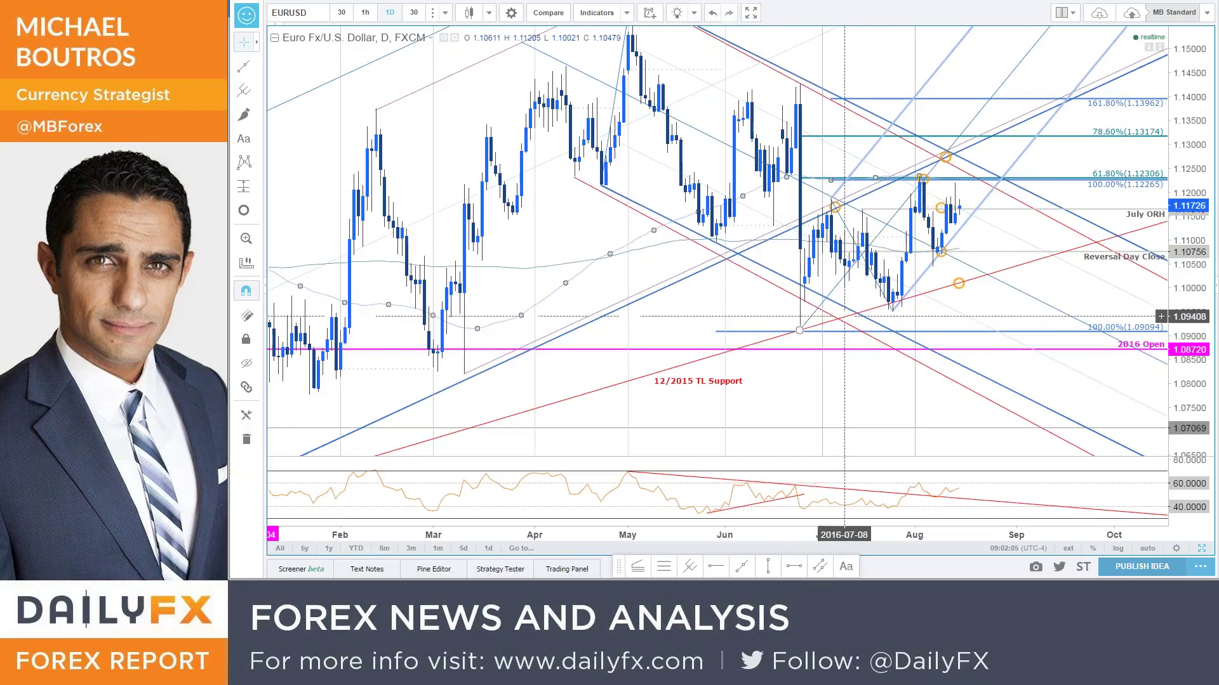
left_click(885, 227)
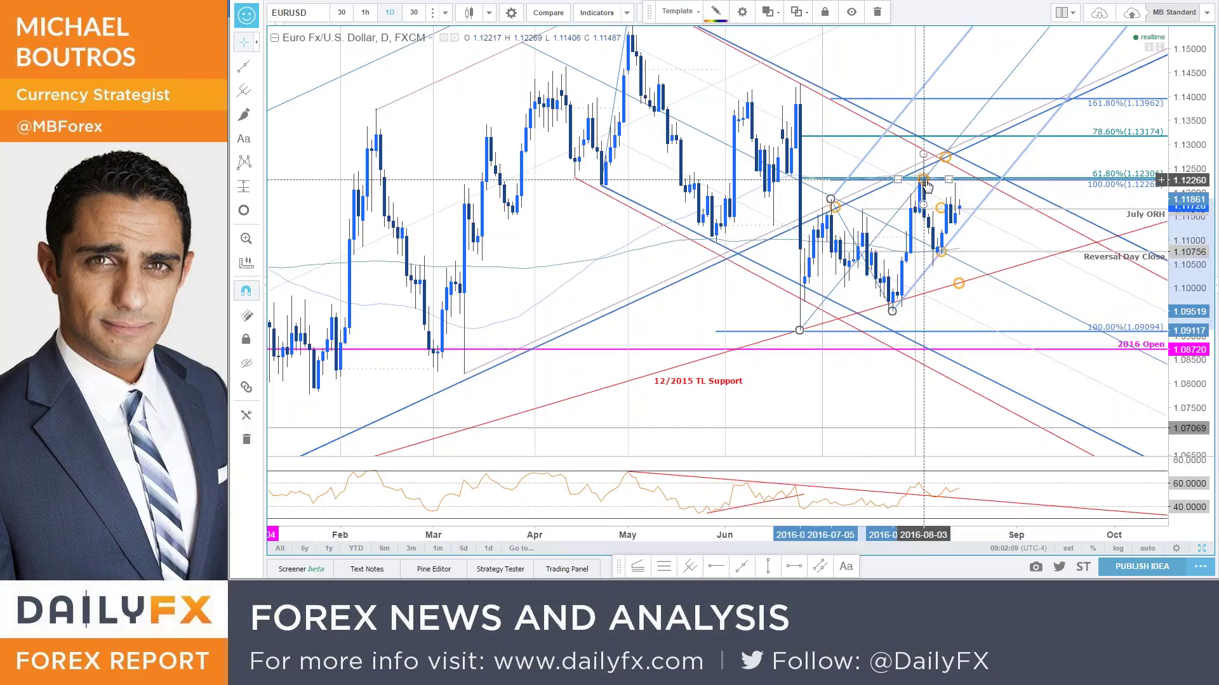
left_click_drag(926, 184, 944, 261)
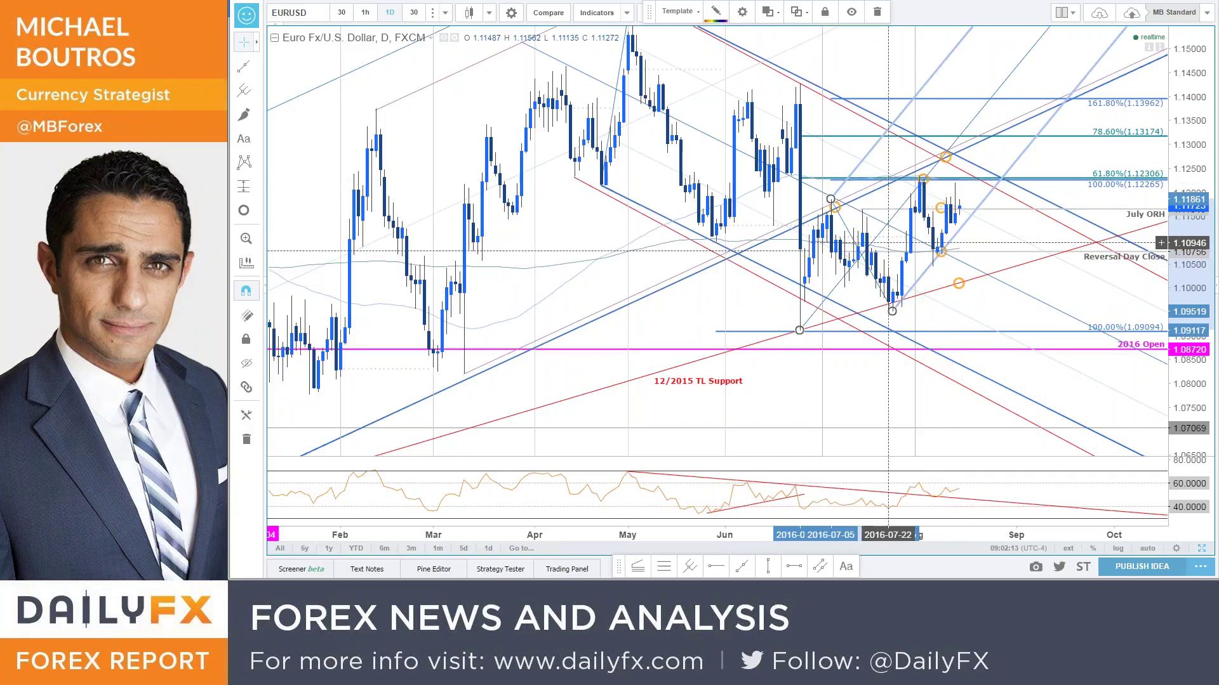
left_click(919, 252)
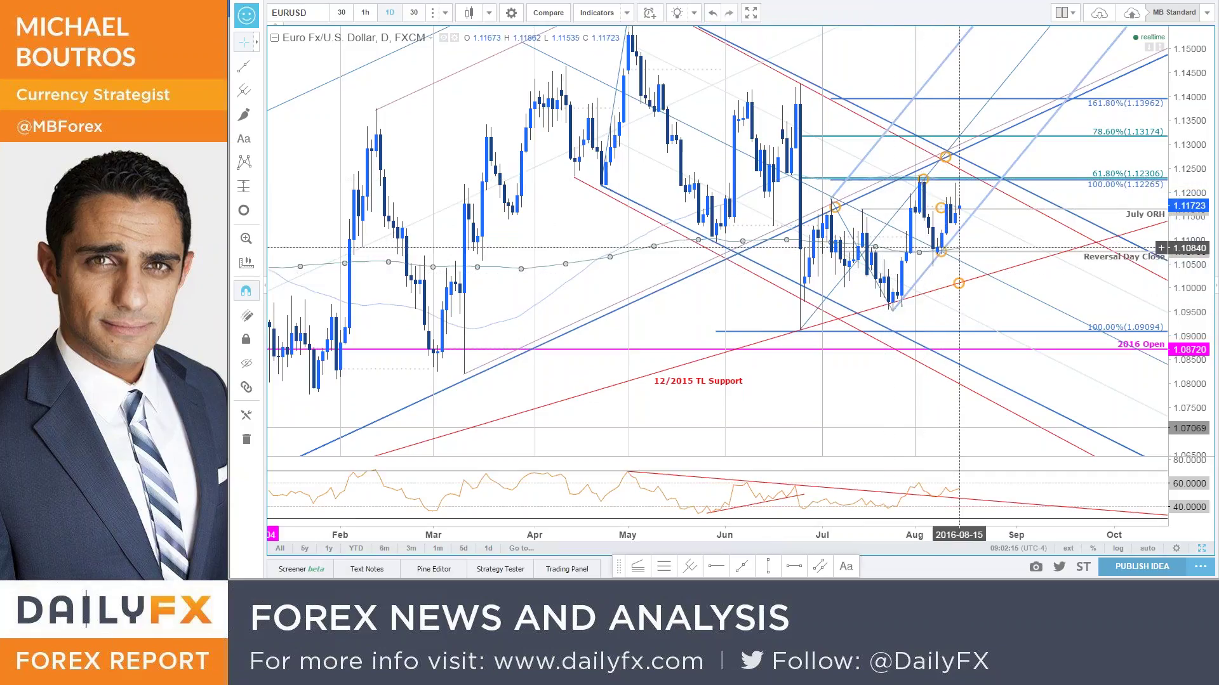
left_click(986, 240)
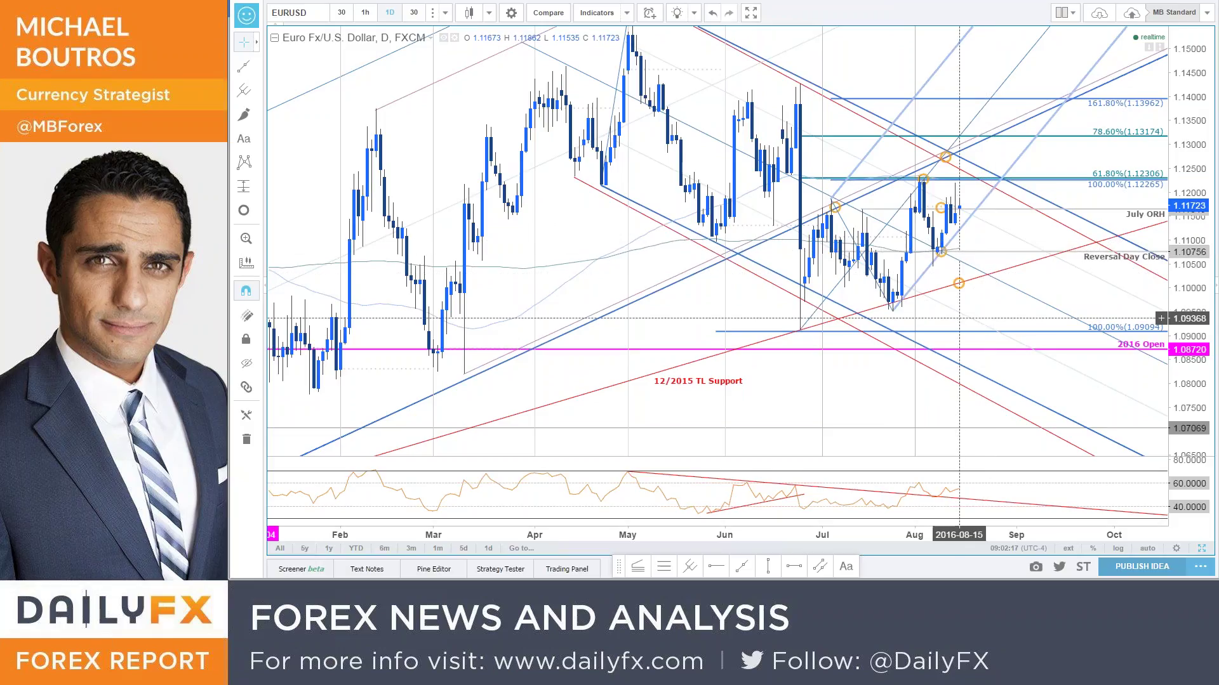
left_click(956, 262)
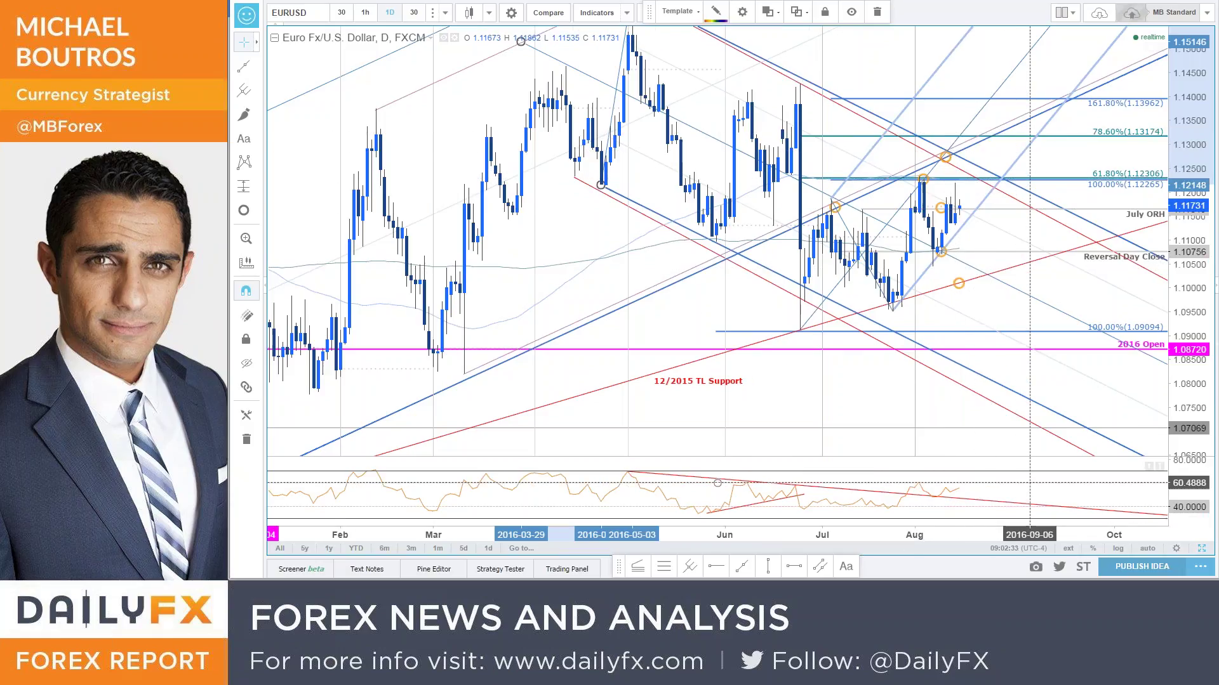
Return to the full-size EURUSD 30-minute chart and examine the weekly open range above the ascending blue trend line and 1.11223
scroll(1029, 483, "down", 2)
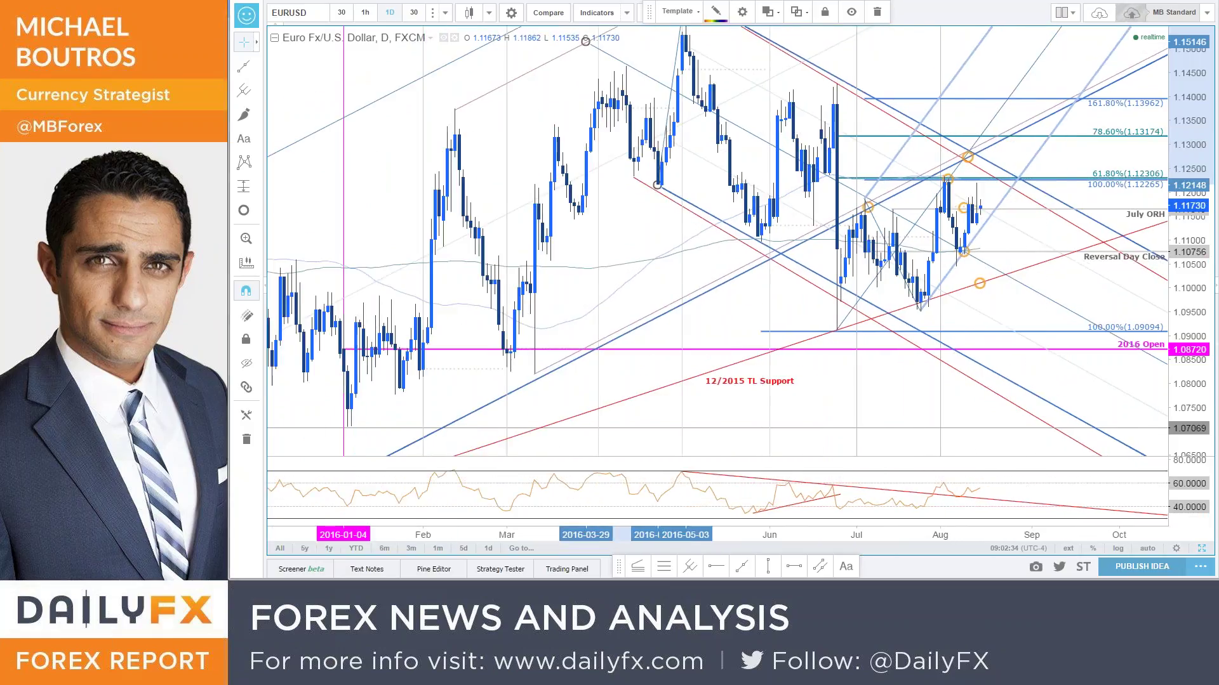
left_click(1201, 554)
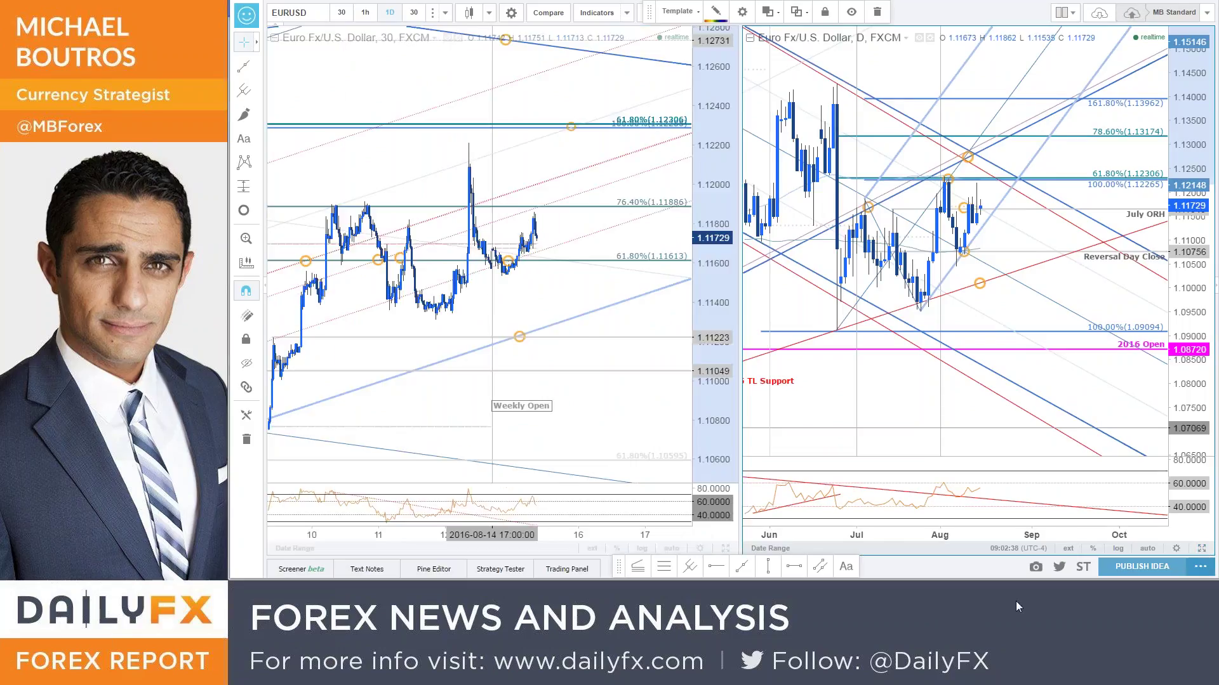
left_click(725, 549)
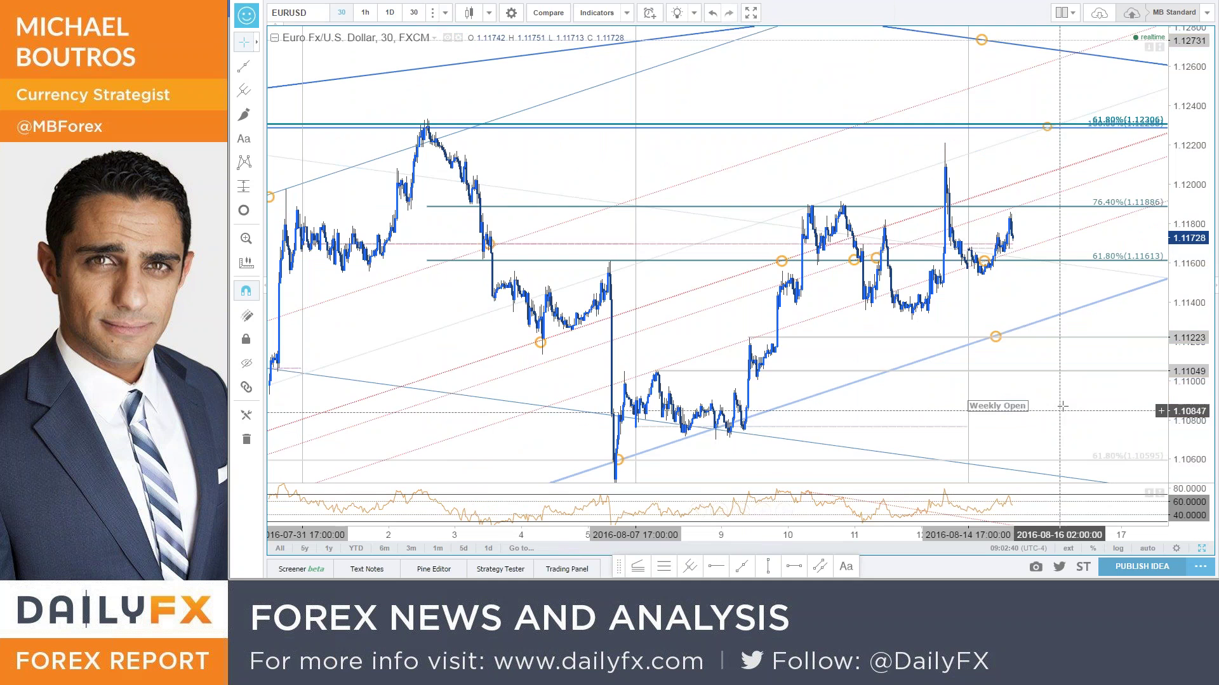
left_click_drag(1064, 408, 1067, 372)
scroll(1067, 371, "up", 3)
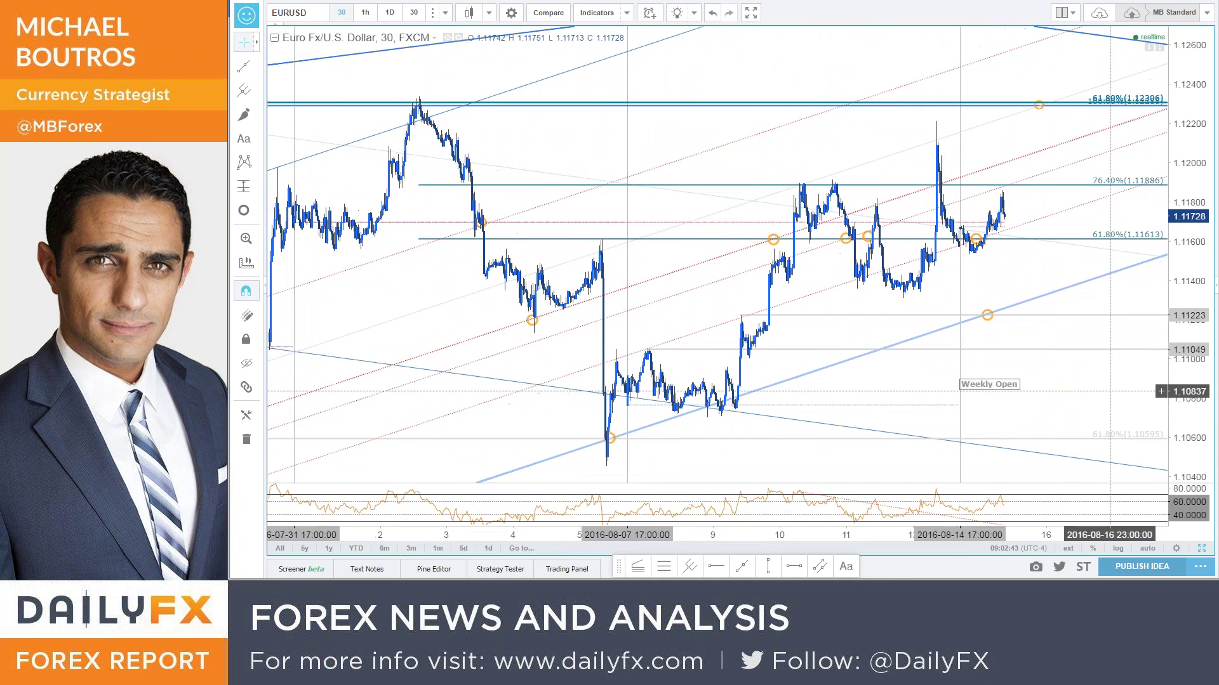
left_click_drag(1026, 381, 1080, 372)
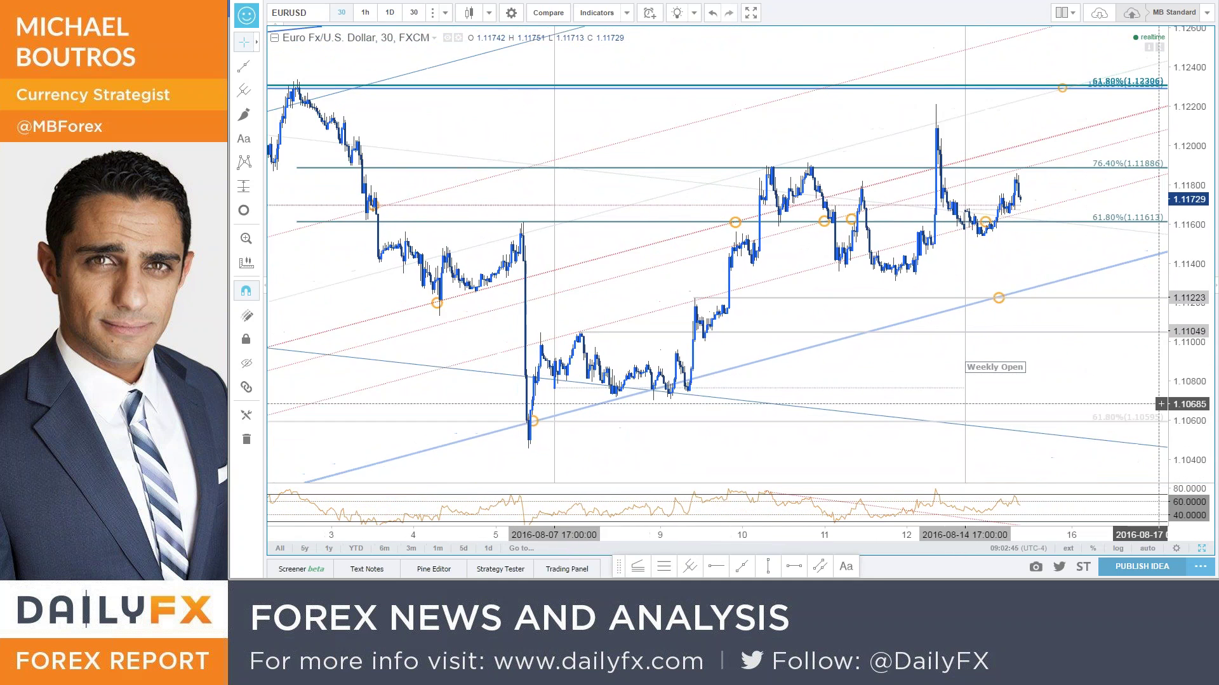
scroll(1160, 353, "up", 4)
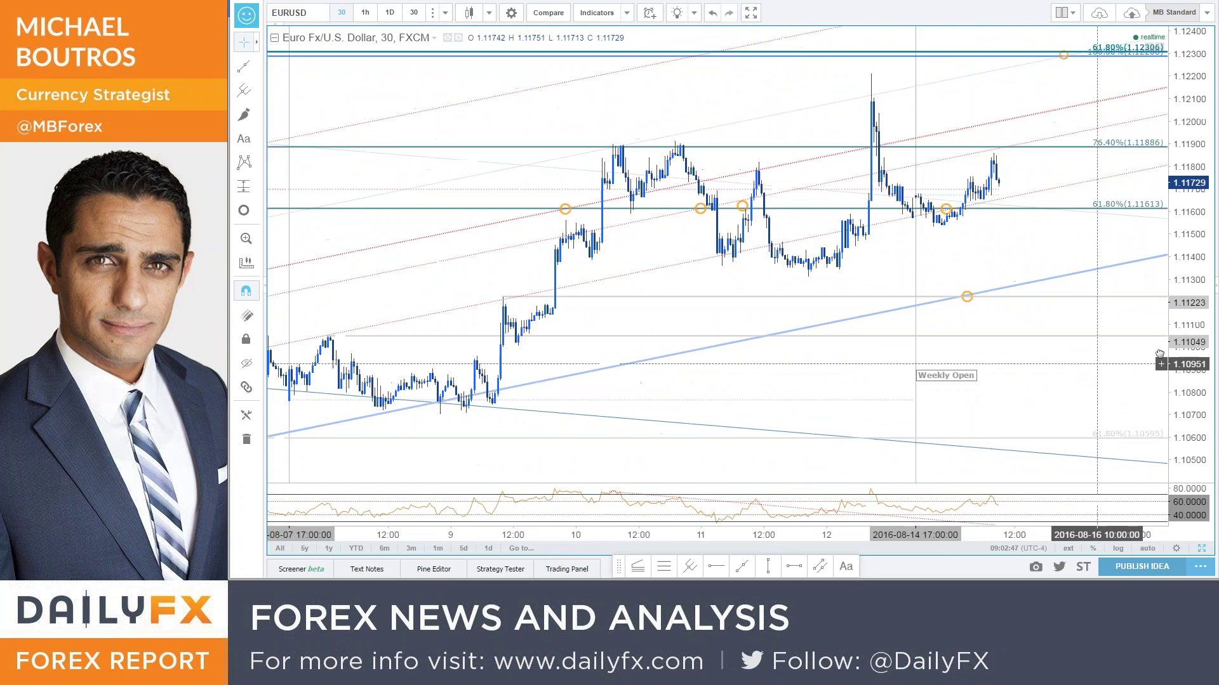
left_click_drag(1160, 352, 1135, 352)
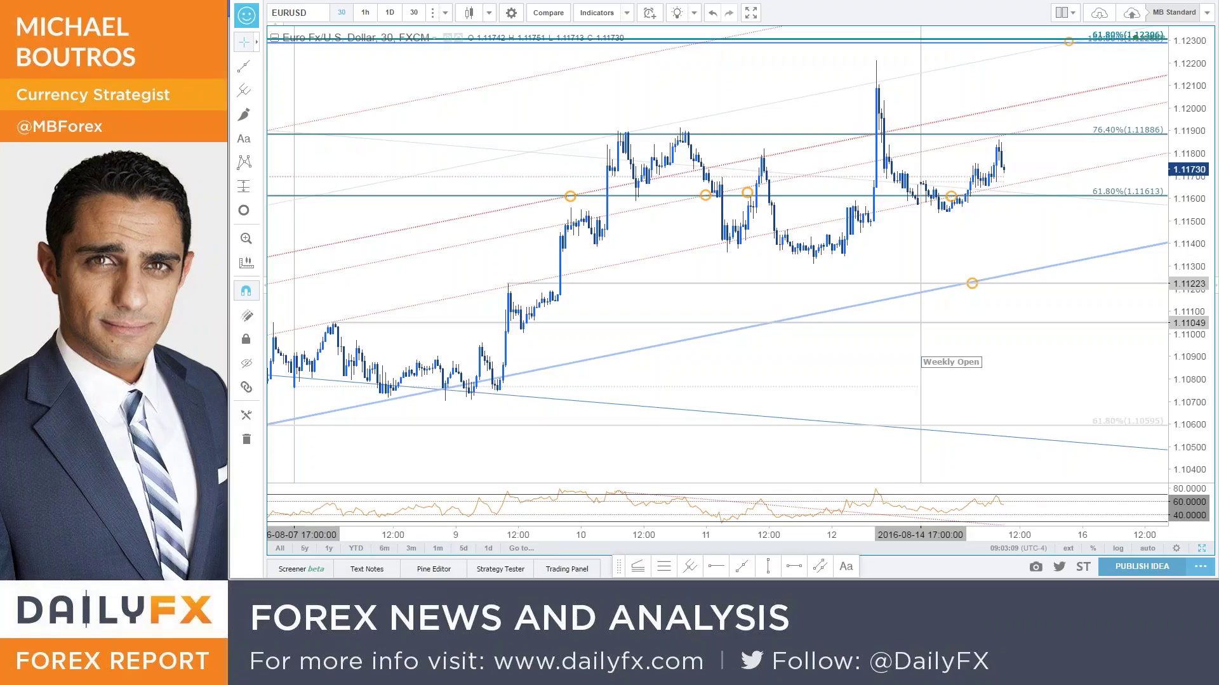
Switch to EURGBP and examine the full-size daily chart's ascending blue channel and the 61.8% resistance at 0.87092
left_click(1203, 550)
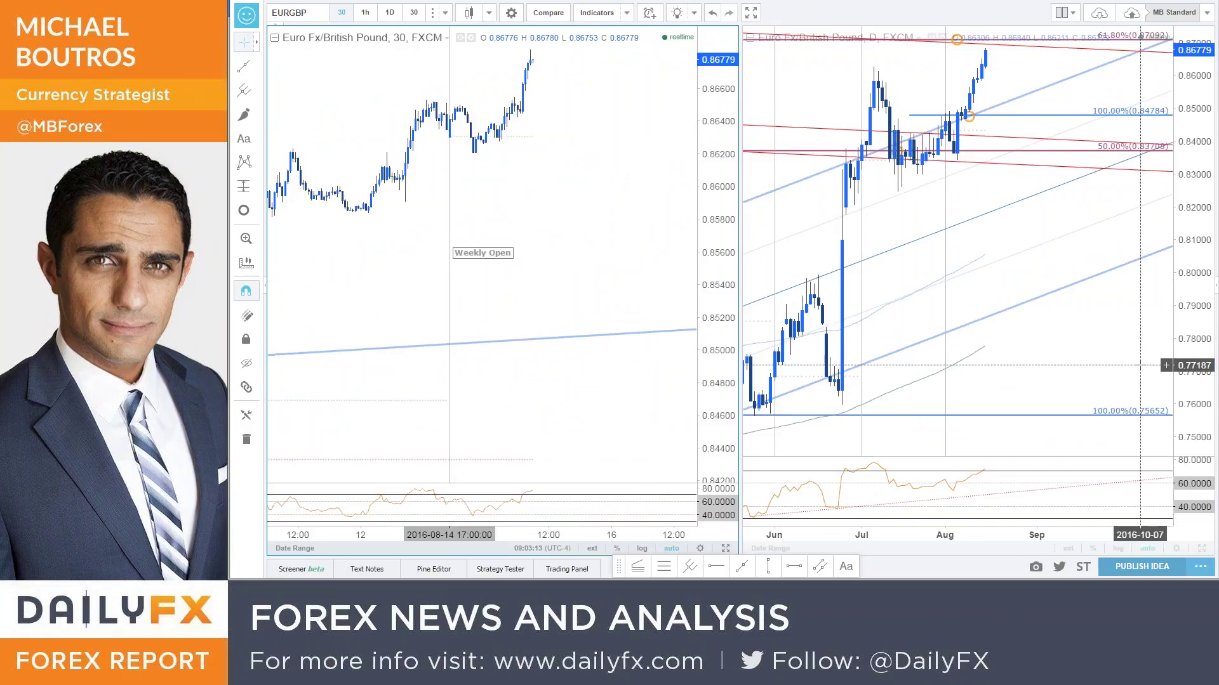
left_click(1204, 550)
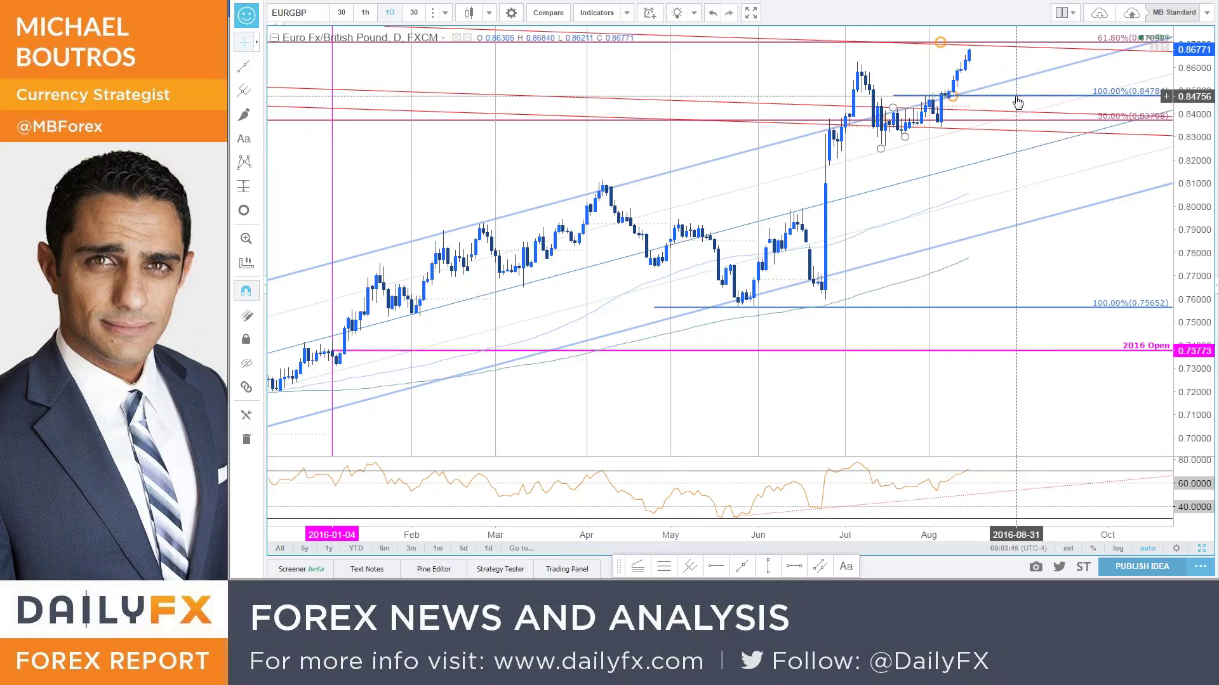
scroll(1017, 103, "down", 3)
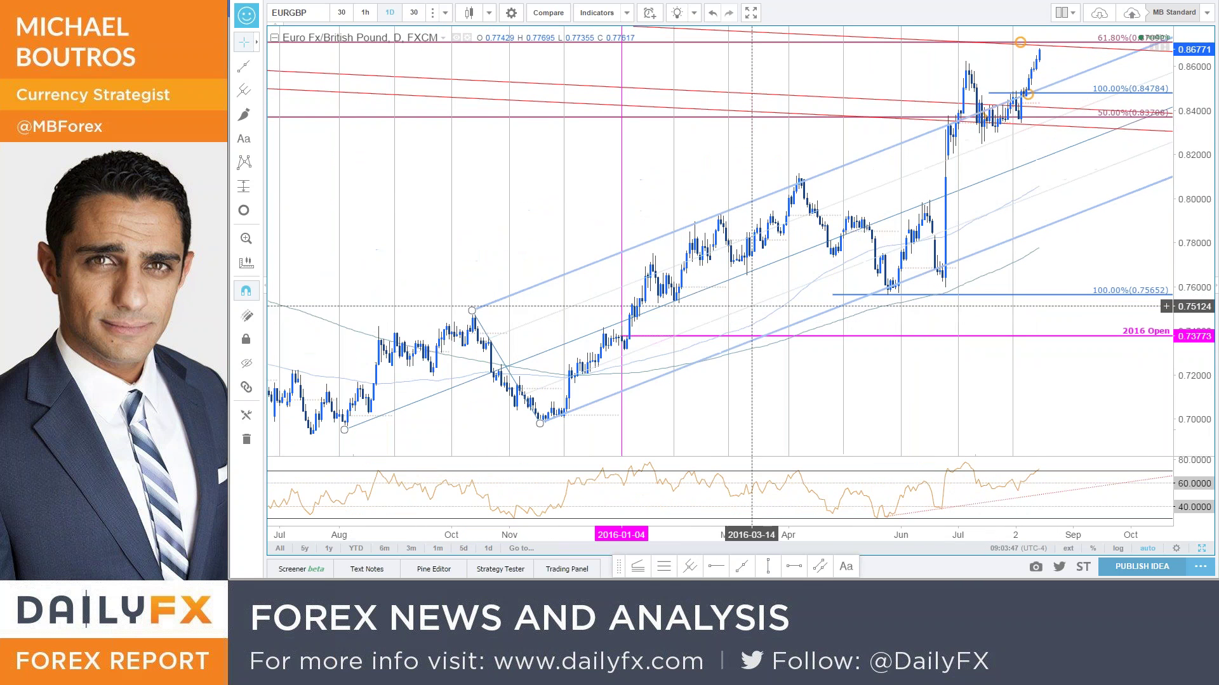
scroll(406, 422, "up", 1)
scroll(407, 422, "down", 2)
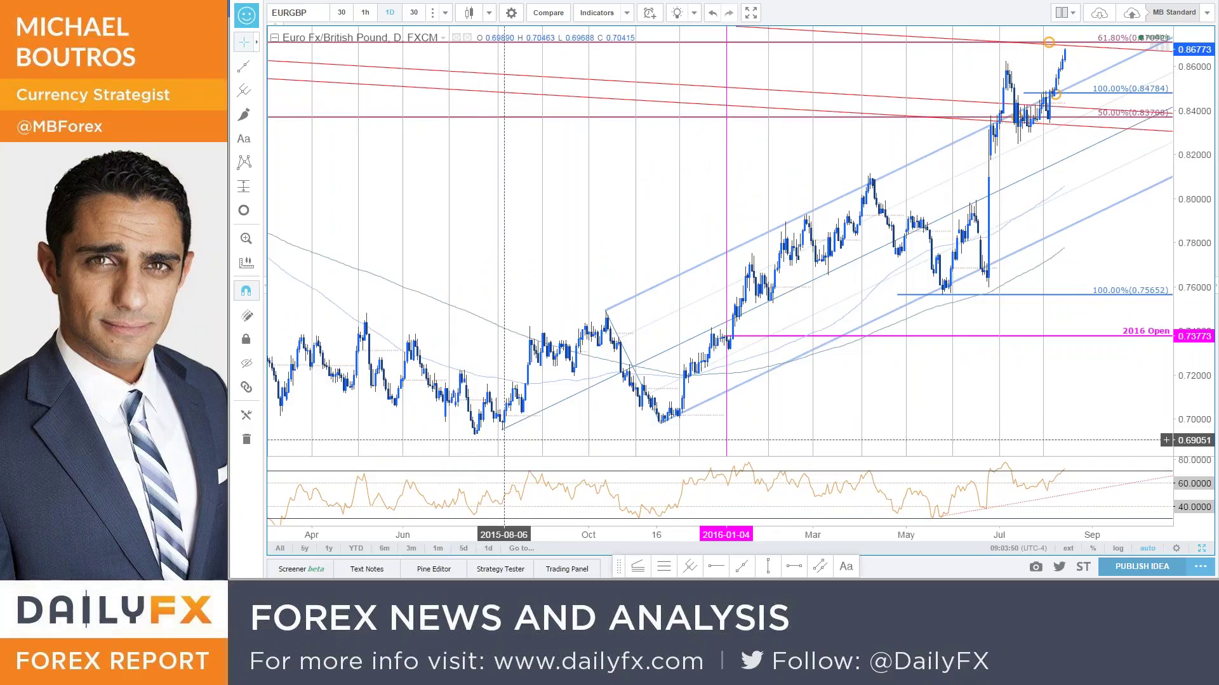
scroll(504, 440, "up", 2)
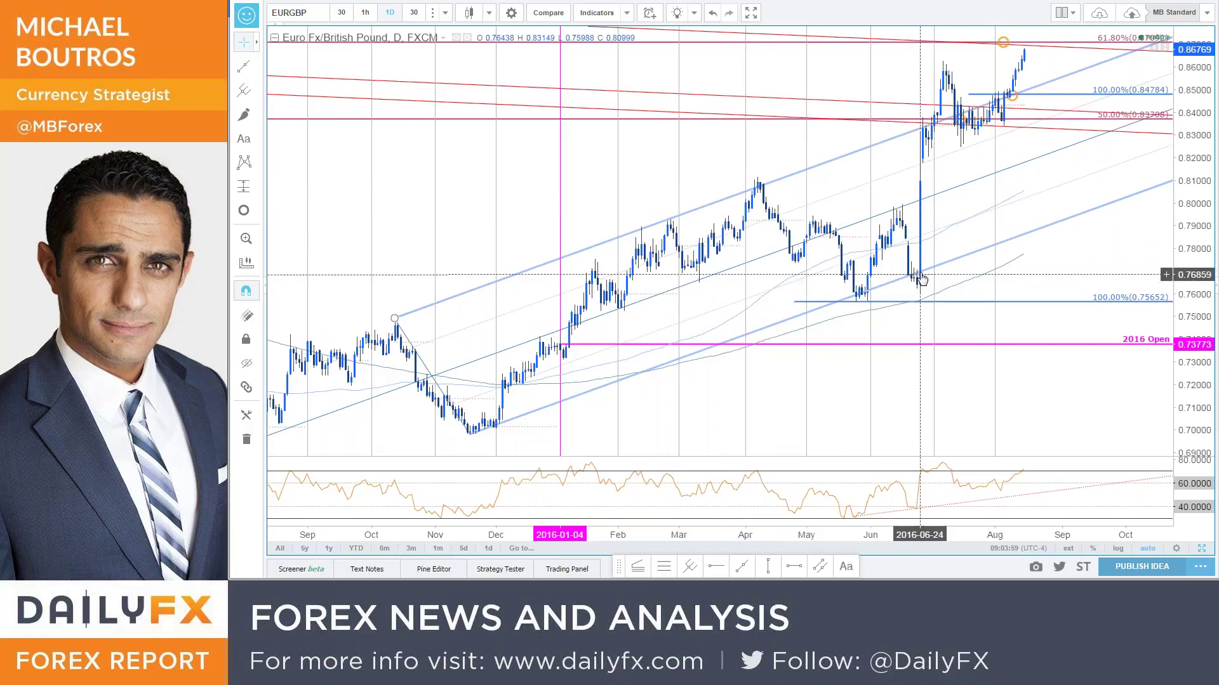
scroll(817, 279, "down", 5)
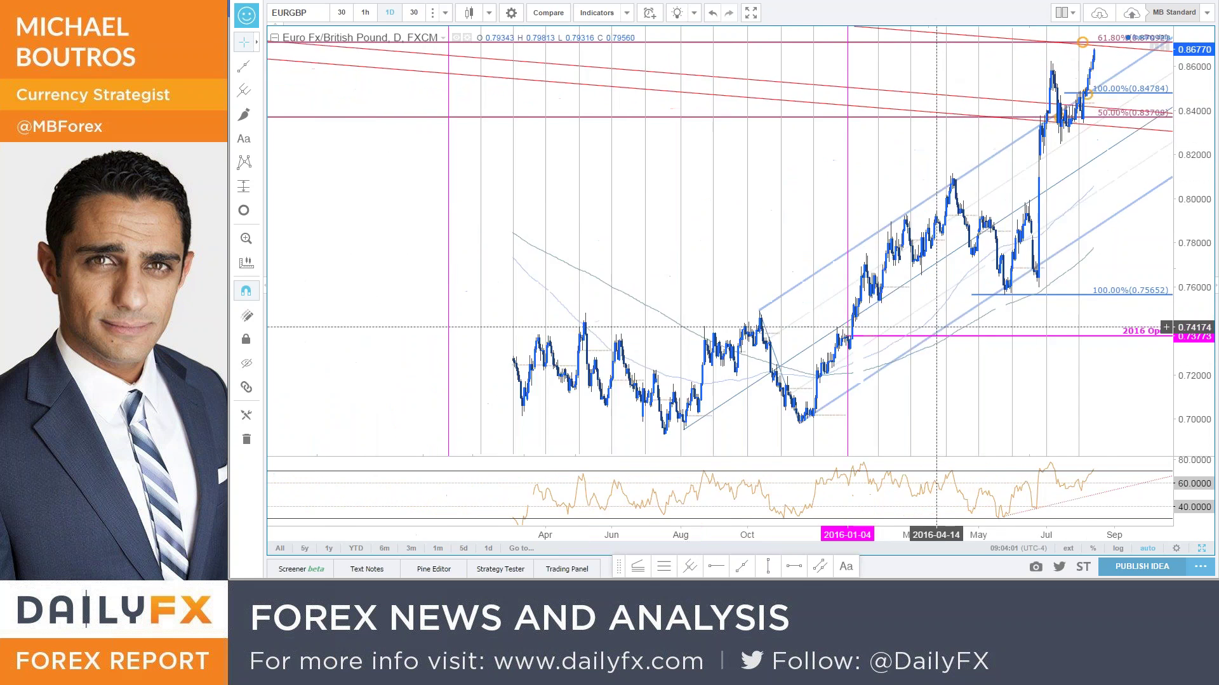
Change the EURGBP chart from the daily to the weekly interval
scroll(818, 279, "down", 4)
type("1")
key("BackSpace")
type("W")
key("Return")
Examine the EURGBP weekly descending red trend lines from the 2008 and 2009 highs and the retracement levels around current price
scroll(970, 332, "up", 5)
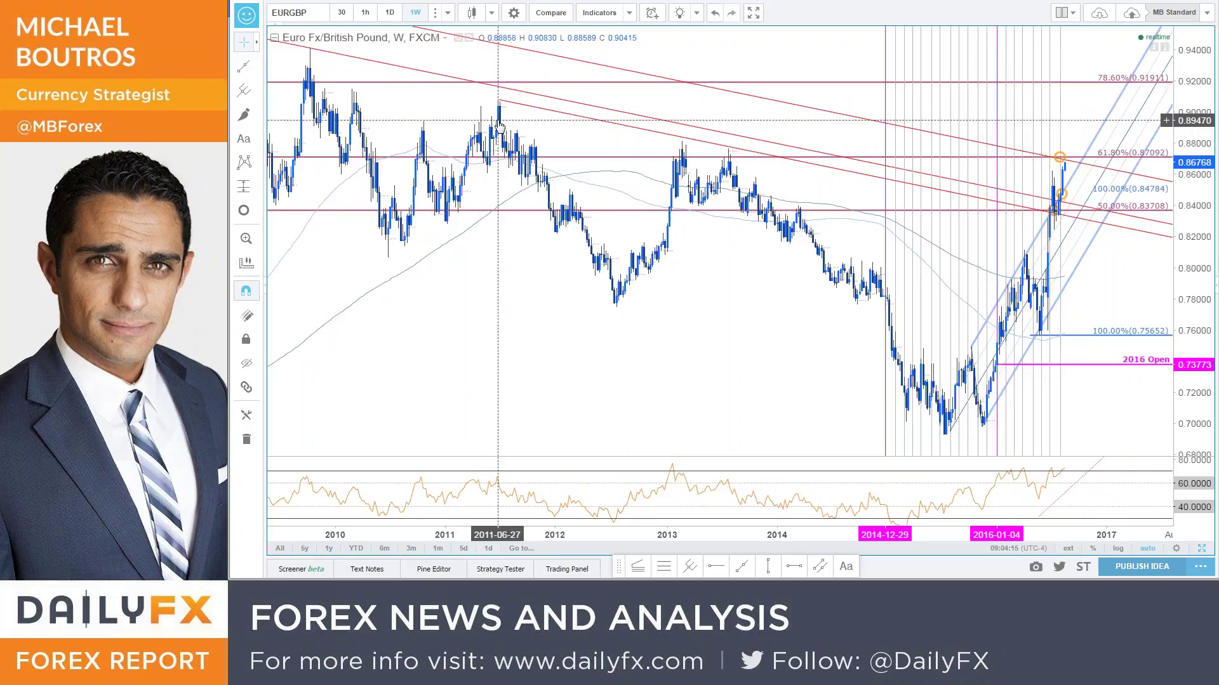
scroll(698, 190, "down", 2)
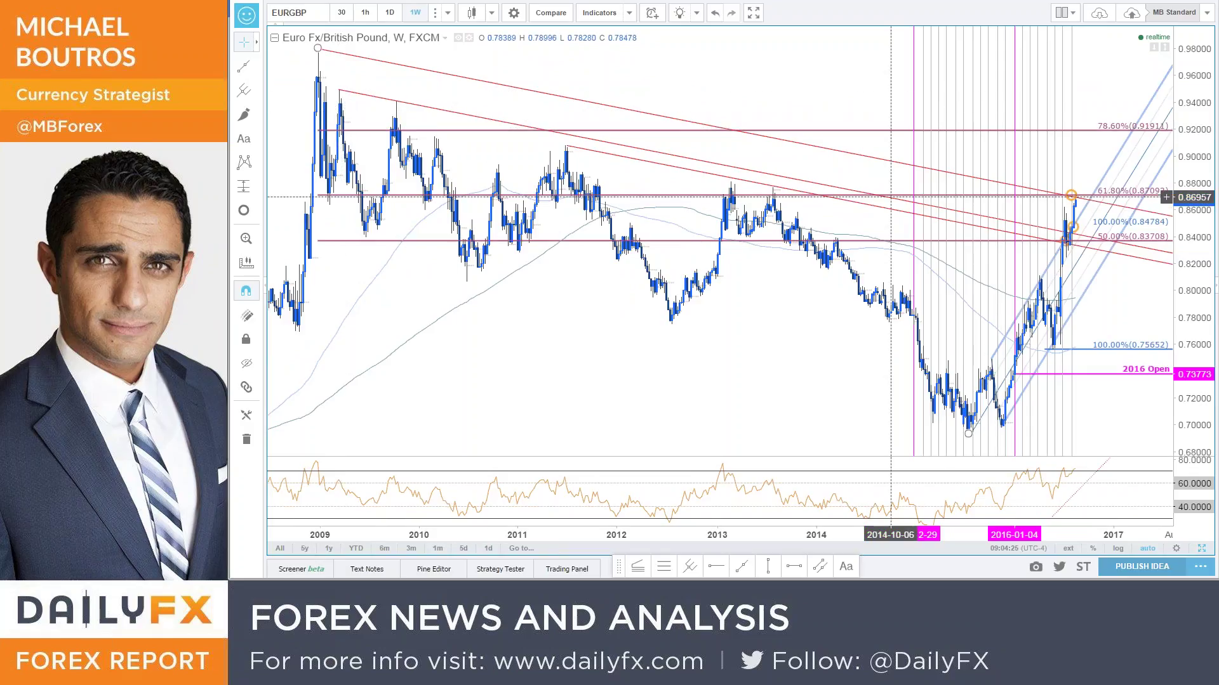
scroll(576, 314, "down", 2)
scroll(577, 314, "down", 1)
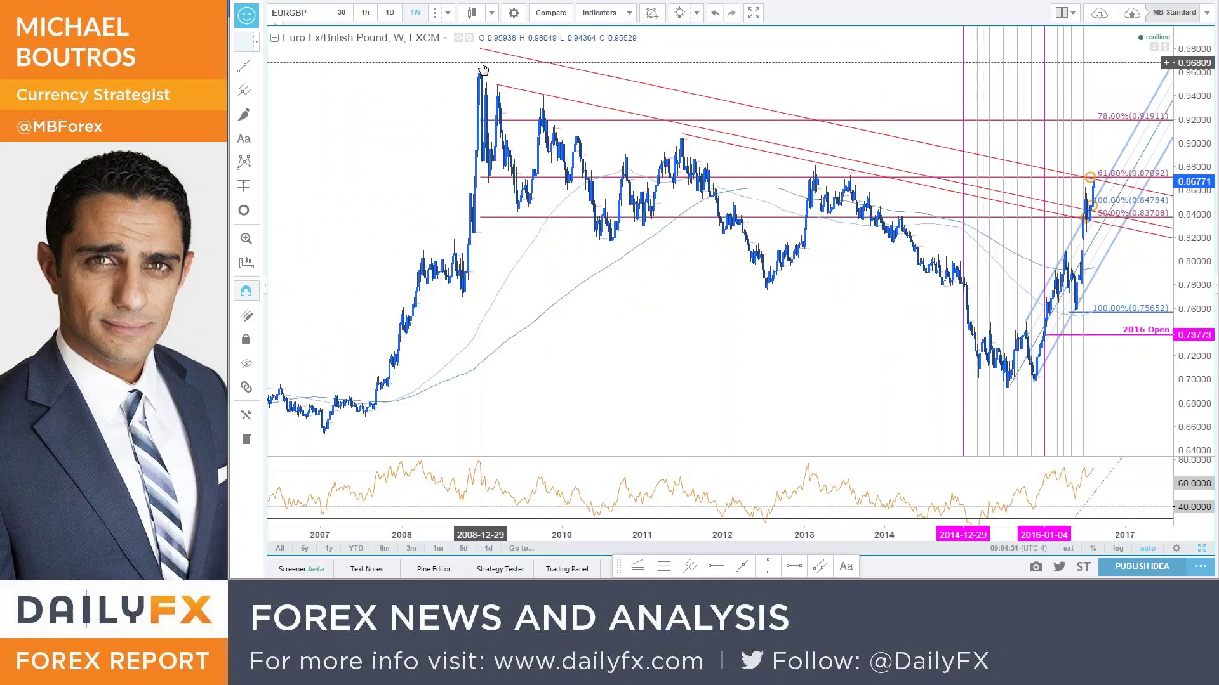
Examine where the EURGBP weekly descending trend line from the 2008 high meets the 61.8% retracement at 0.87092
scroll(1069, 249, "up", 1)
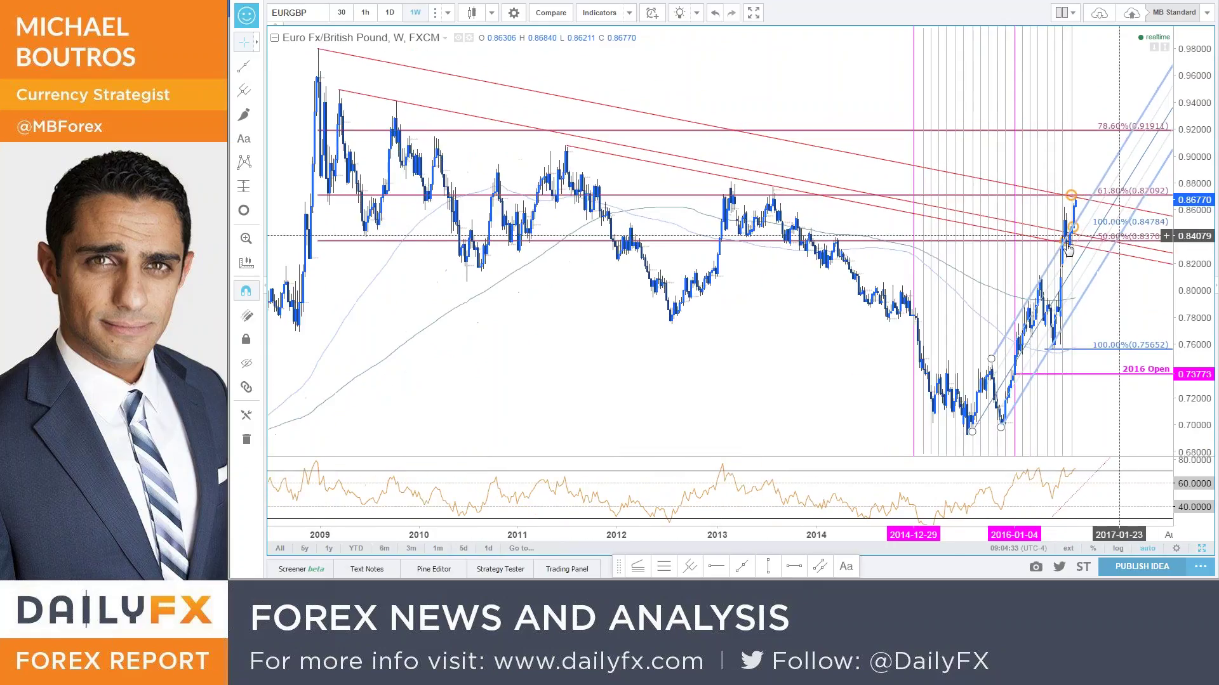
left_click(512, 196)
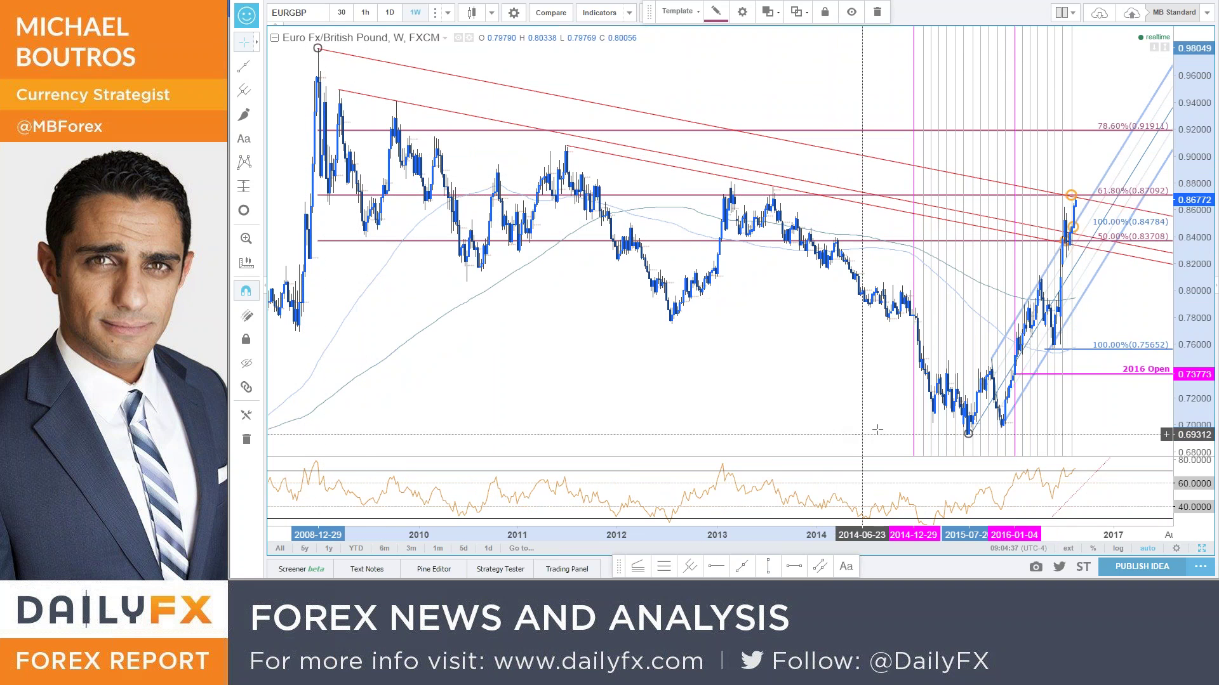
scroll(1128, 191, "up", 4)
scroll(1129, 191, "up", 3)
left_click(950, 47)
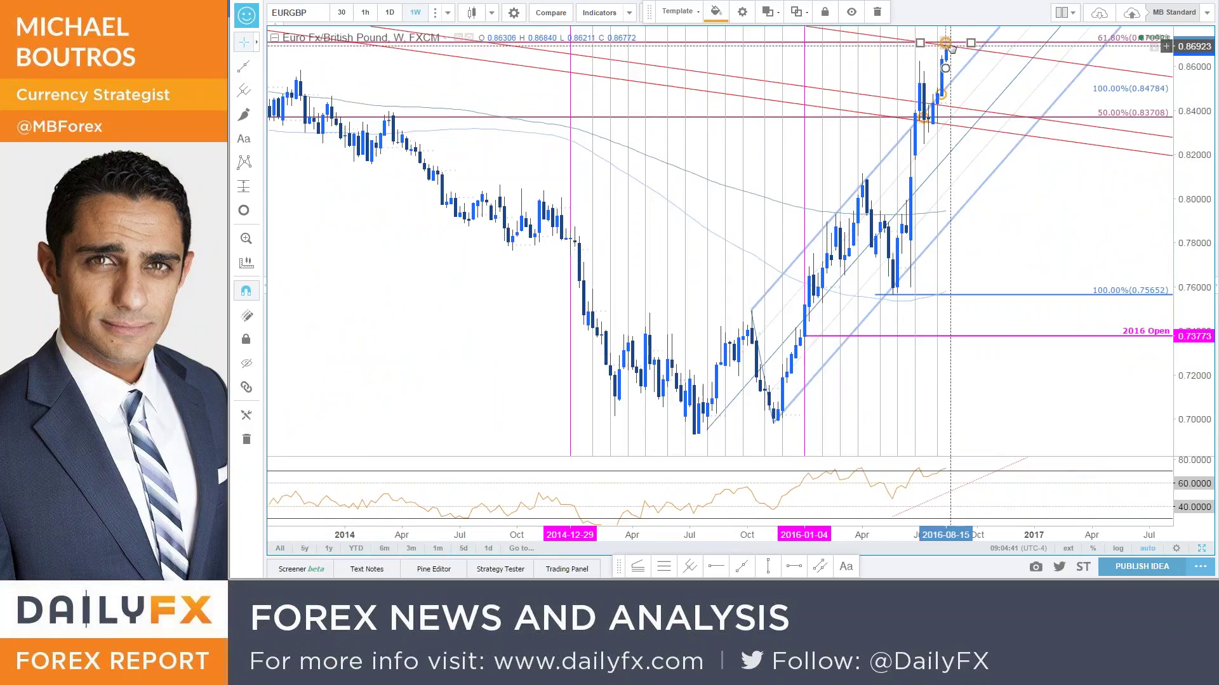
left_click(1074, 250)
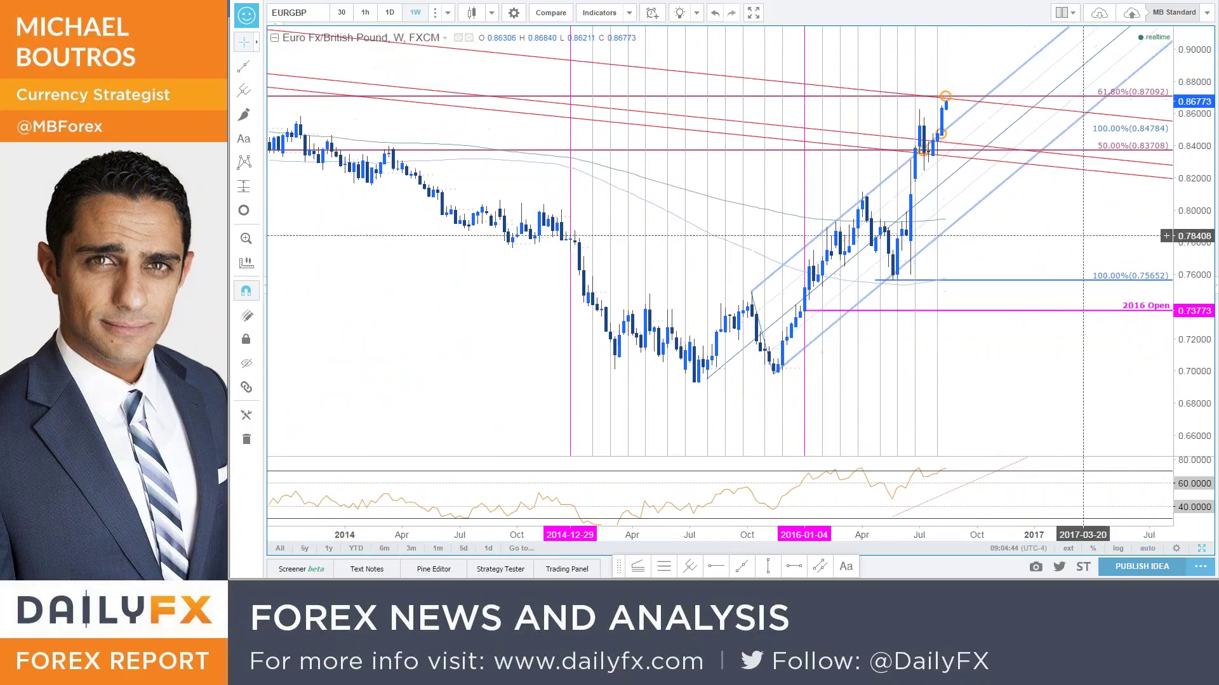
Change the EURGBP chart to the daily interval and examine price between the ascending channel and the 61.8% retracement
left_click(389, 12)
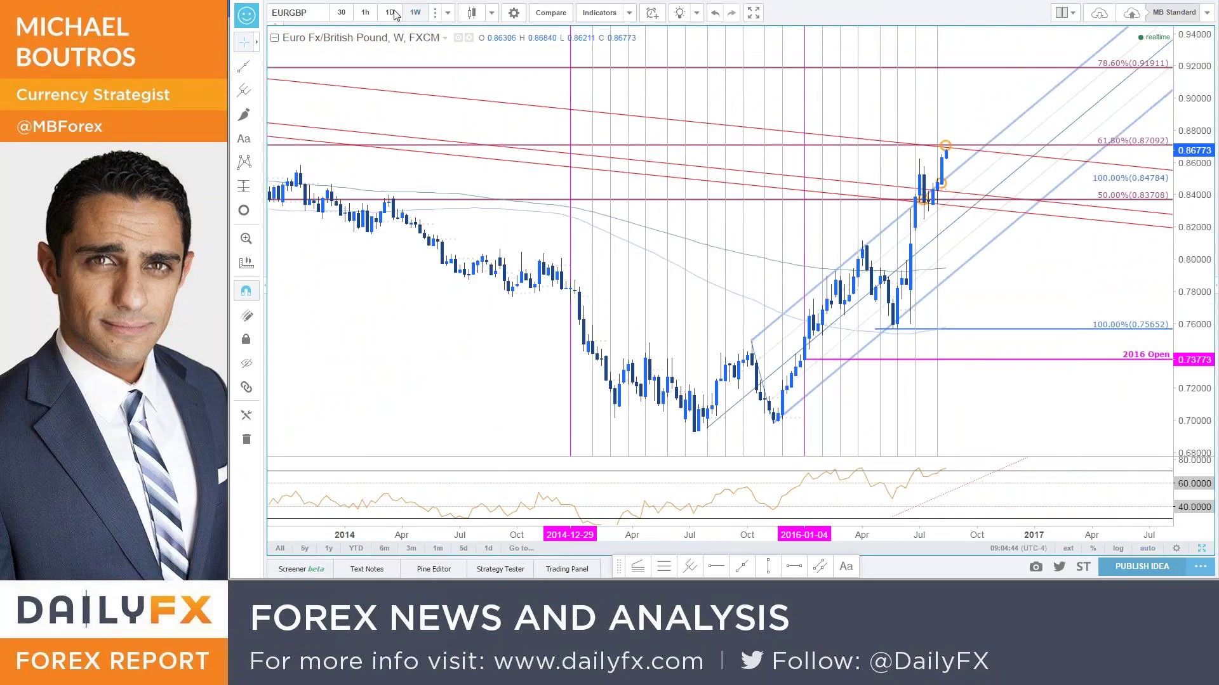
scroll(1088, 317, "down", 5)
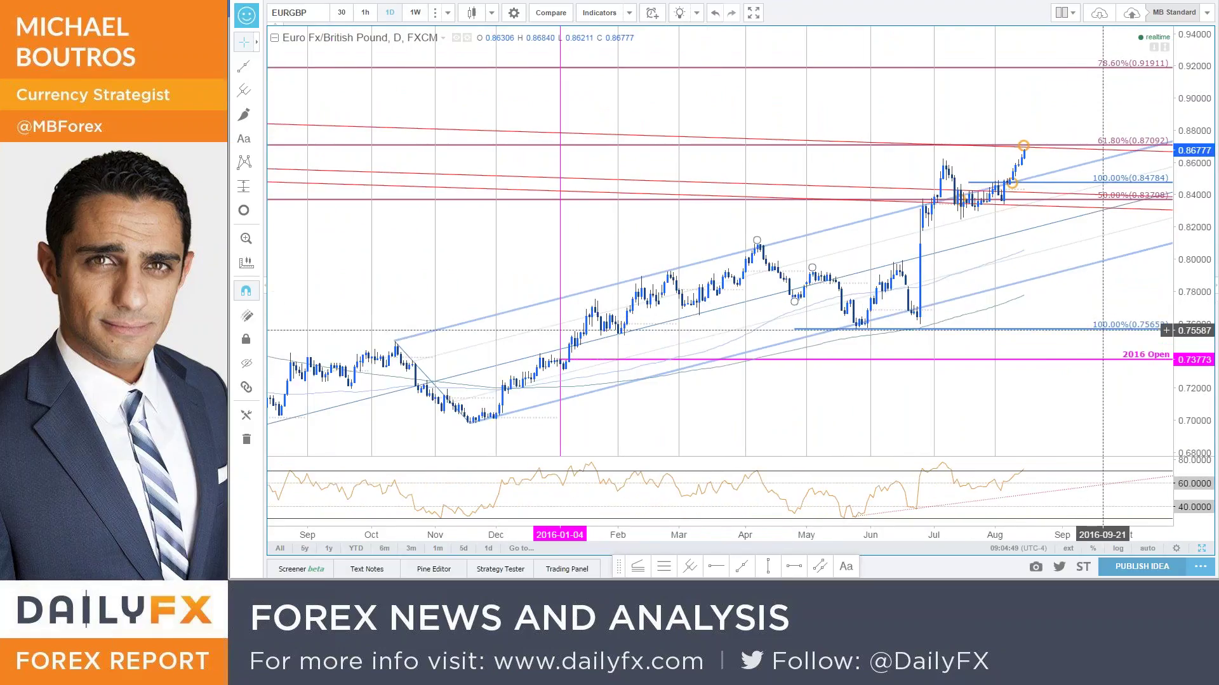
scroll(1104, 335, "down", 1)
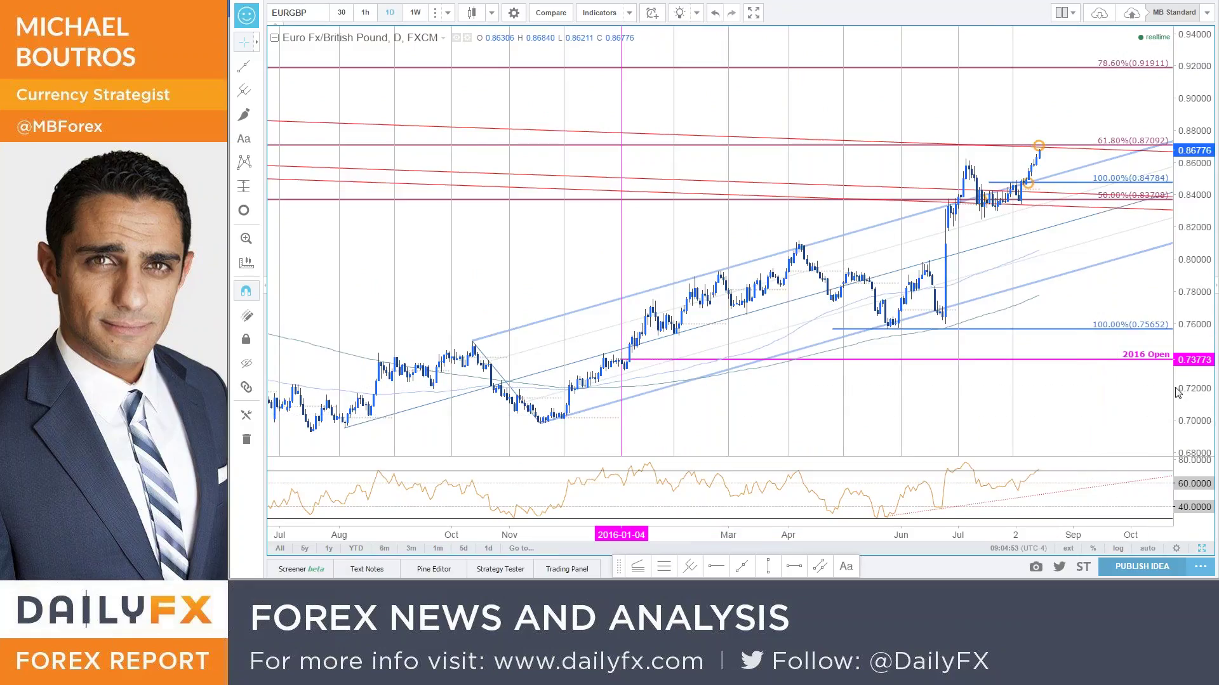
left_click_drag(1031, 372, 1023, 362)
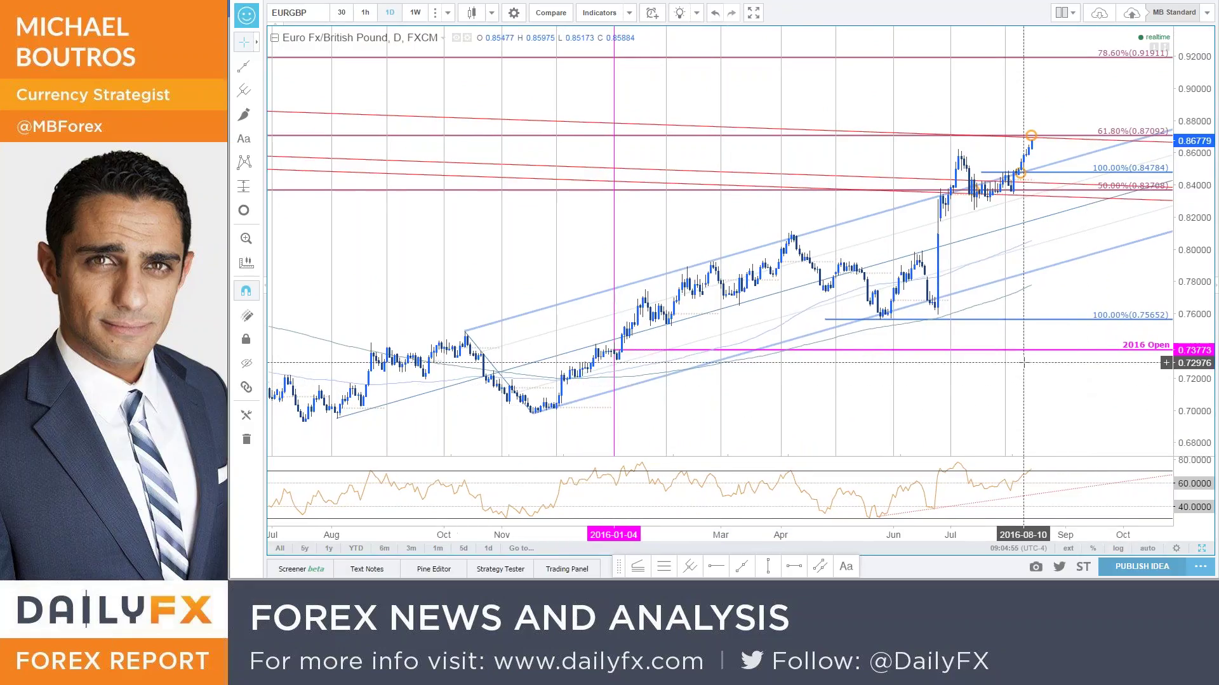
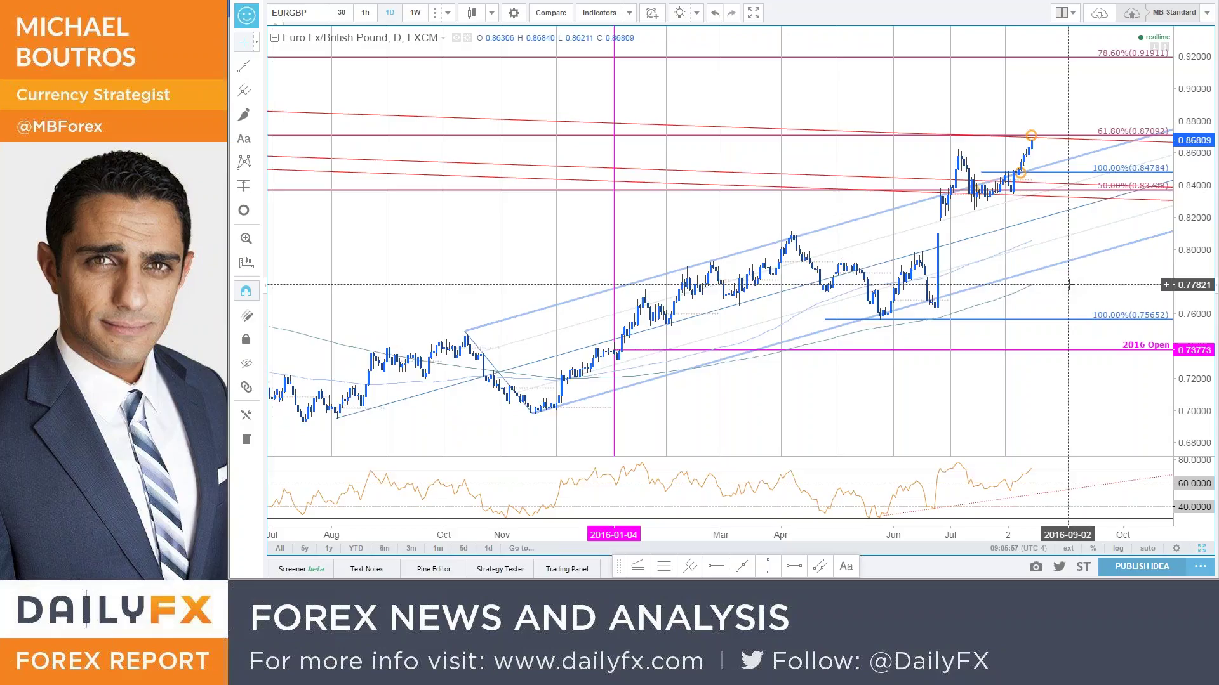
left_click(1033, 139)
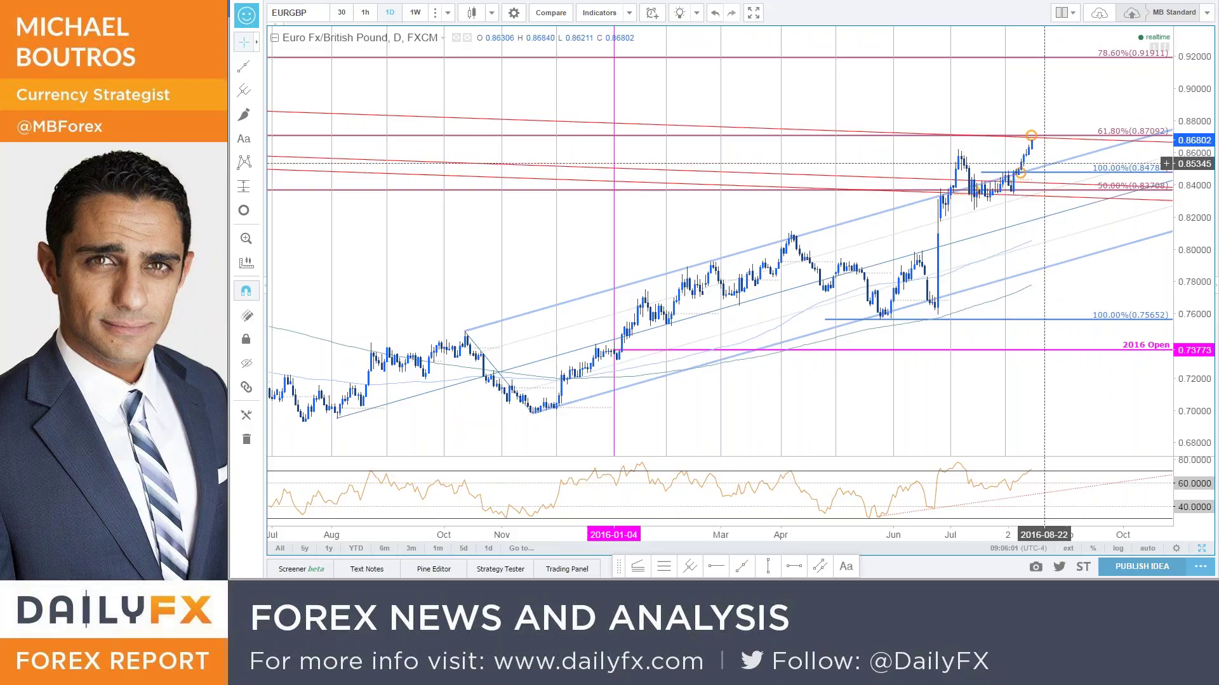
left_click(1040, 159)
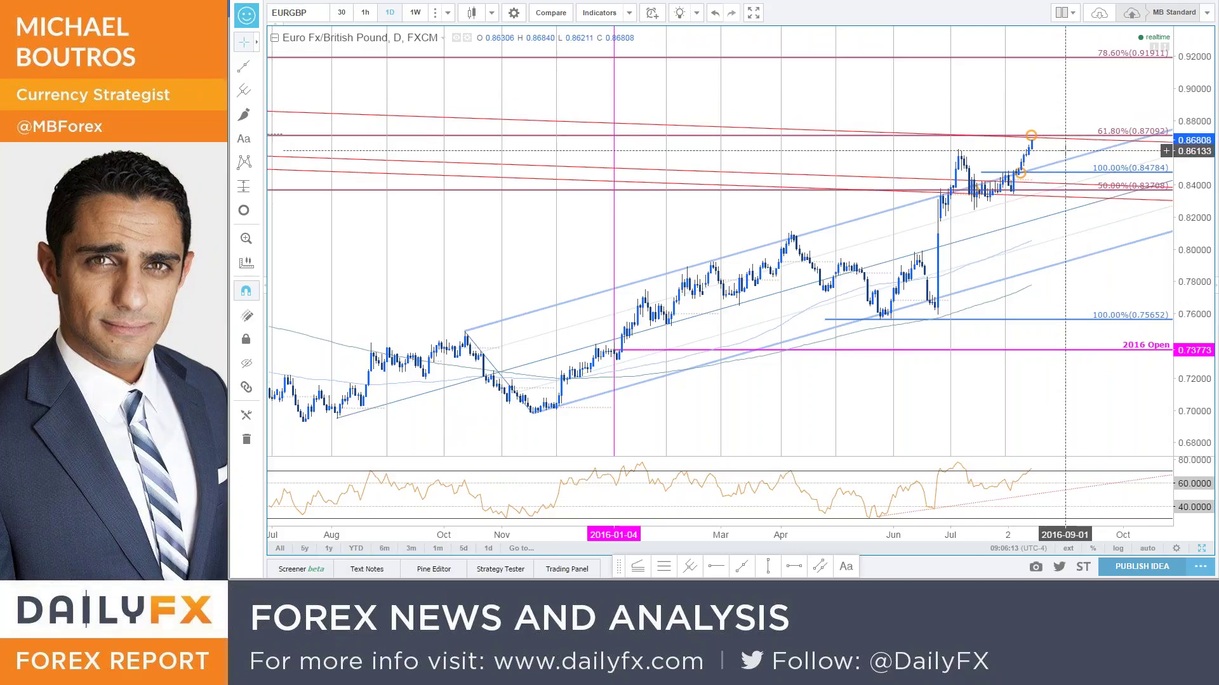
Change the 0.786 level of the EURGBP Fibonacci retracement to 0.764
double_click(1120, 57)
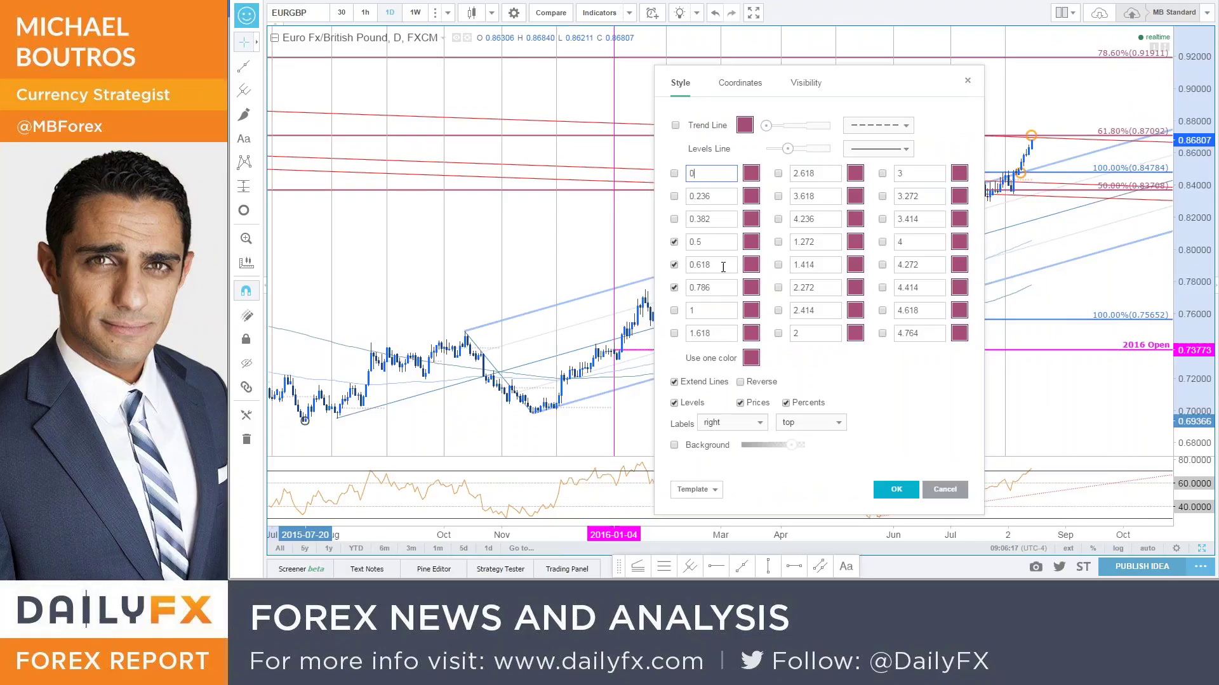
double_click(722, 283)
type("0.")
key("Return")
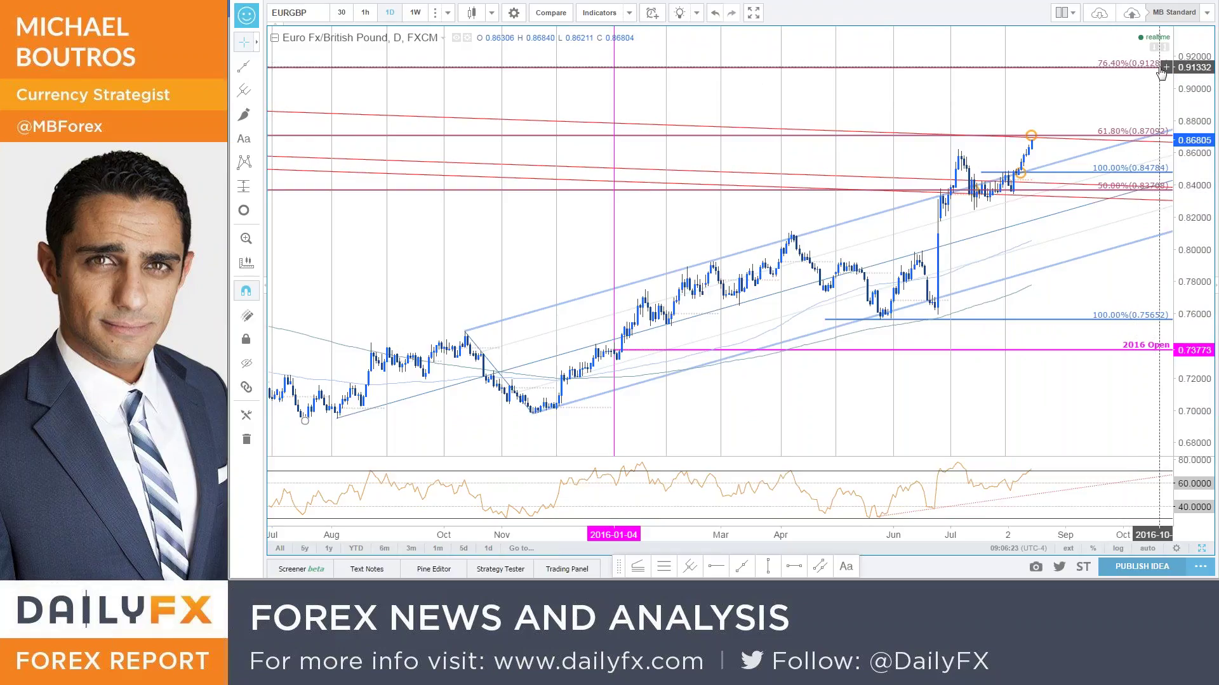
Examine the EURGBP daily ascending channel, the support at 0.84784 and the 61.8% resistance at 0.87092
scroll(1114, 368, "down", 5)
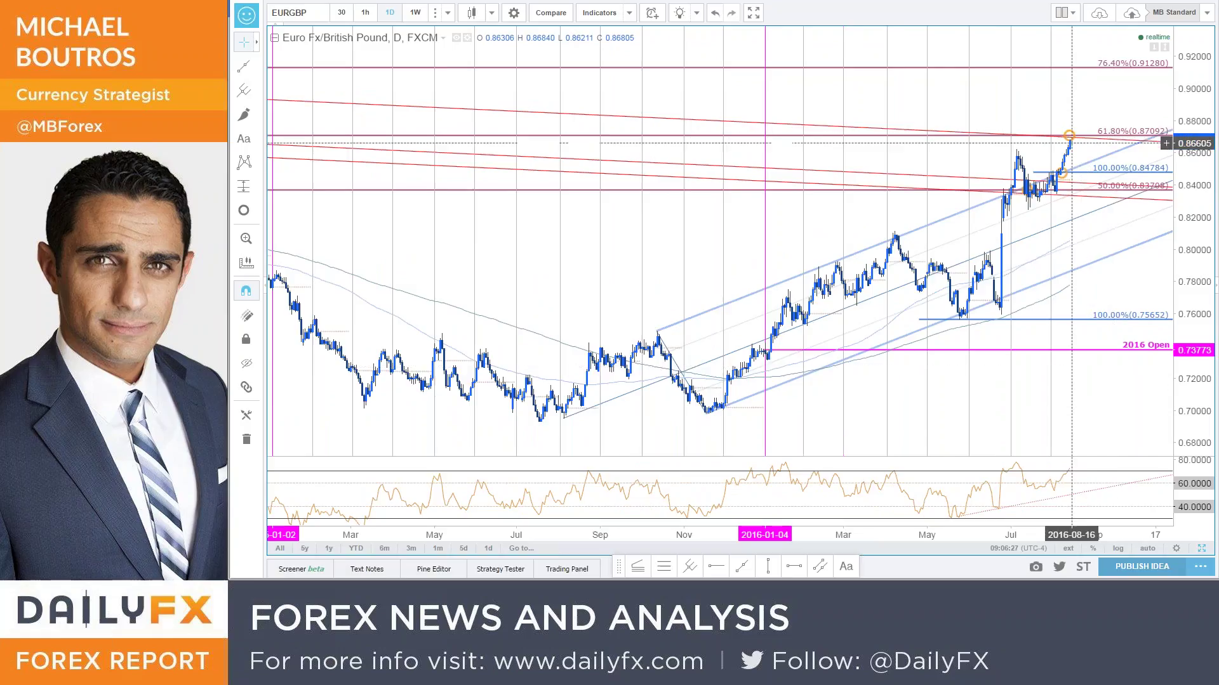
scroll(1166, 165, "up", 2)
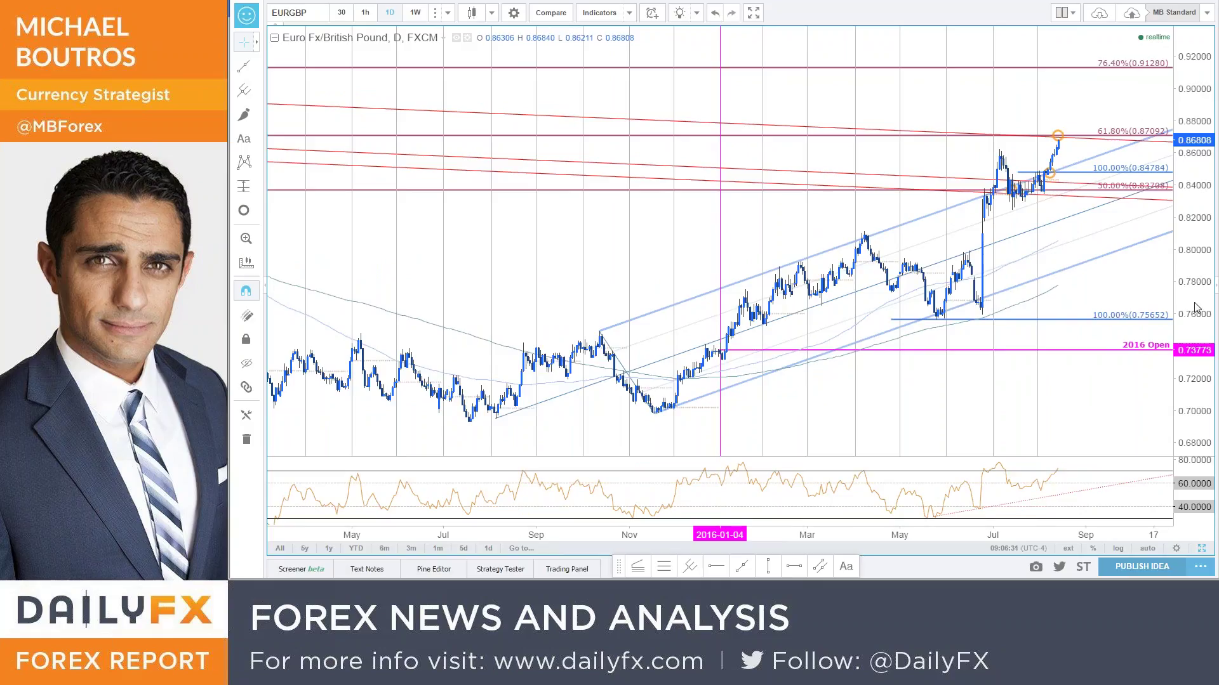
left_click_drag(1202, 287, 1202, 257)
left_click_drag(1148, 291, 1138, 292)
scroll(1138, 291, "up", 2)
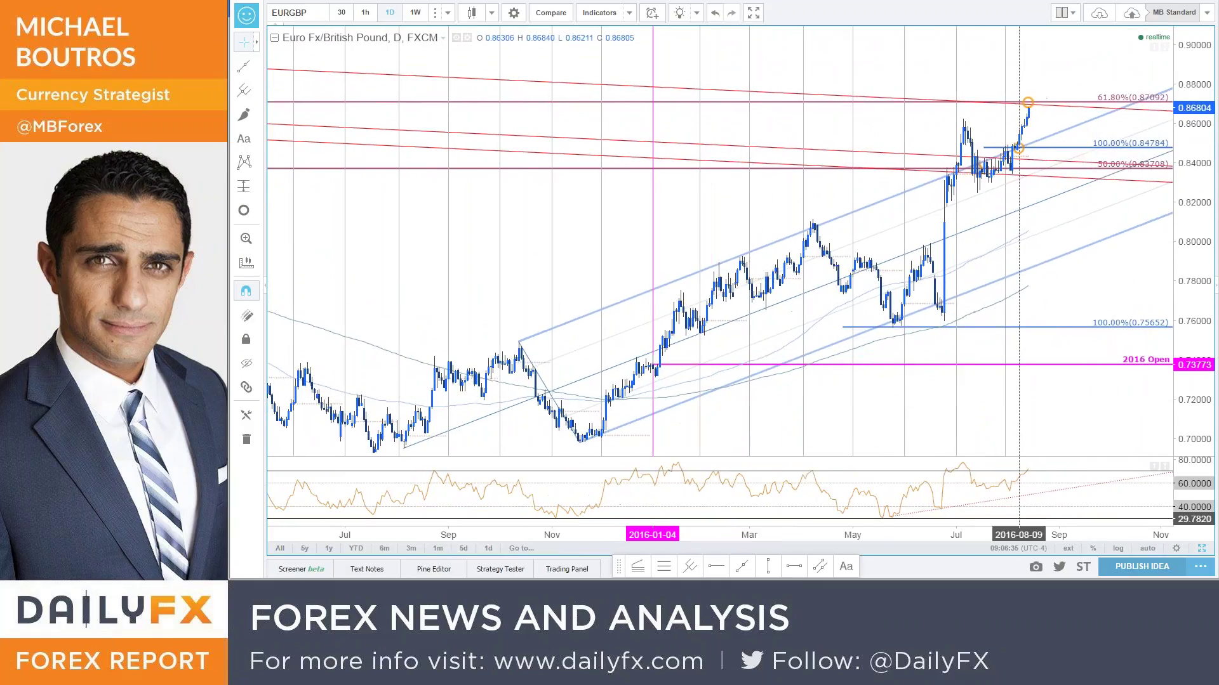
left_click(1019, 148)
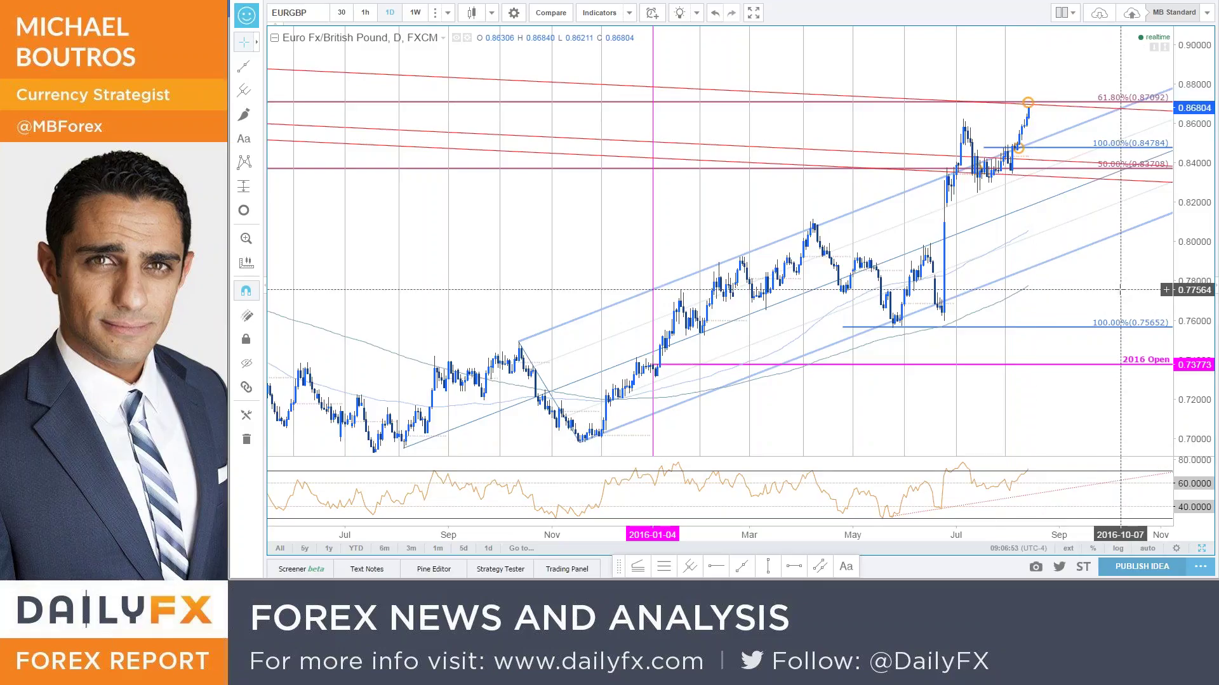
scroll(1120, 290, "up", 1)
scroll(1142, 304, "up", 1)
left_click_drag(1193, 256, 1132, 260)
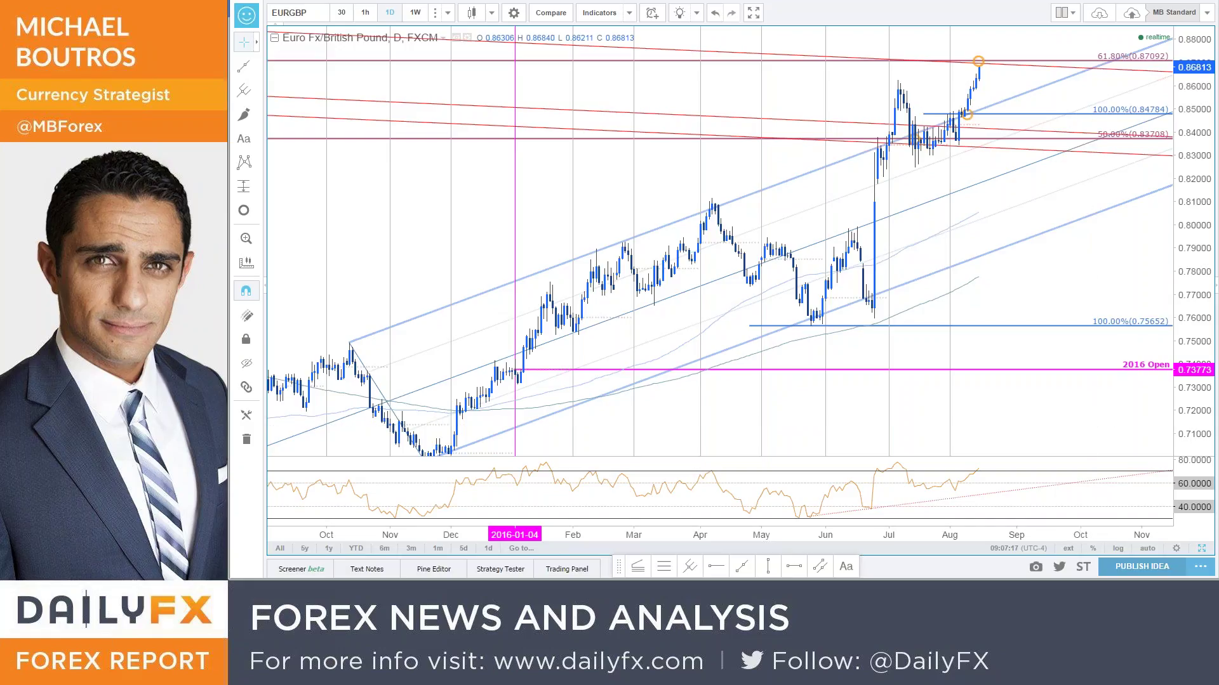
Switch to EURJPY and examine the daily chart's median-line formations back through the 2008 high
key("Down")
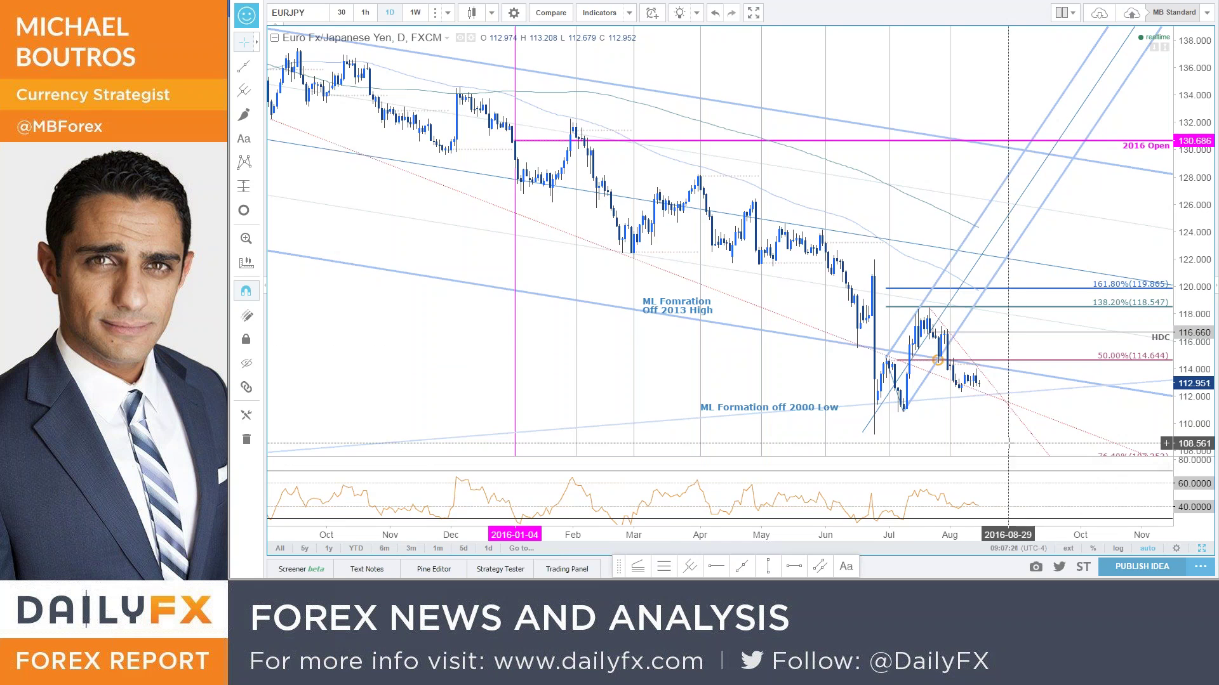
scroll(1028, 359, "down", 5)
scroll(1031, 360, "down", 4)
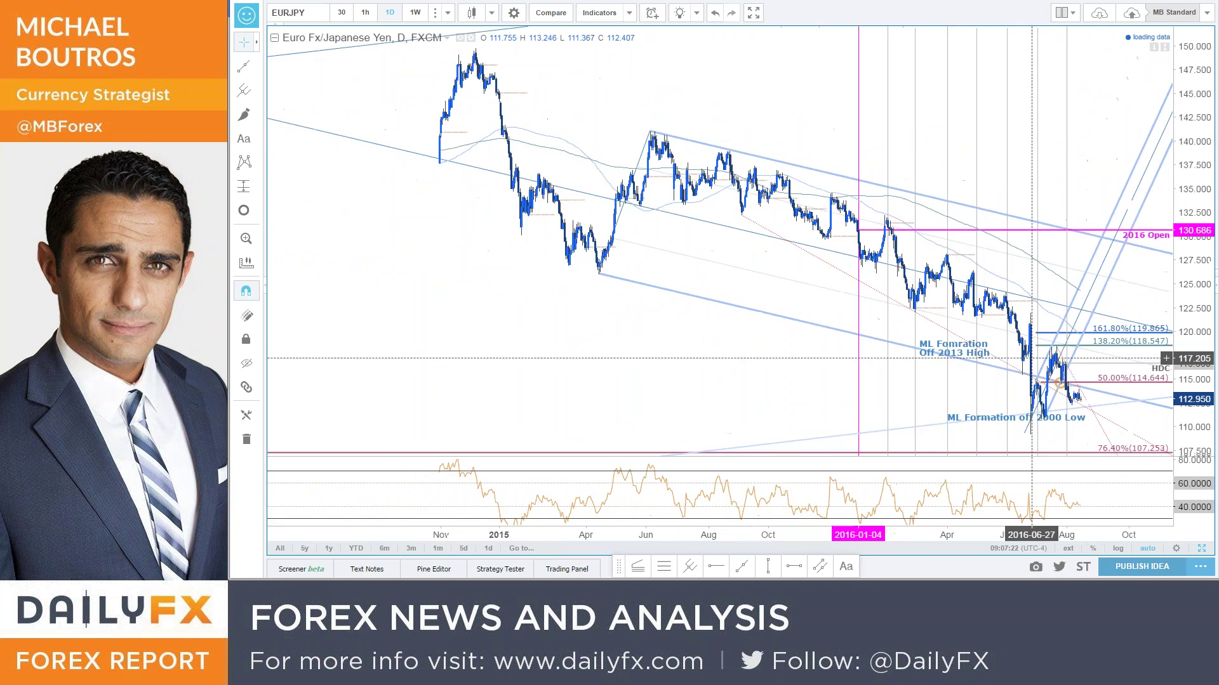
scroll(1044, 370, "down", 5)
scroll(982, 350, "down", 5)
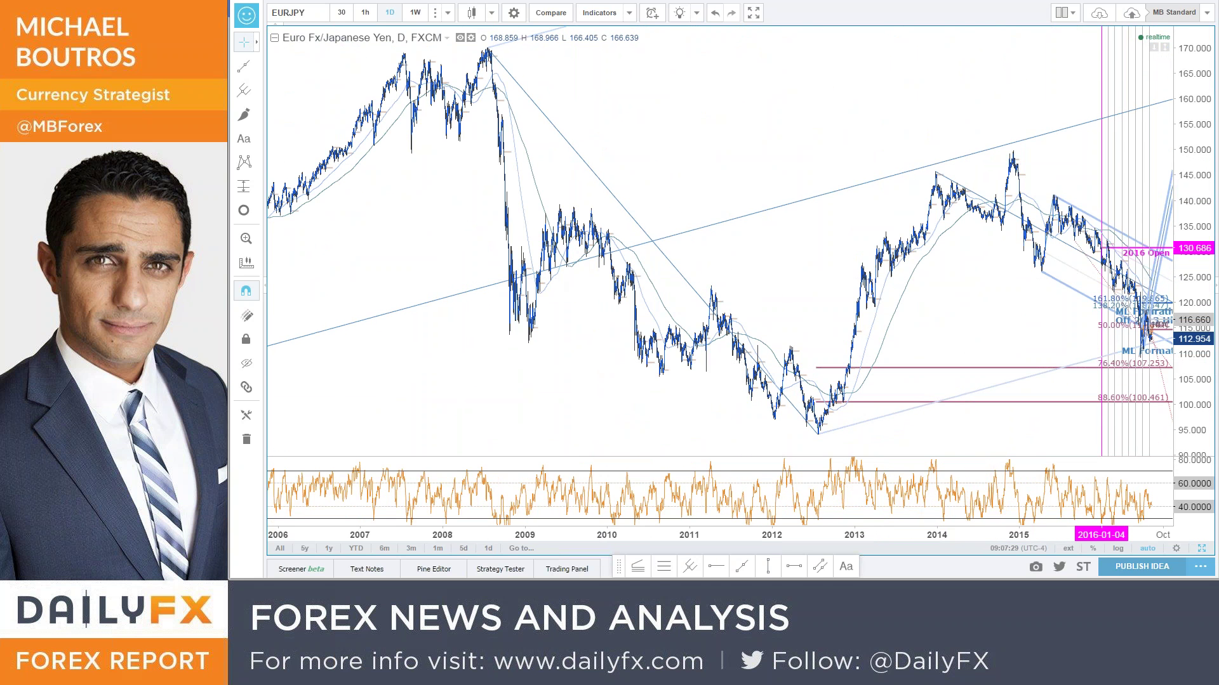
Change the EURJPY chart to the weekly interval and examine the median-line formation off the 2000 low
type("1w")
key("Return")
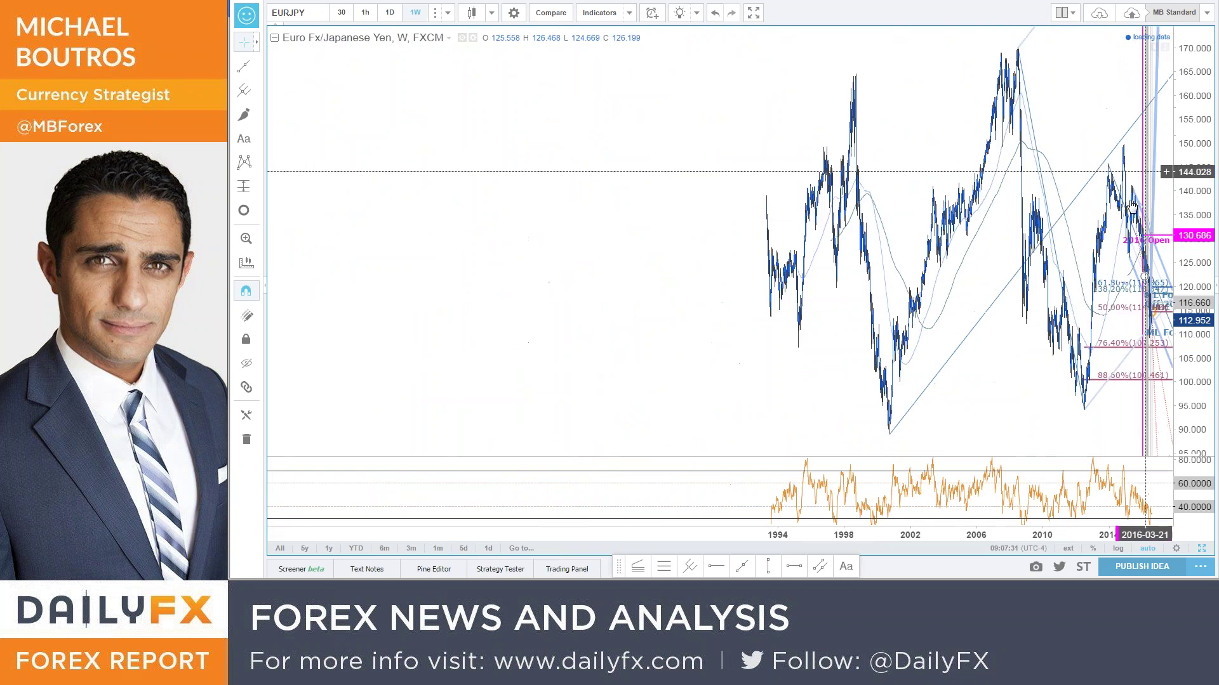
scroll(982, 455, "up", 3)
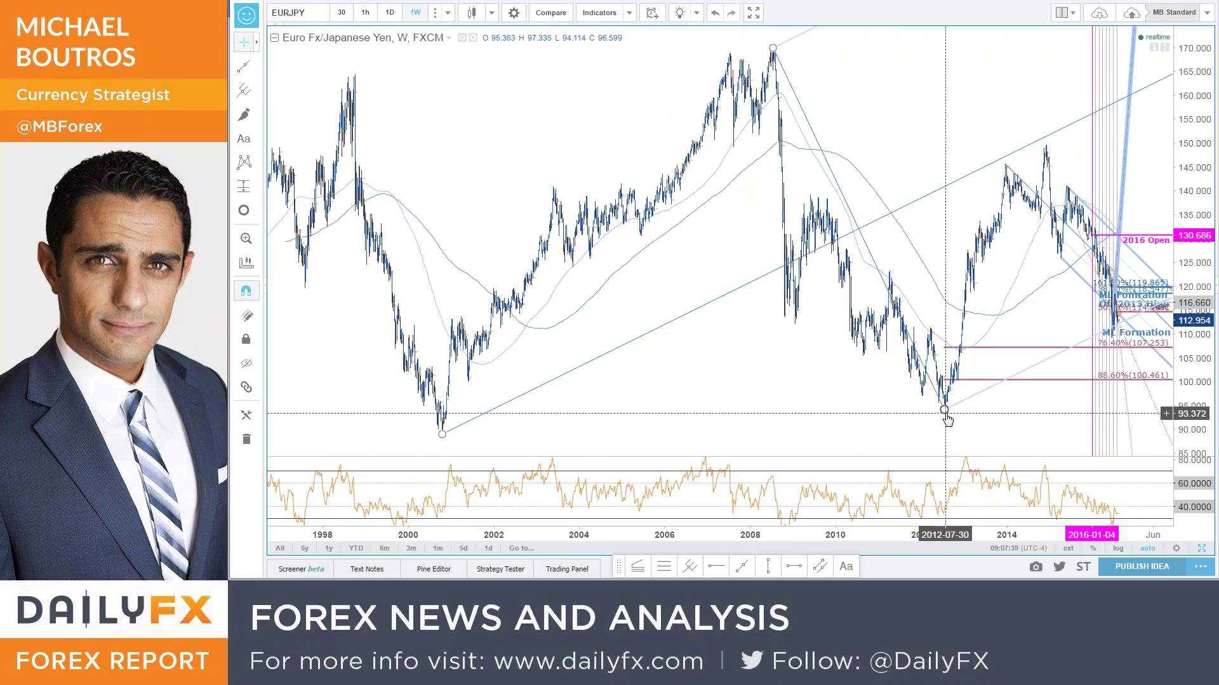
scroll(947, 417, "up", 3)
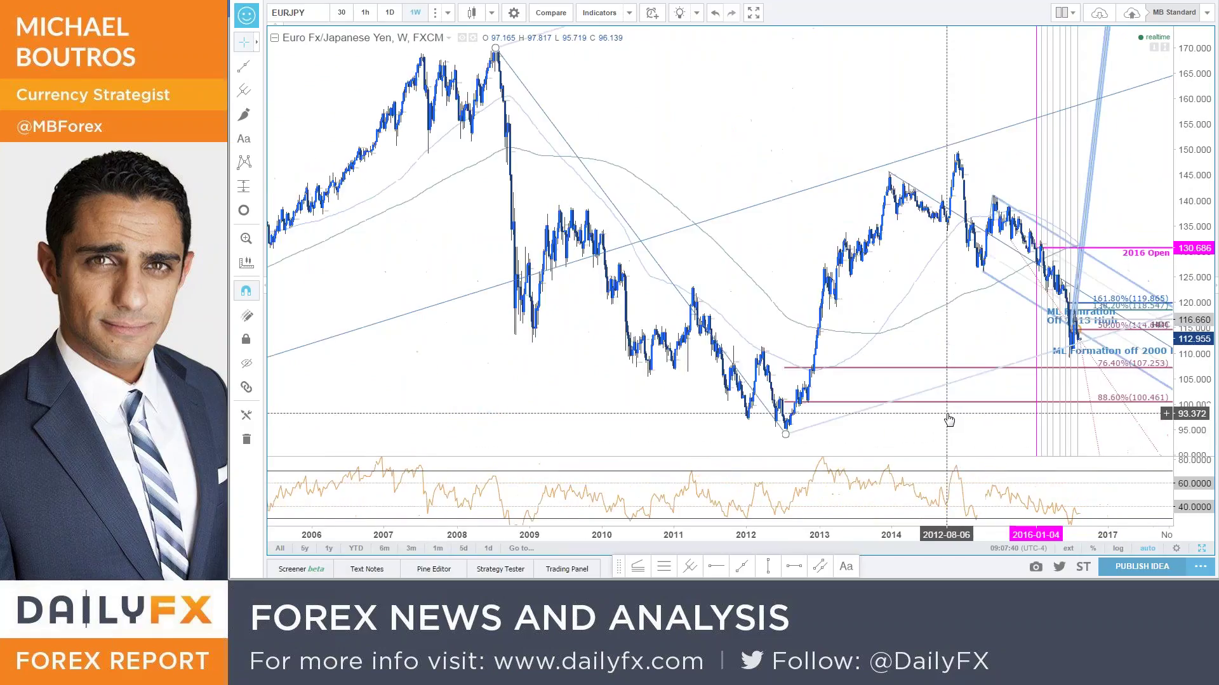
left_click(927, 159)
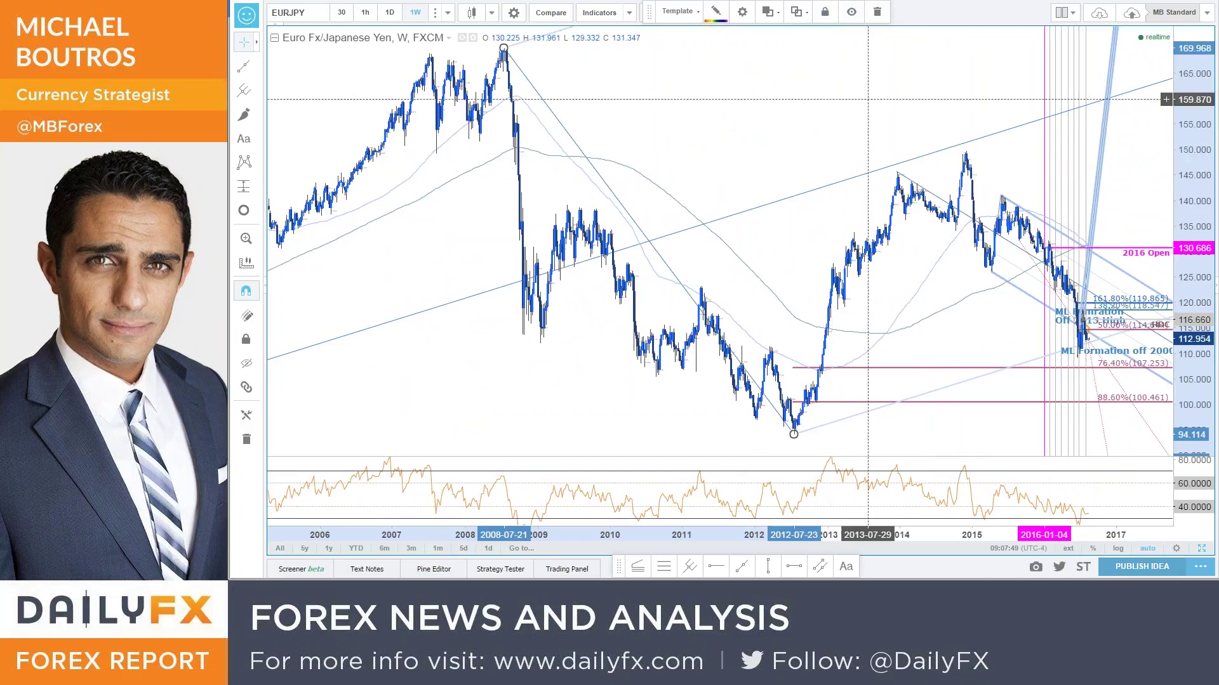
left_click_drag(914, 158, 924, 166)
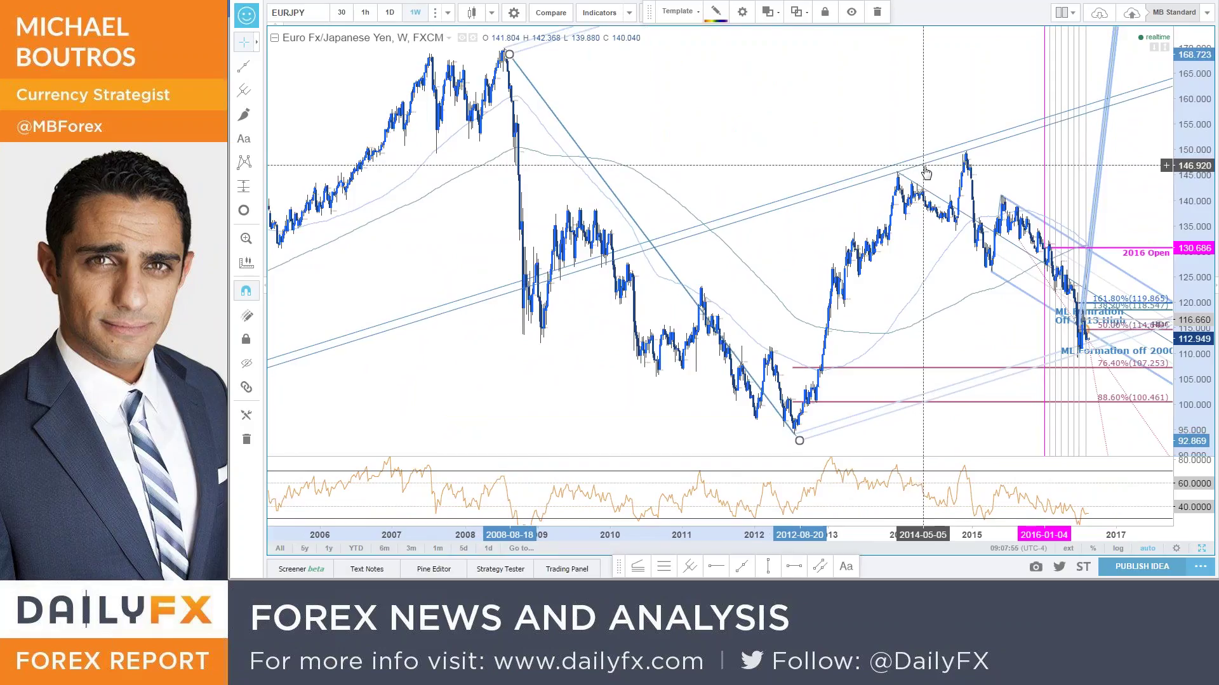
key("ctrl+z")
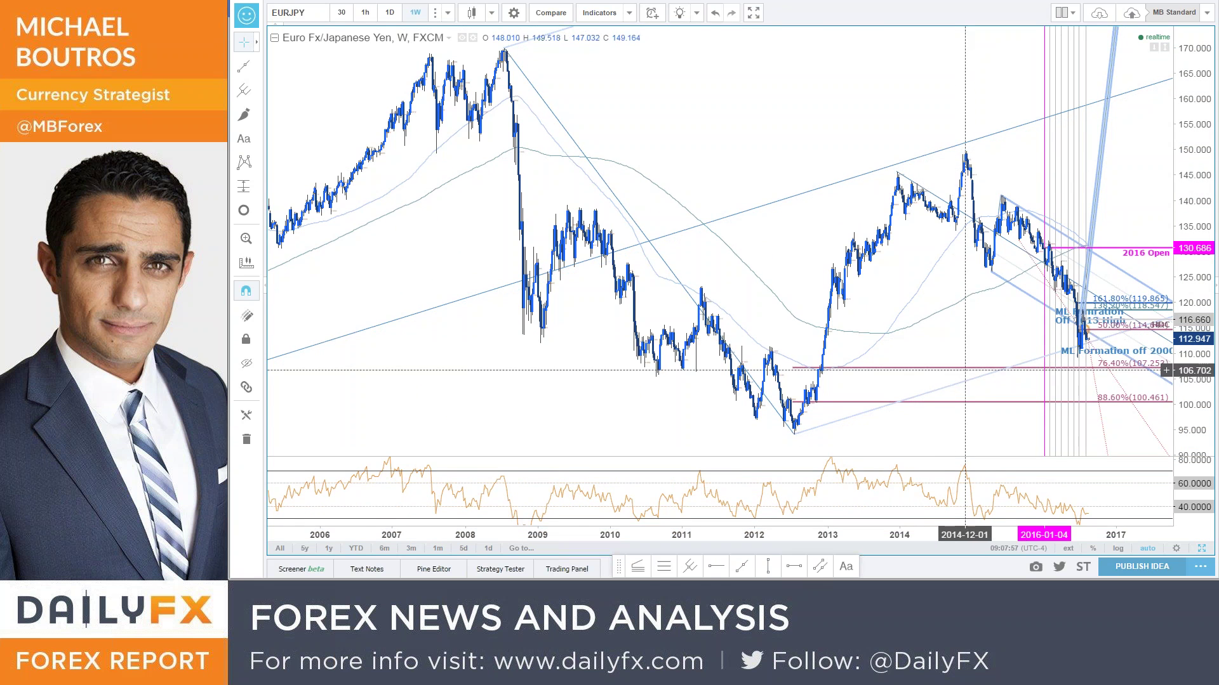
Examine how EURJPY weekly price reacts to the long-term ascending median line around the 2014 high
scroll(965, 370, "down", 4)
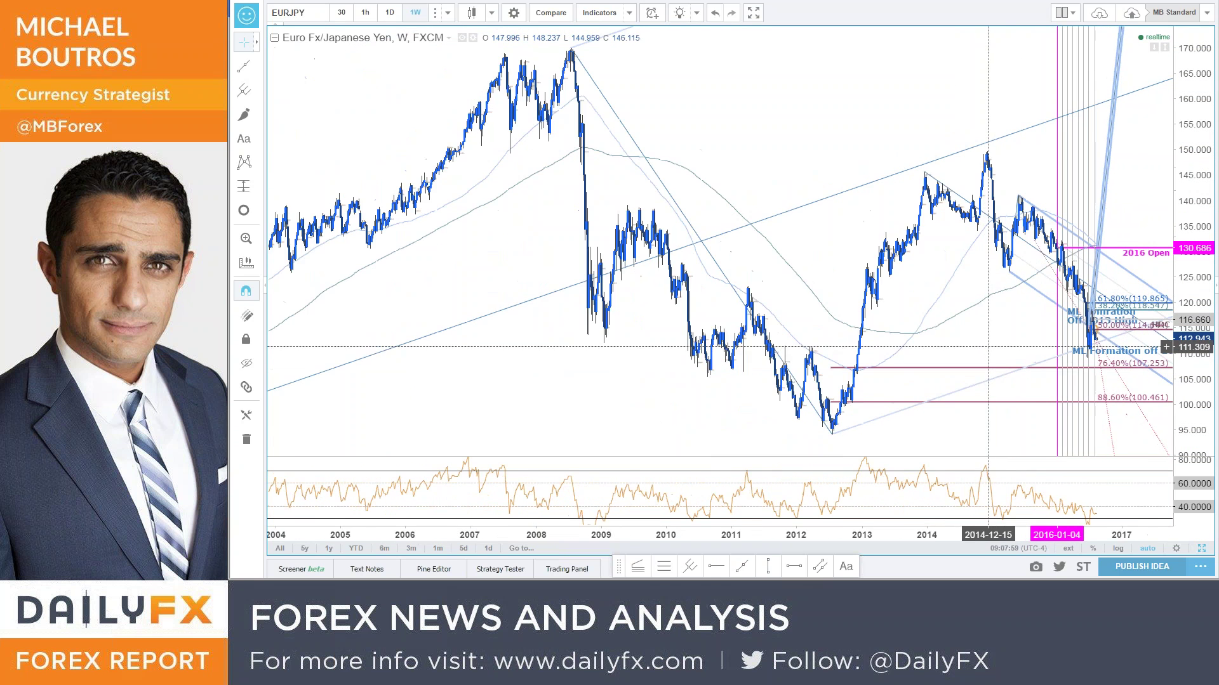
scroll(989, 346, "down", 2)
scroll(991, 336, "up", 3)
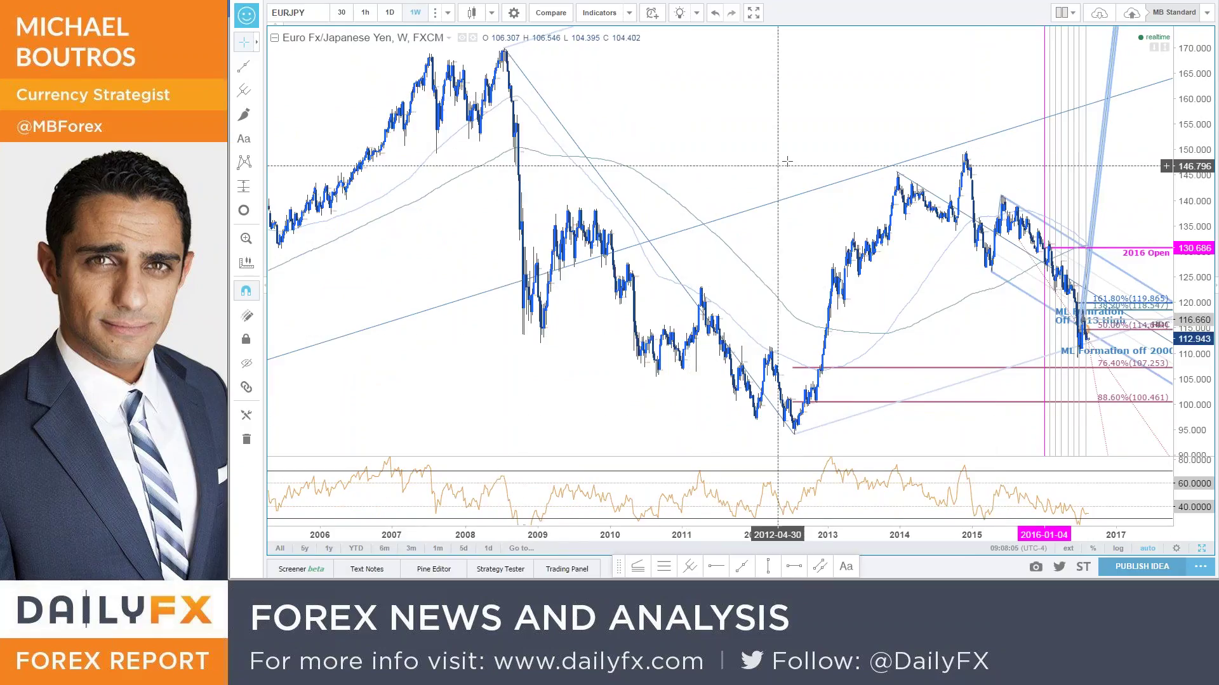
scroll(795, 183, "up", 1)
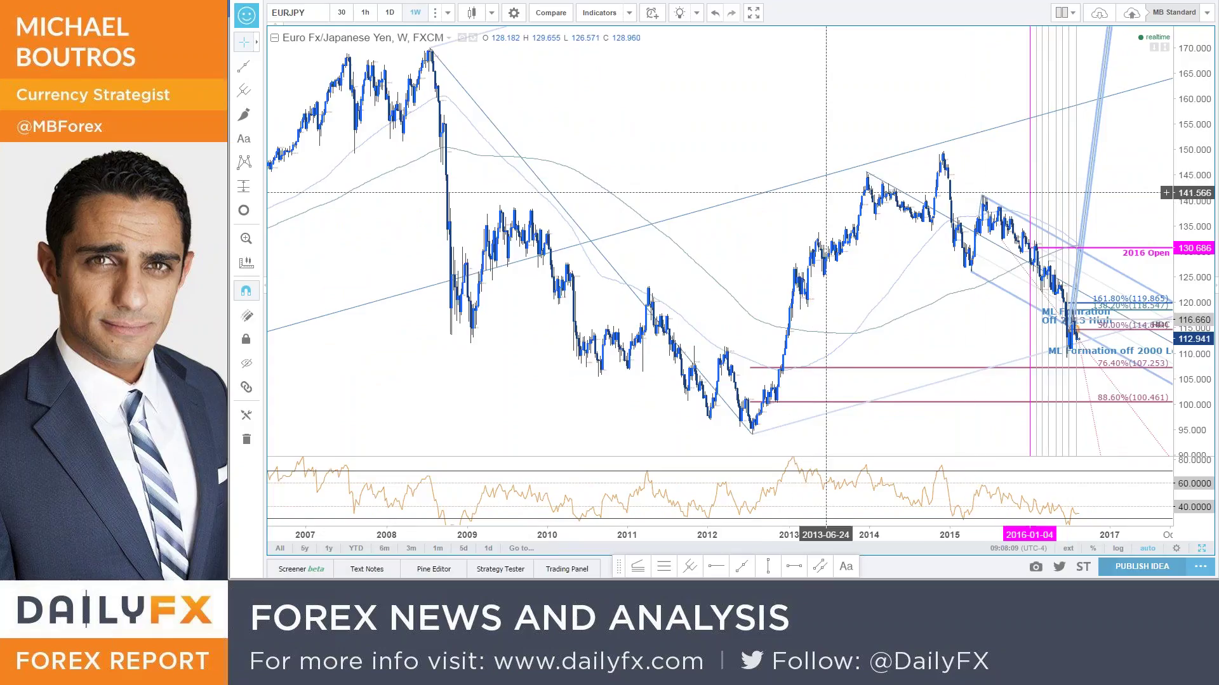
left_click(829, 183)
left_click_drag(833, 174, 850, 182)
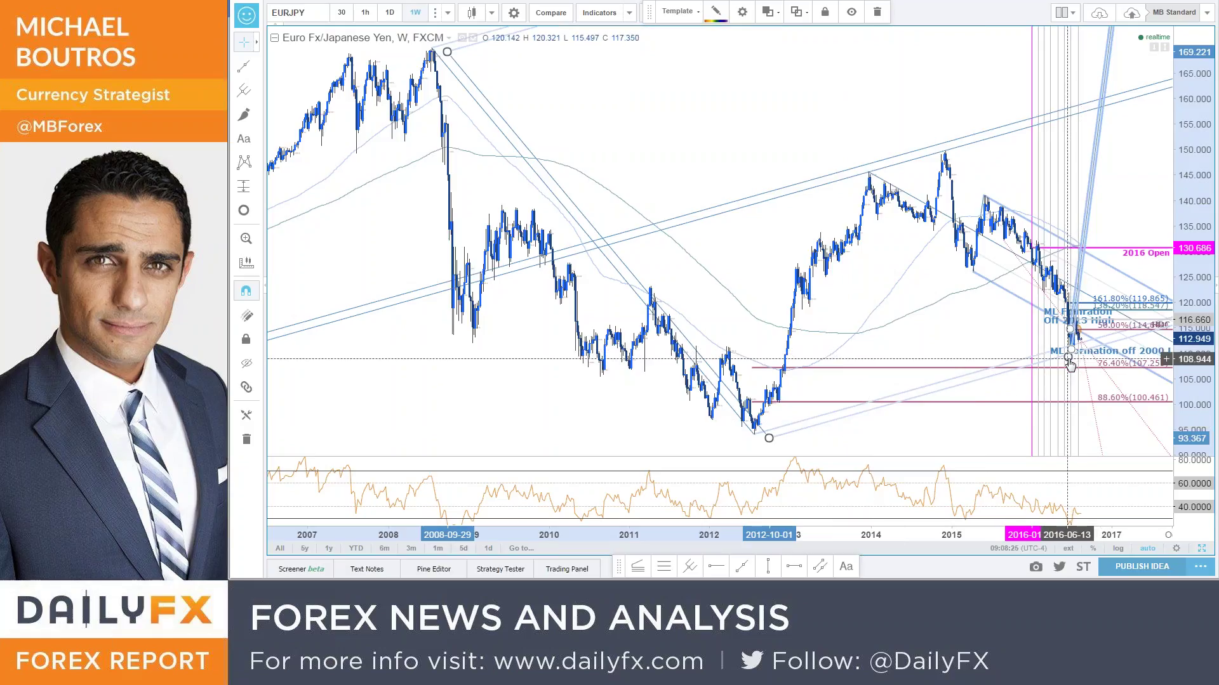
key("Delete")
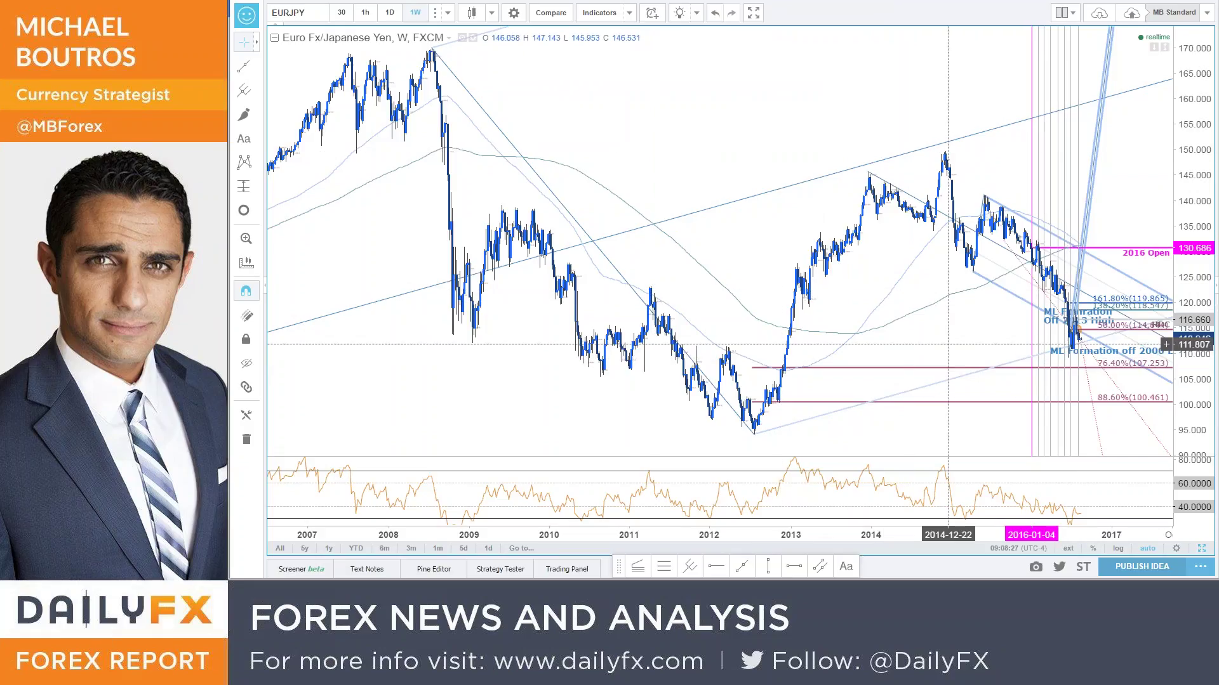
Examine the EURJPY weekly ascending support line from the 2012 low, and return the chart to the daily interval
scroll(948, 344, "up", 5)
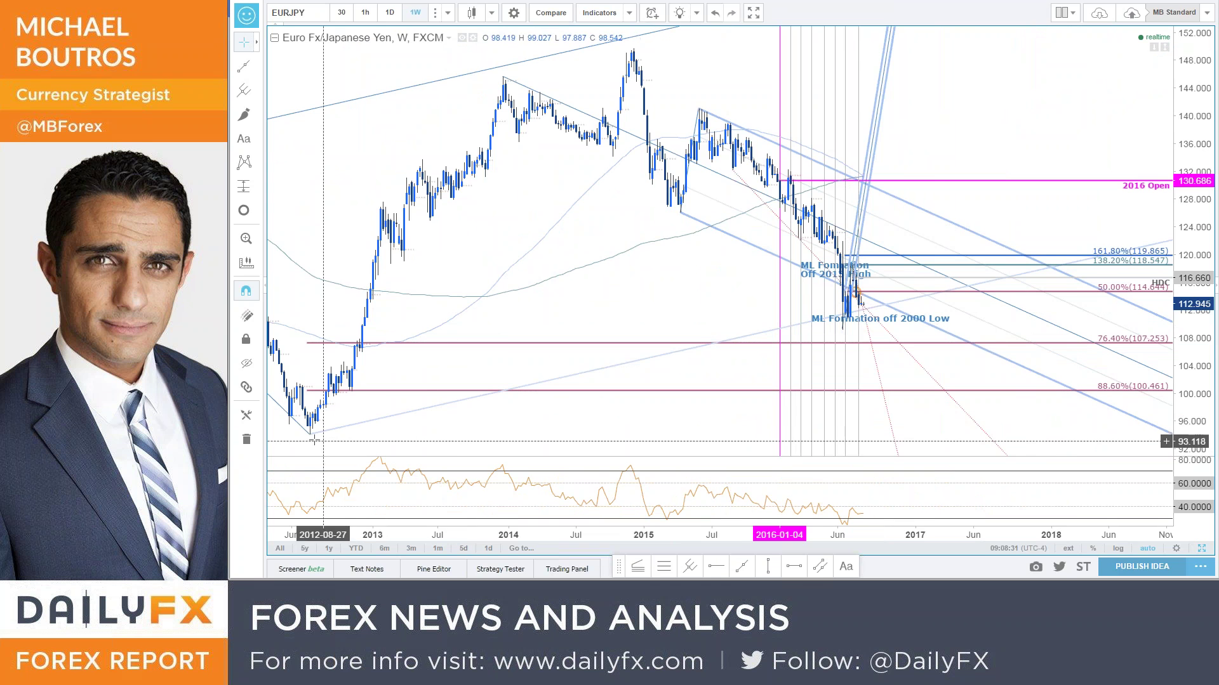
scroll(1117, 412, "left", 5)
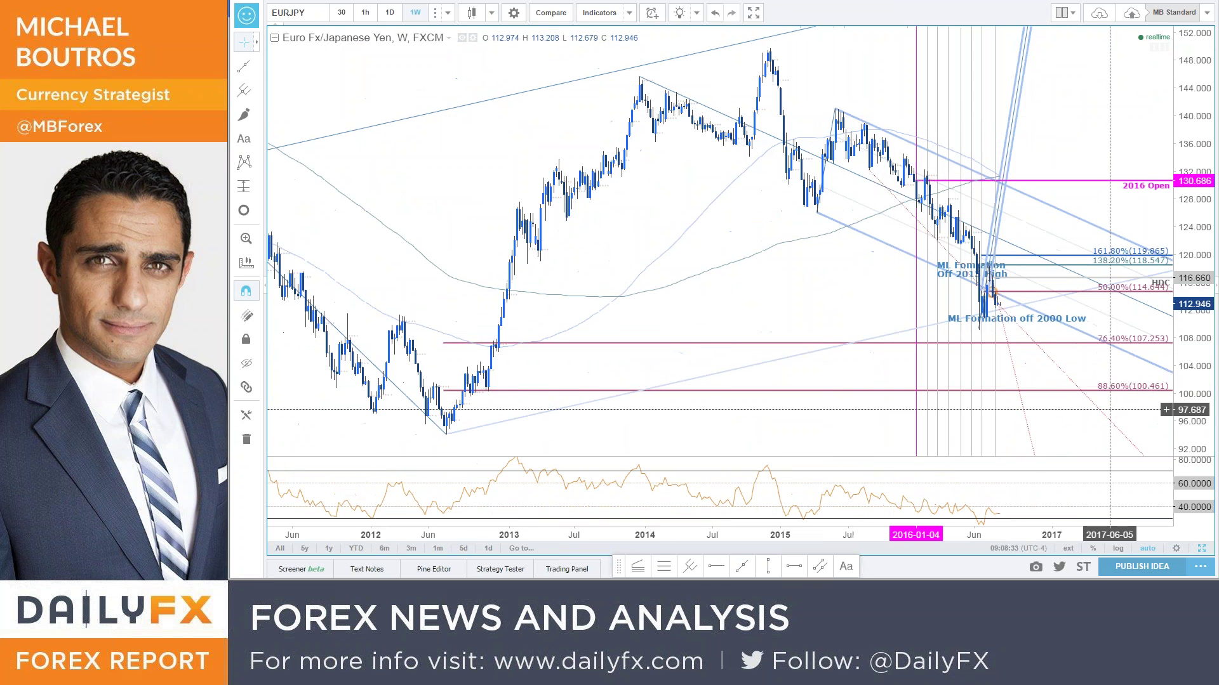
type("1D")
key("Return")
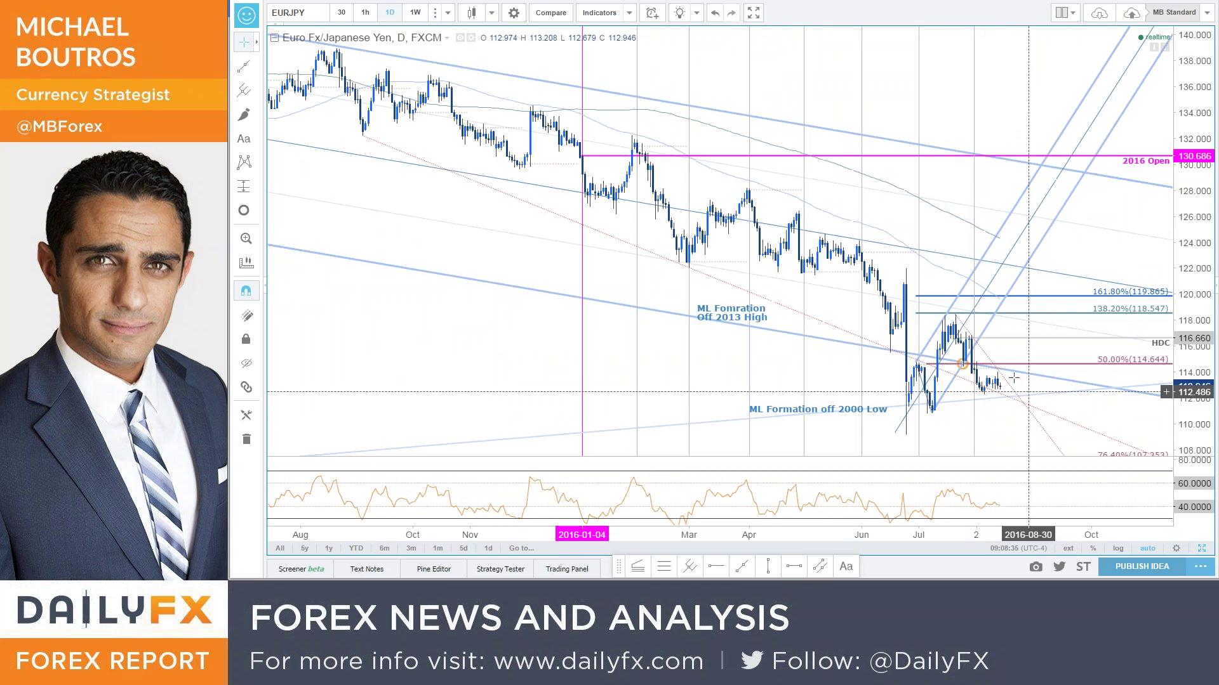
View the EURJPY daily chart as a line chart, restore hollow candles, and examine the price action since the June low
scroll(1014, 379, "up", 2)
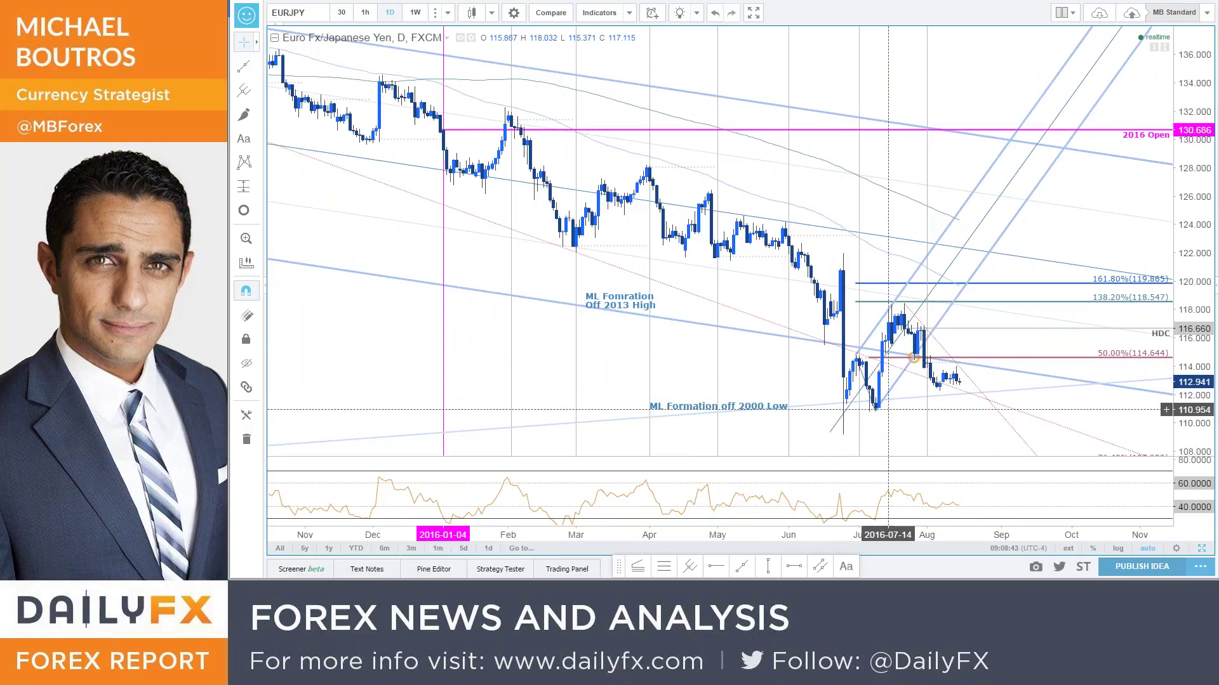
left_click(491, 13)
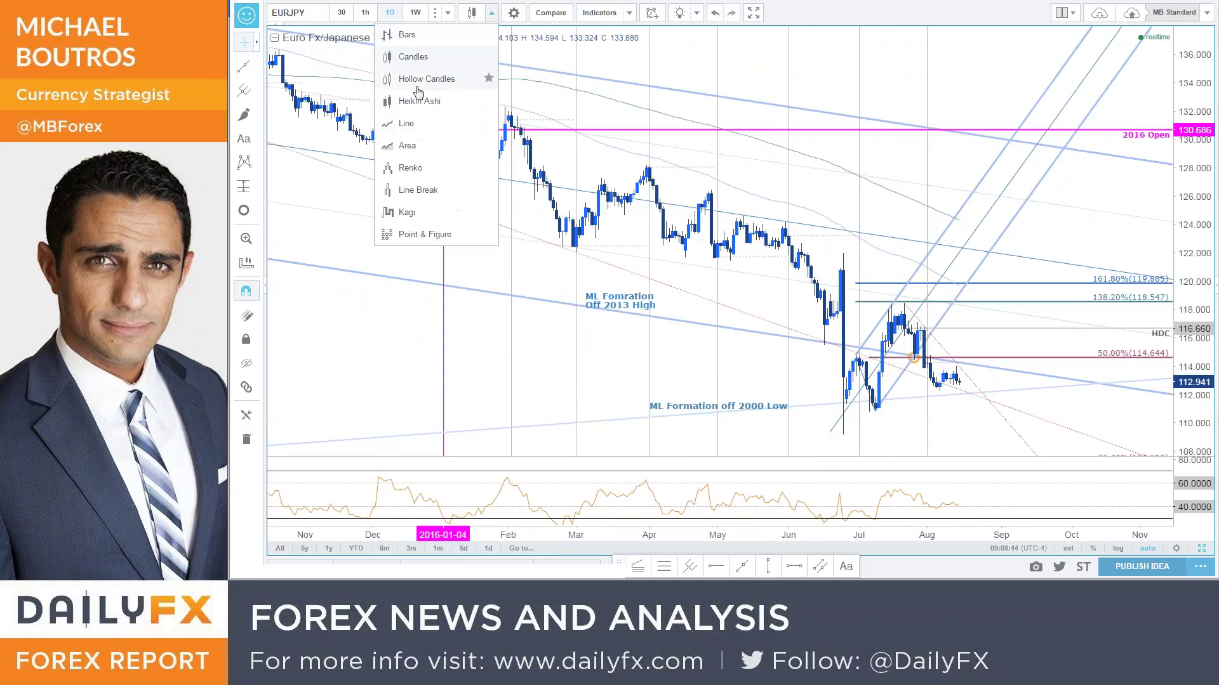
left_click(407, 124)
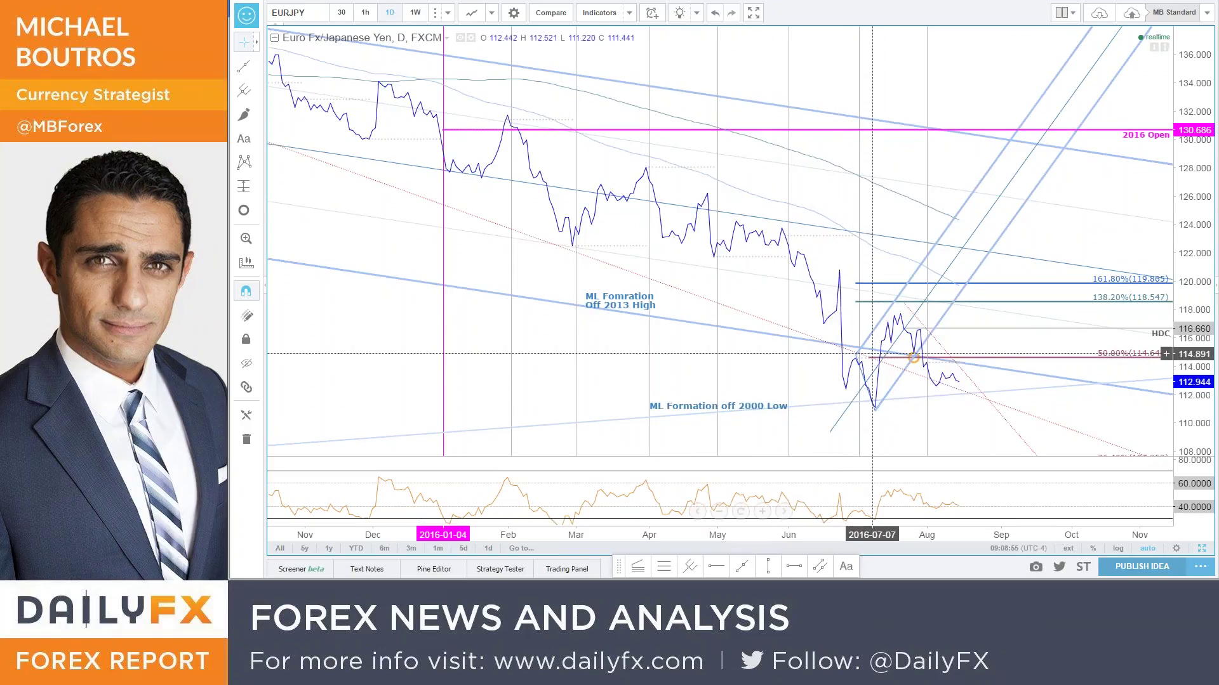
left_click(491, 13)
left_click(465, 80)
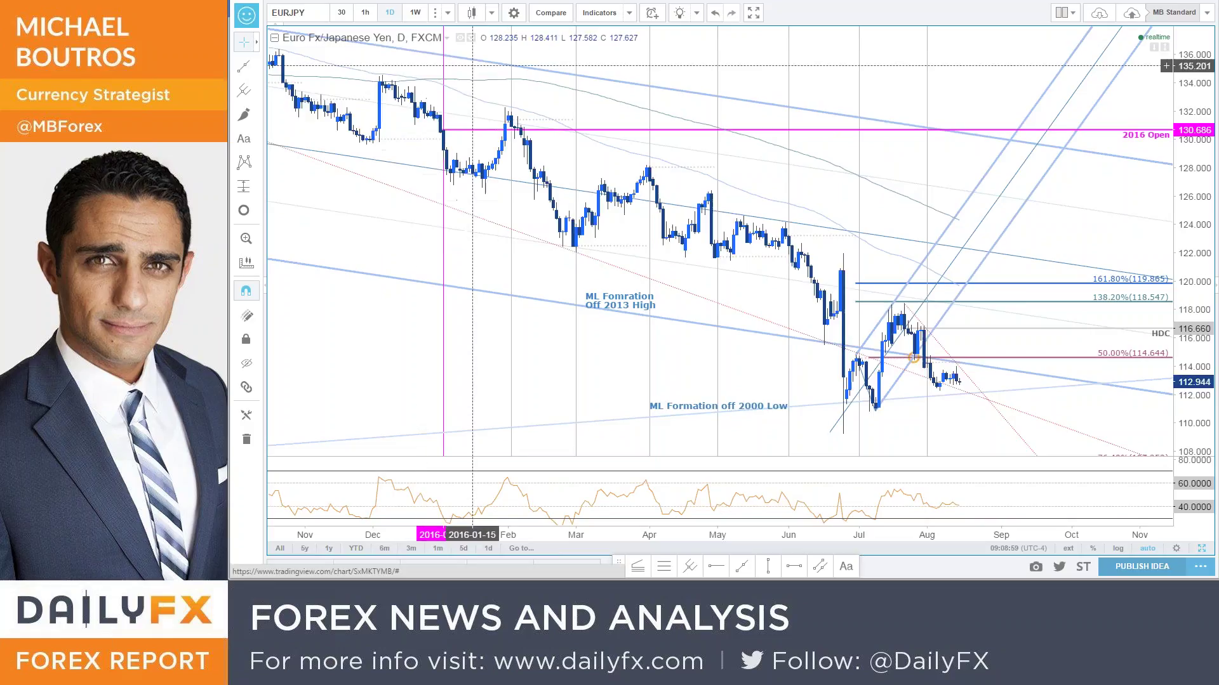
scroll(1000, 408, "up", 1)
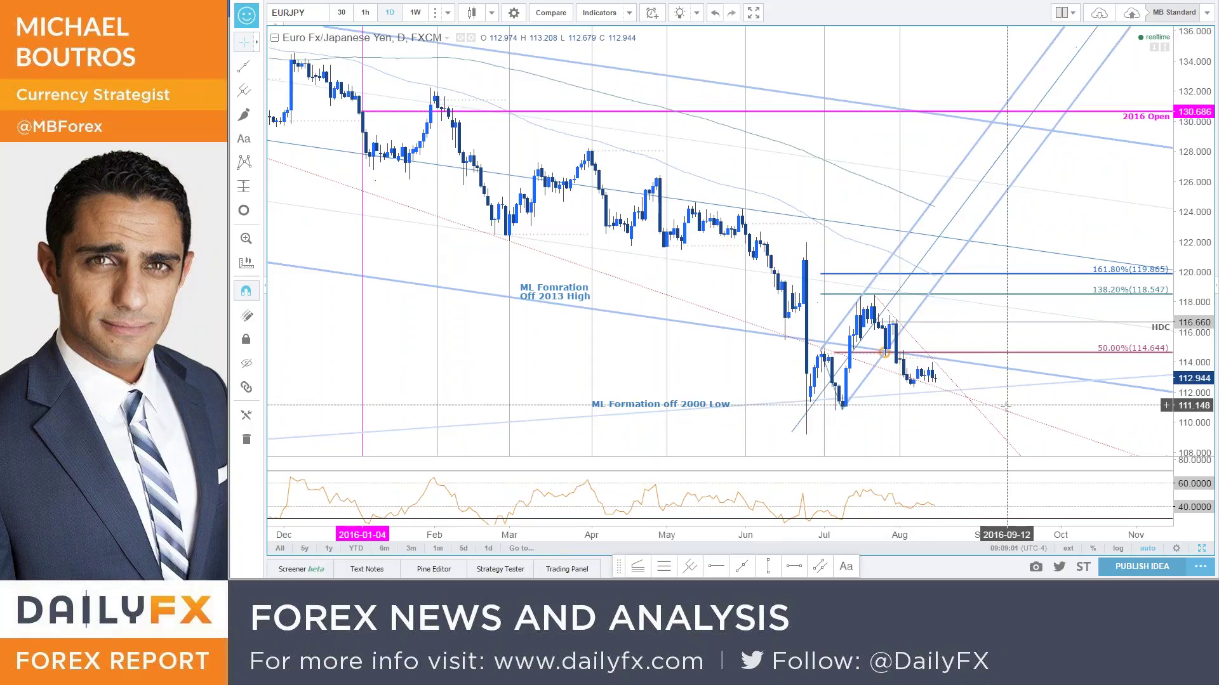
scroll(997, 433, "up", 1)
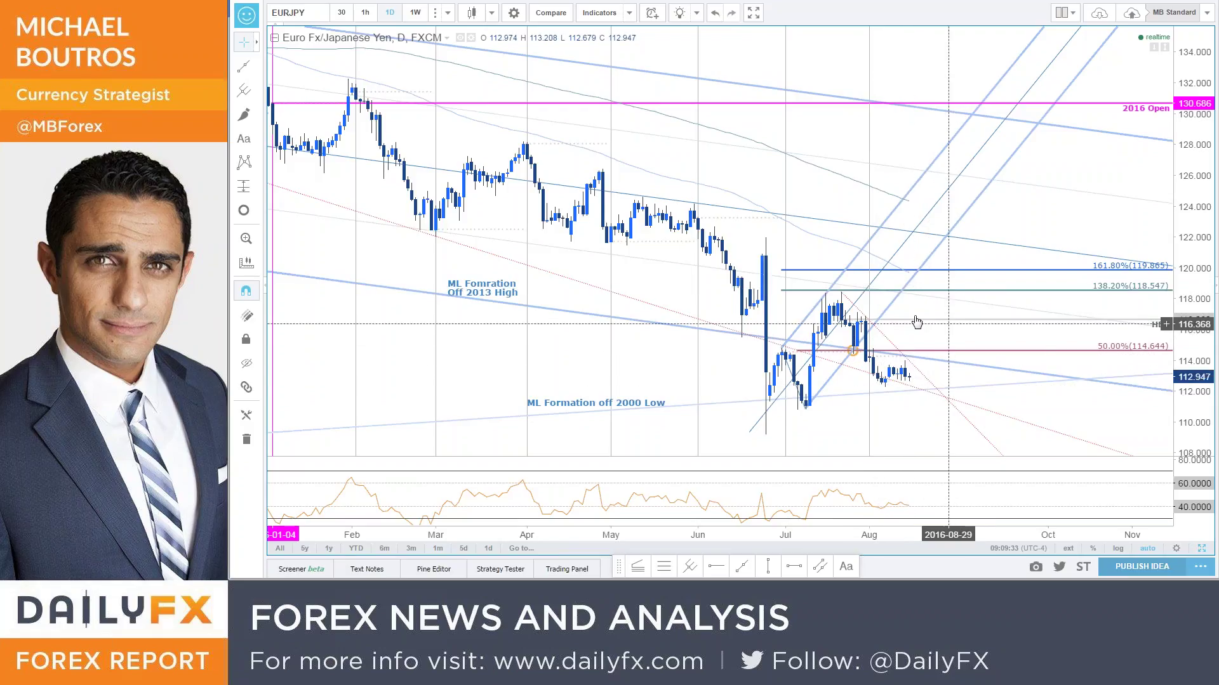
scroll(1085, 327, "down", 1)
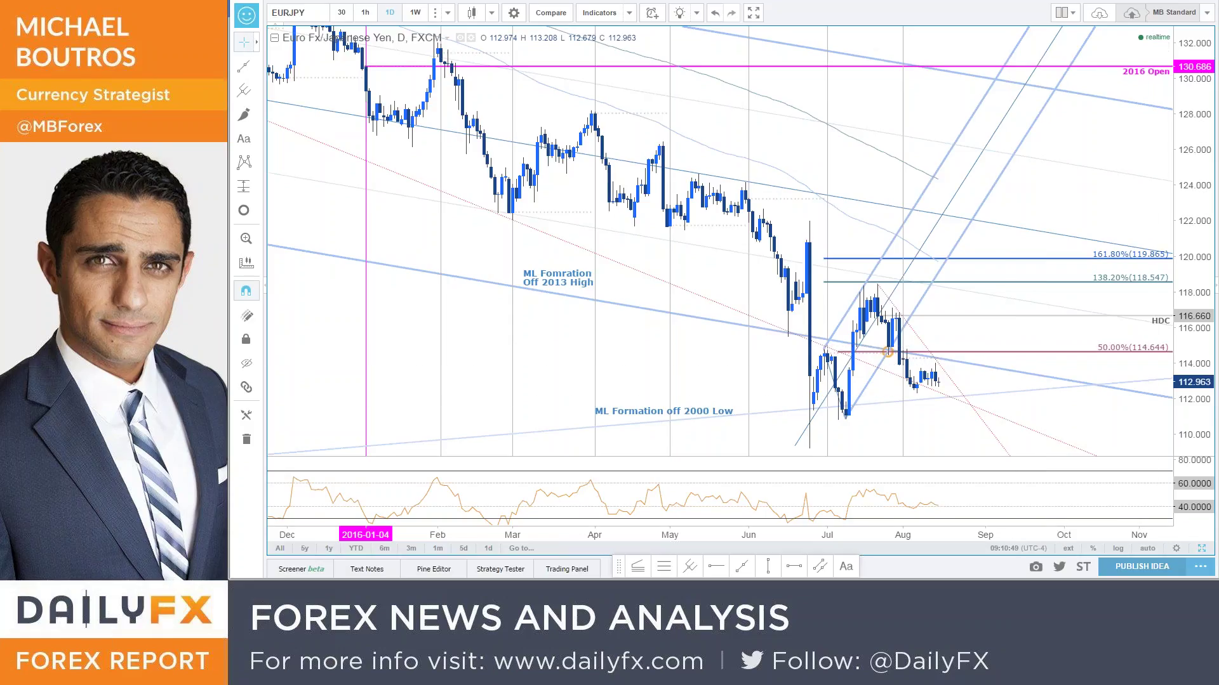
Switch to USDJPY and examine the maximized 30-minute chart from late July through the August swings
key("Down")
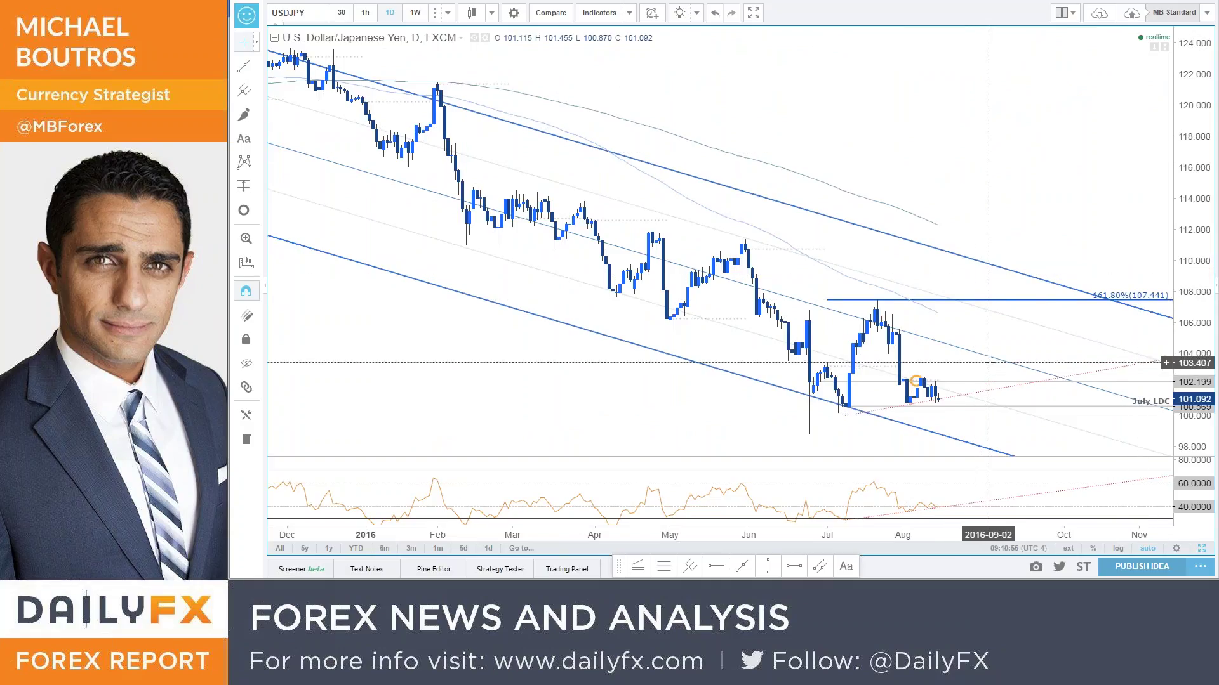
left_click(1202, 550)
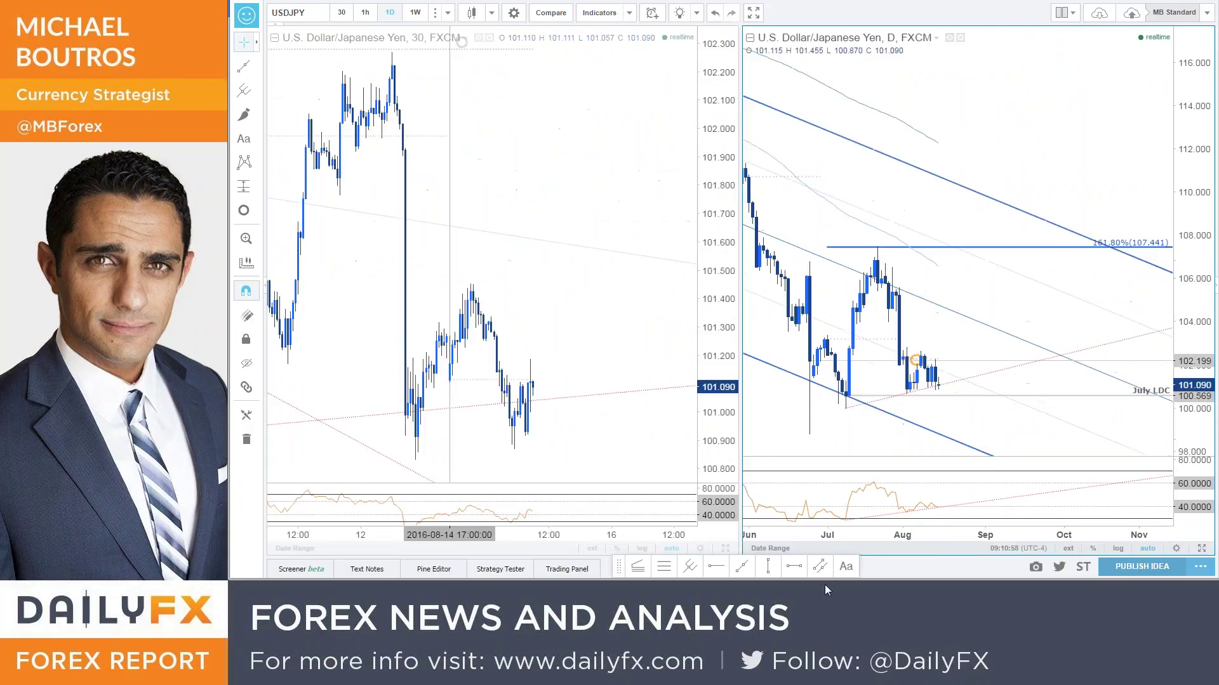
left_click(734, 550)
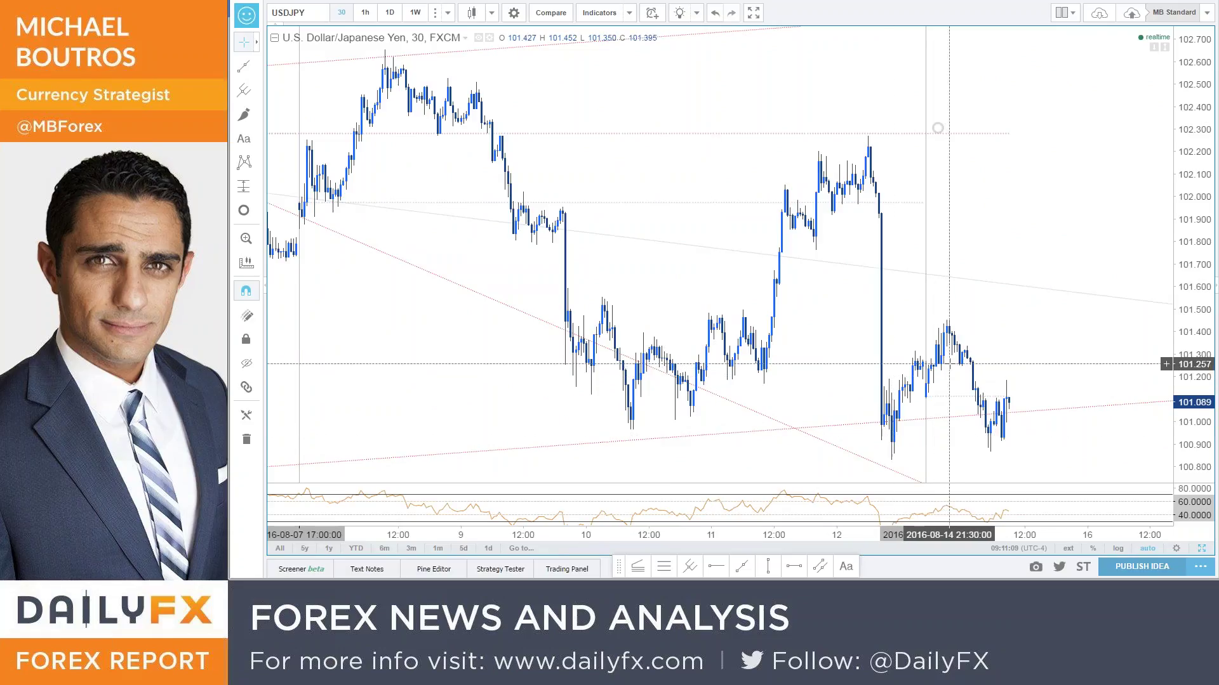
scroll(949, 363, "down", 6)
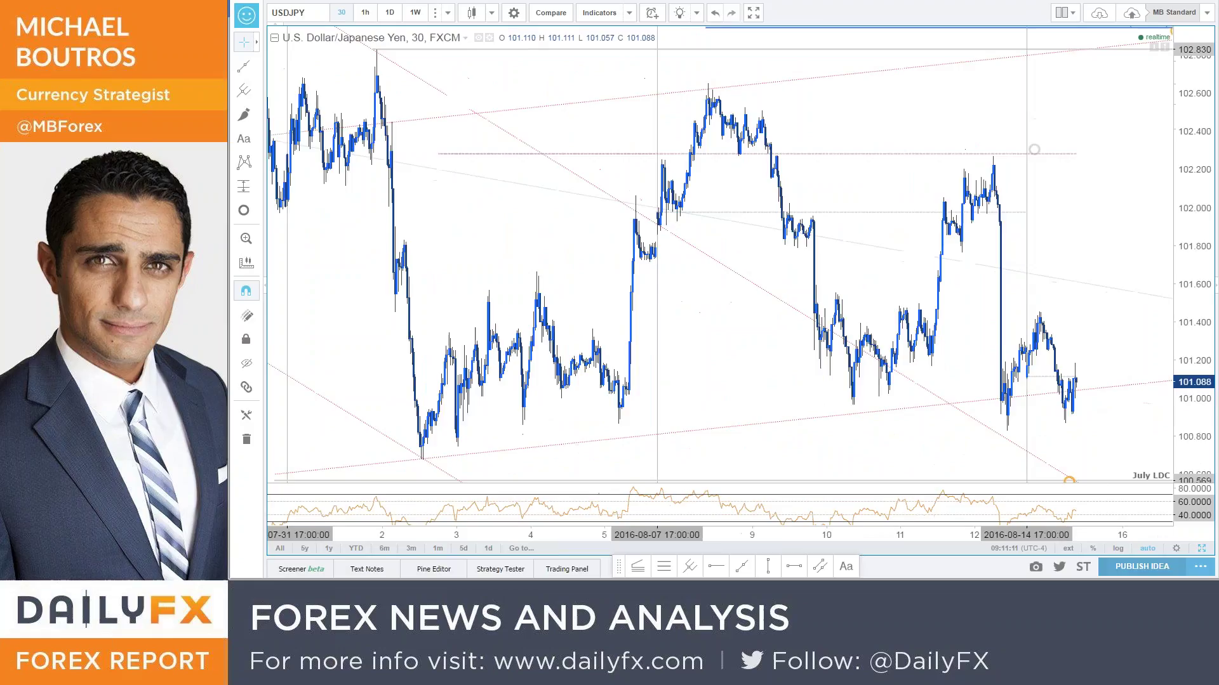
scroll(1198, 185, "down", 5)
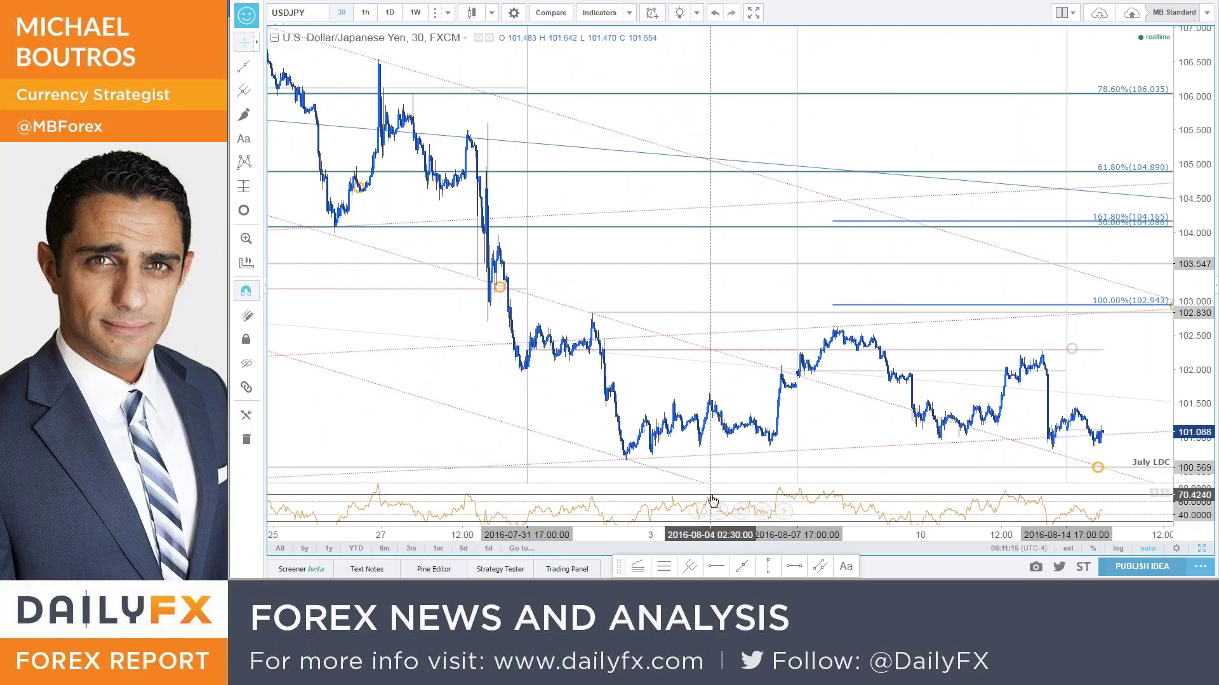
scroll(713, 501, "up", 6)
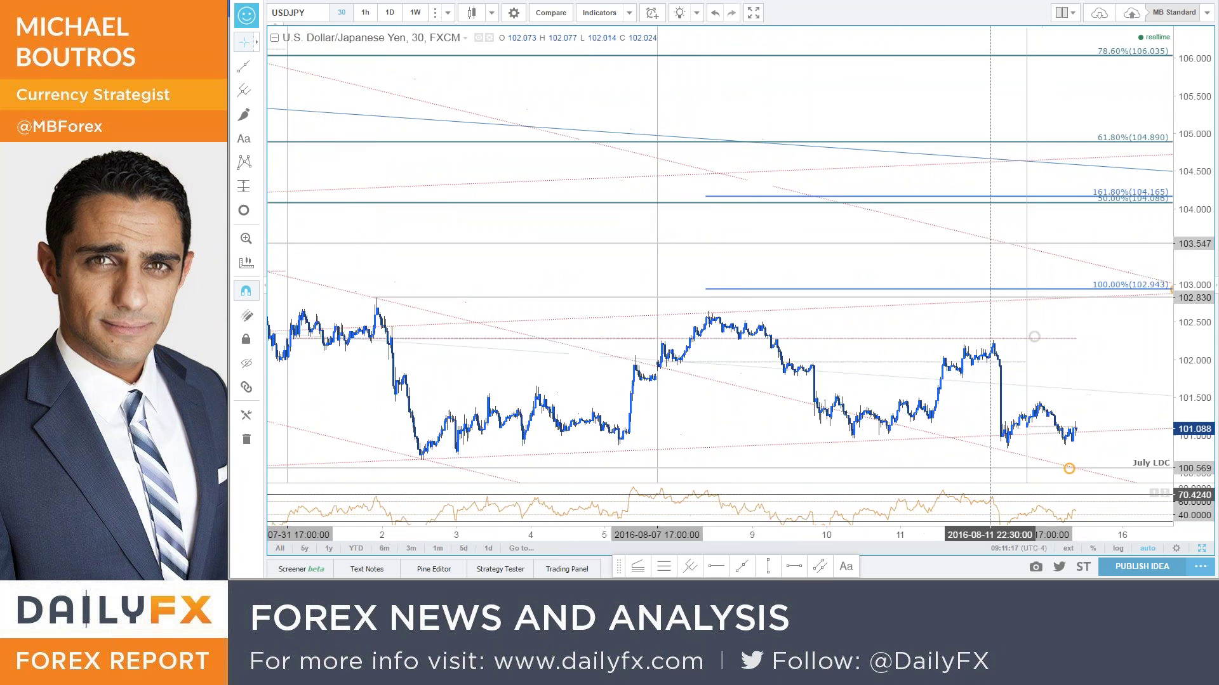
Return to EURJPY, compare the 30-minute and daily charts side by side, and maximize the daily chart
scroll(991, 504, "down", 1)
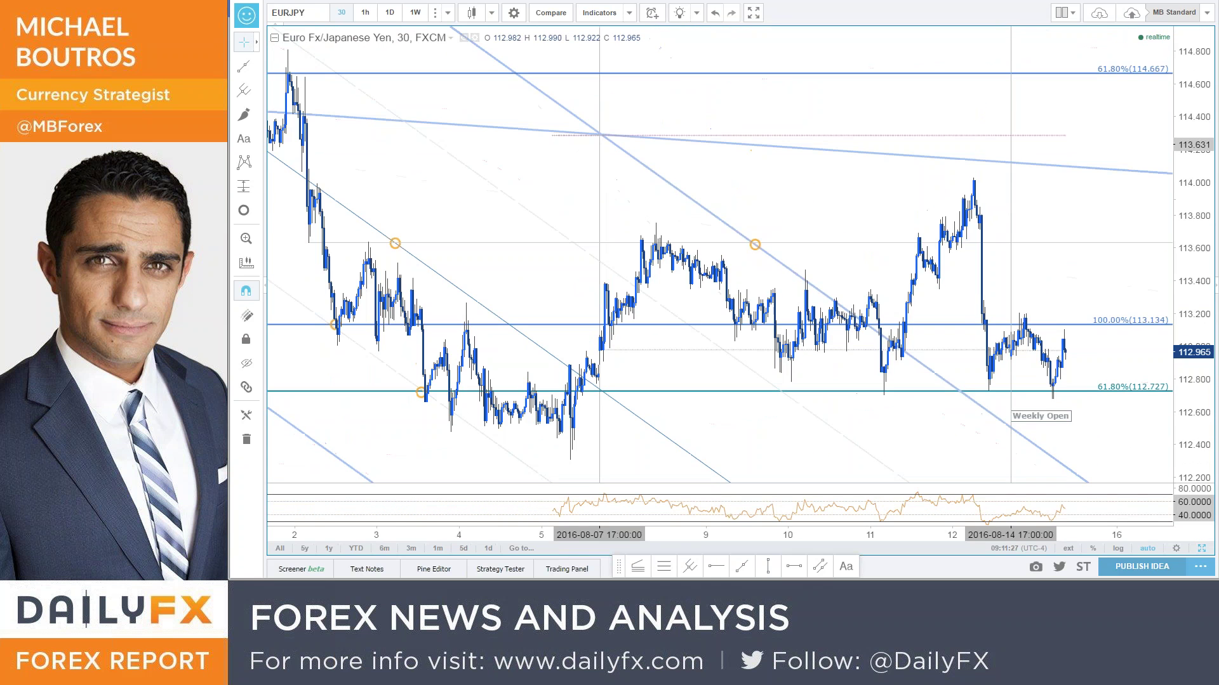
left_click(1202, 550)
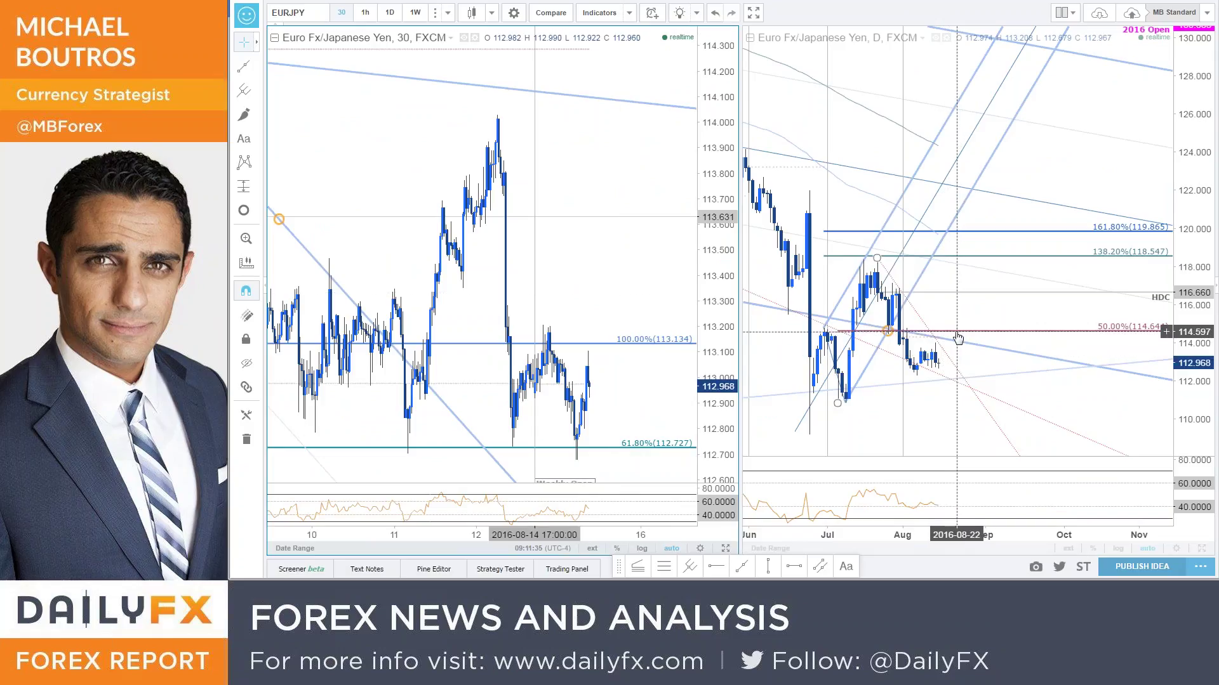
scroll(975, 300, "down", 3)
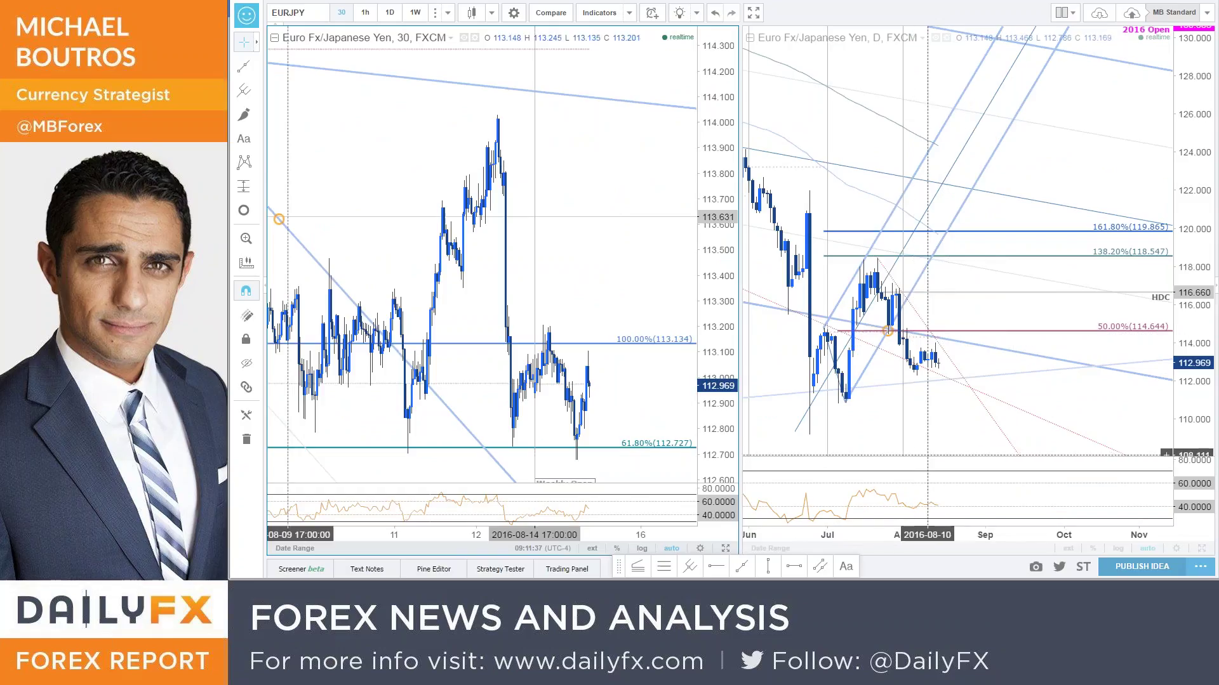
scroll(940, 455, "up", 1)
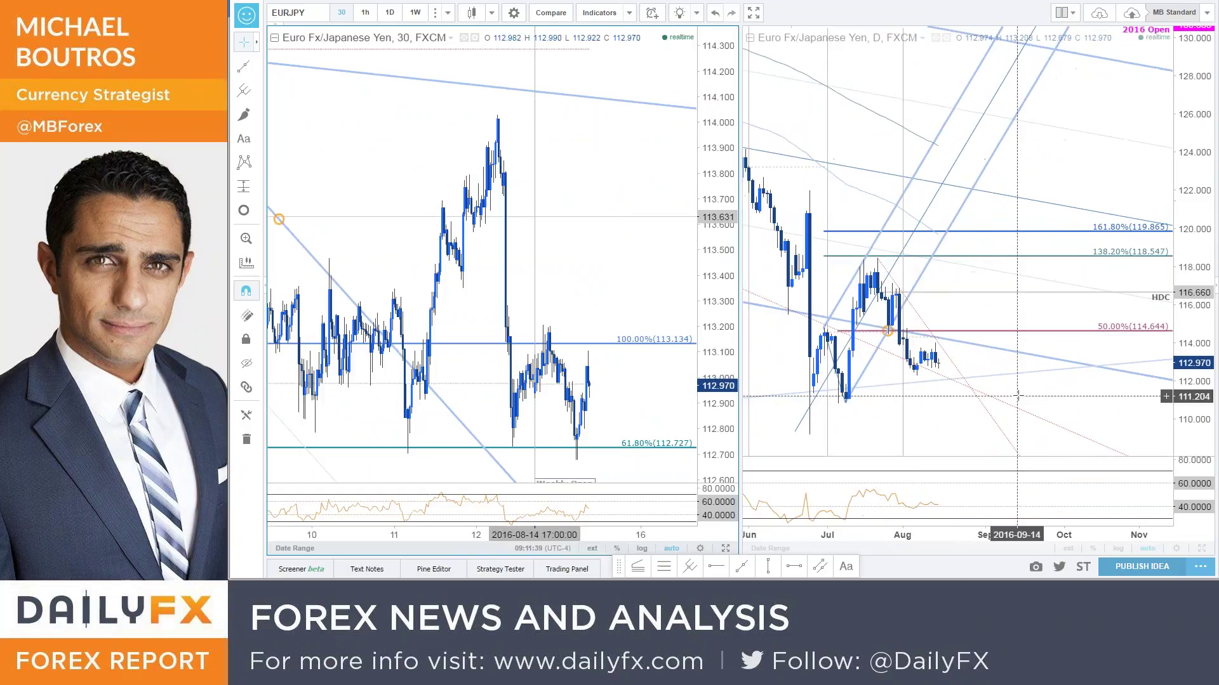
left_click(1202, 548)
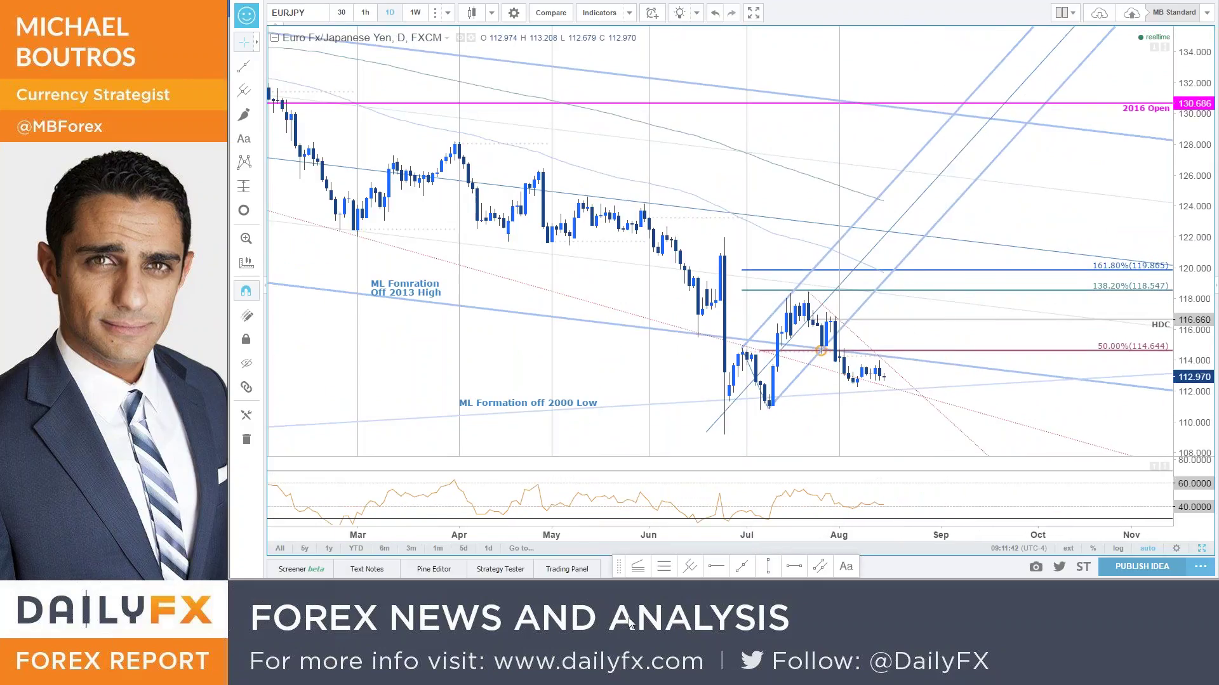
Try to project a trend-based Fibonacci extension from the July 21 high at 118.464 through the late-July low on the daily chart
left_click(660, 571)
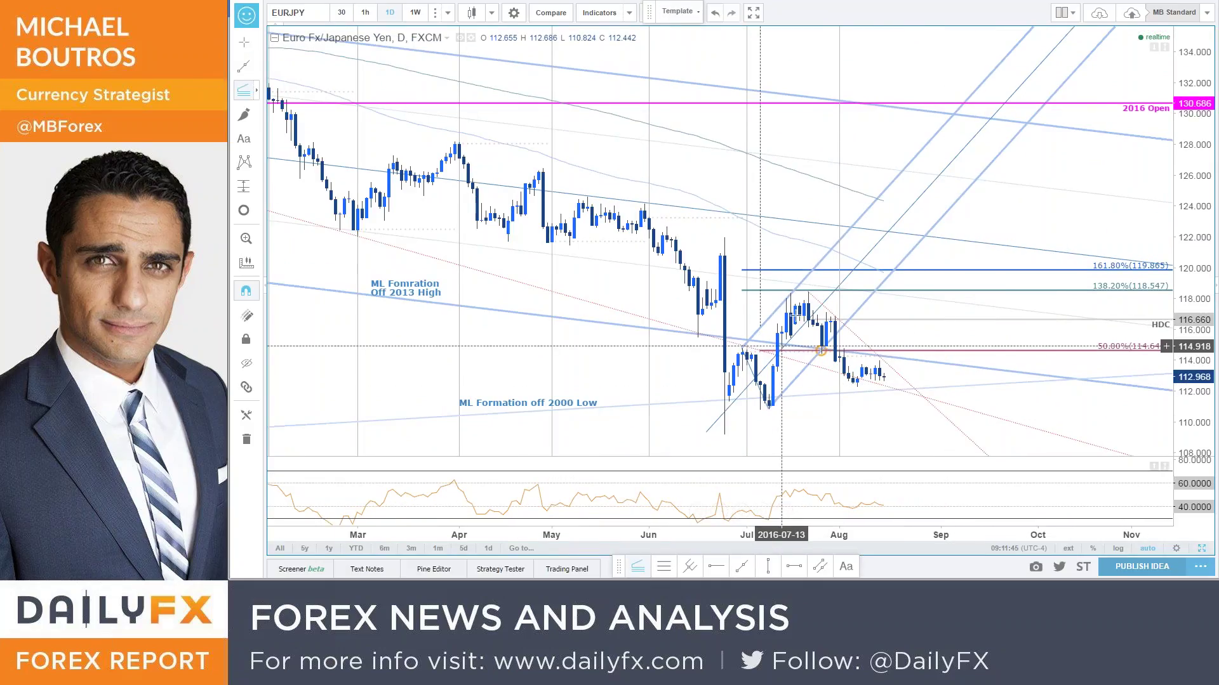
left_click(807, 292)
left_click(824, 369)
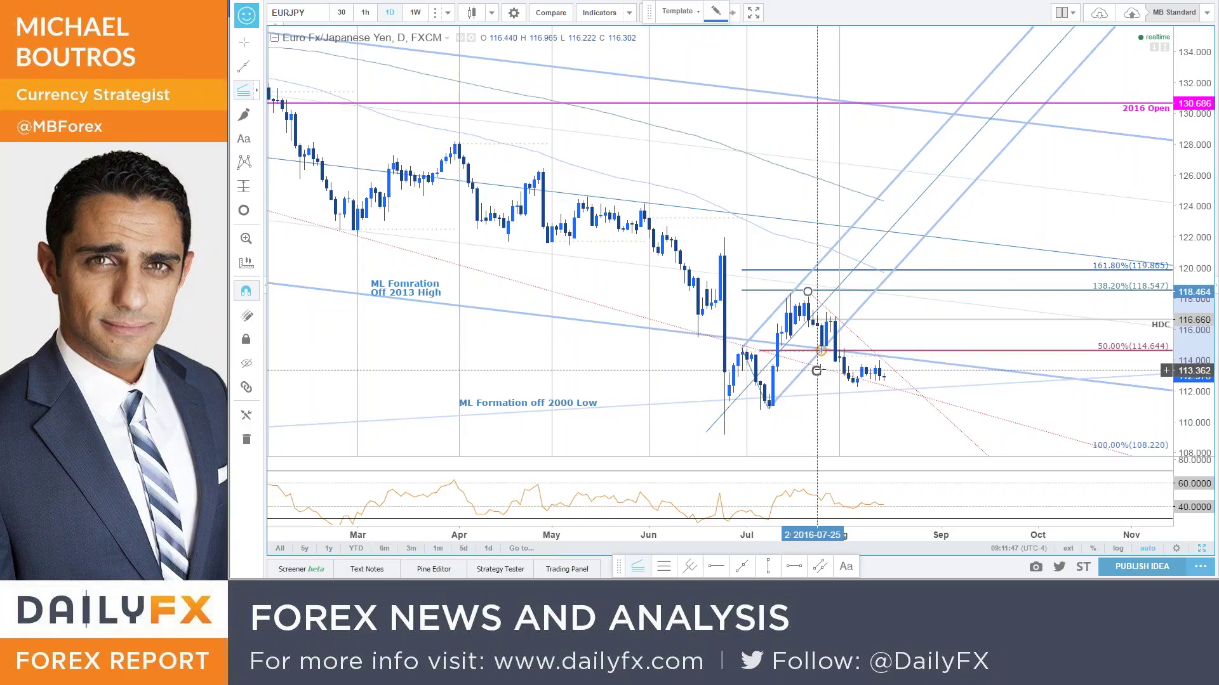
key("Escape")
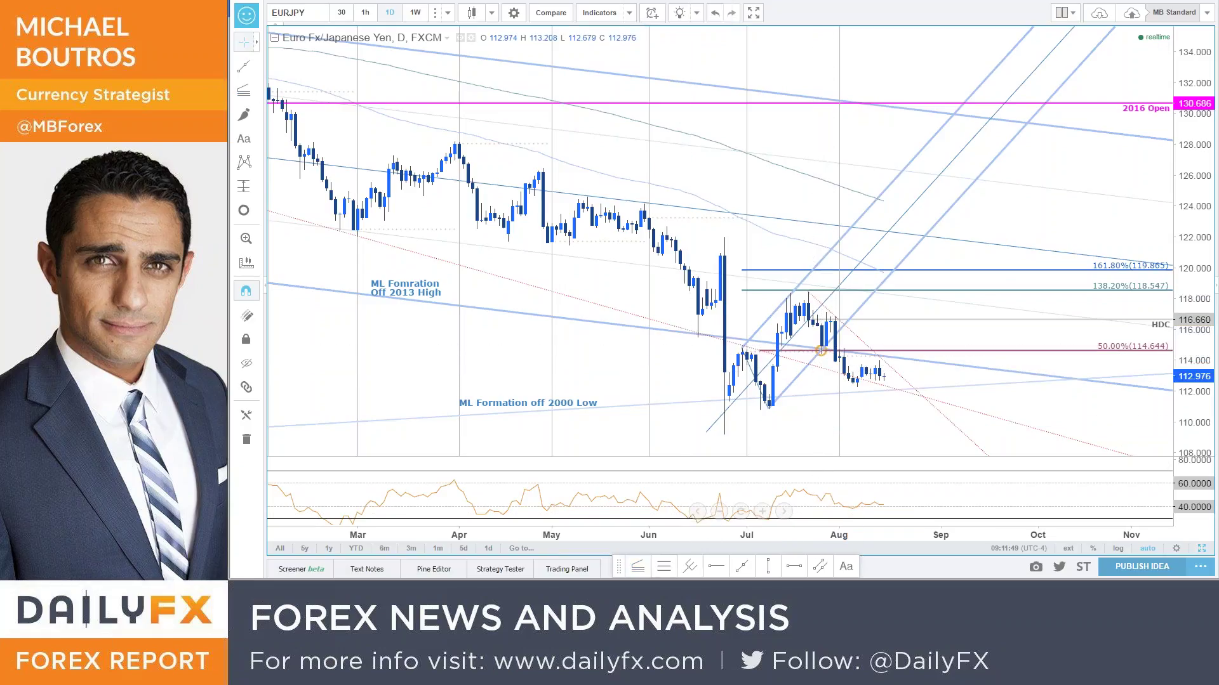
left_click(807, 291)
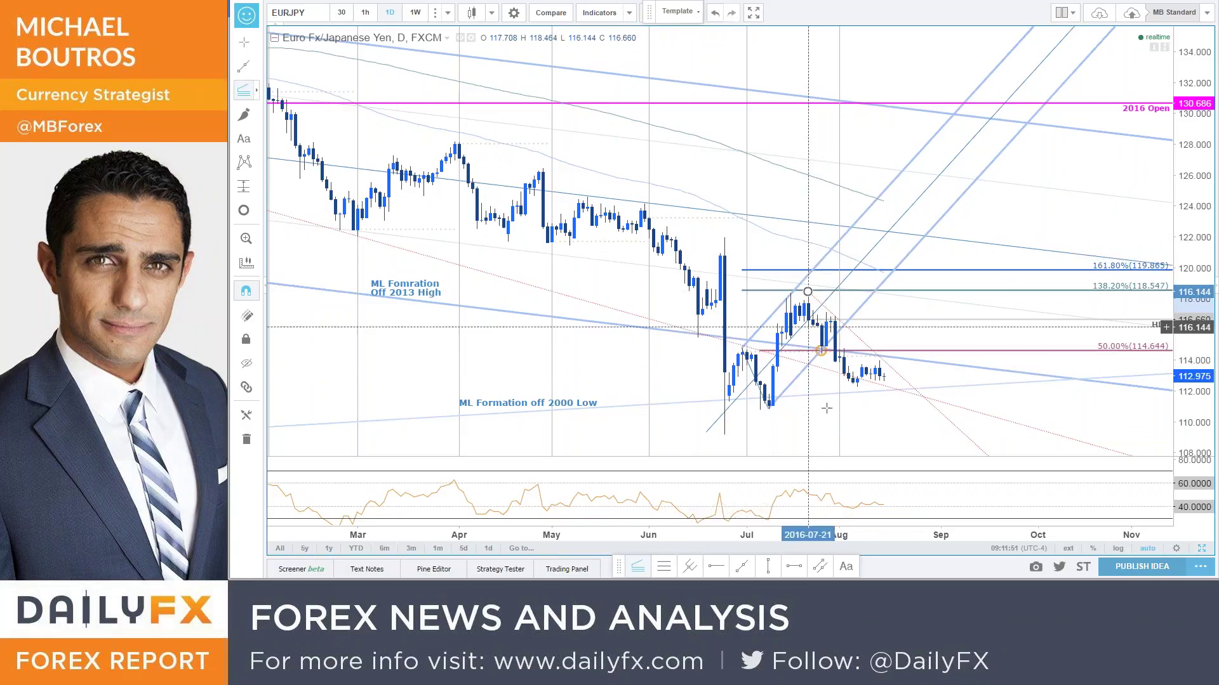
left_click(821, 352)
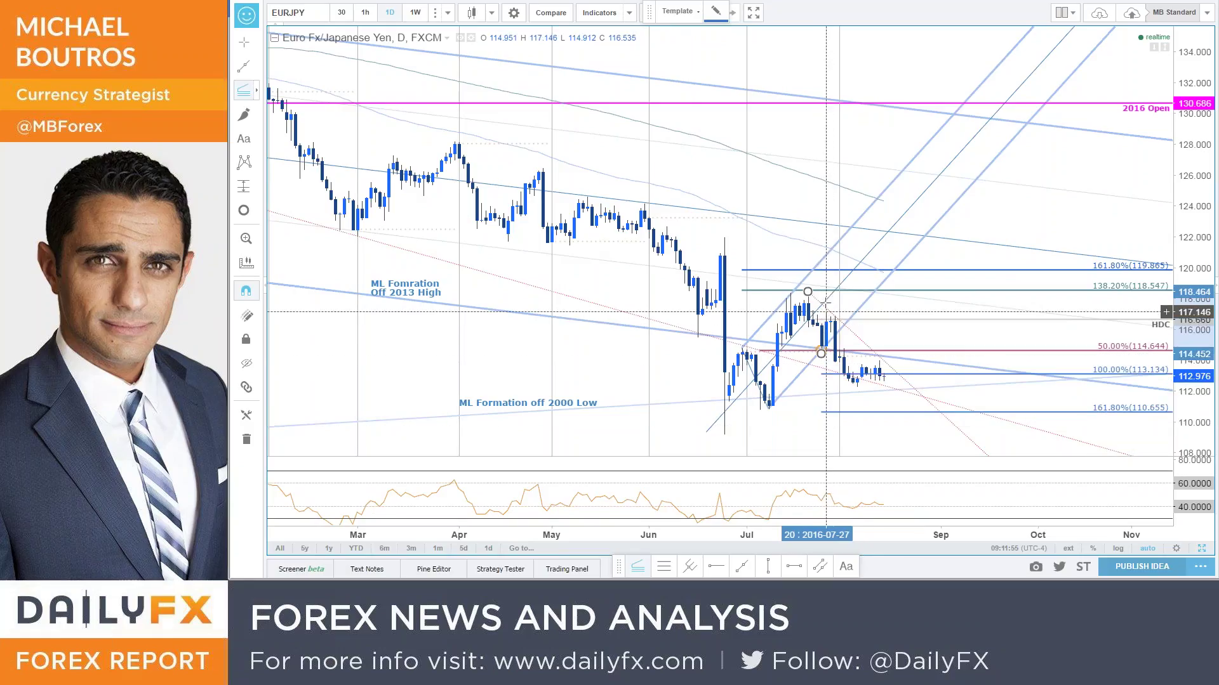
key("Escape")
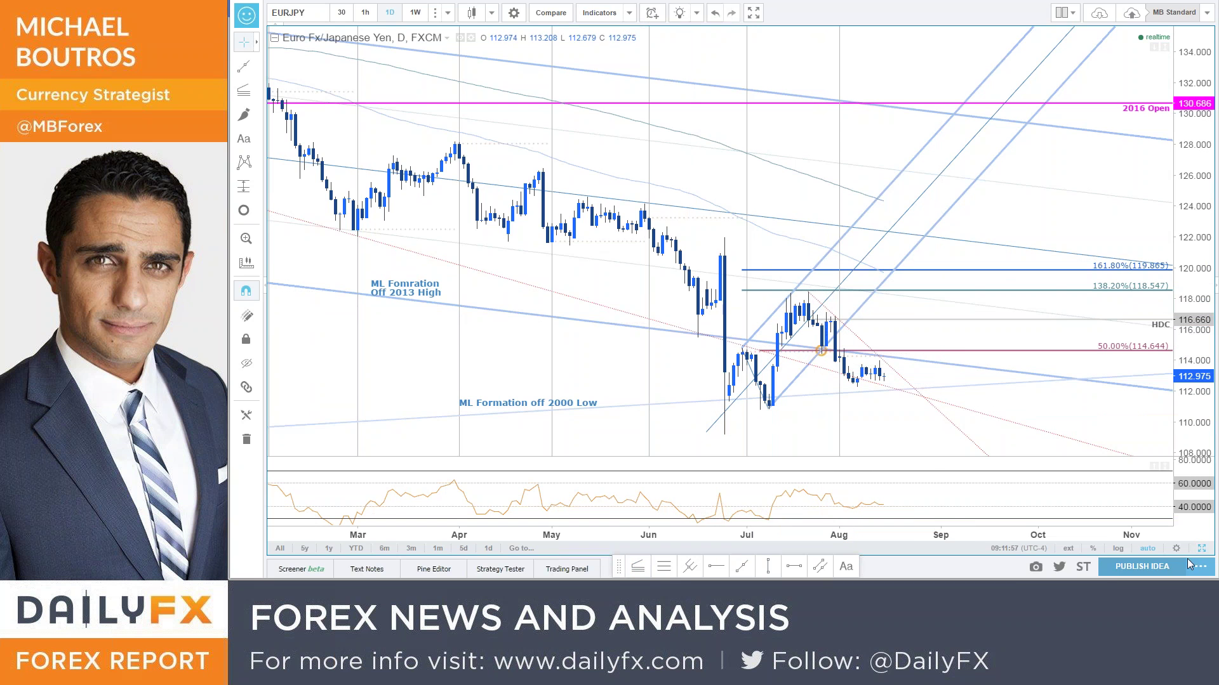
Maximize the EURJPY 30-minute chart and examine the descending median-line formation from the July high
left_click(1200, 549)
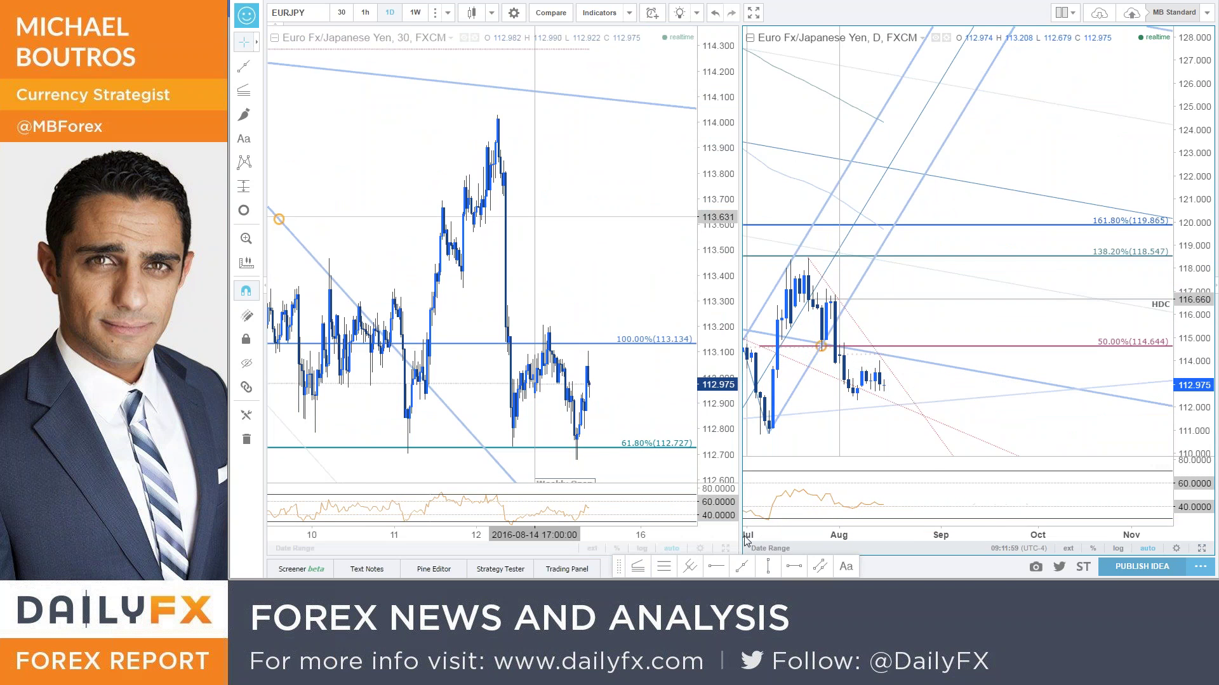
left_click(725, 548)
scroll(1019, 462, "down", 5)
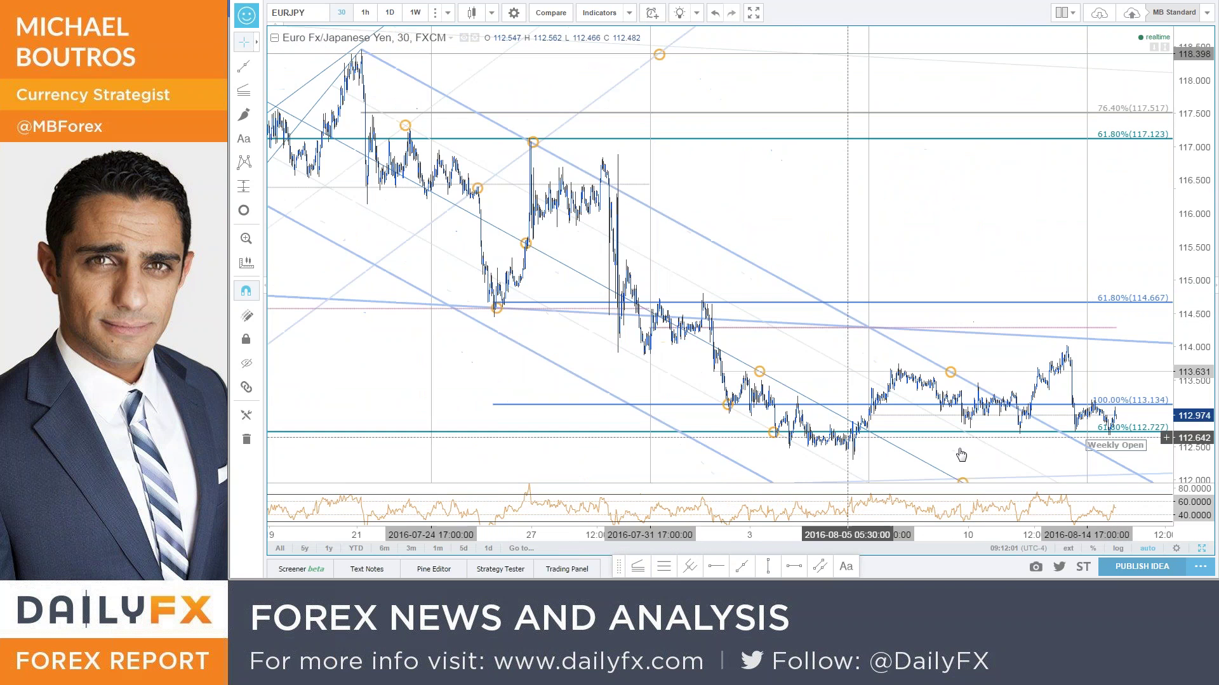
scroll(1102, 351, "down", 5)
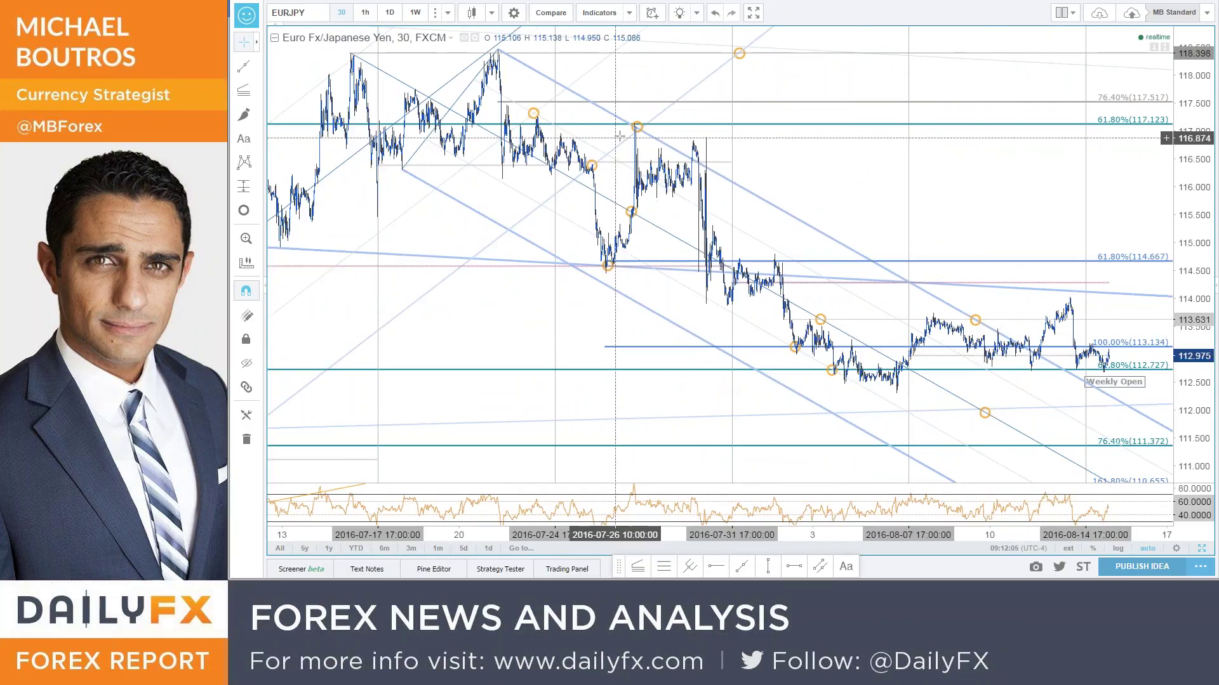
left_click_drag(782, 167, 764, 168)
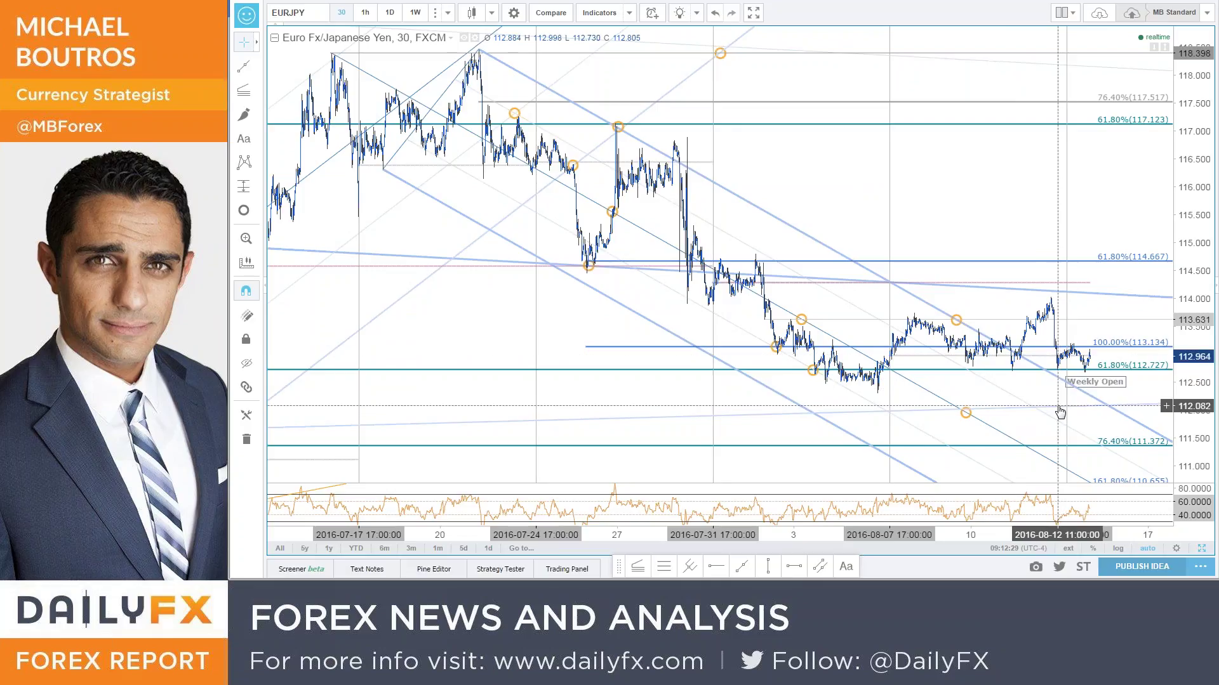
Move the circle marker to where the descending upper parallel meets the ascending support line, and place the Weekly Open label above price
mouse_move(965, 413)
left_mouse_down()
mouse_move(1112, 412)
mouse_move(1011, 389)
left_mouse_up()
left_click(1142, 386)
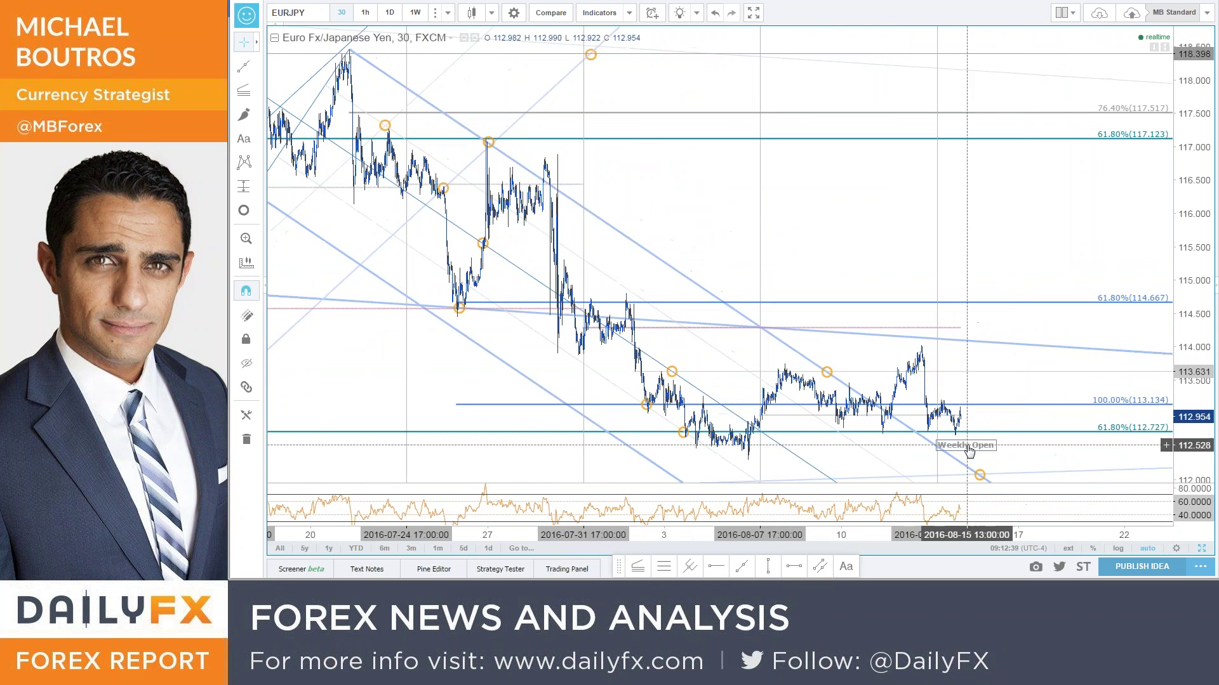
left_click_drag(979, 445, 977, 271)
left_click(1073, 397)
Place a horizontal ray from the August 12 swing high at 114.030 on the EURJPY 30-minute chart
scroll(1072, 397, "down", 3)
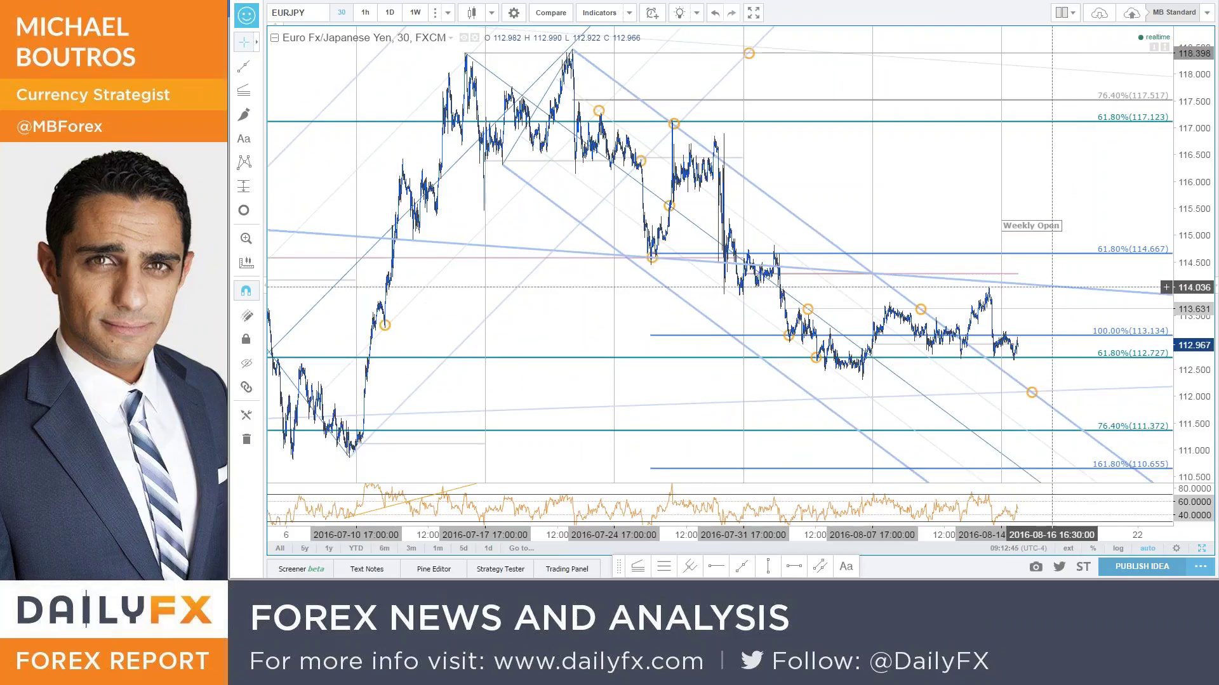
left_click(790, 314)
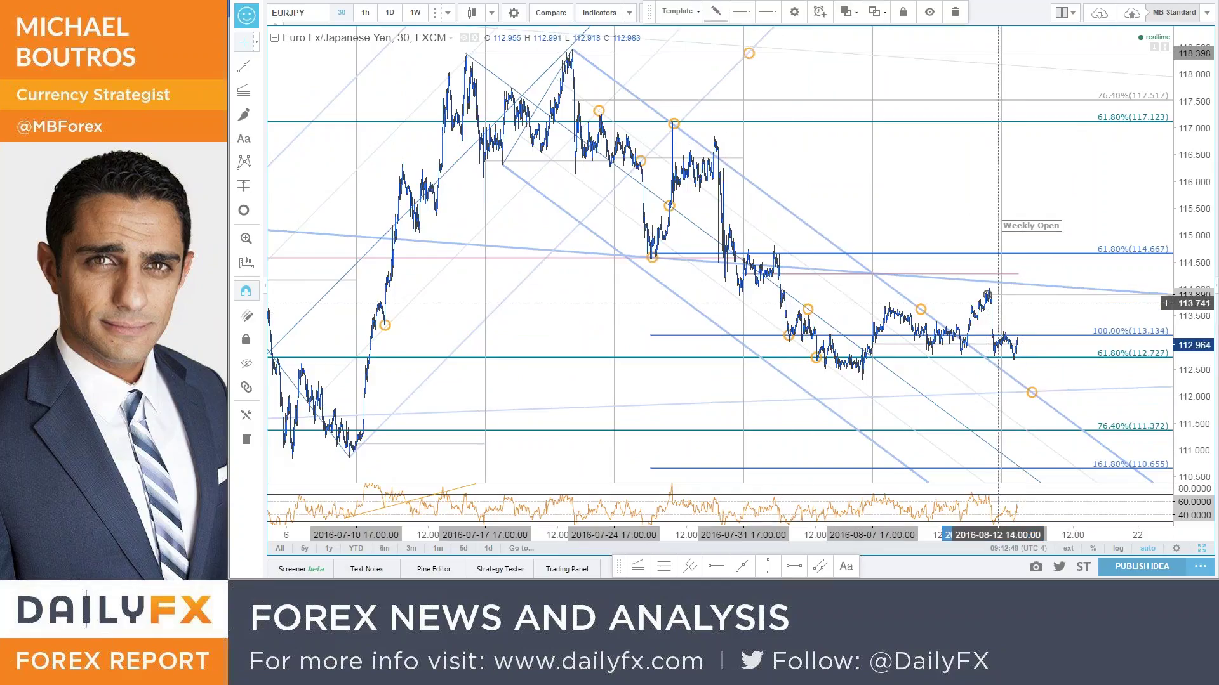
left_click(989, 281)
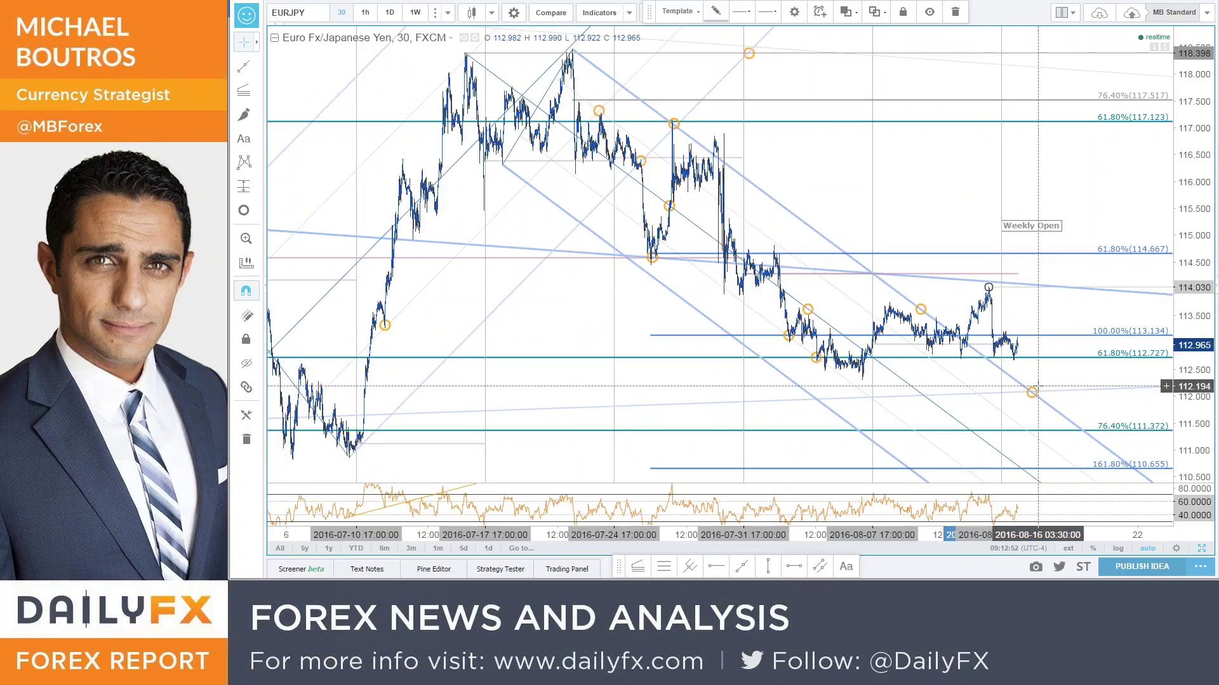
Place a circle marker at about 114.03 on August 16, where the horizontal ray meets the descending slope line
left_click(1038, 288)
left_click_drag(1013, 288, 1057, 288)
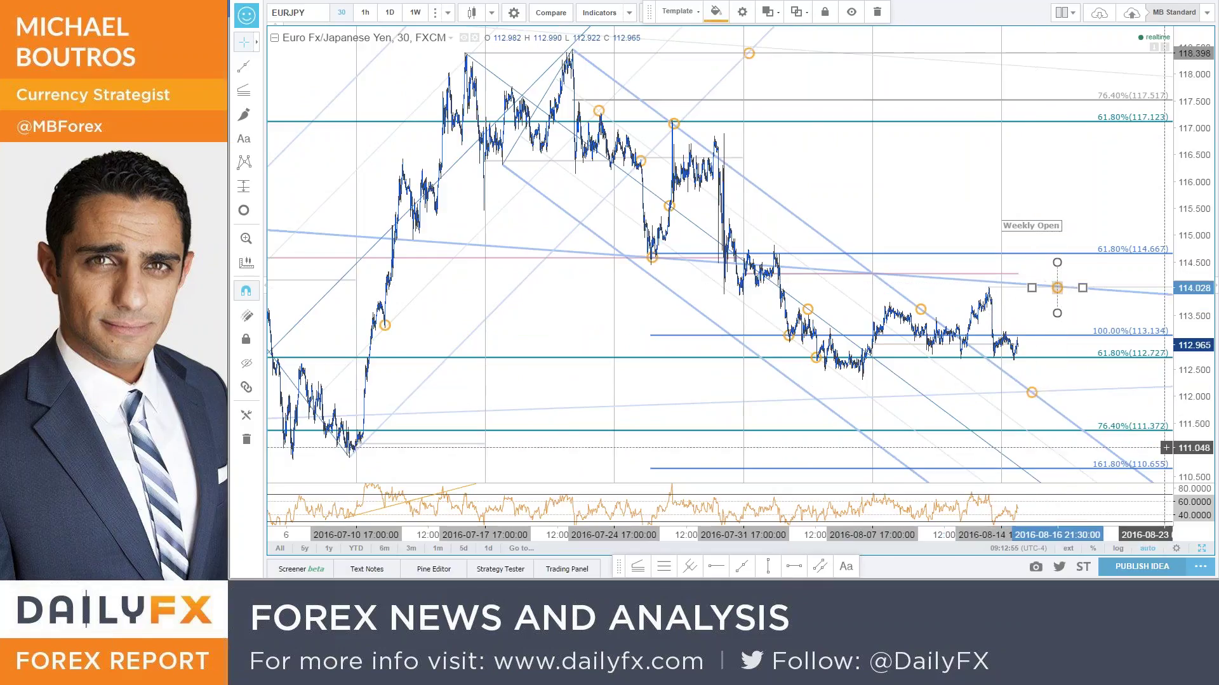
left_click(1053, 304)
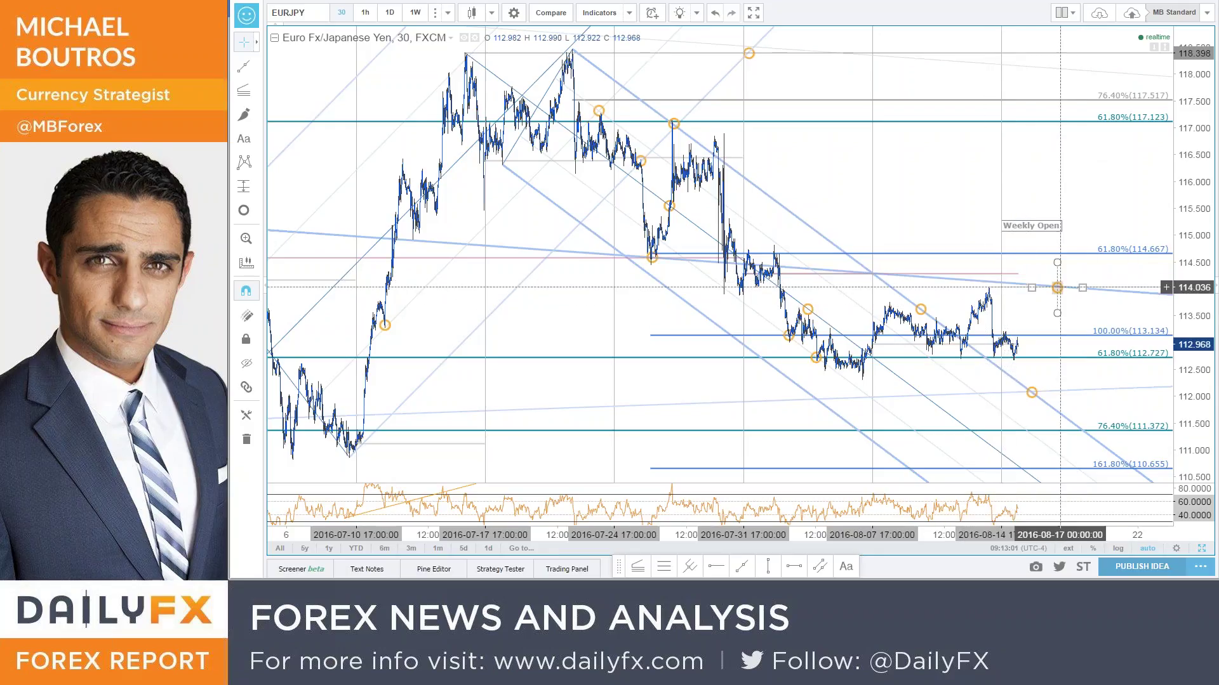
left_click_drag(1055, 317, 999, 324)
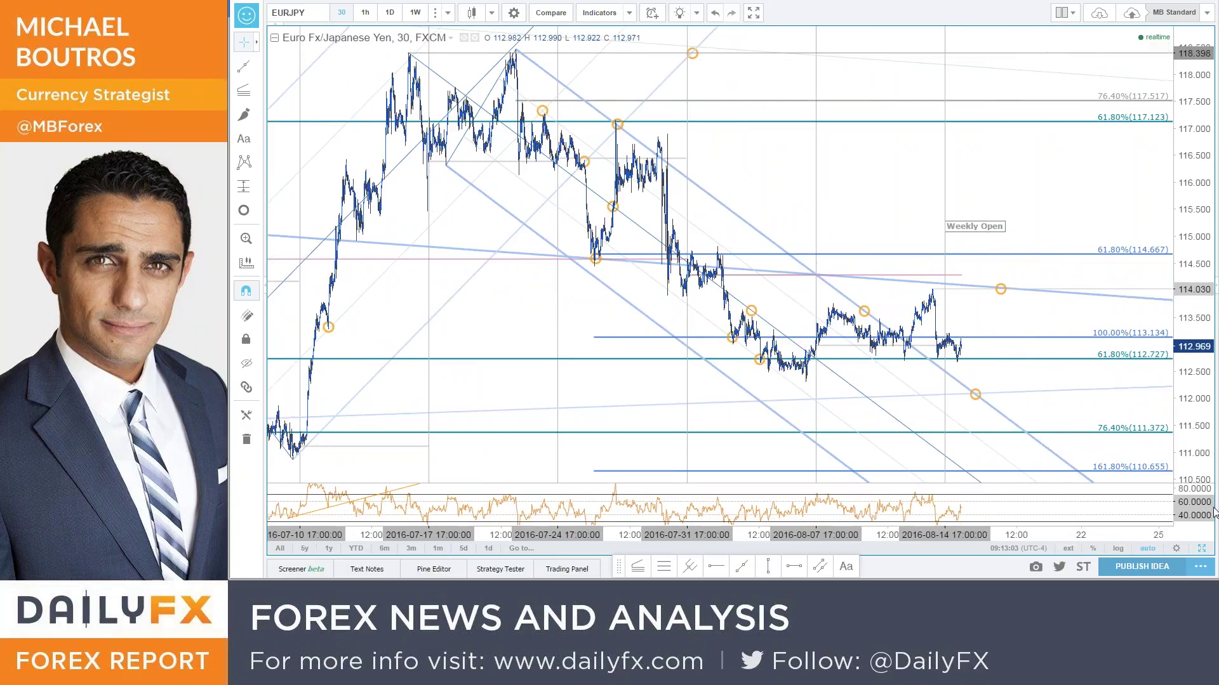
Switch from EURJPY to crude oil, maximize its daily chart and examine the marker where price meets the descending red channel's upper line
scroll(1168, 452, "up", 1)
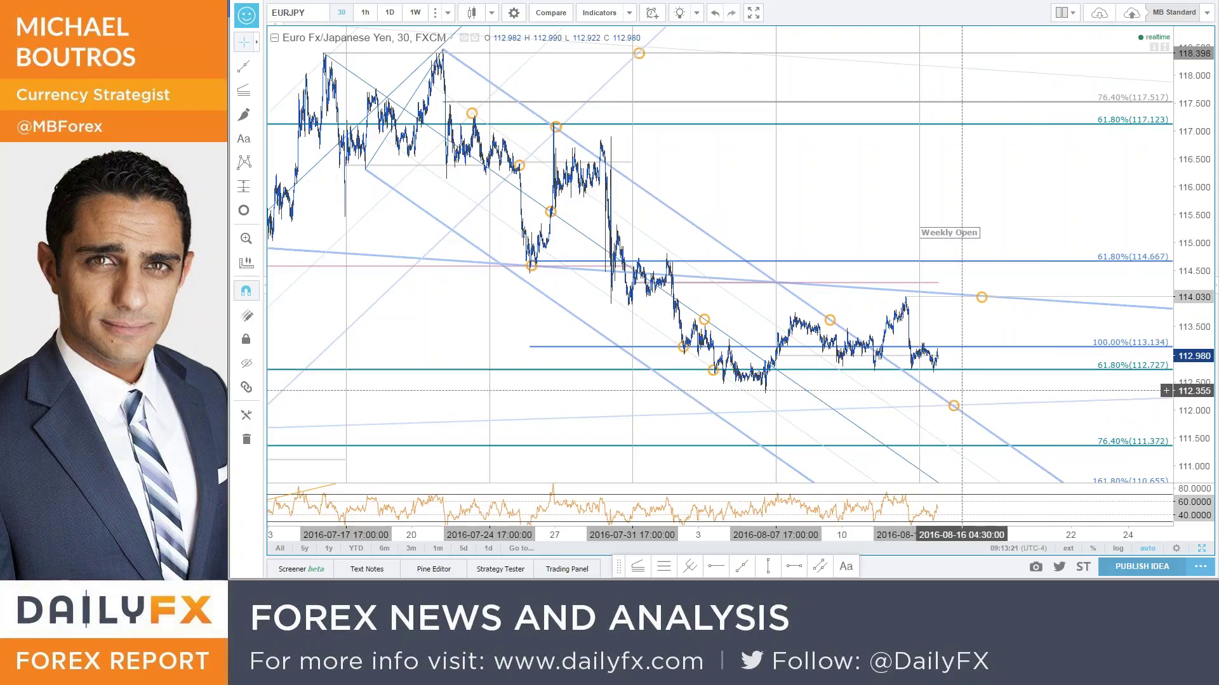
scroll(1037, 221, "up", 1)
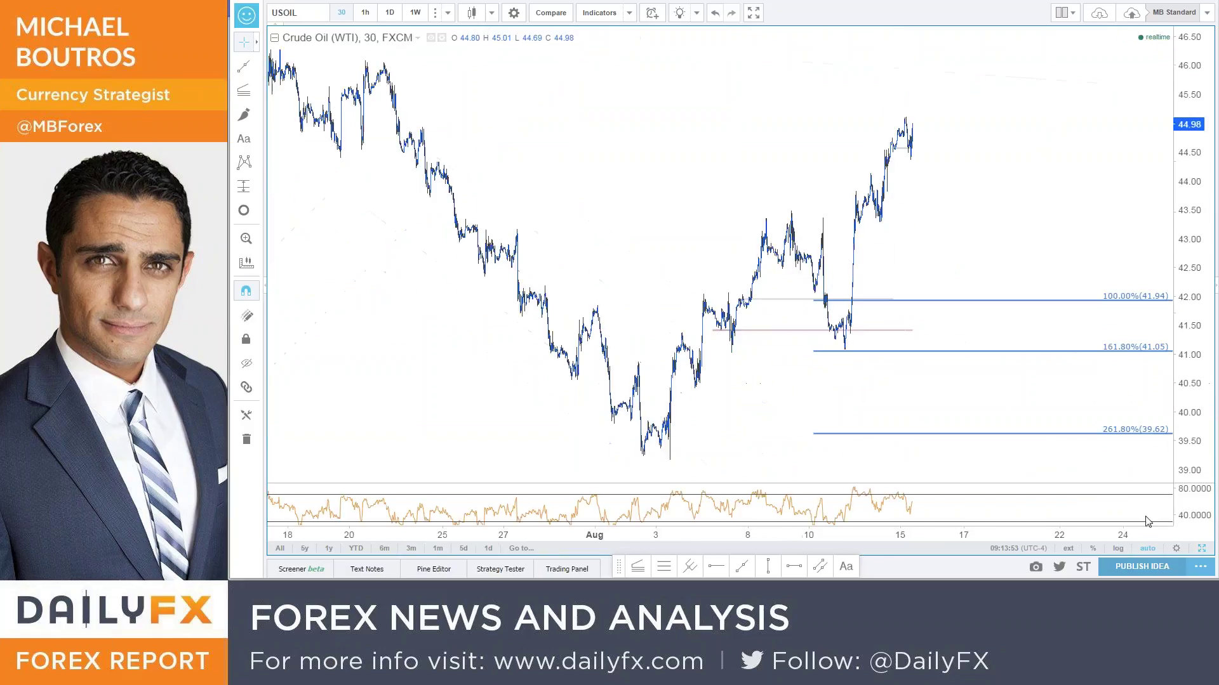
left_click(1201, 547)
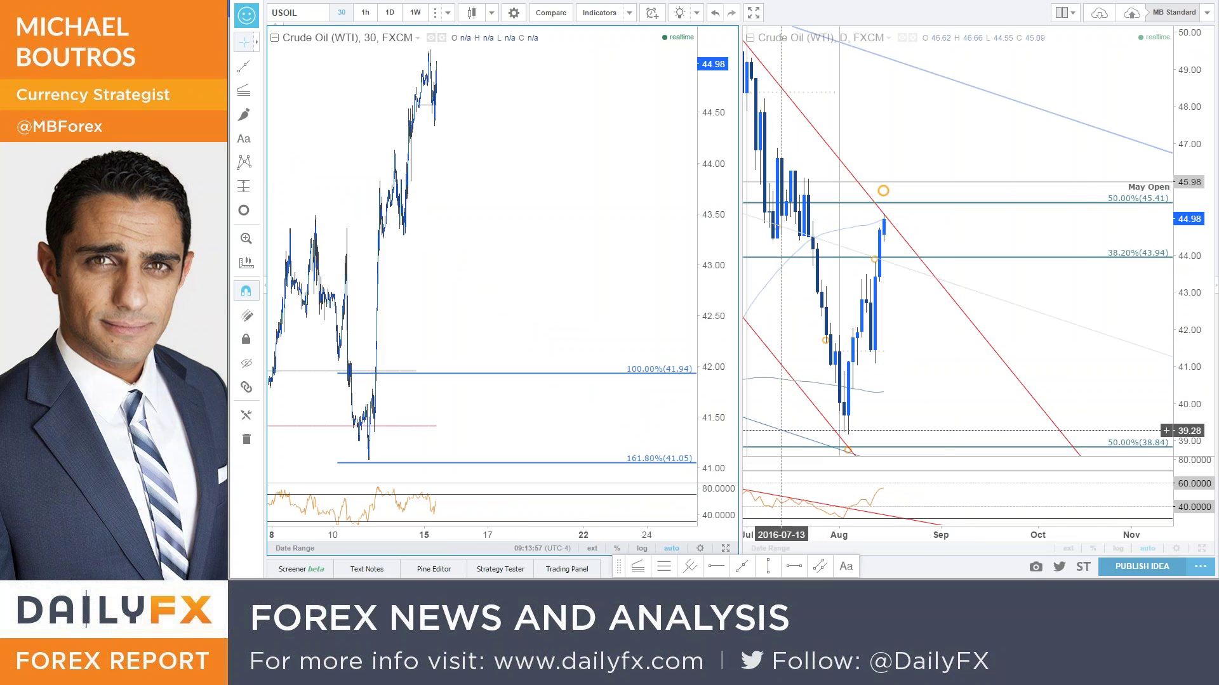
left_click(1199, 548)
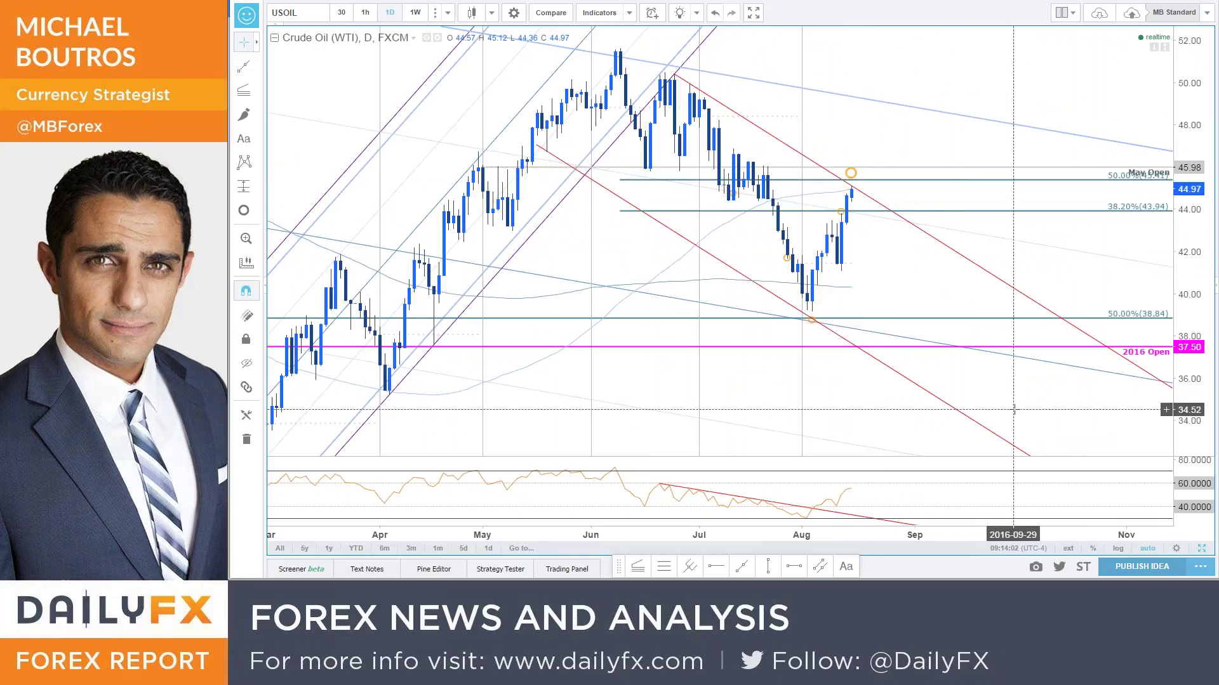
left_click(847, 177)
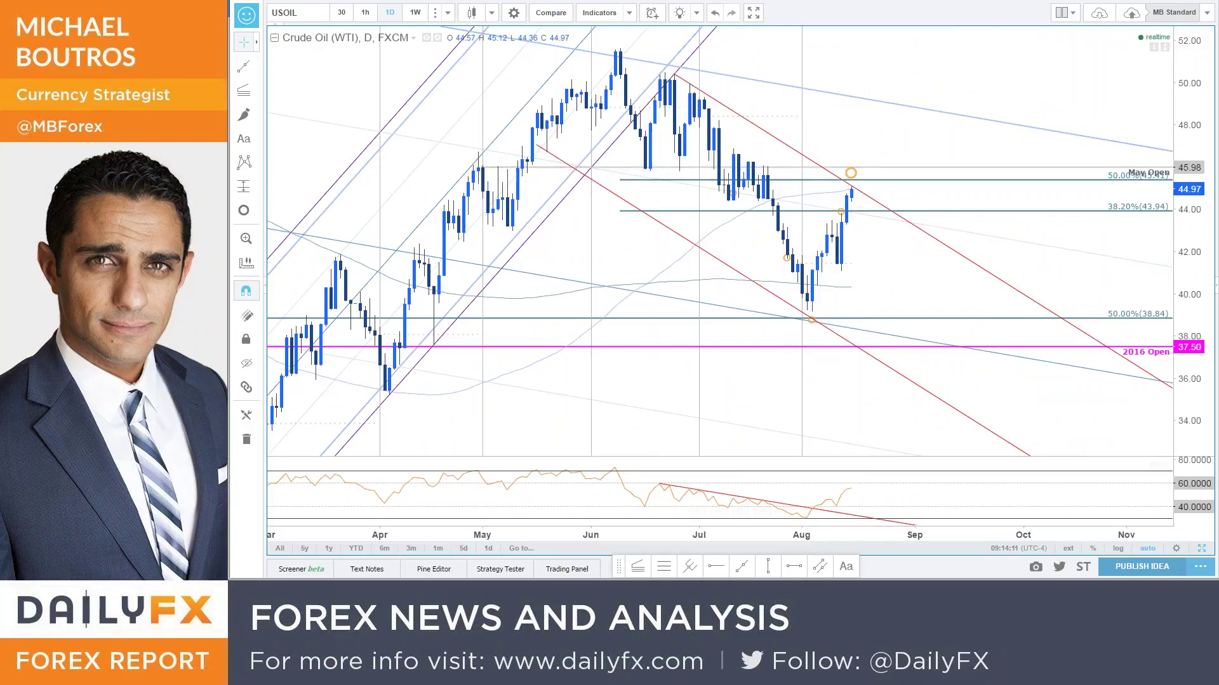
Draw a trend line on the crude oil daily chart from the June 9 high at 51.64 through the June 24 high at 50.41
left_click(741, 566)
left_click(620, 47)
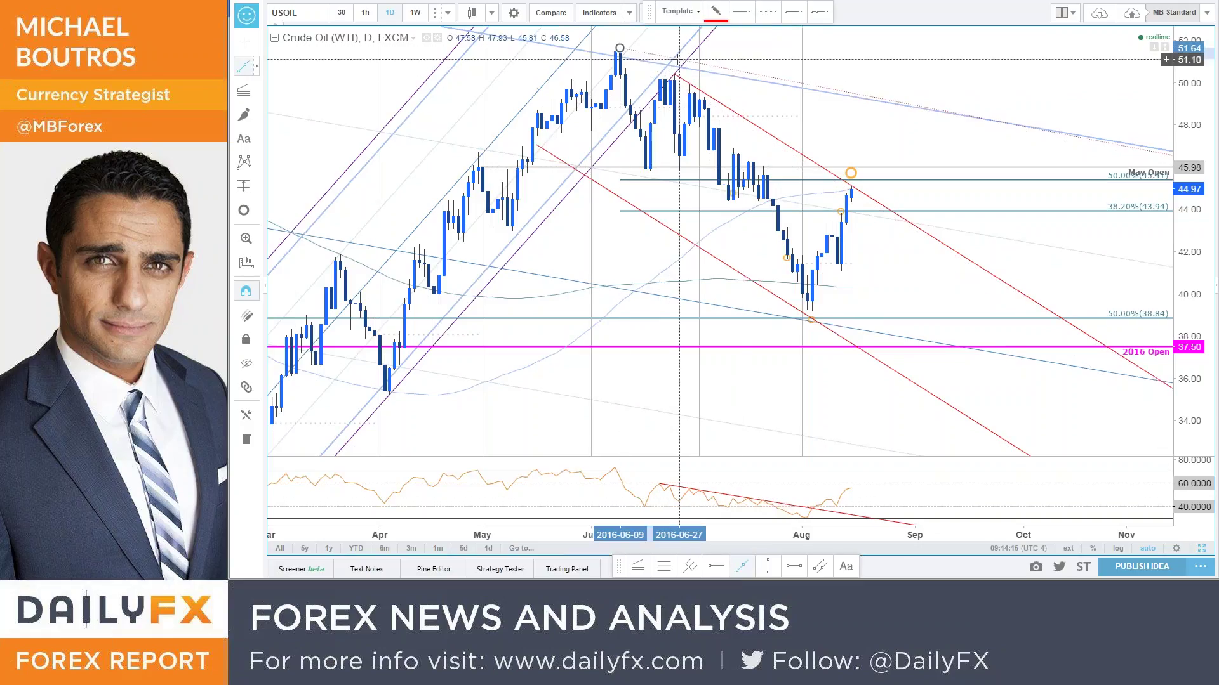
left_click(674, 74)
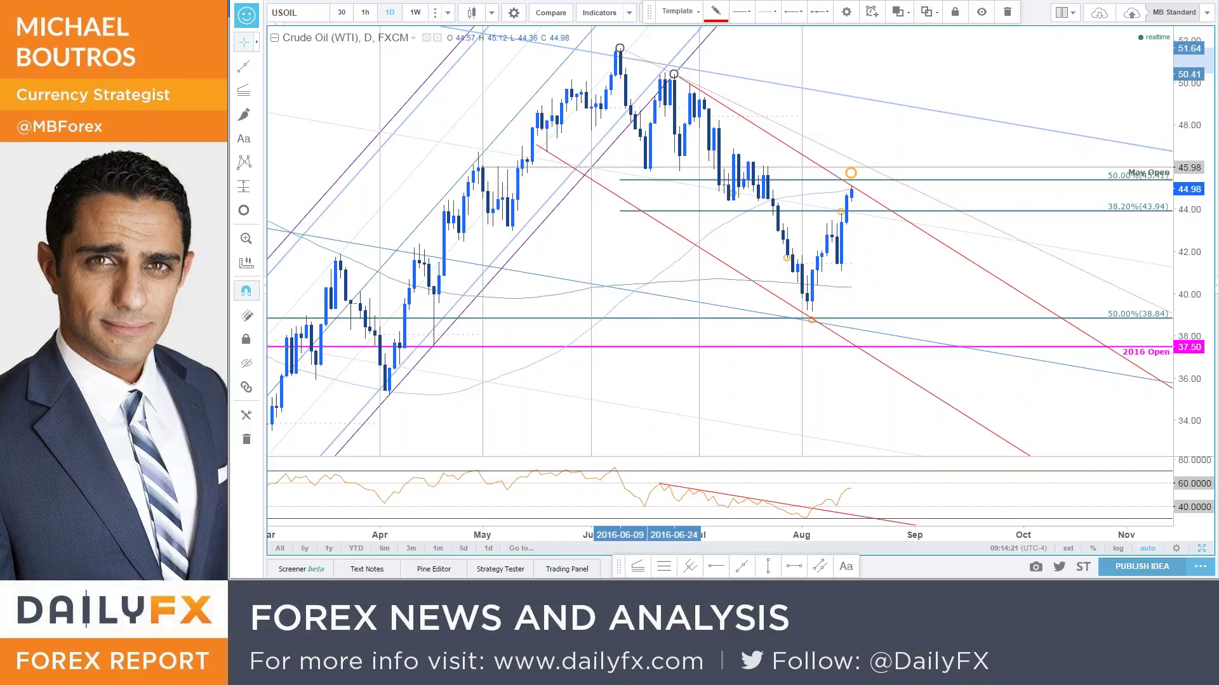
Switch to the XAUUSD daily chart and examine gold's price action since February against the 2011 trendline resistance
key("space")
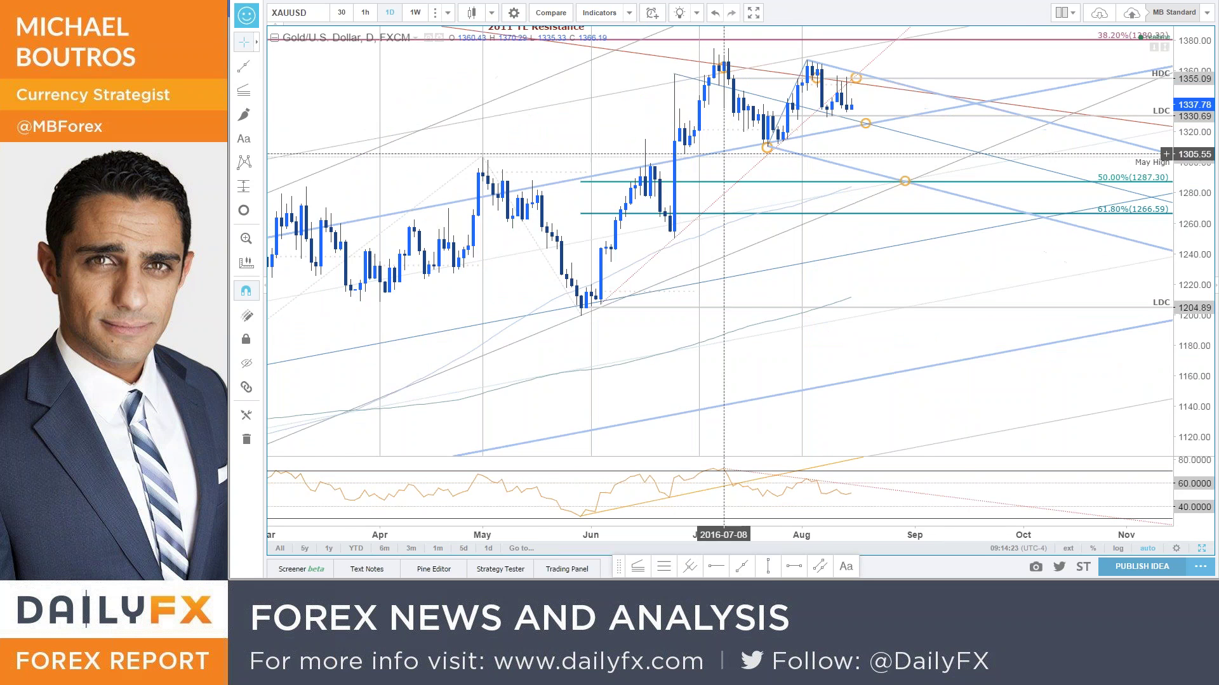
scroll(961, 326, "down", 3)
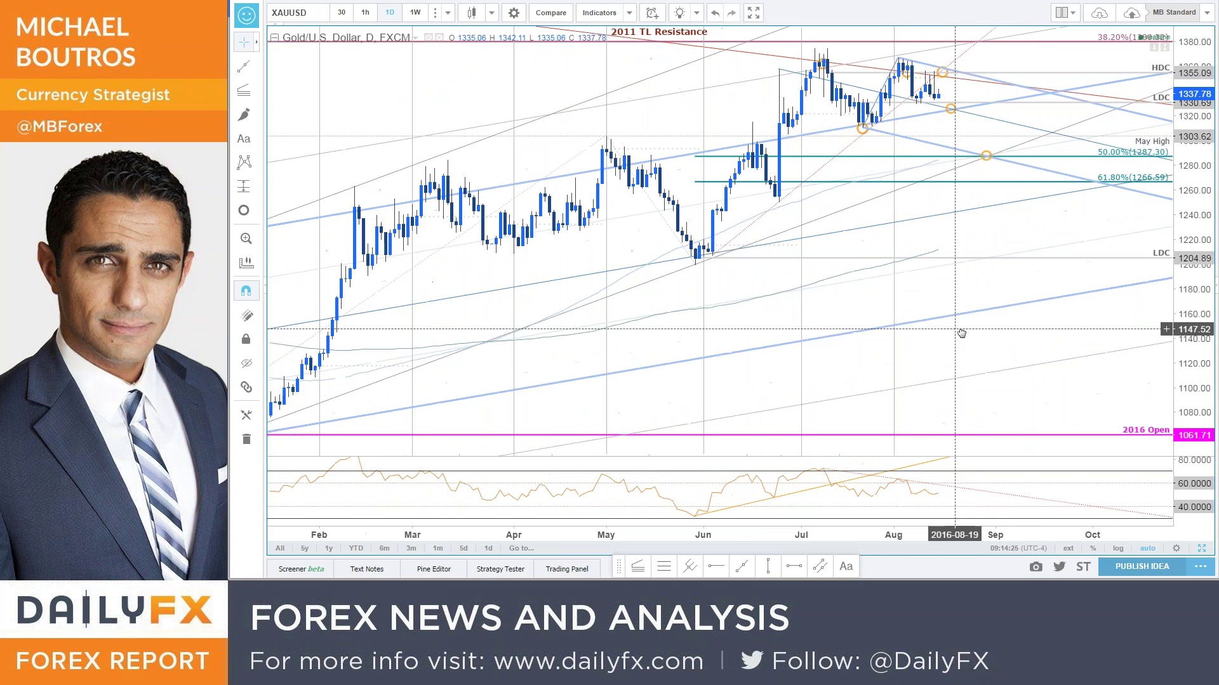
left_click_drag(1092, 236, 1055, 325)
scroll(1056, 325, "down", 1)
mouse_move(1197, 307)
left_mouse_down()
mouse_move(1196, 249)
mouse_move(1199, 289)
left_mouse_up()
scroll(1200, 292, "up", 1)
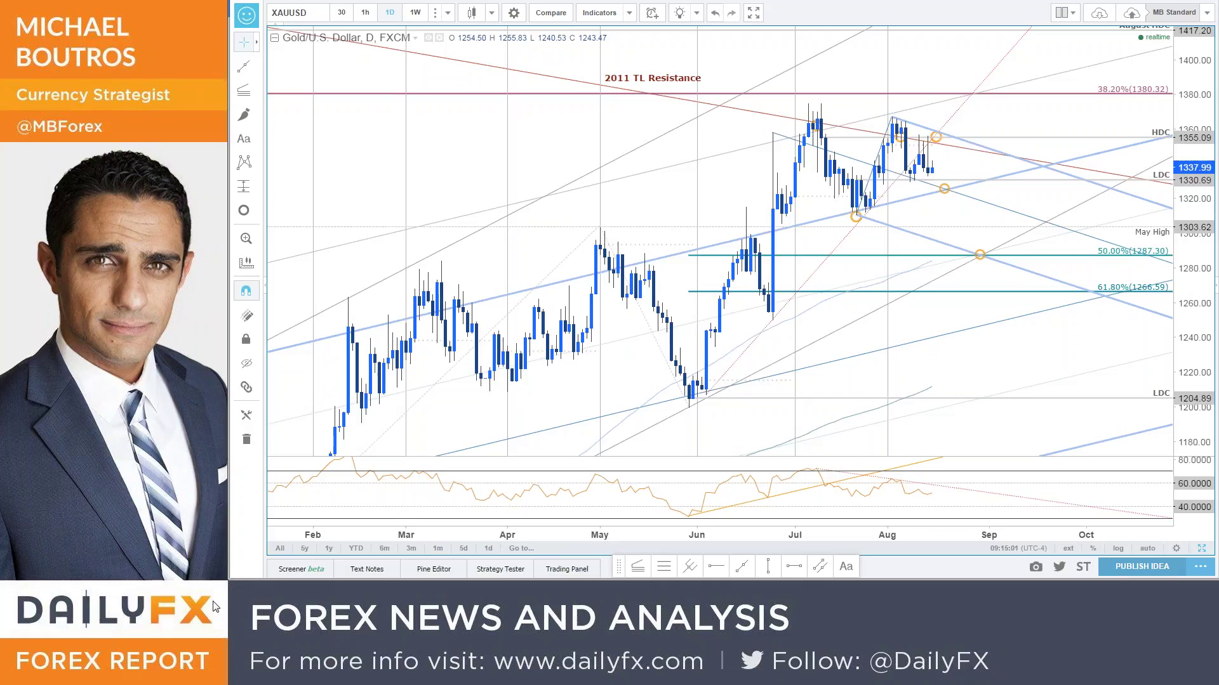
Set the gold chart to the weekly interval, reset its price scale and examine the trend line descending from the 2011 high at 1920.80
left_click_drag(435, 120, 673, 118)
type("12")
key("BackSpace")
key("BackSpace")
type("1W")
key("Return")
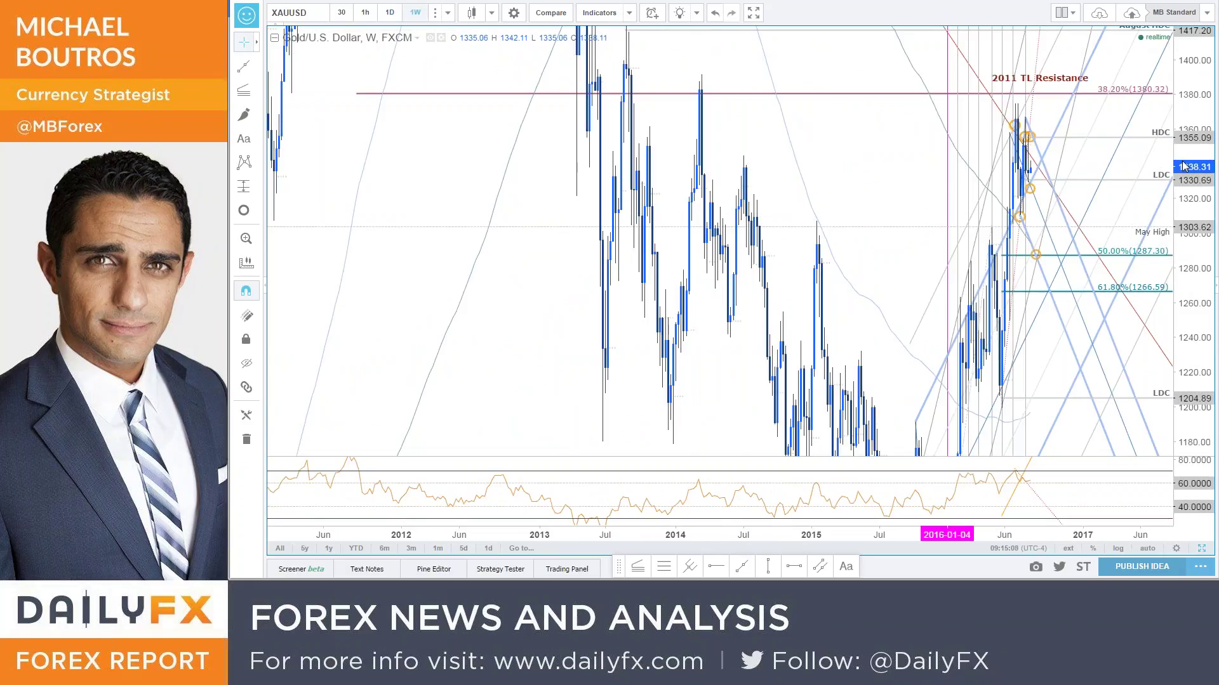
key("alt+r")
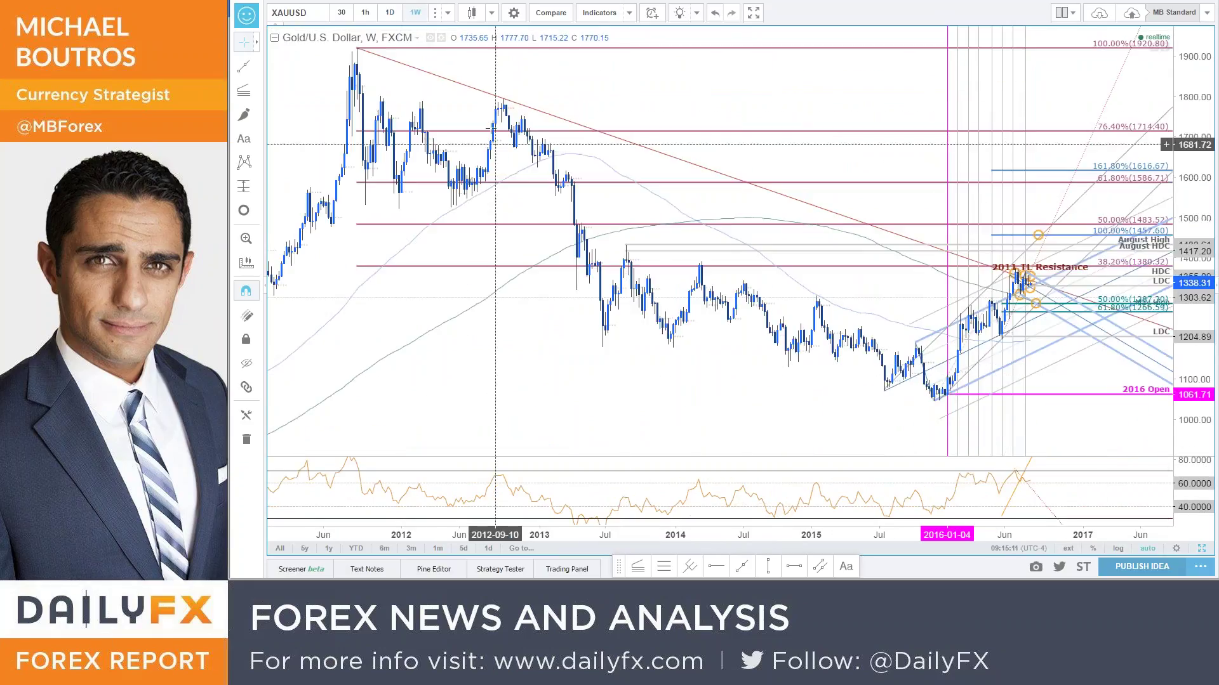
left_click(490, 94)
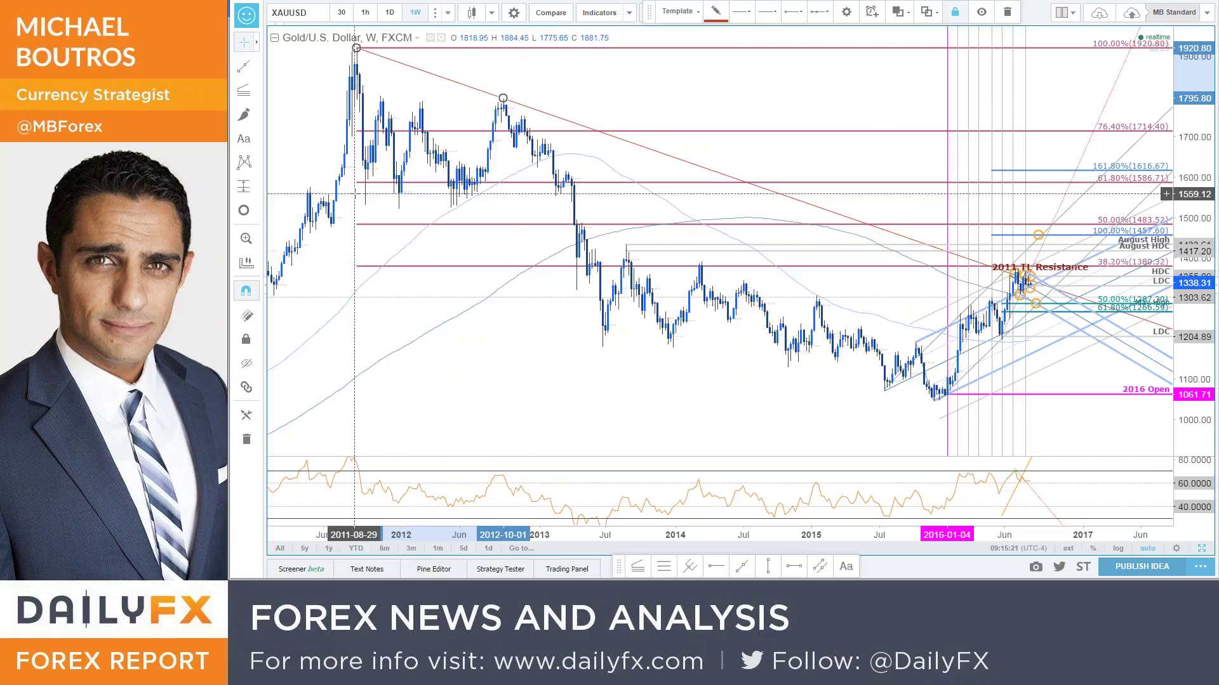
scroll(850, 181, "up", 5)
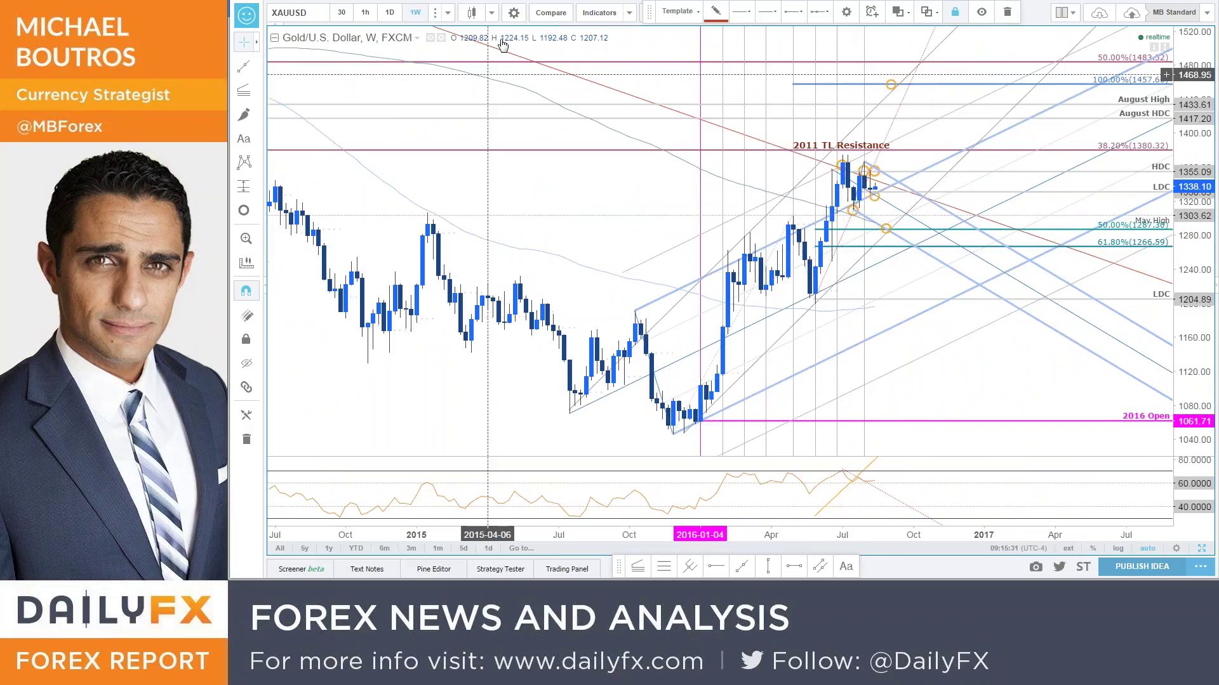
Return the gold chart to the daily interval and examine the ascending line through the June lows at 1206.88 and 1250.11
left_click(448, 13)
left_click(422, 224)
scroll(1011, 402, "down", 5)
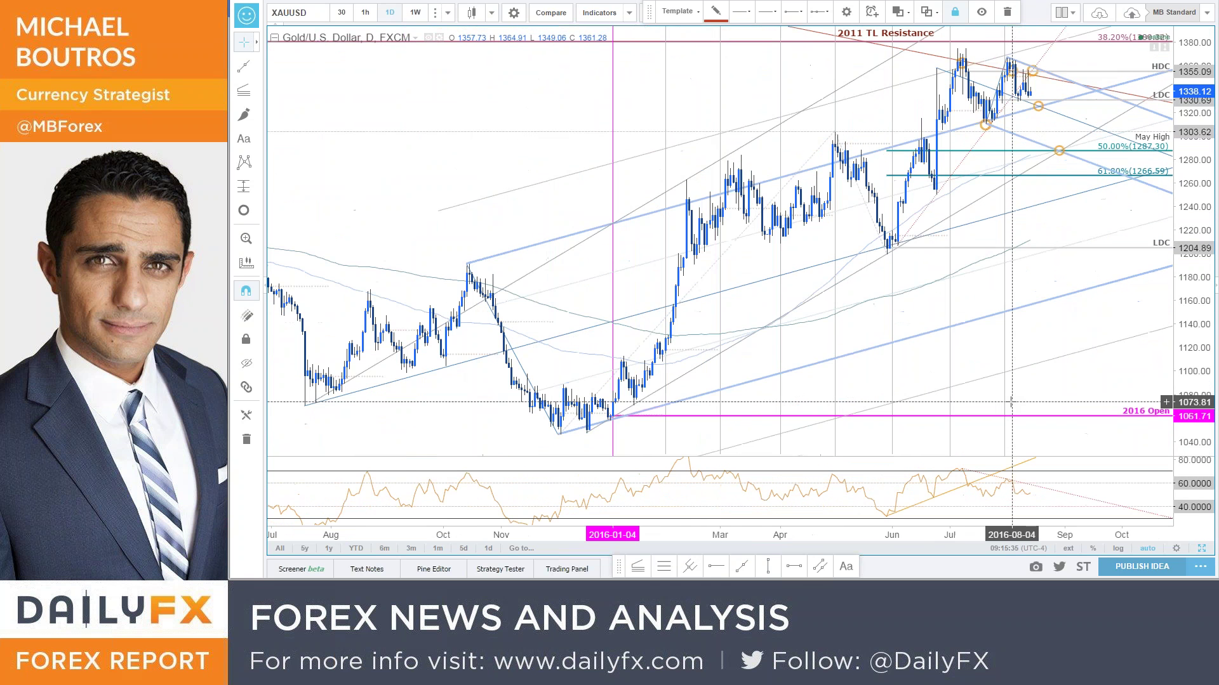
left_click_drag(1130, 210, 1013, 270)
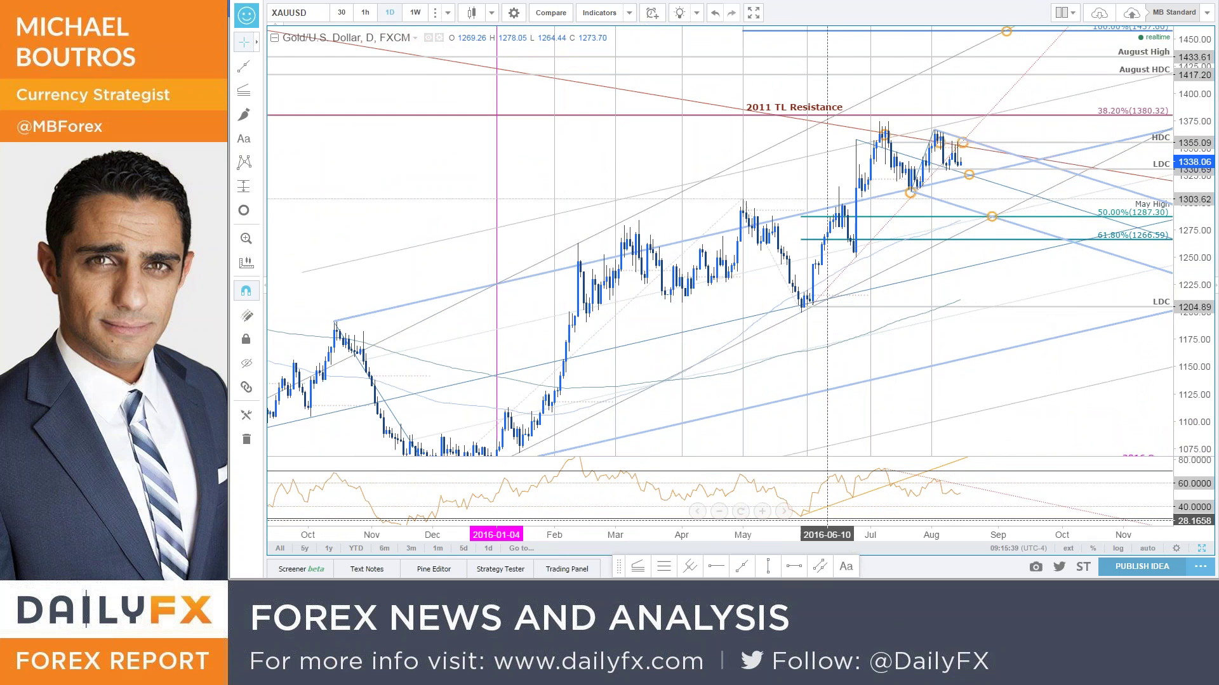
scroll(826, 520, "up", 2)
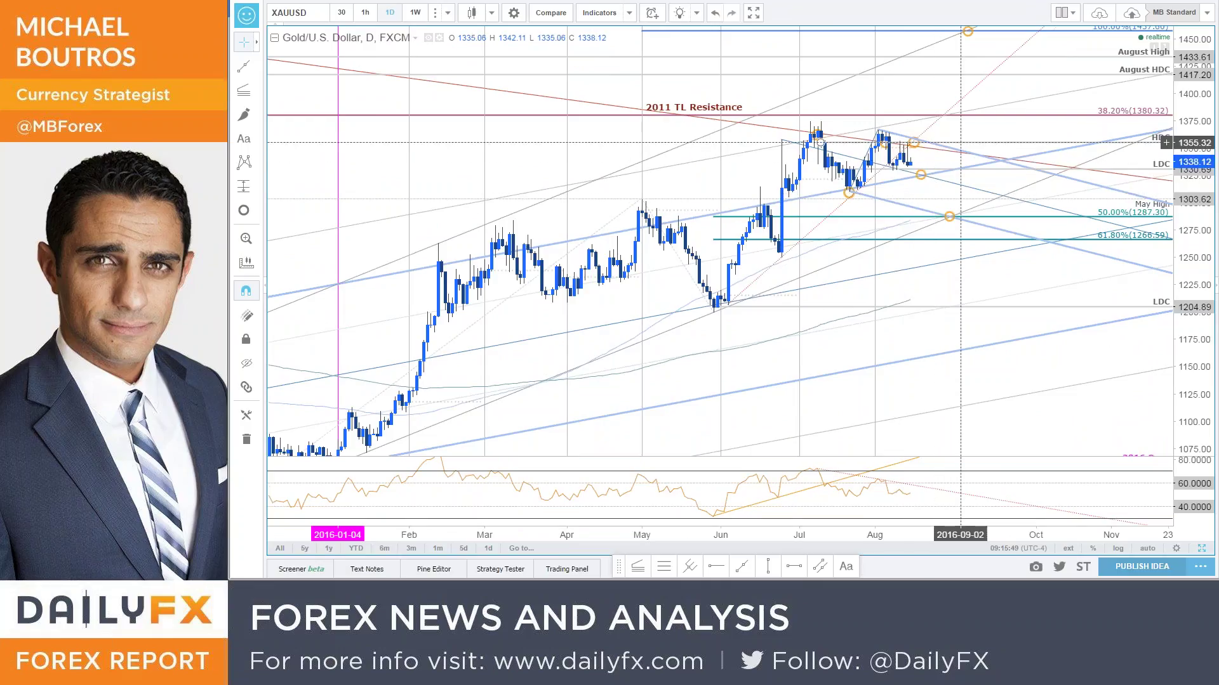
scroll(961, 143, "down", 1)
left_click(820, 257)
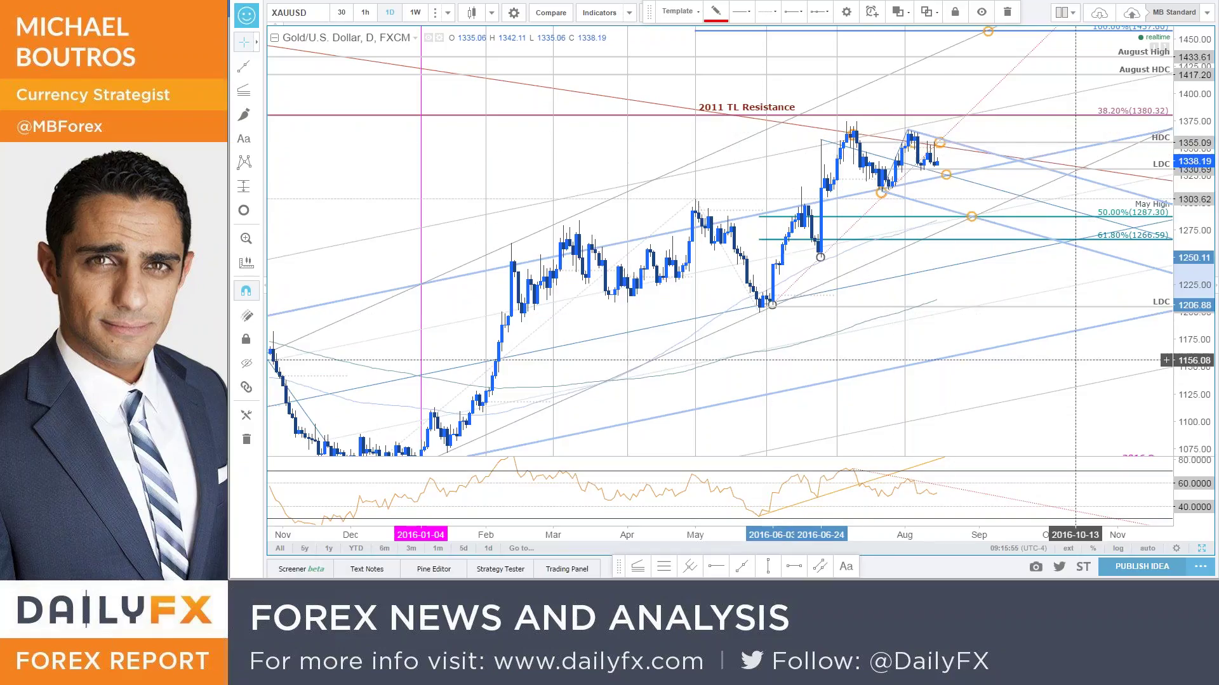
left_click_drag(1174, 302, 1174, 273)
left_click(1040, 273)
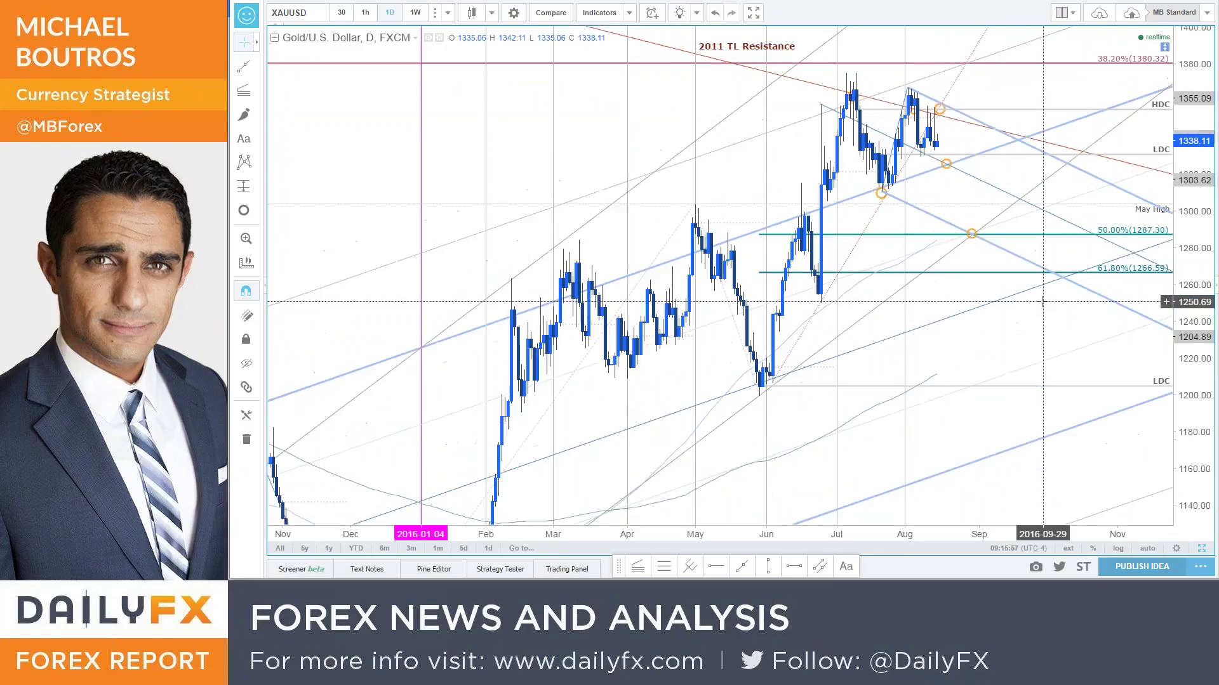
scroll(984, 229, "up", 2)
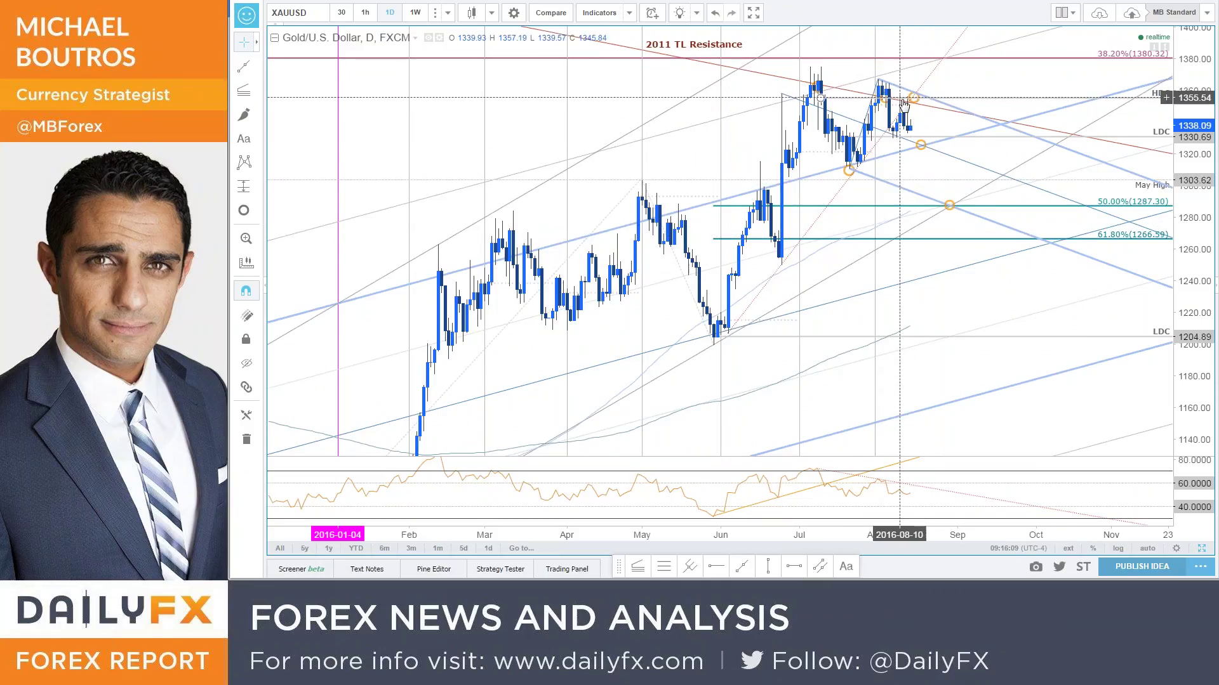
scroll(952, 135, "up", 1)
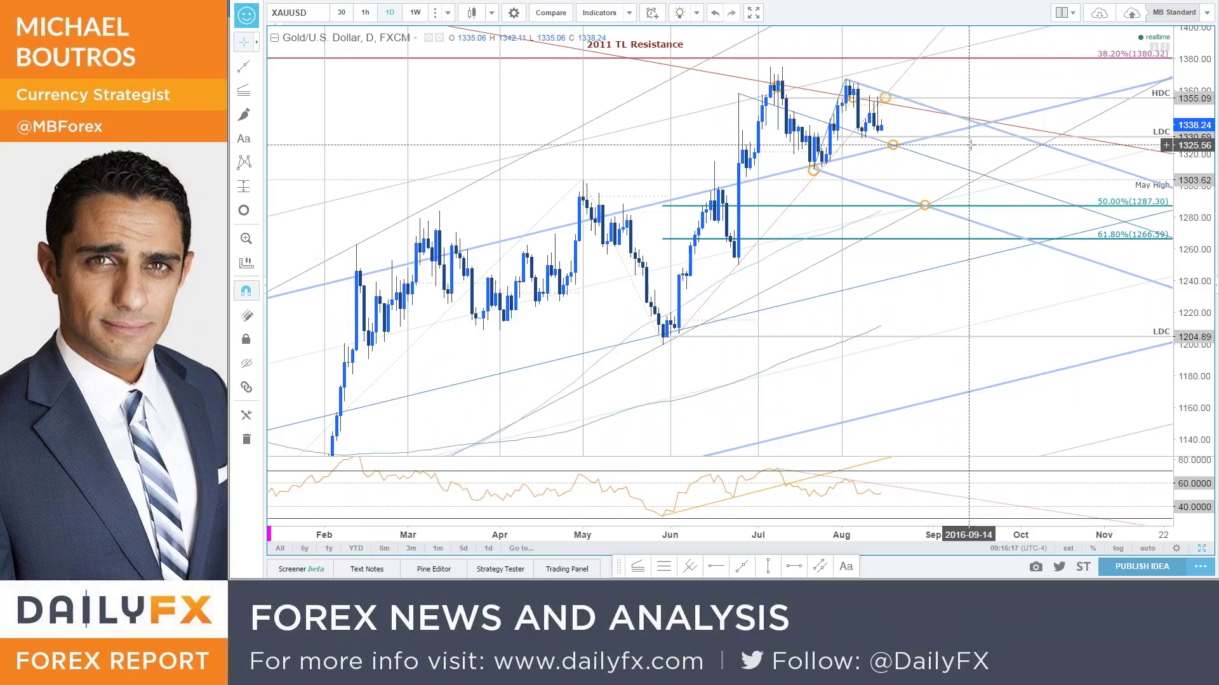
Examine gold's descending median-line formation from the June 24 high and the circle markers at the median line and the 50% retracement at 1287.30
left_click(893, 146)
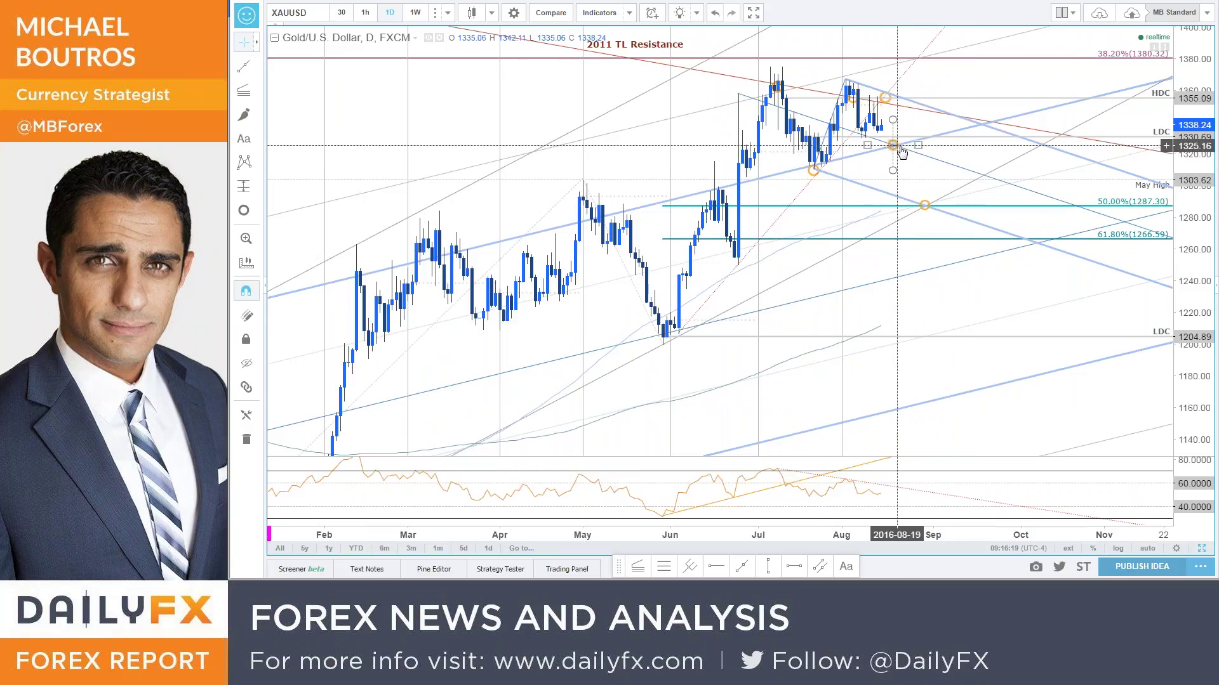
left_click(903, 153)
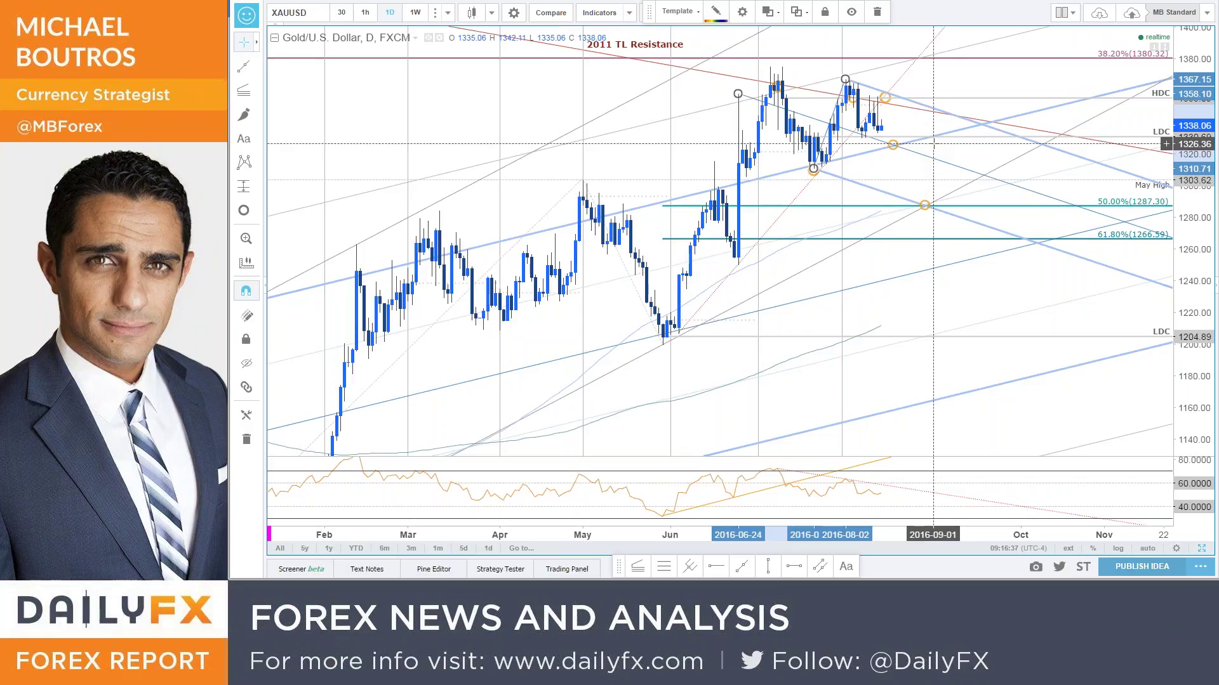
left_click(926, 206)
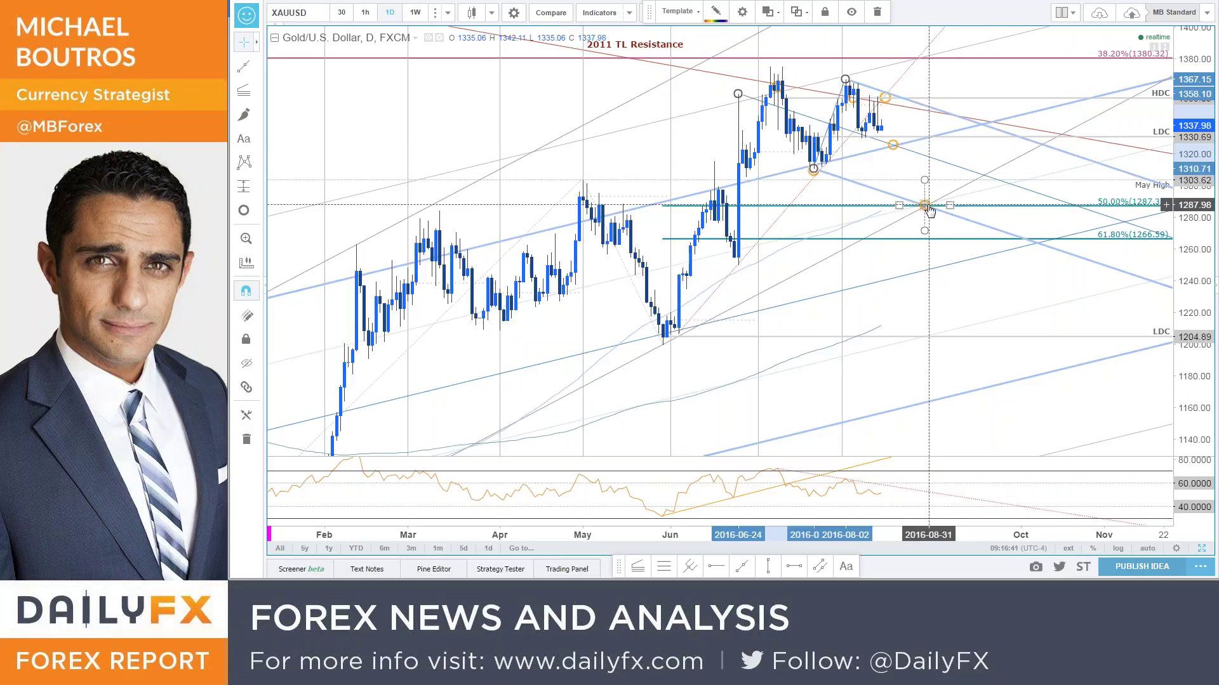
left_click(893, 145)
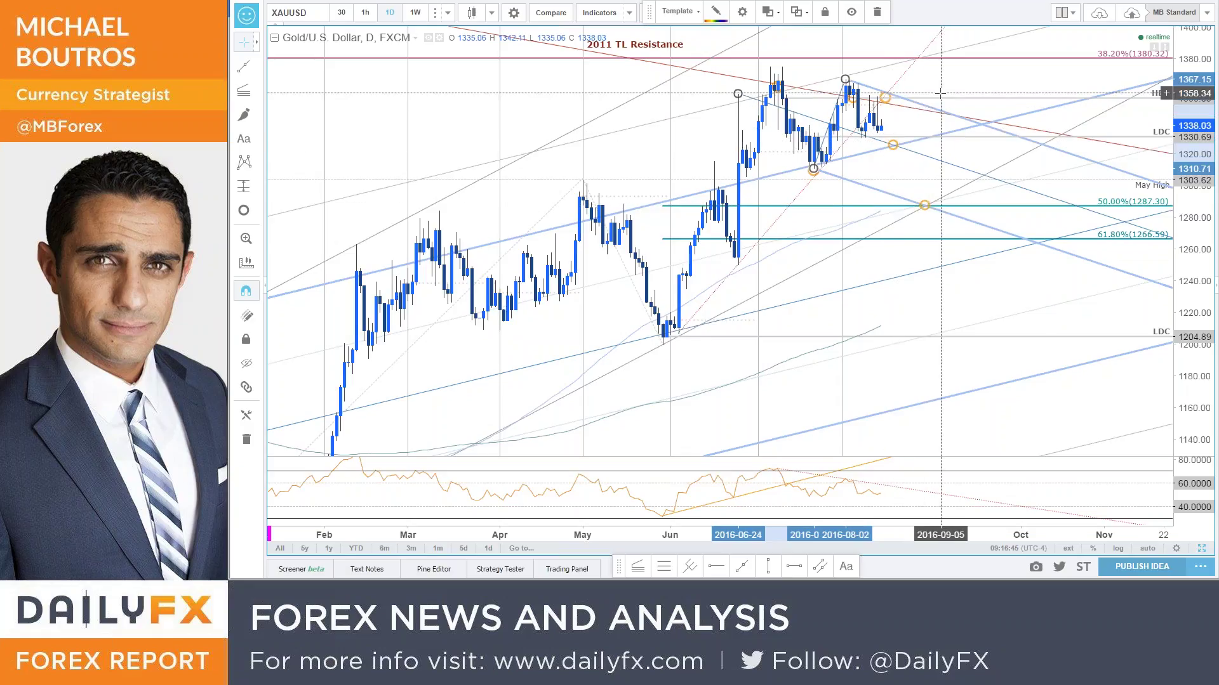
left_click_drag(905, 177, 914, 218)
scroll(915, 218, "down", 2)
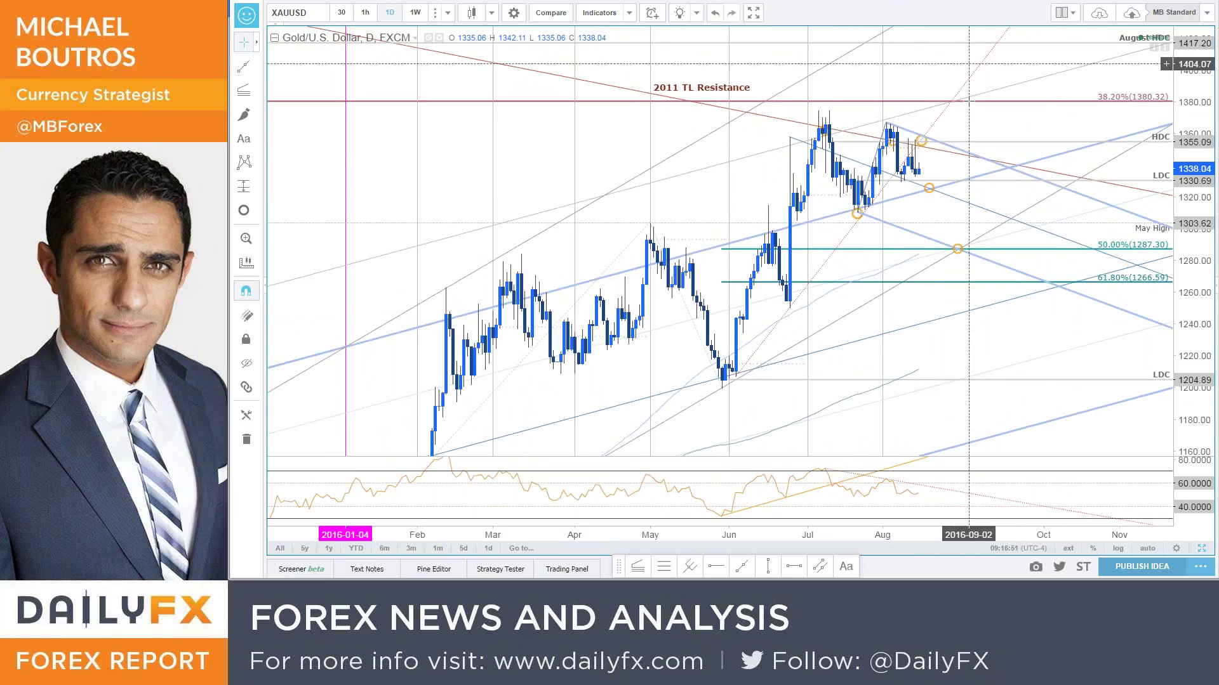
left_click_drag(932, 143, 917, 149)
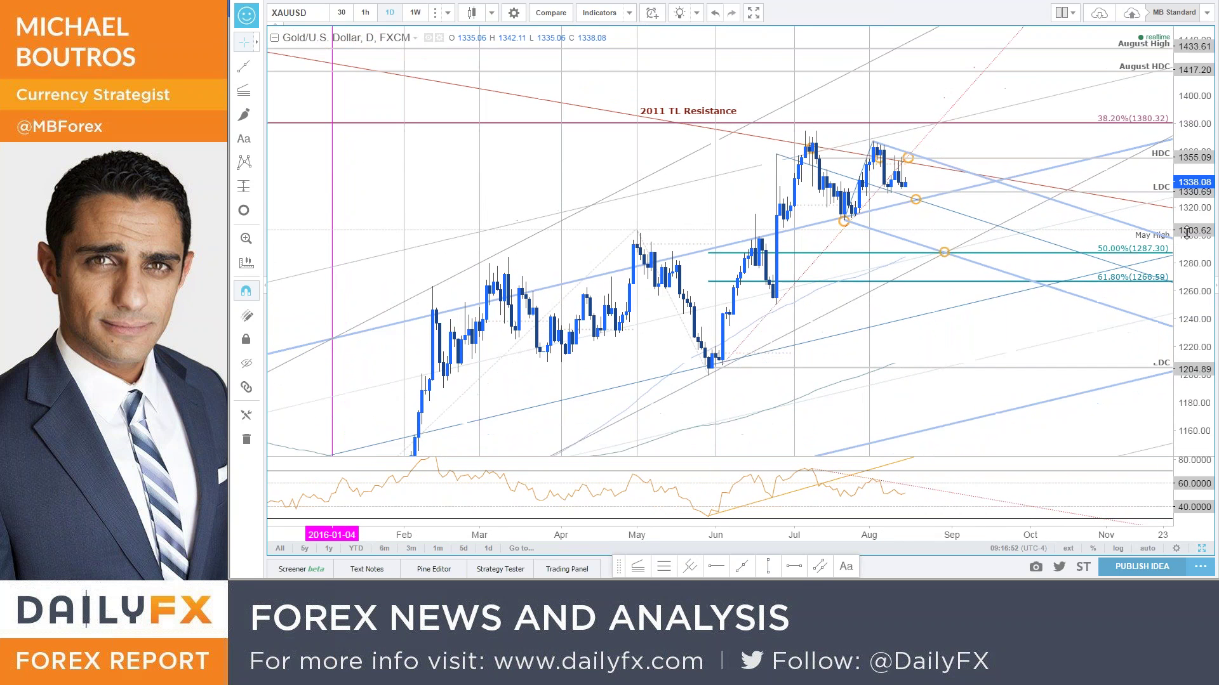
left_click_drag(973, 245, 1030, 245)
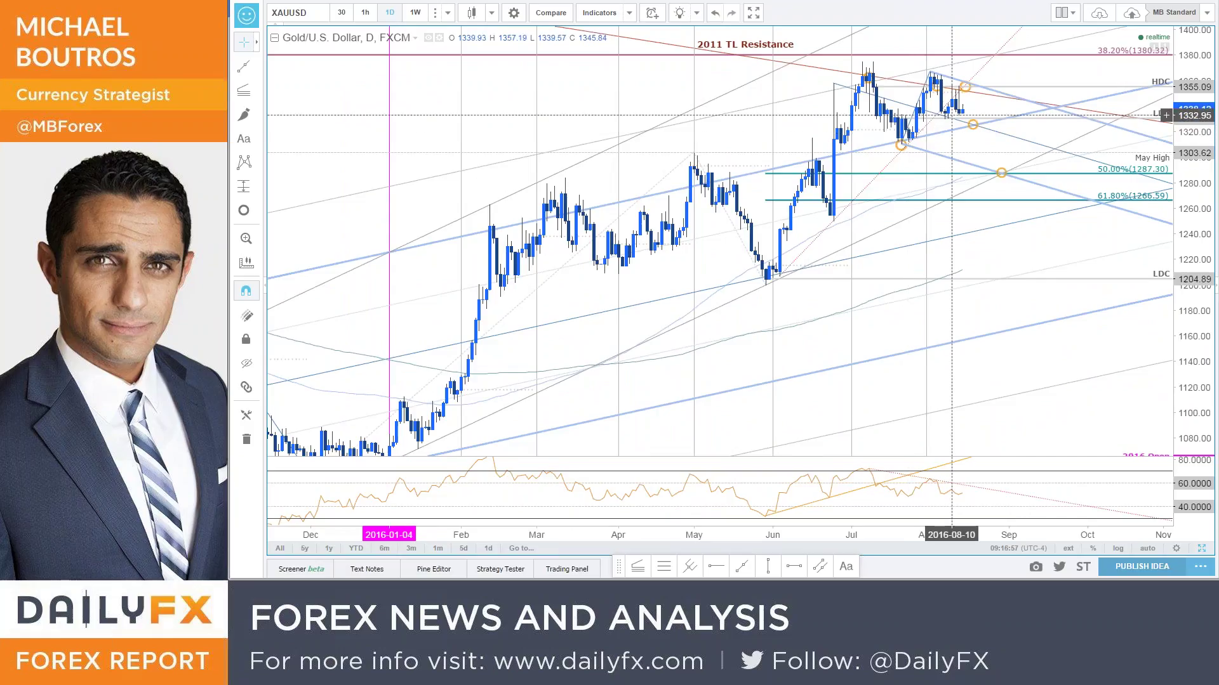
left_click_drag(1079, 361, 1079, 369)
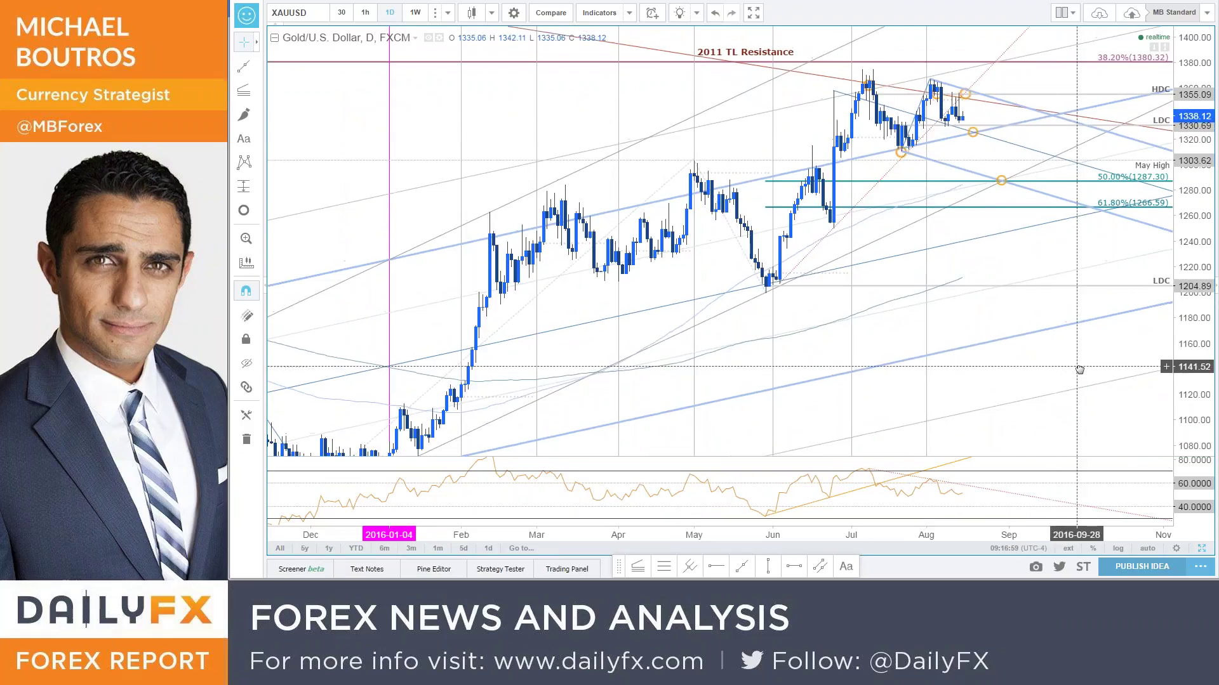